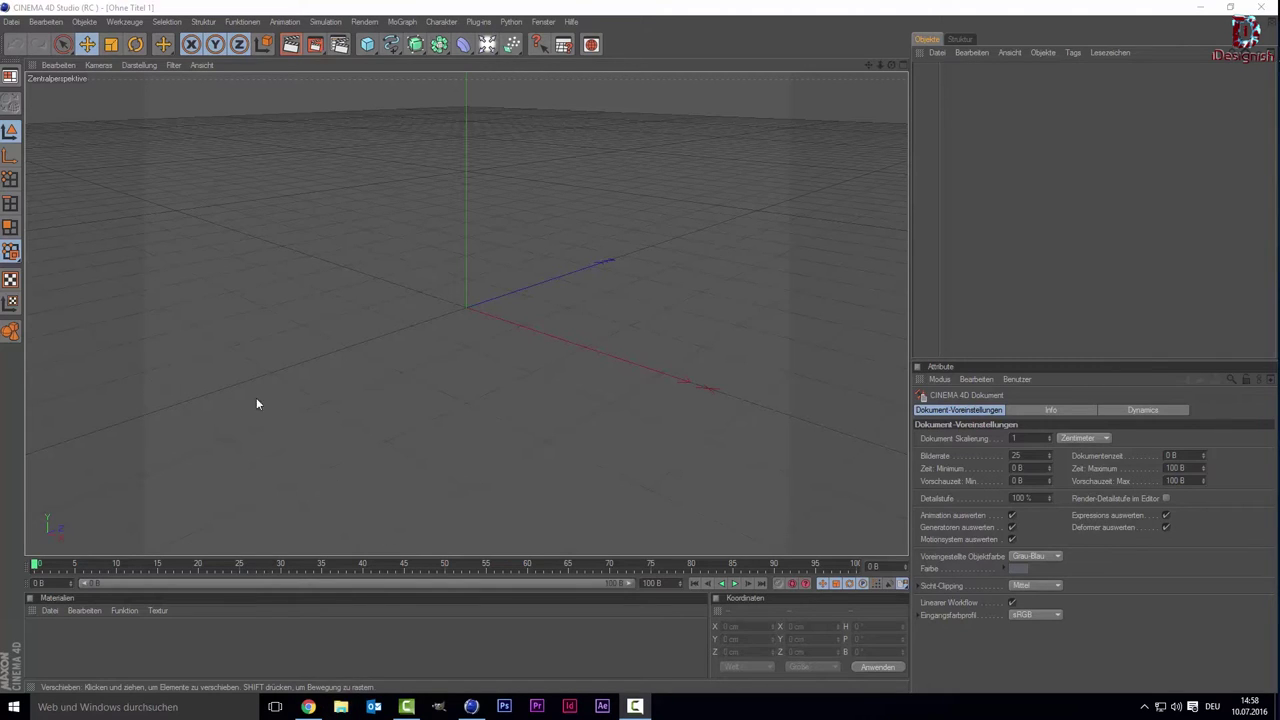
# Add a 200 cm circle spline (Kreis) and set its plane to XZ so it lies flat.
pyautogui.click(368, 45)
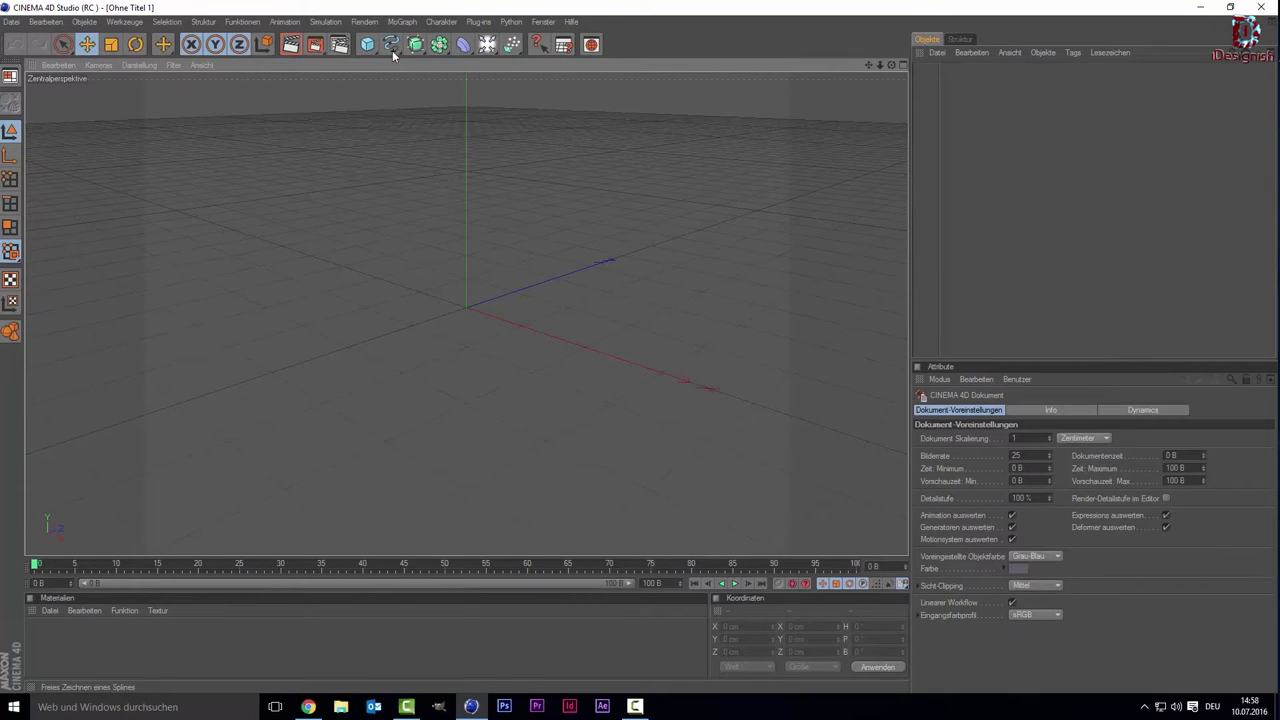
pyautogui.click(392, 50)
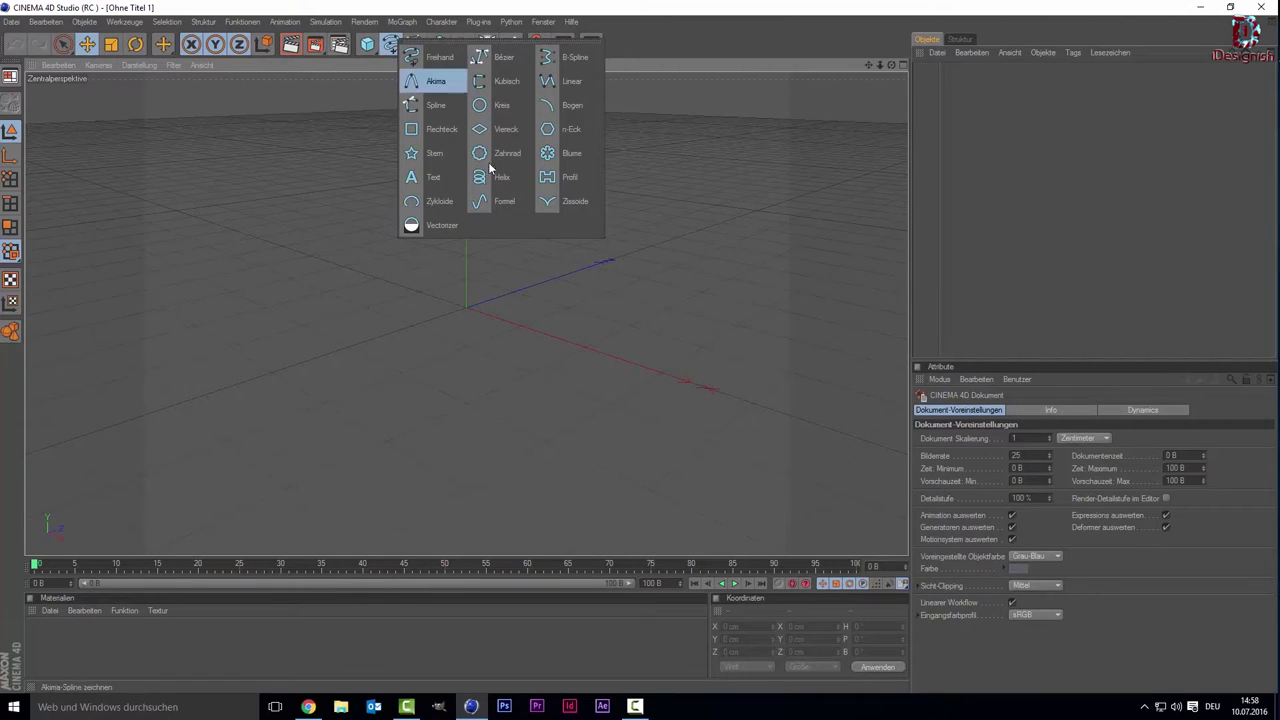
pyautogui.click(503, 104)
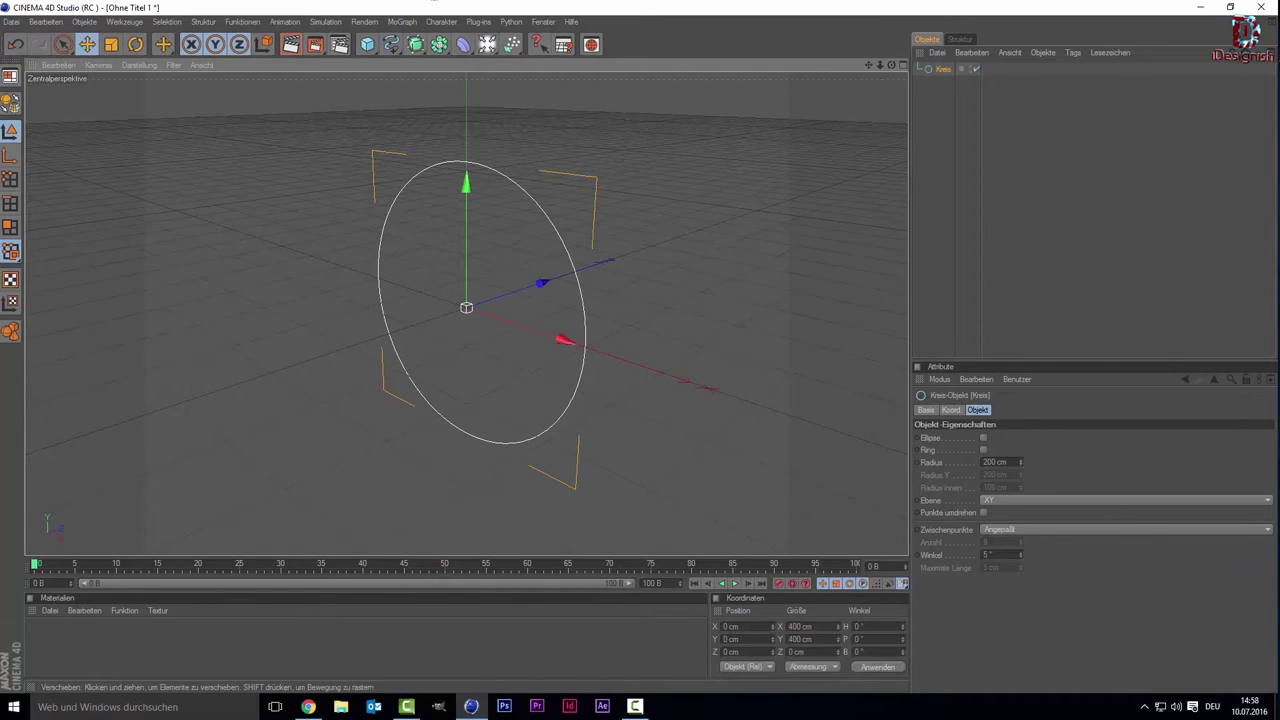
pyautogui.click(1009, 503)
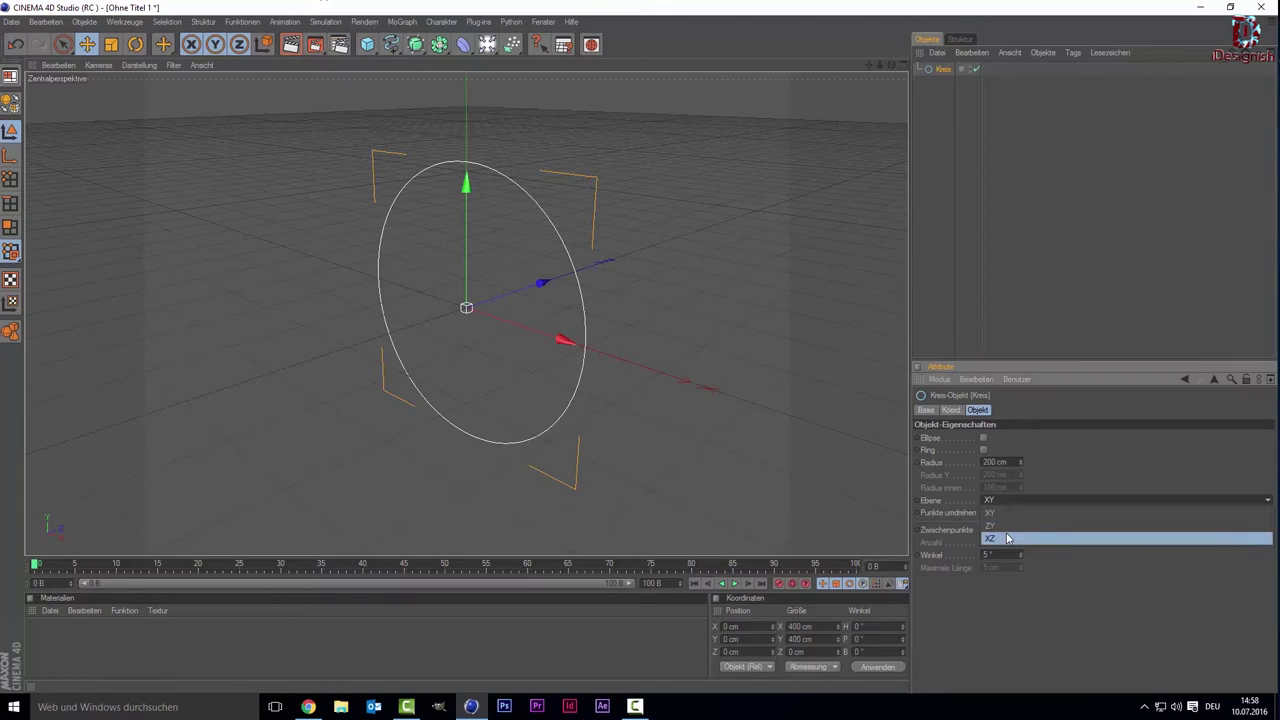
pyautogui.click(1007, 538)
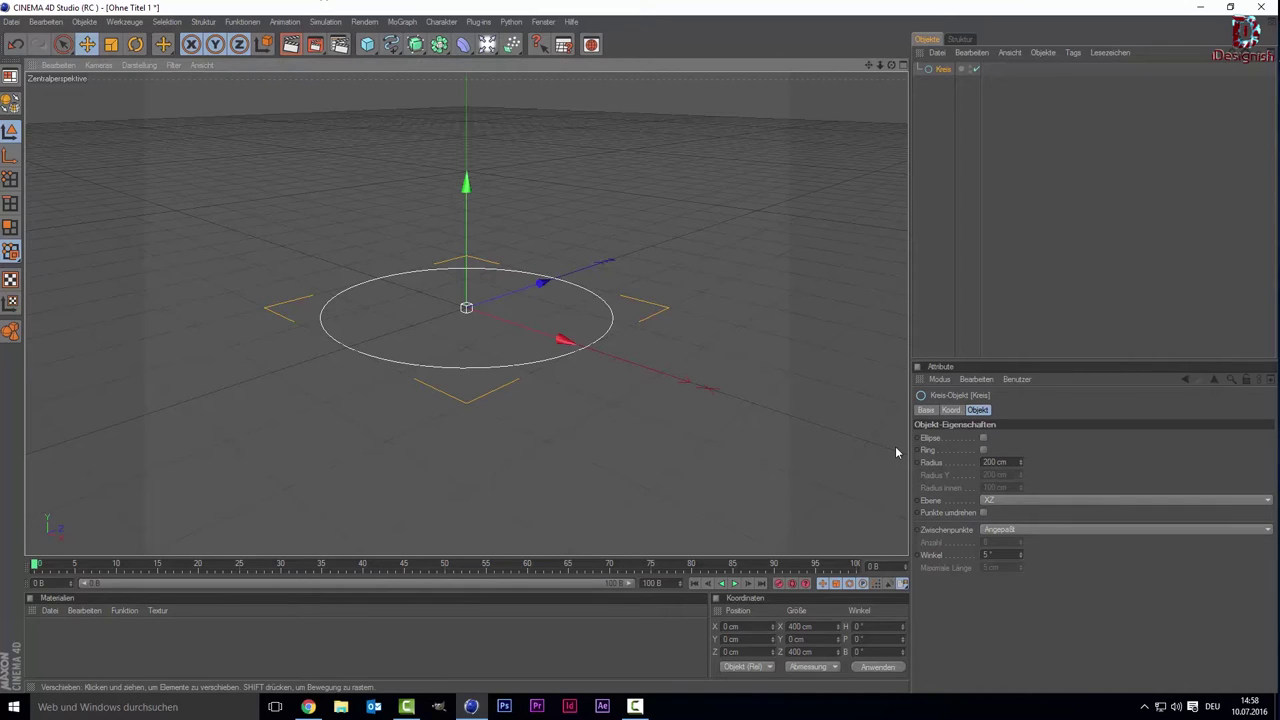
# Duplicate the circle and raise the copy to about 94 cm on Y.
pyautogui.hotkey('ctrl', 'c')
pyautogui.hotkey('ctrl', 'v')
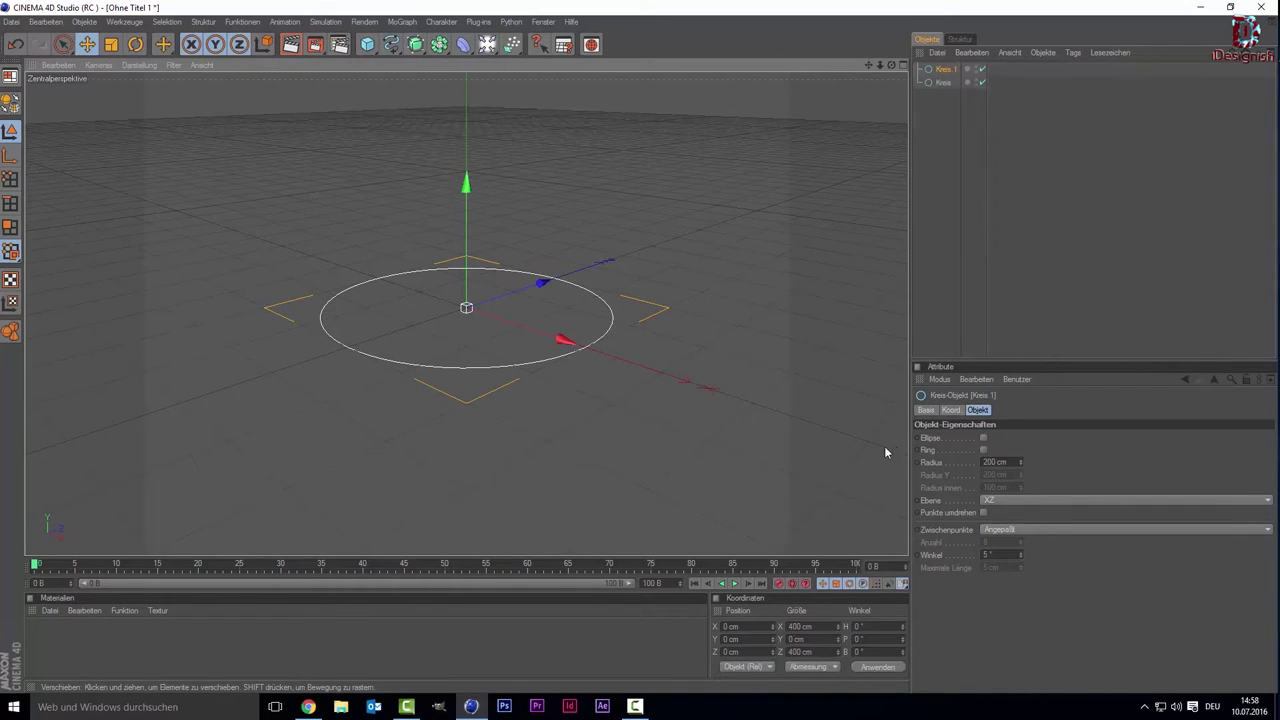
pyautogui.moveTo(467, 234); pyautogui.dragTo(467, 165)
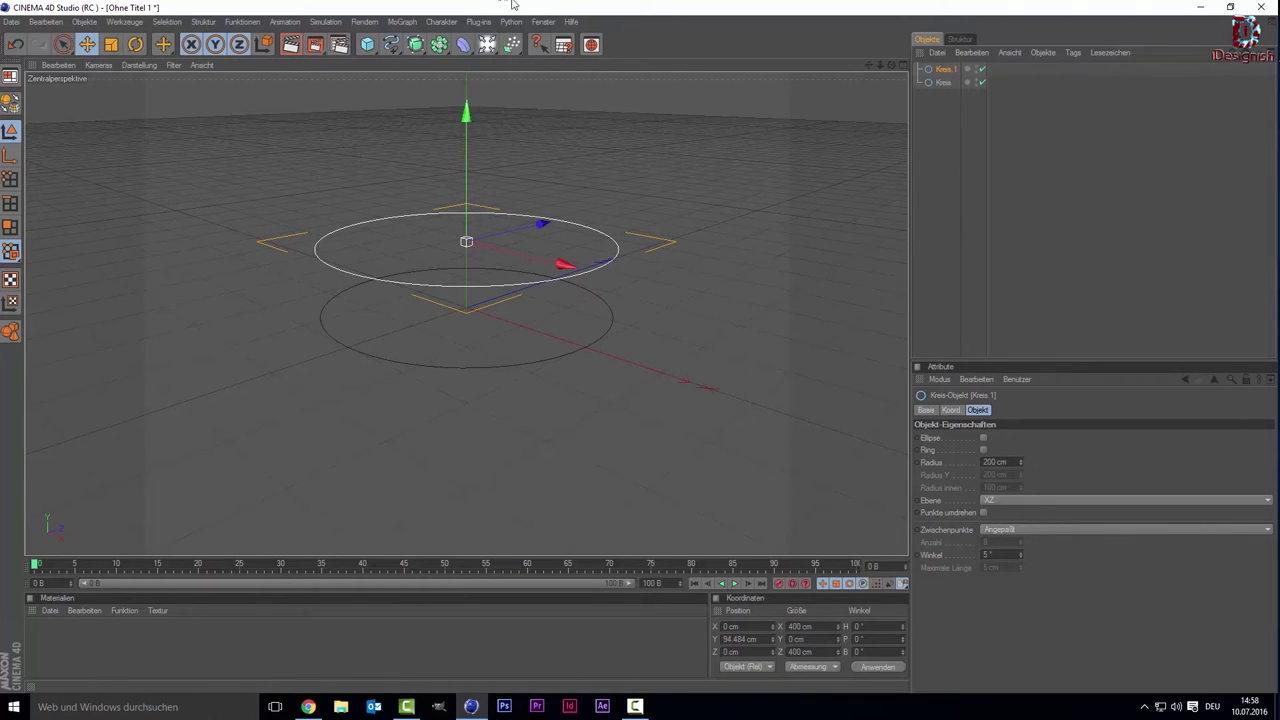
pyautogui.moveTo(868, 65); pyautogui.dragTo(922, 160)
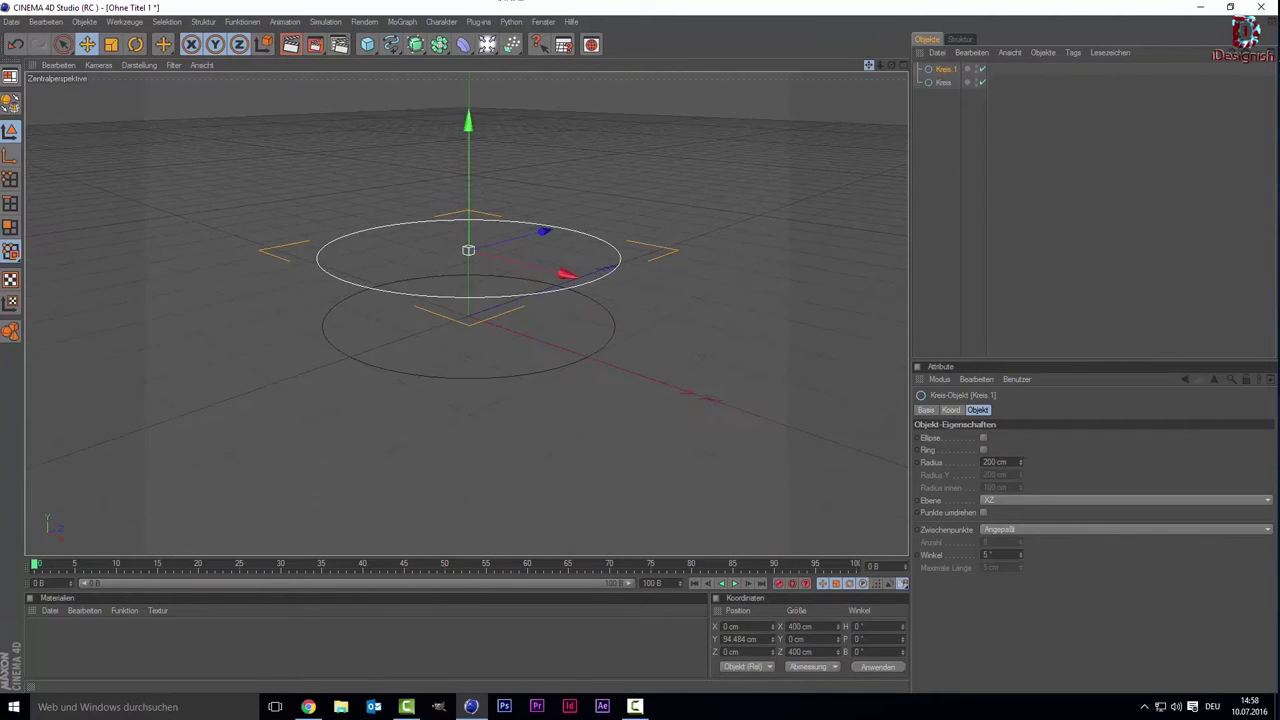
# Duplicate the raised circle and lift the third copy (Kreis 2) to Y 242.085 cm.
pyautogui.hotkey('ctrl', 'c')
pyautogui.hotkey('ctrl', 'v')
pyautogui.moveTo(525, 296); pyautogui.dragTo(630, 290)
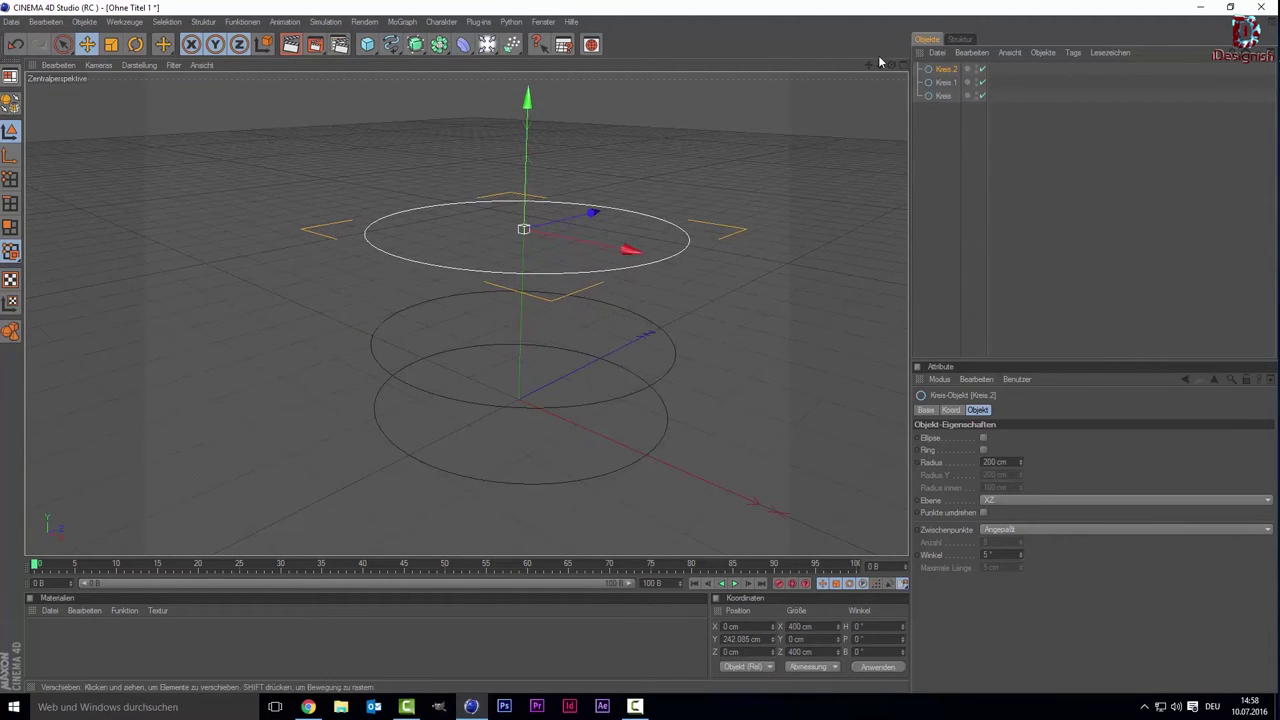
pyautogui.moveTo(891, 65)
pyautogui.mouseDown()
pyautogui.moveTo(891, 95)
pyautogui.moveTo(891, 72)
pyautogui.mouseUp()
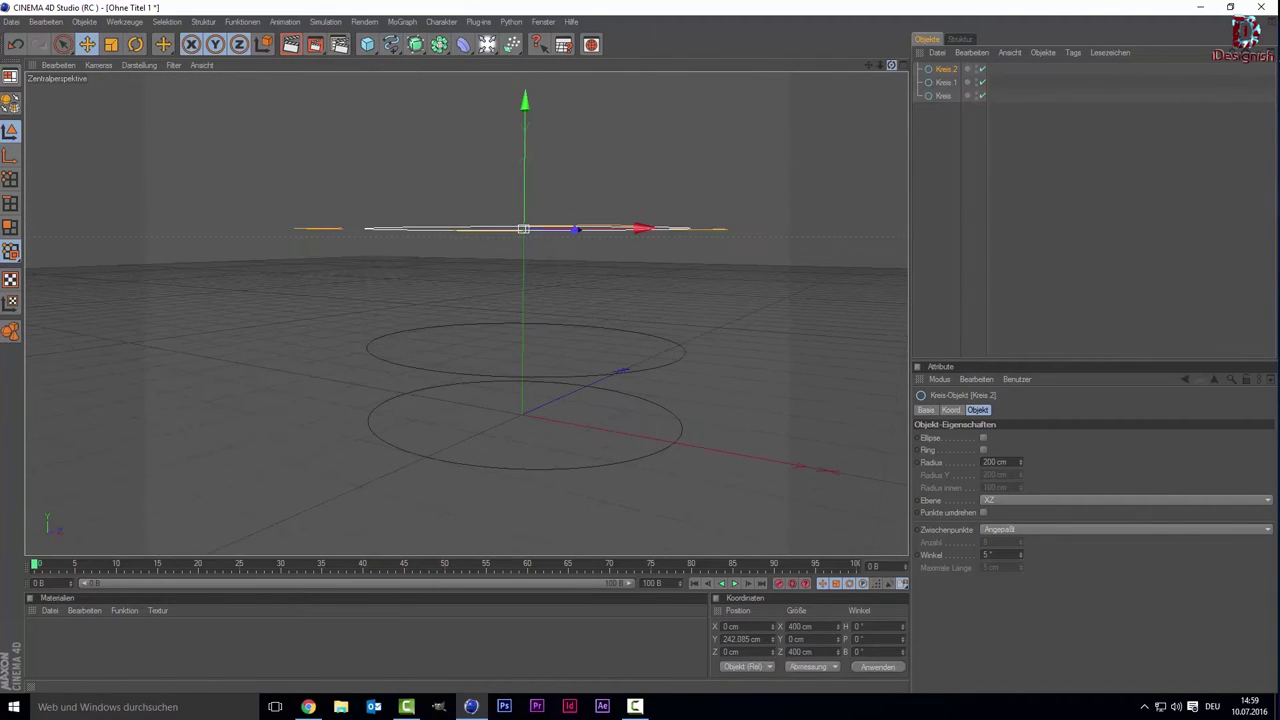
pyautogui.moveTo(892, 62)
pyautogui.mouseDown()
pyautogui.moveTo(870, 62)
pyautogui.moveTo(895, 210)
pyautogui.mouseUp()
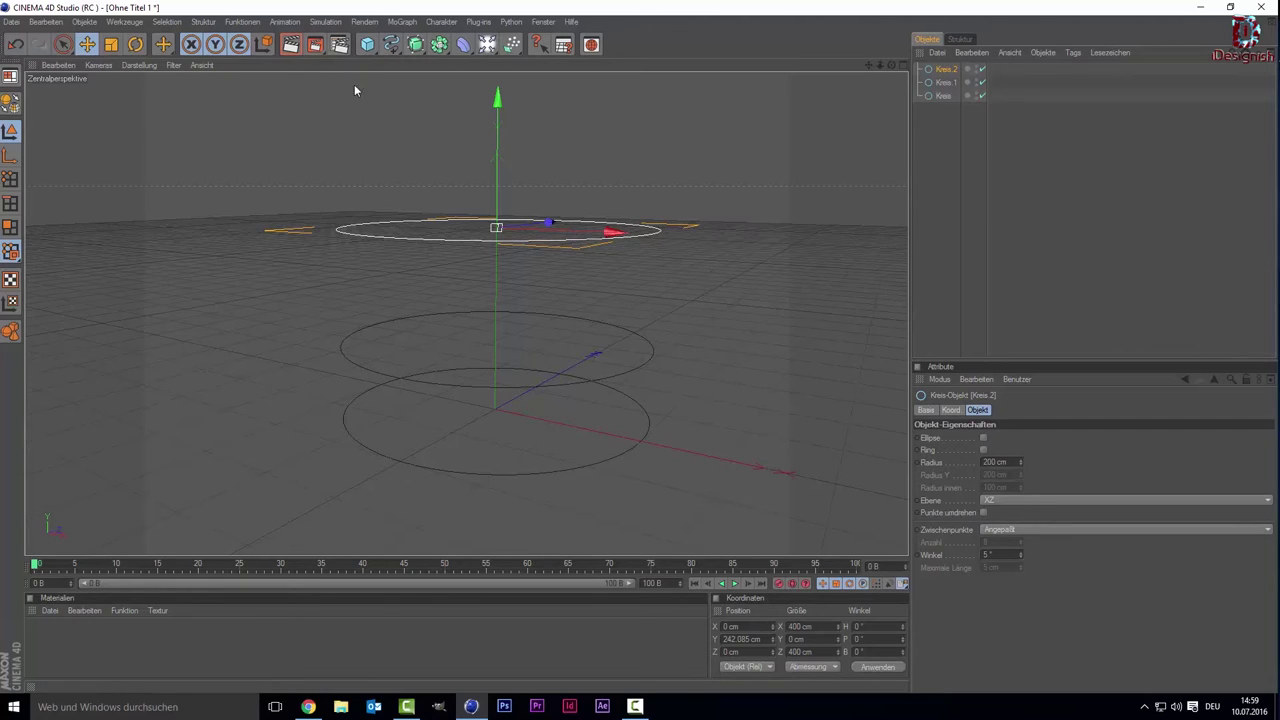
# Add a Loft-NURBS and place Kreis, Kreis 1 and Kreis 2 inside it.
pyautogui.click(415, 44)
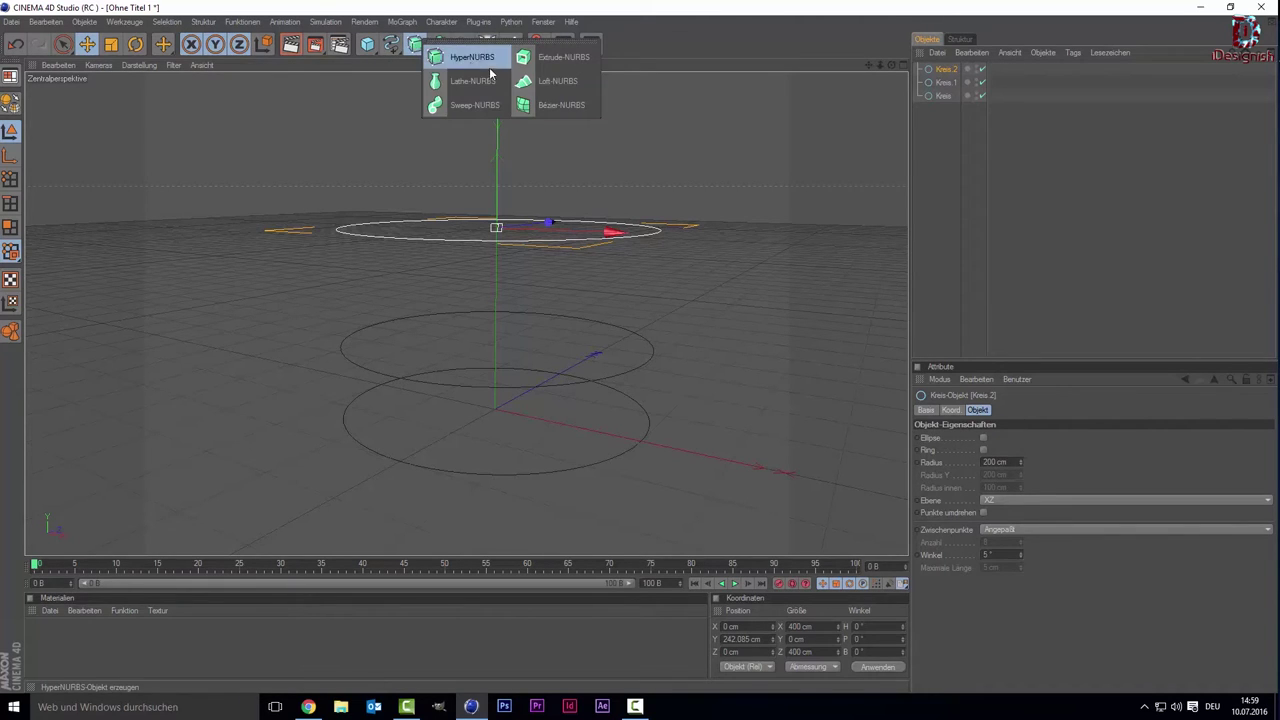
pyautogui.click(545, 81)
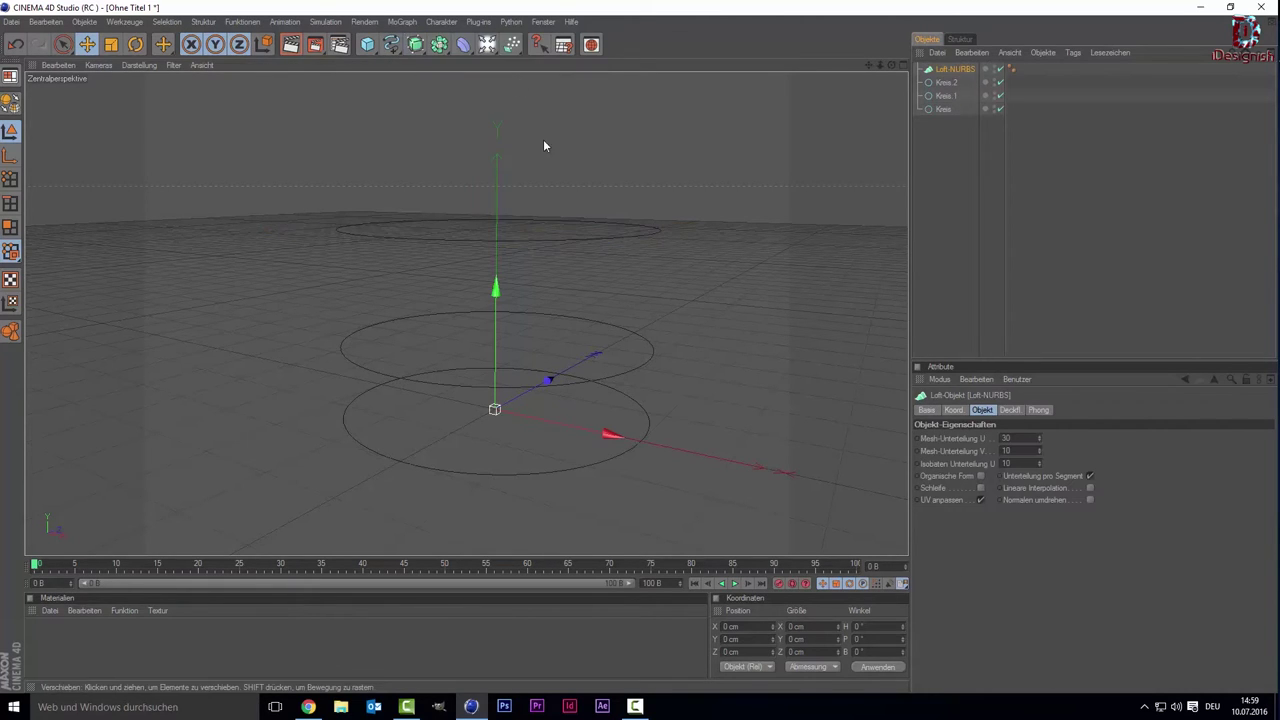
pyautogui.click(415, 44)
pyautogui.click(960, 155)
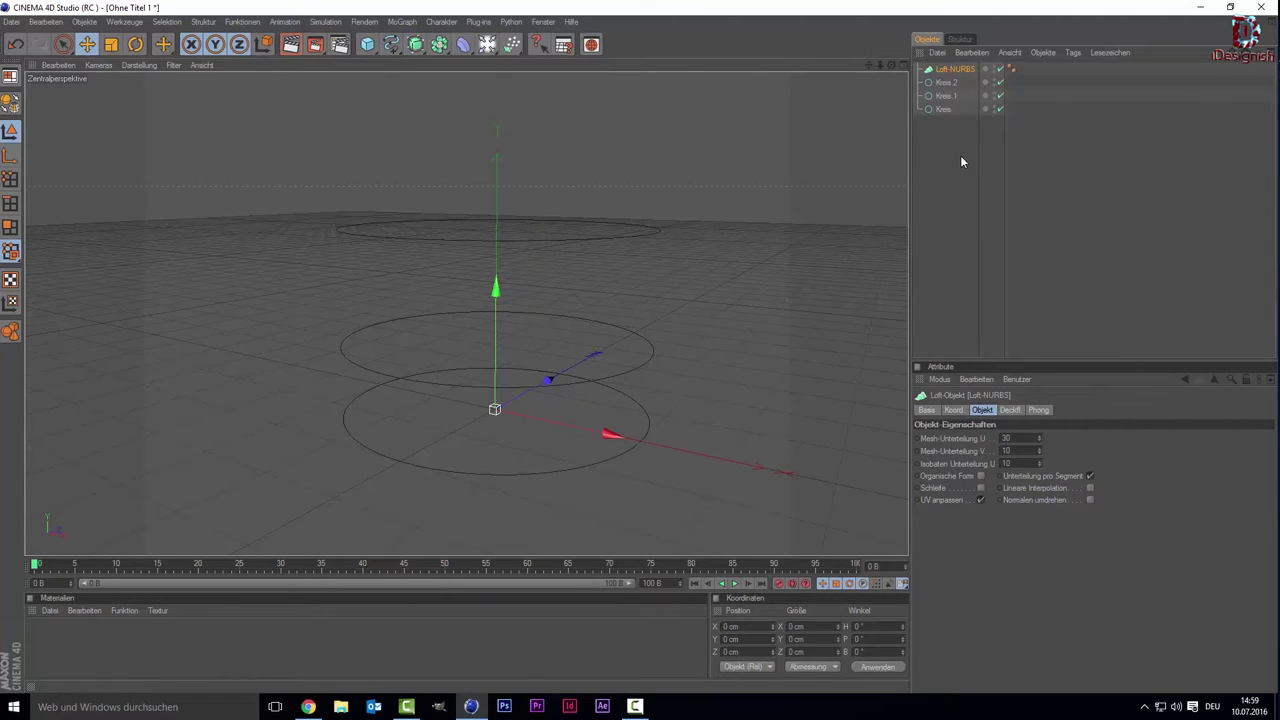
pyautogui.moveTo(960, 155); pyautogui.dragTo(940, 78)
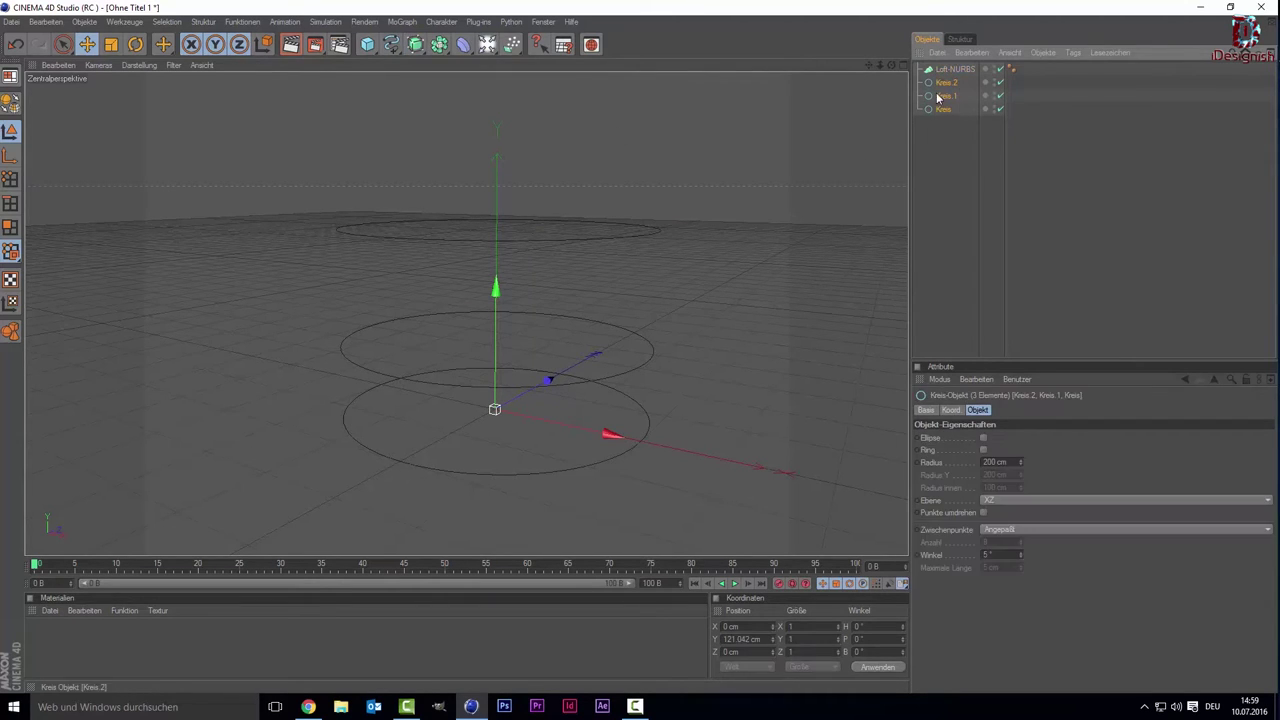
pyautogui.moveTo(963, 161); pyautogui.dragTo(910, 84)
pyautogui.click(962, 147)
pyautogui.moveTo(955, 130); pyautogui.dragTo(925, 71)
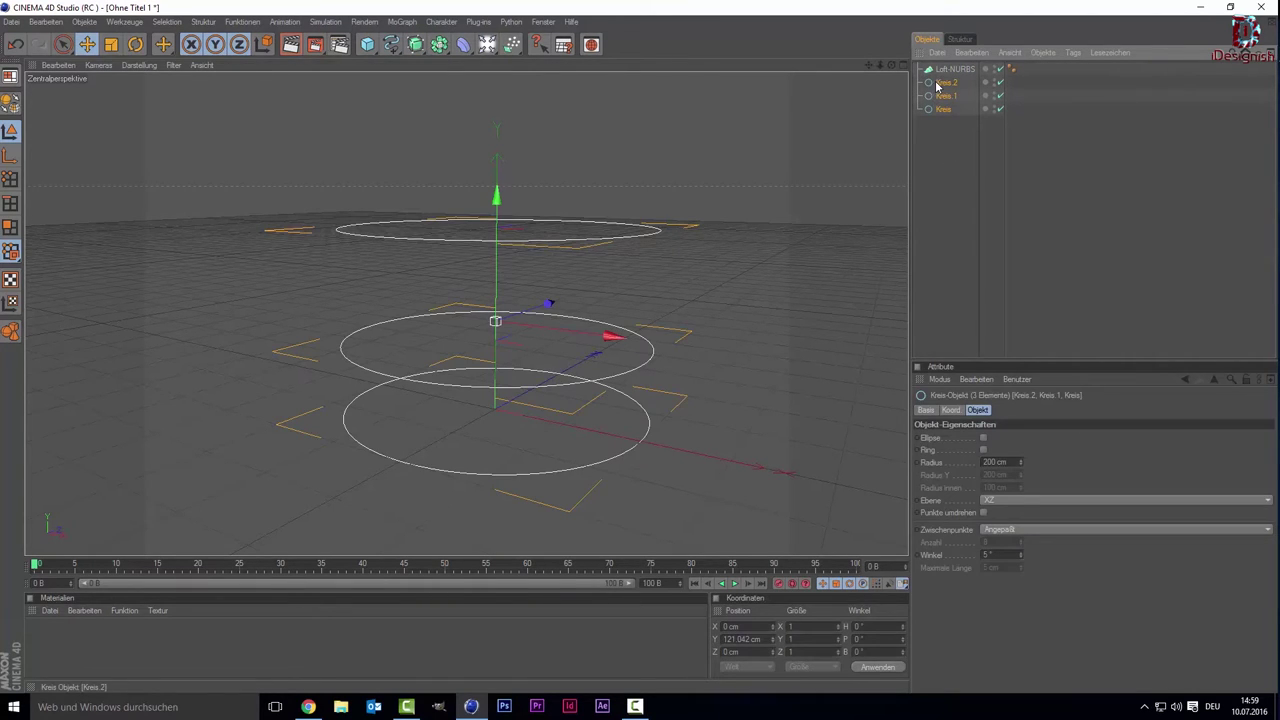
pyautogui.moveTo(940, 86); pyautogui.dragTo(966, 72)
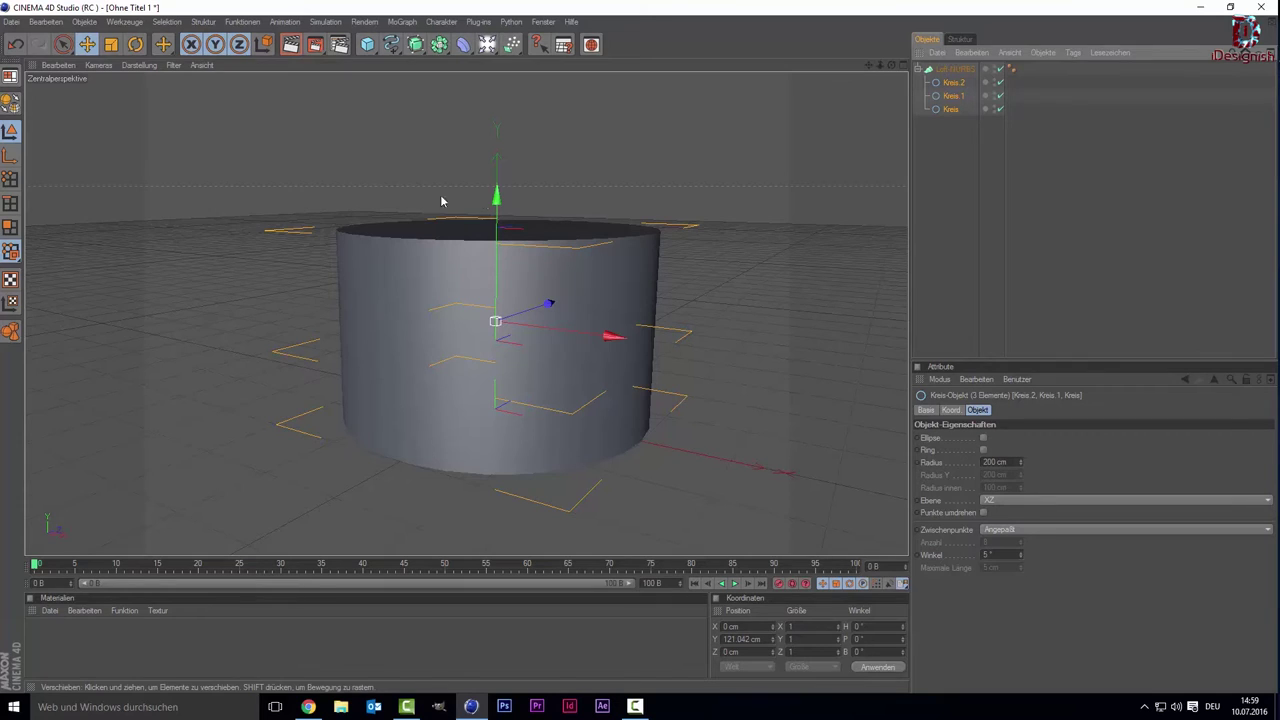
# Scale the lofted cylinder down and deselect everything.
pyautogui.click(112, 44)
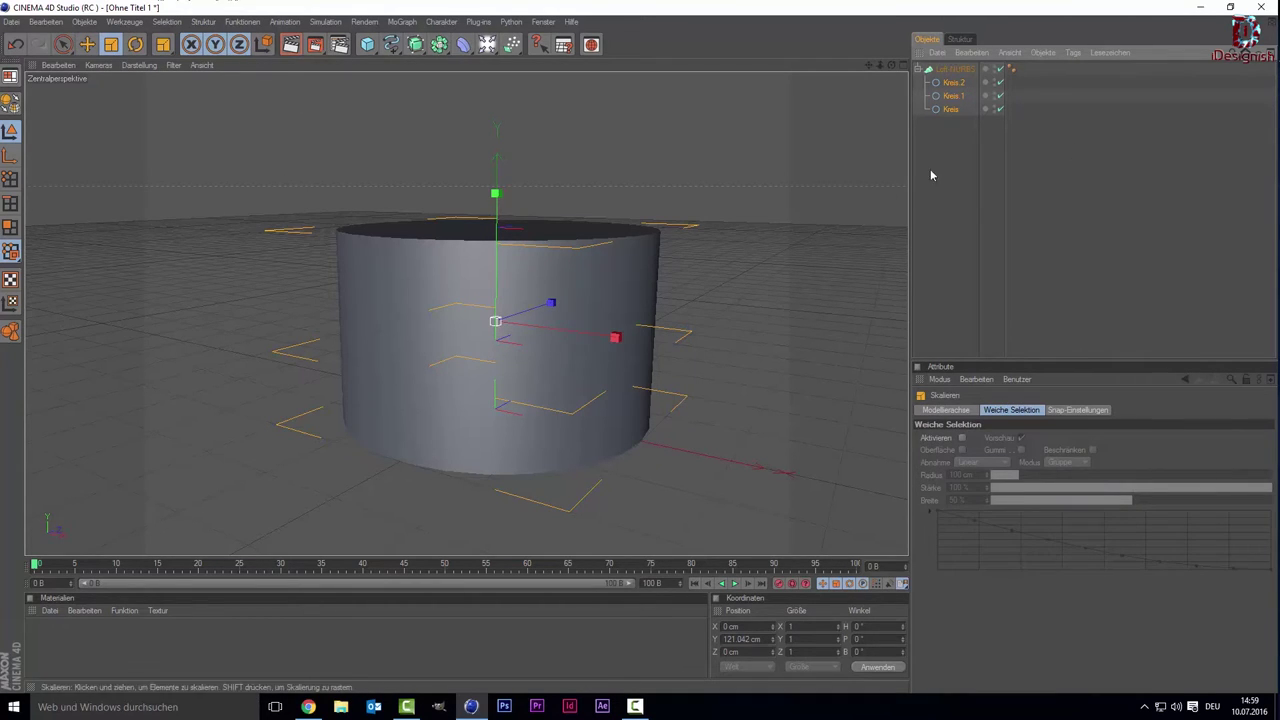
pyautogui.keyDown('shift'); pyautogui.click(955, 69); pyautogui.keyUp('shift')
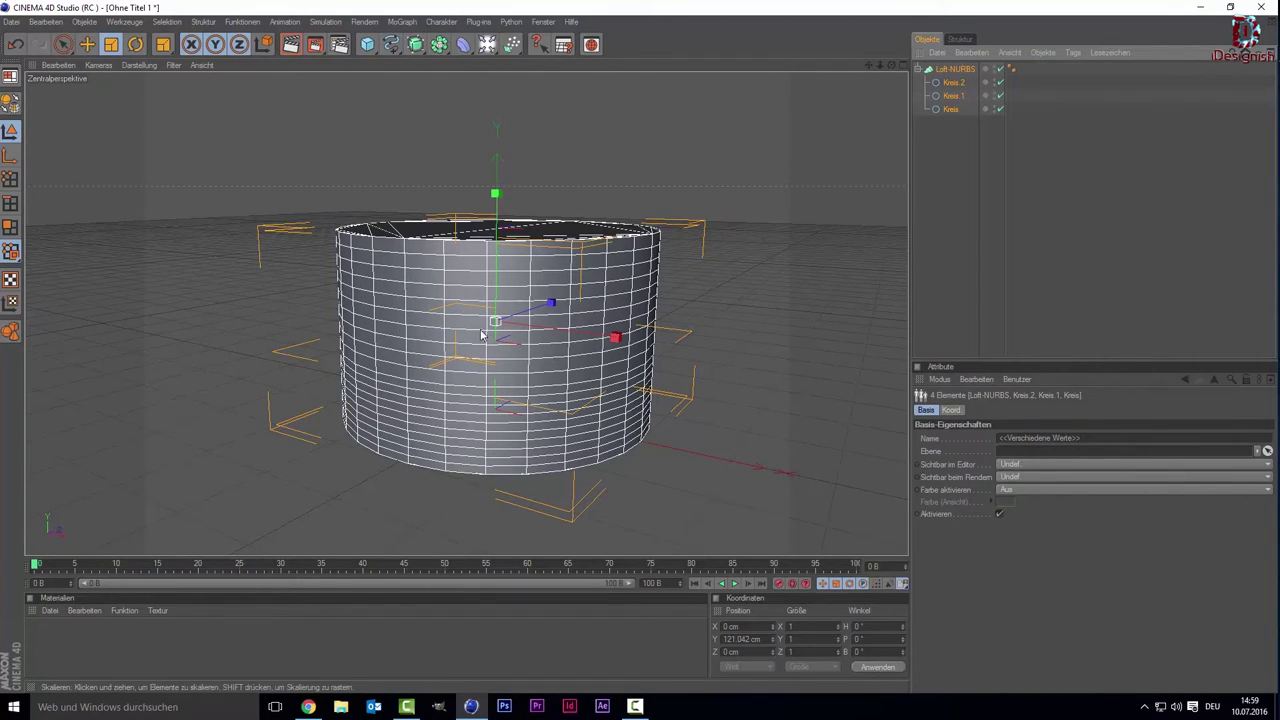
pyautogui.moveTo(495, 320)
pyautogui.mouseDown()
pyautogui.moveTo(455, 320)
pyautogui.moveTo(540, 320)
pyautogui.mouseUp()
pyautogui.scroll(2, 397, 272)
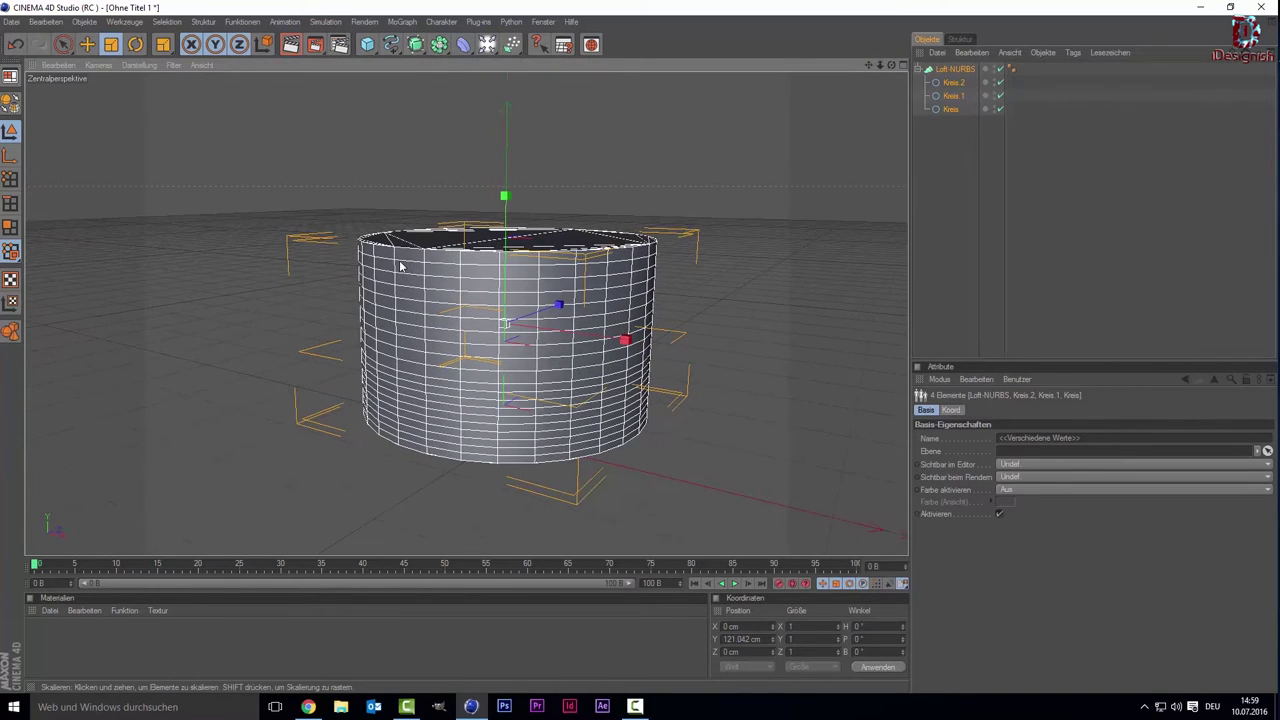
pyautogui.click(336, 206)
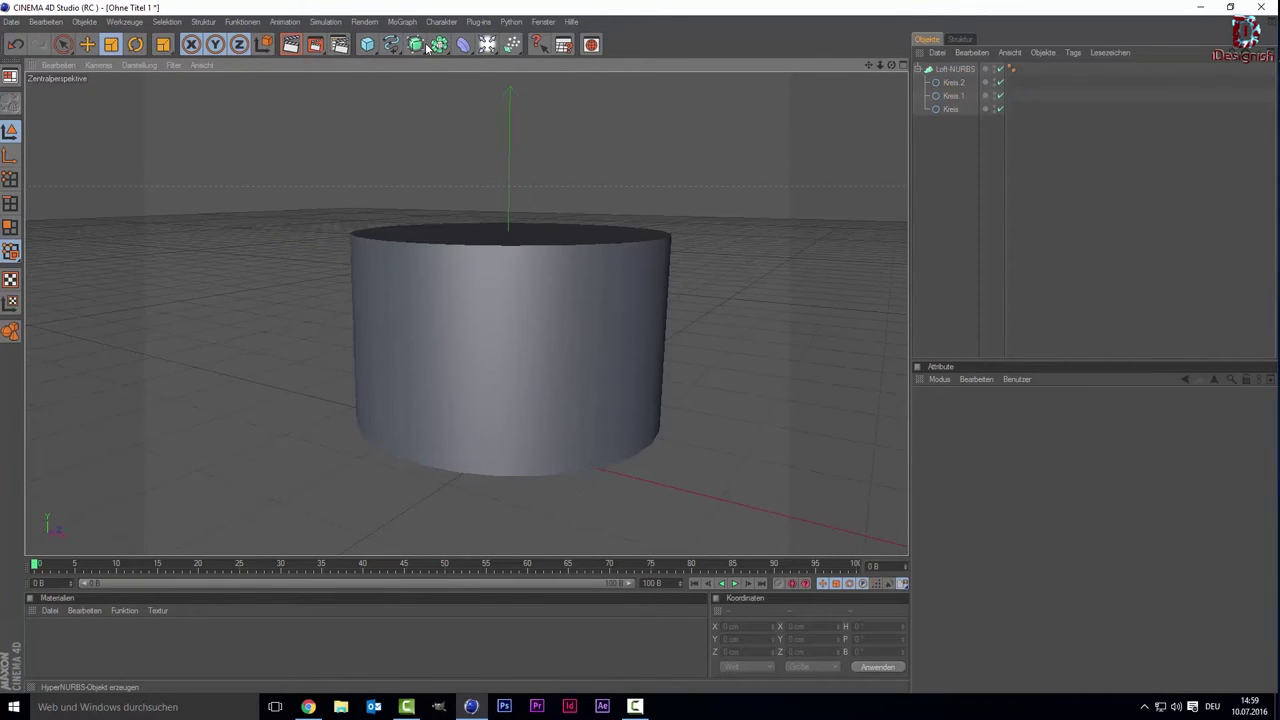
# Add a cone (Kegel) and a Cloner (Klon), putting the cone inside the Cloner.
pyautogui.click(367, 45)
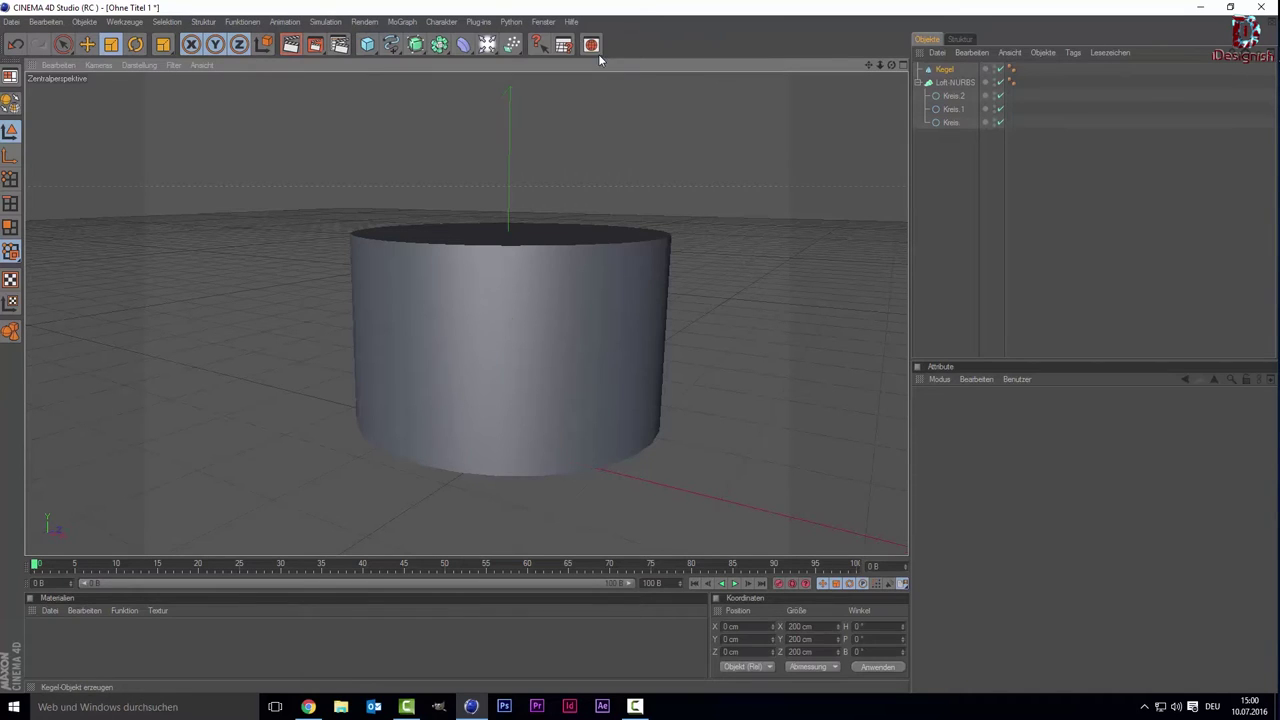
pyautogui.click(600, 58)
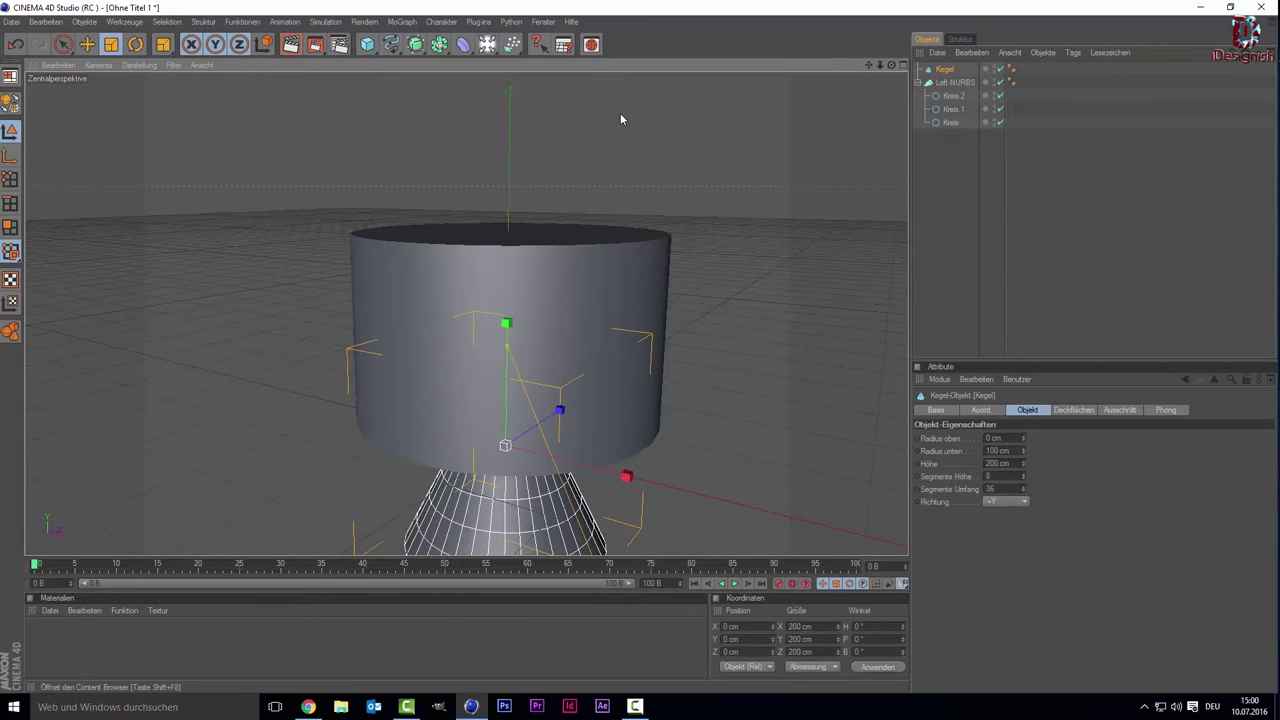
pyautogui.click(401, 22)
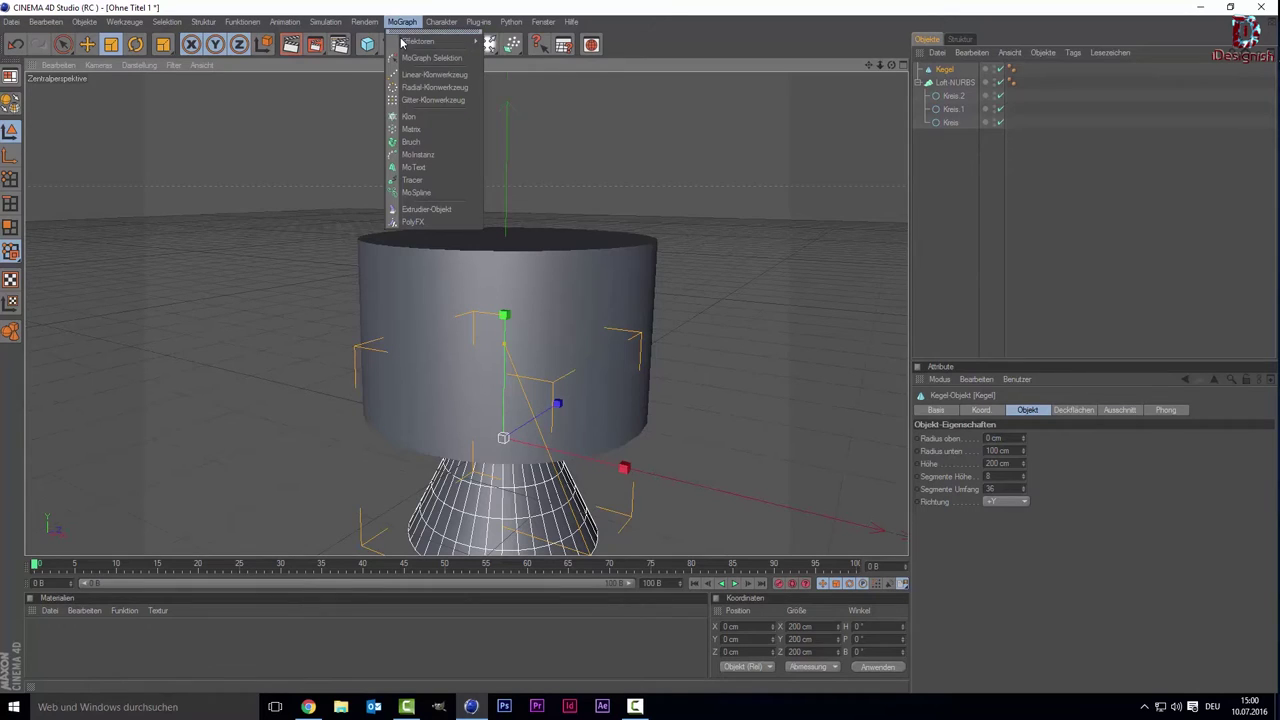
pyautogui.click(405, 117)
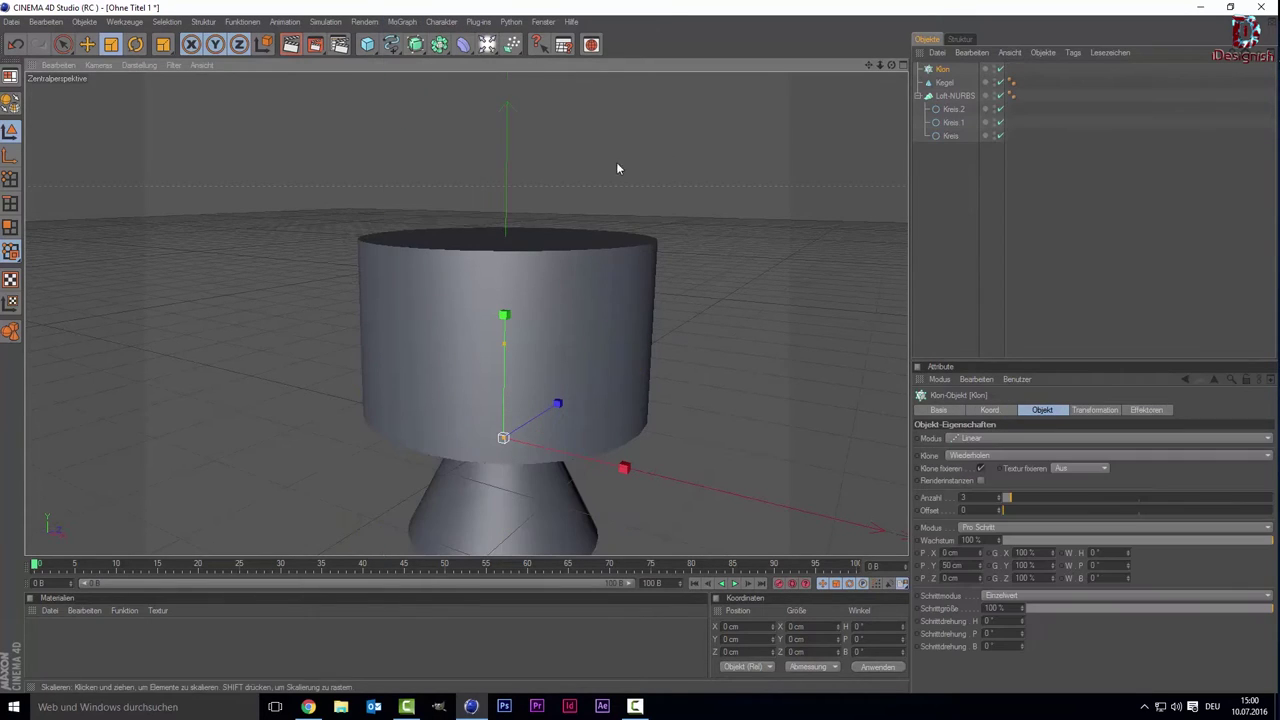
pyautogui.moveTo(944, 83); pyautogui.dragTo(946, 75)
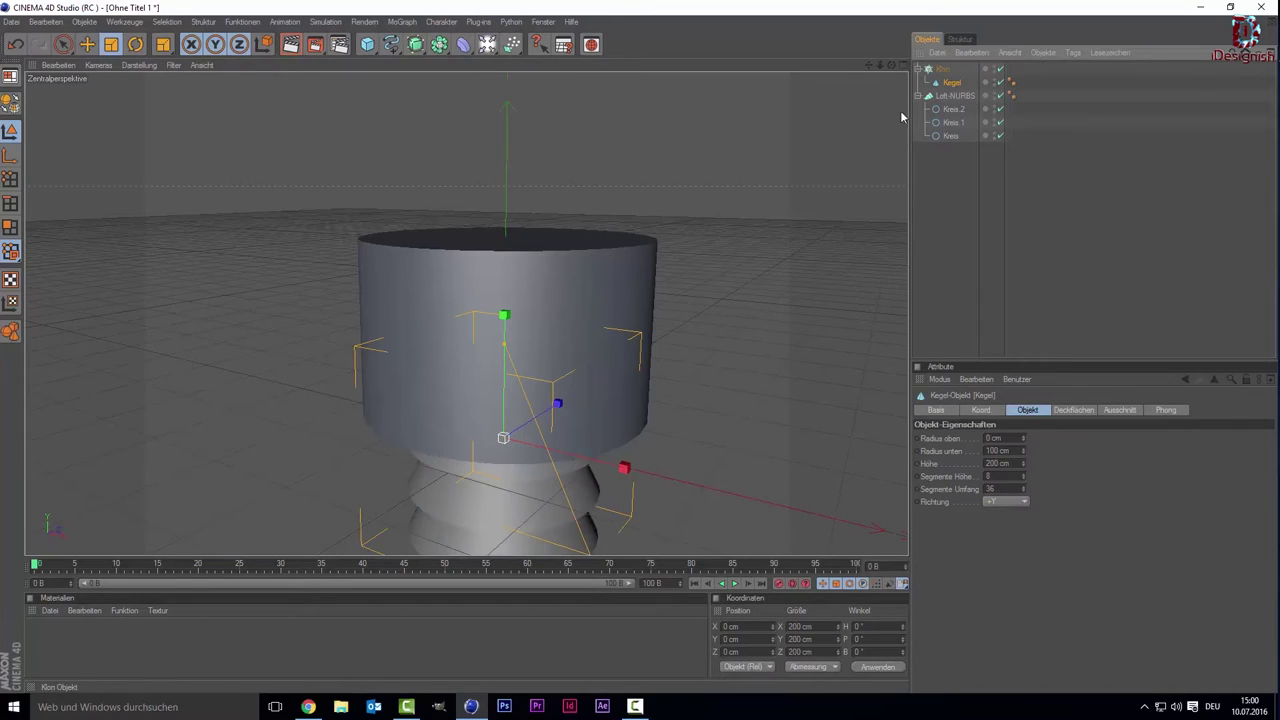
pyautogui.scroll(-2, 803, 265)
pyautogui.scroll(-1, 803, 265)
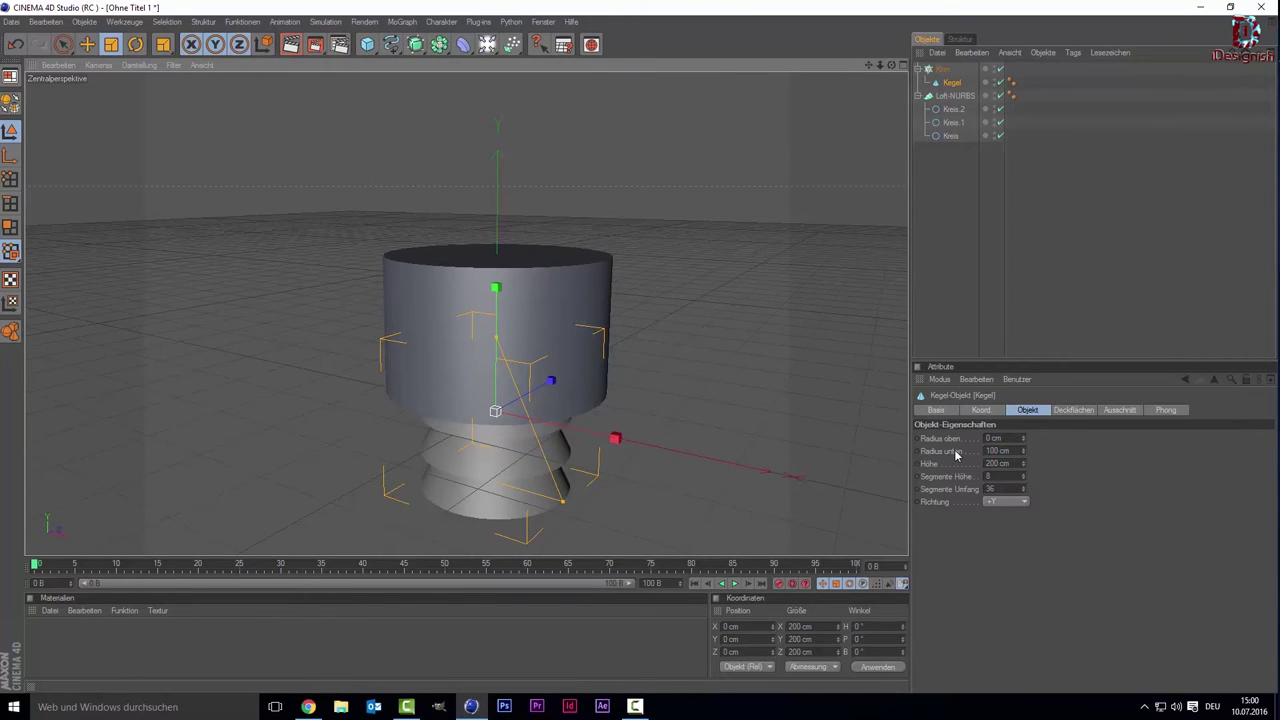
pyautogui.click(941, 69)
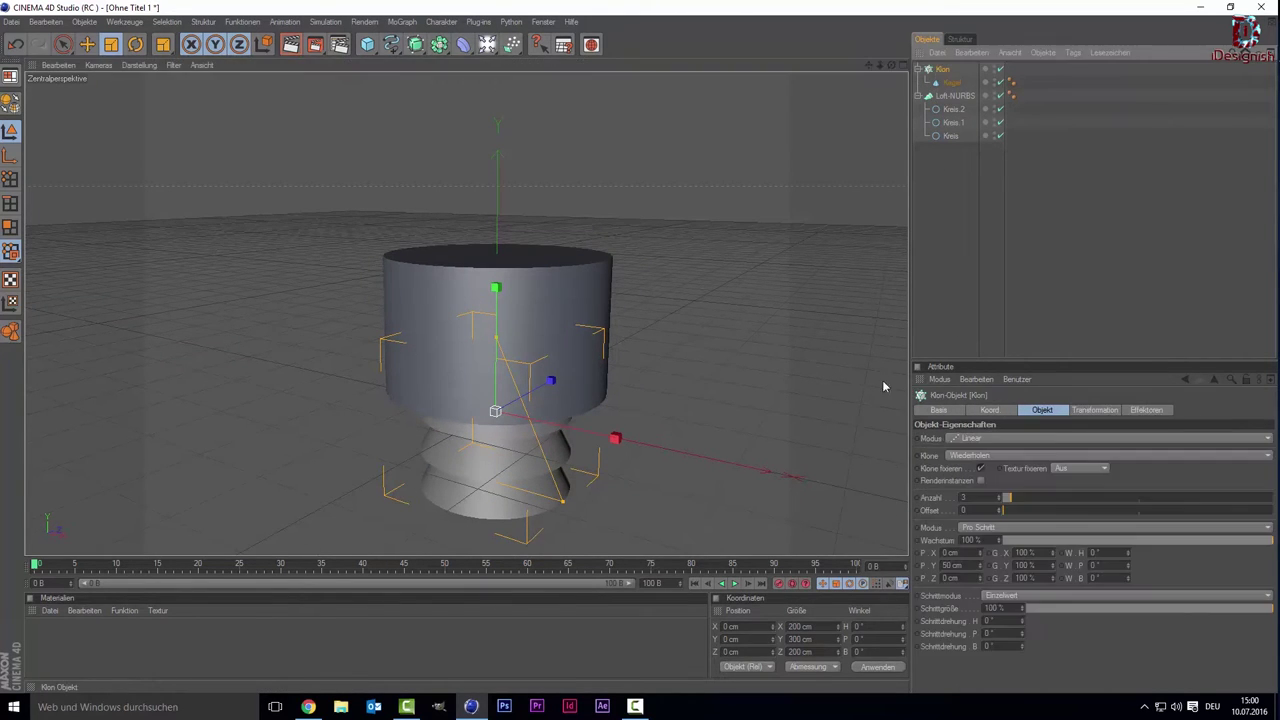
# Switch the Cloner to Radial mode with the clones spread in the XZ plane.
pyautogui.click(989, 440)
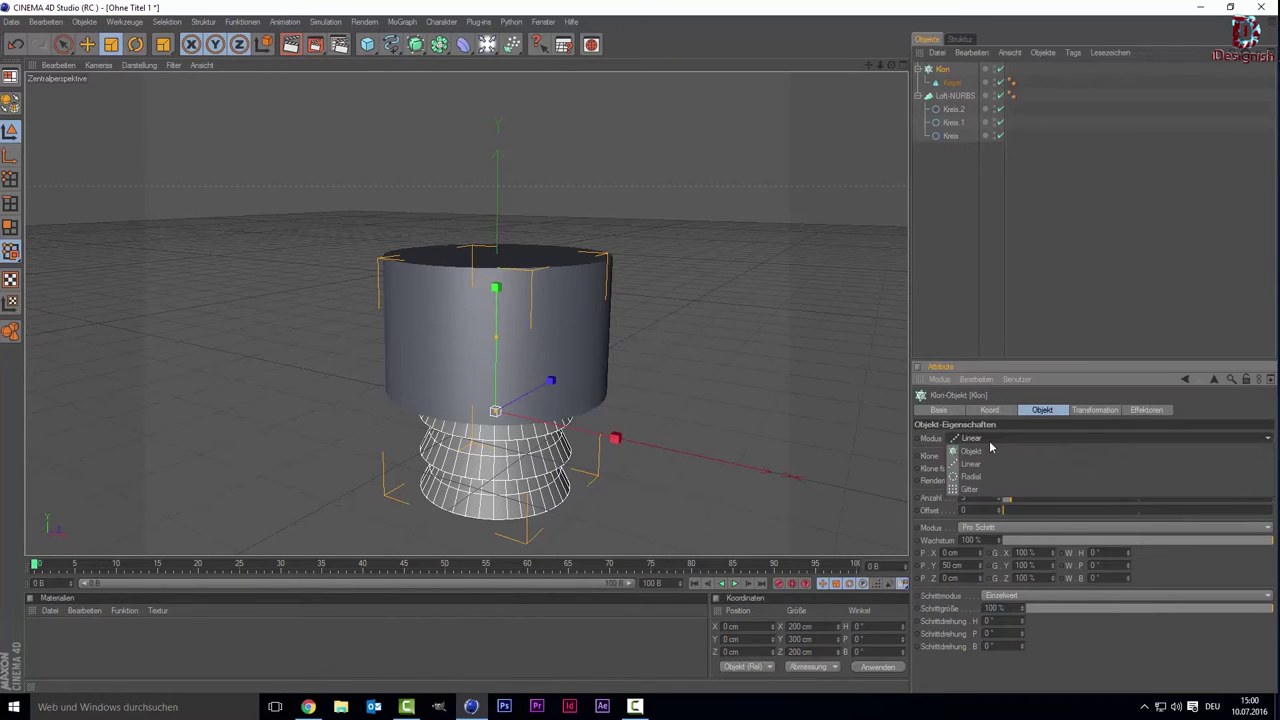
pyautogui.click(975, 477)
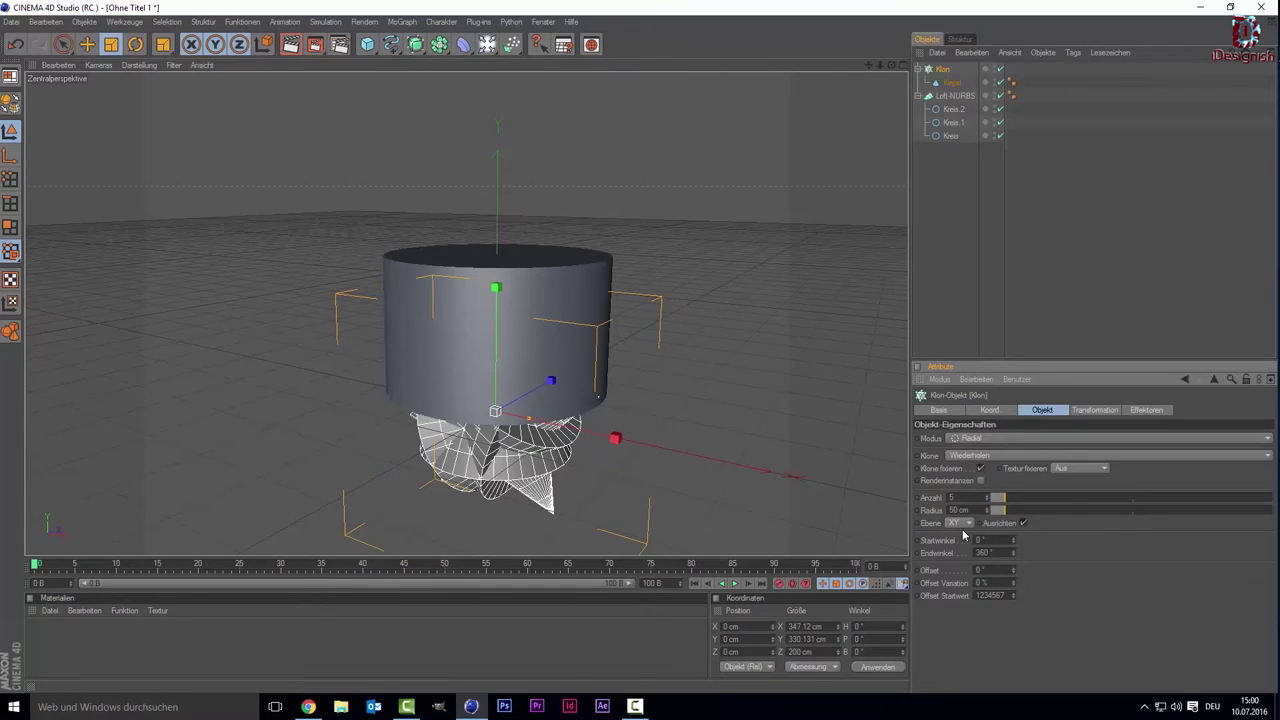
pyautogui.click(966, 526)
pyautogui.click(953, 562)
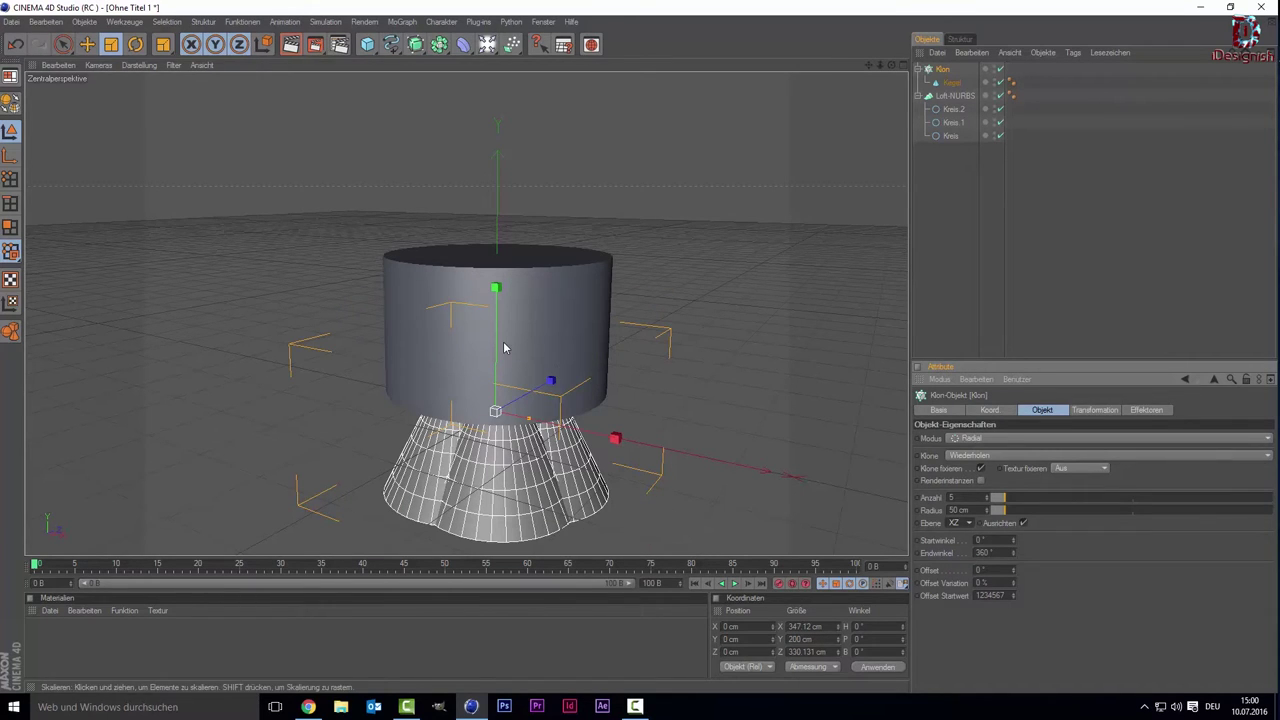
# Raise the cloned cones above the cylinder and enter 180 in the Cloner's B rotation field.
pyautogui.press('space')
pyautogui.moveTo(496, 292); pyautogui.dragTo(496, 112)
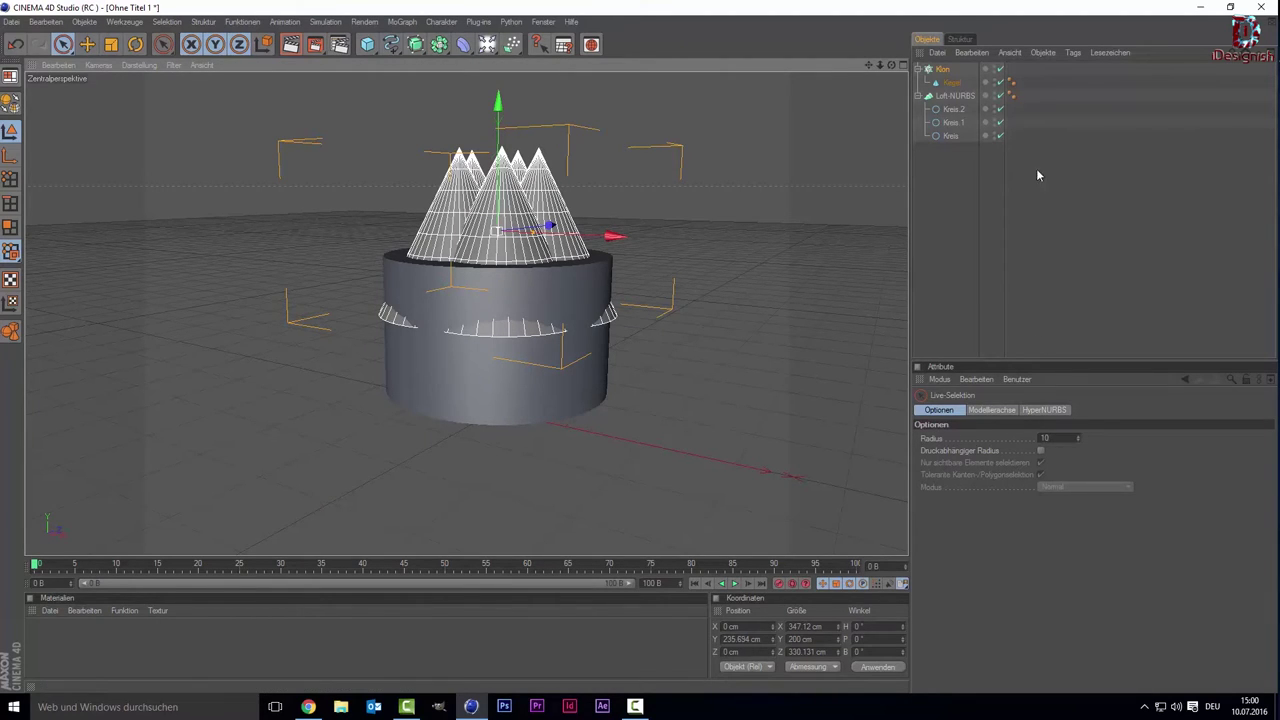
pyautogui.click(948, 72)
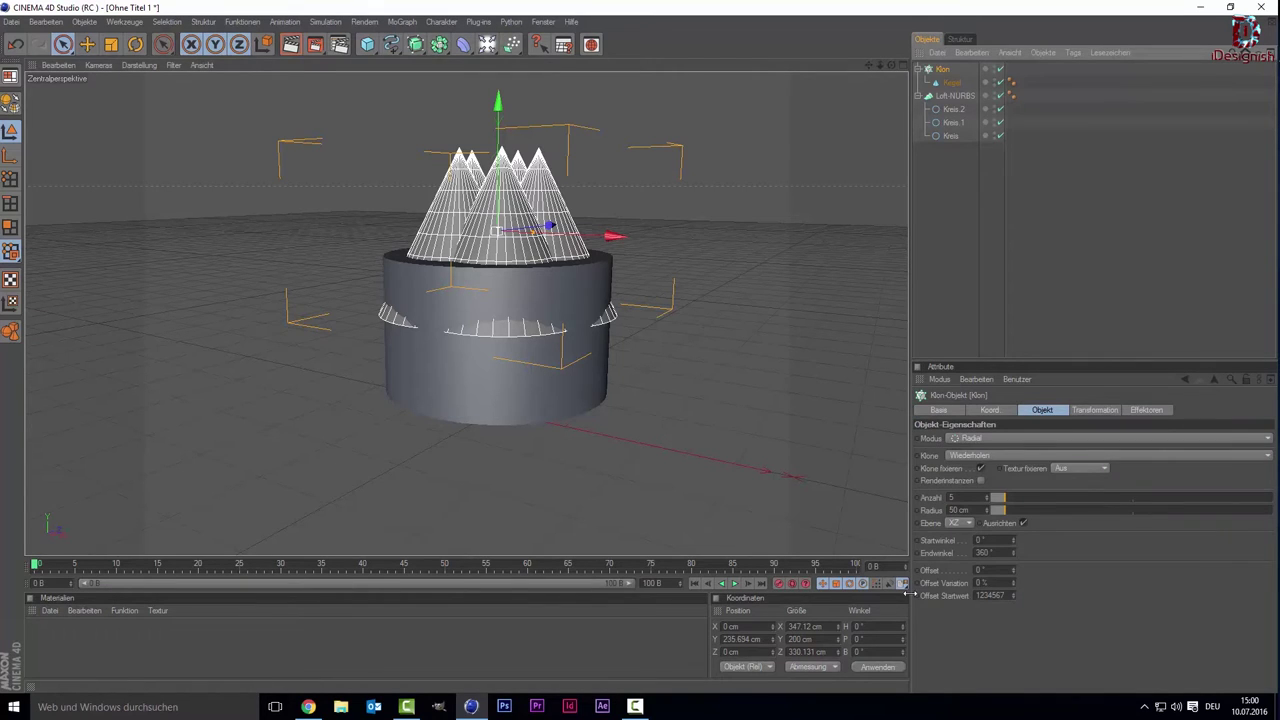
pyautogui.click(860, 652)
pyautogui.write('180')
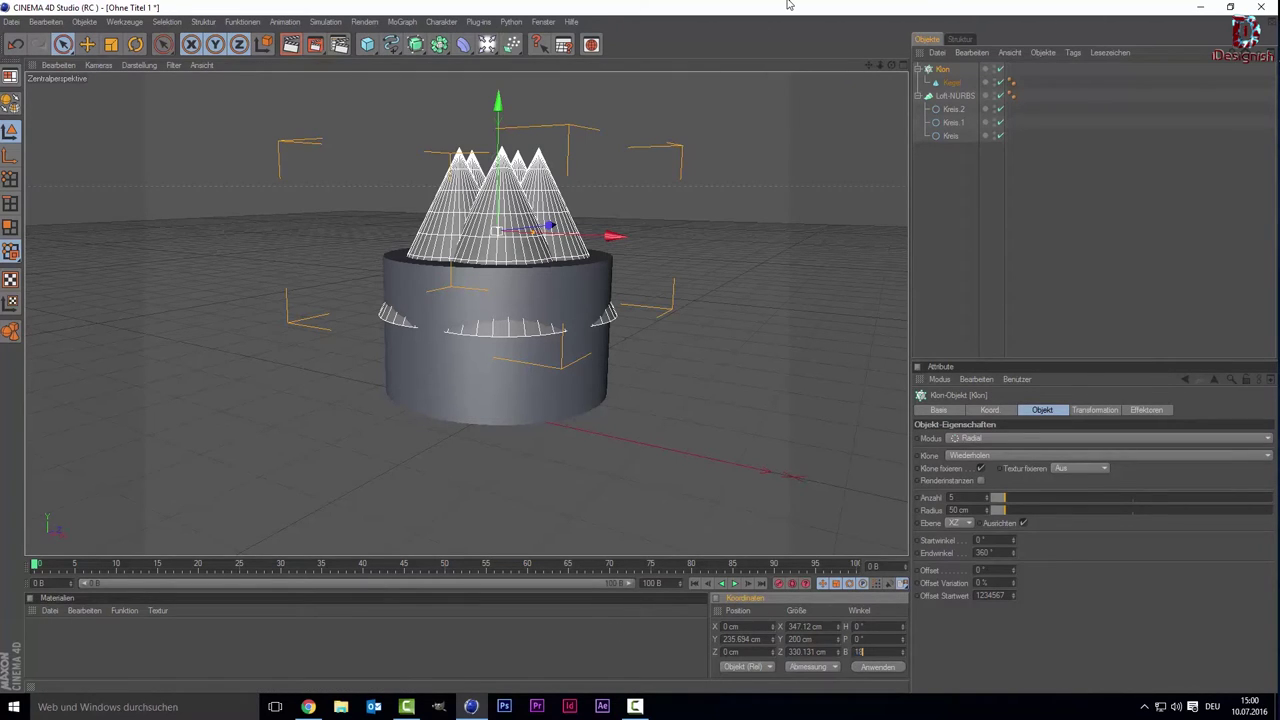
# Confirm the 180° bank, widen the clone radius to 132.571 cm, and rescale the cones.
pyautogui.press('Return')
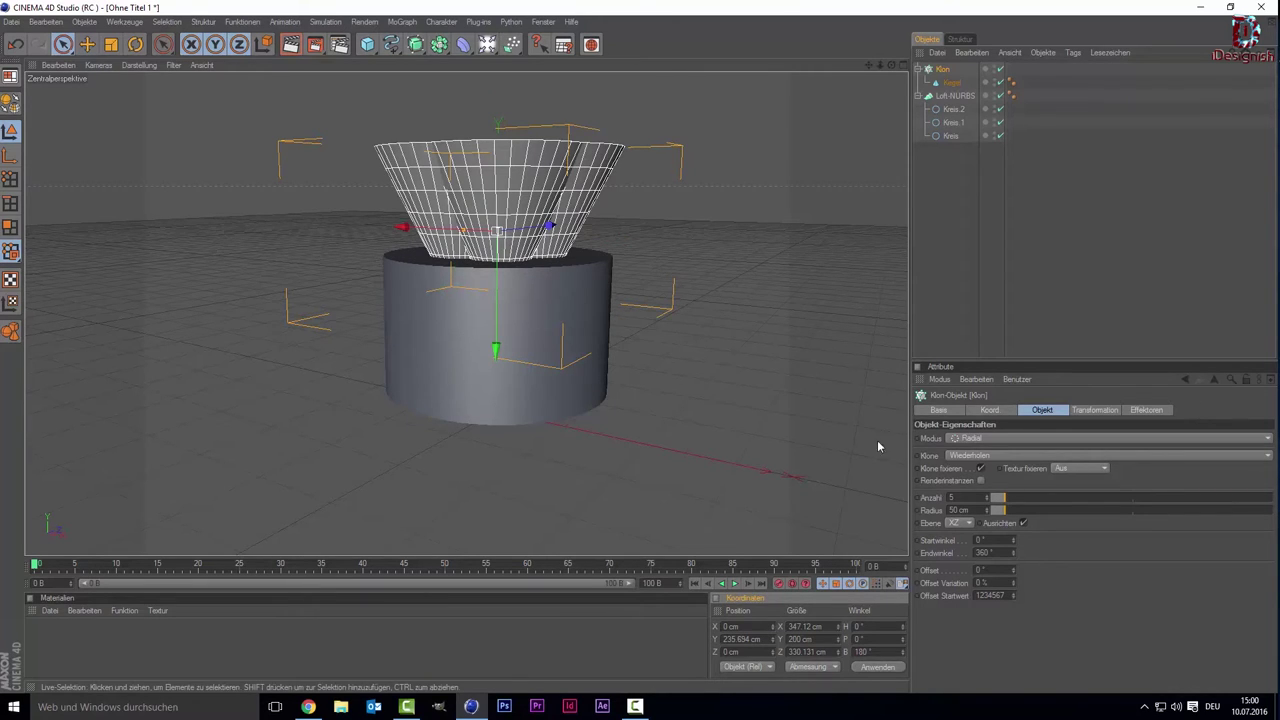
pyautogui.moveTo(1006, 511); pyautogui.dragTo(1068, 510)
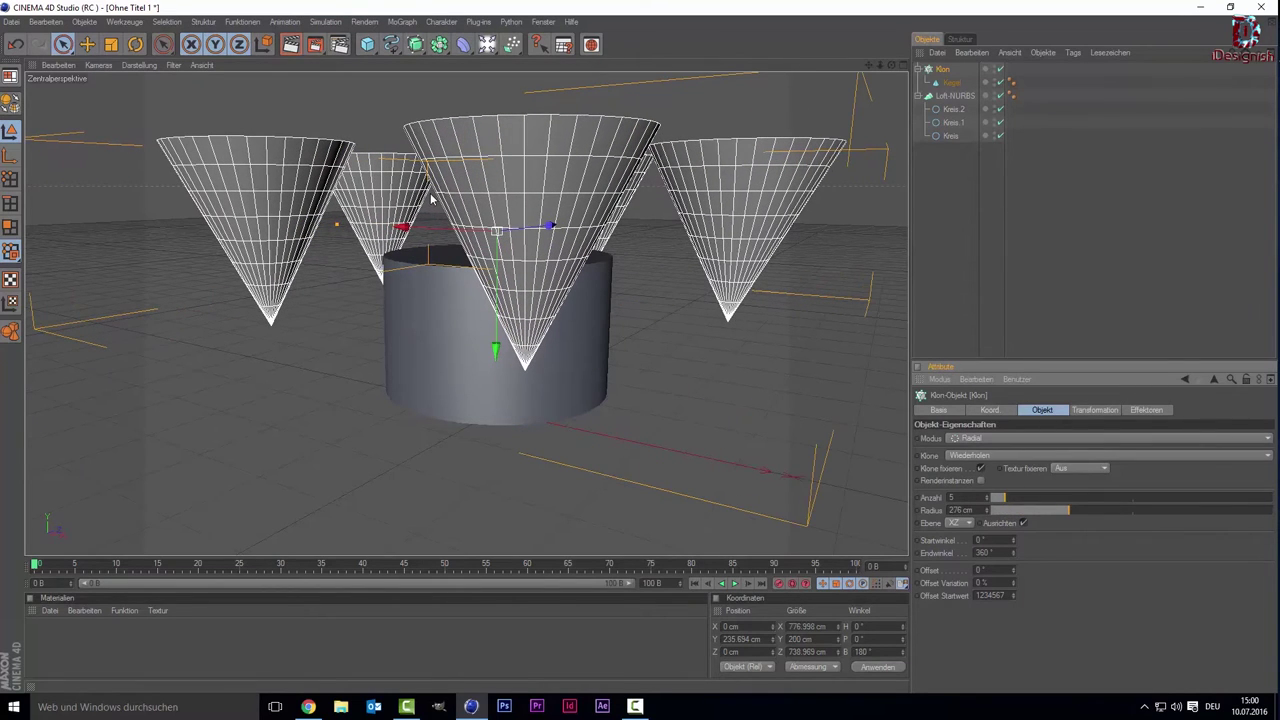
pyautogui.click(110, 45)
pyautogui.moveTo(513, 233); pyautogui.dragTo(400, 235)
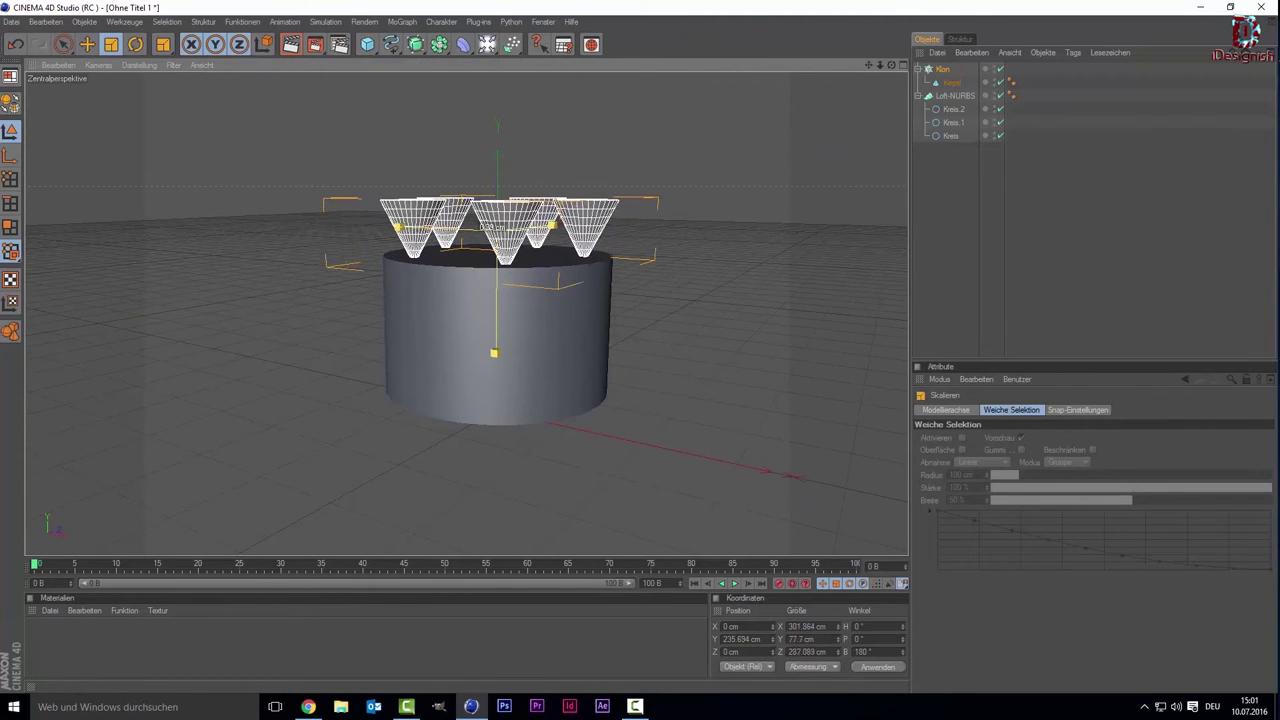
pyautogui.moveTo(400, 235); pyautogui.dragTo(435, 232)
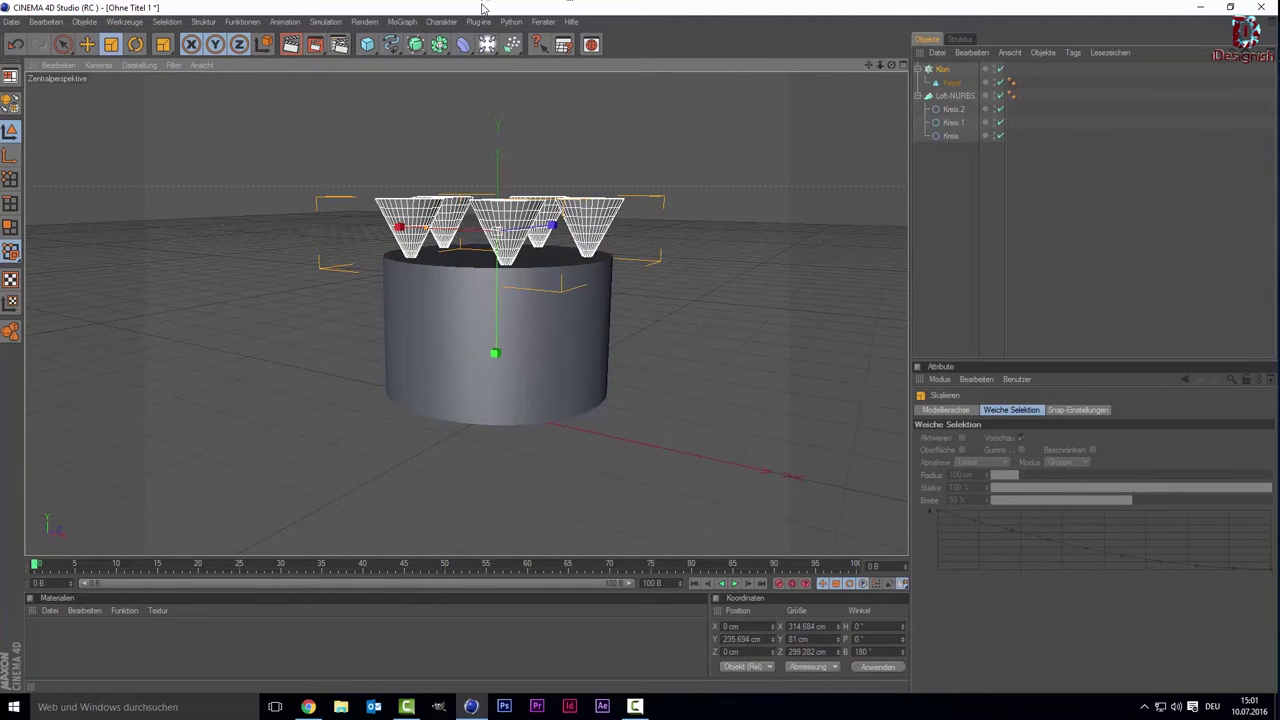
pyautogui.moveTo(872, 66); pyautogui.dragTo(850, 146)
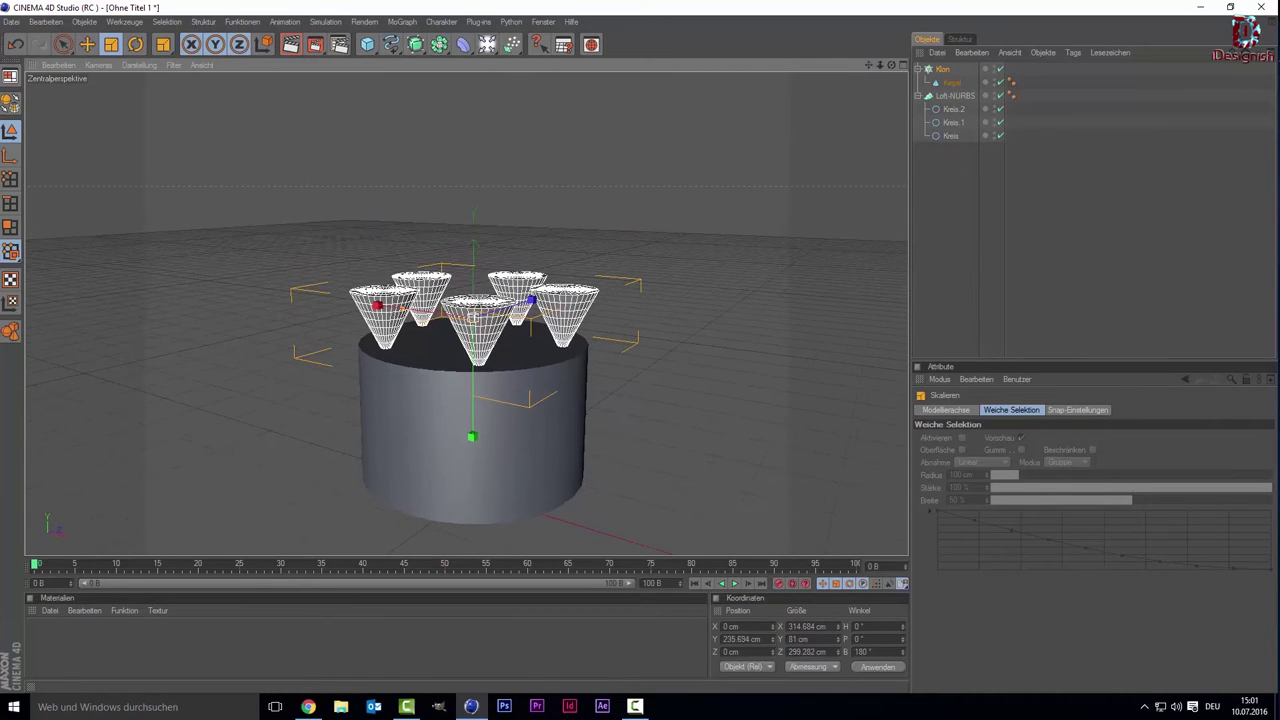
pyautogui.moveTo(884, 65); pyautogui.dragTo(441, 411)
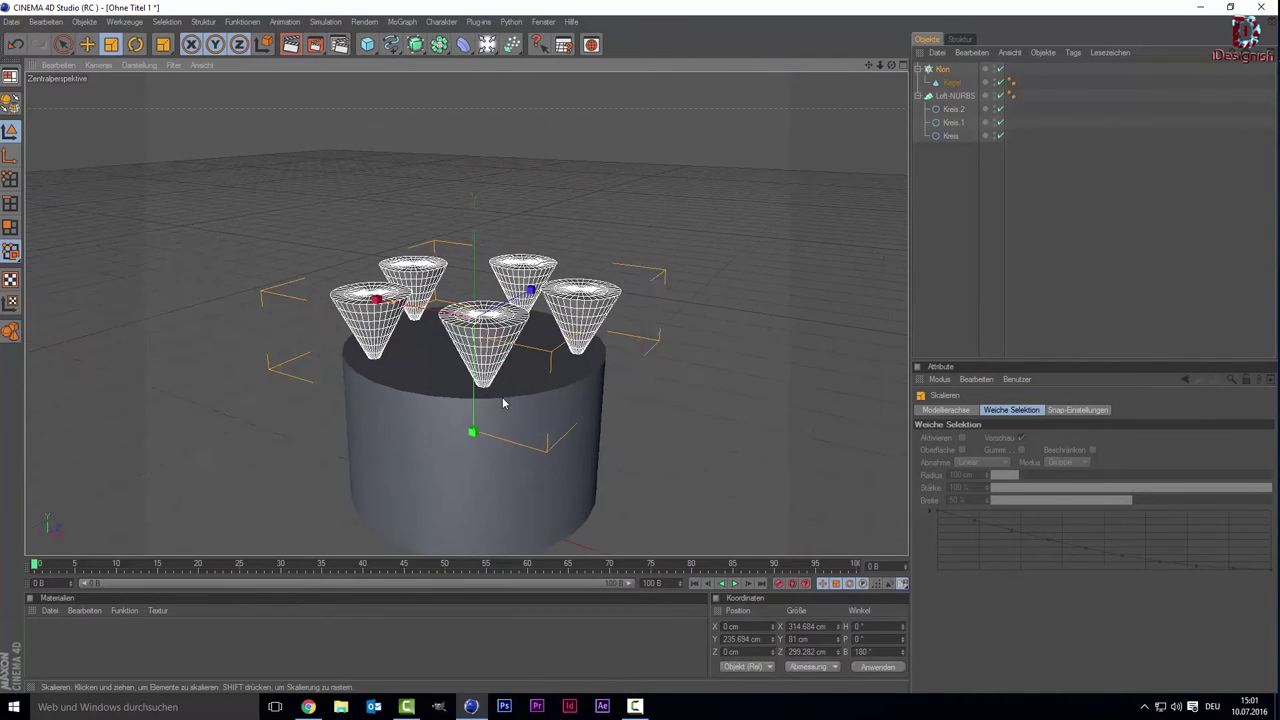
pyautogui.moveTo(481, 323); pyautogui.dragTo(560, 323)
pyautogui.press('space')
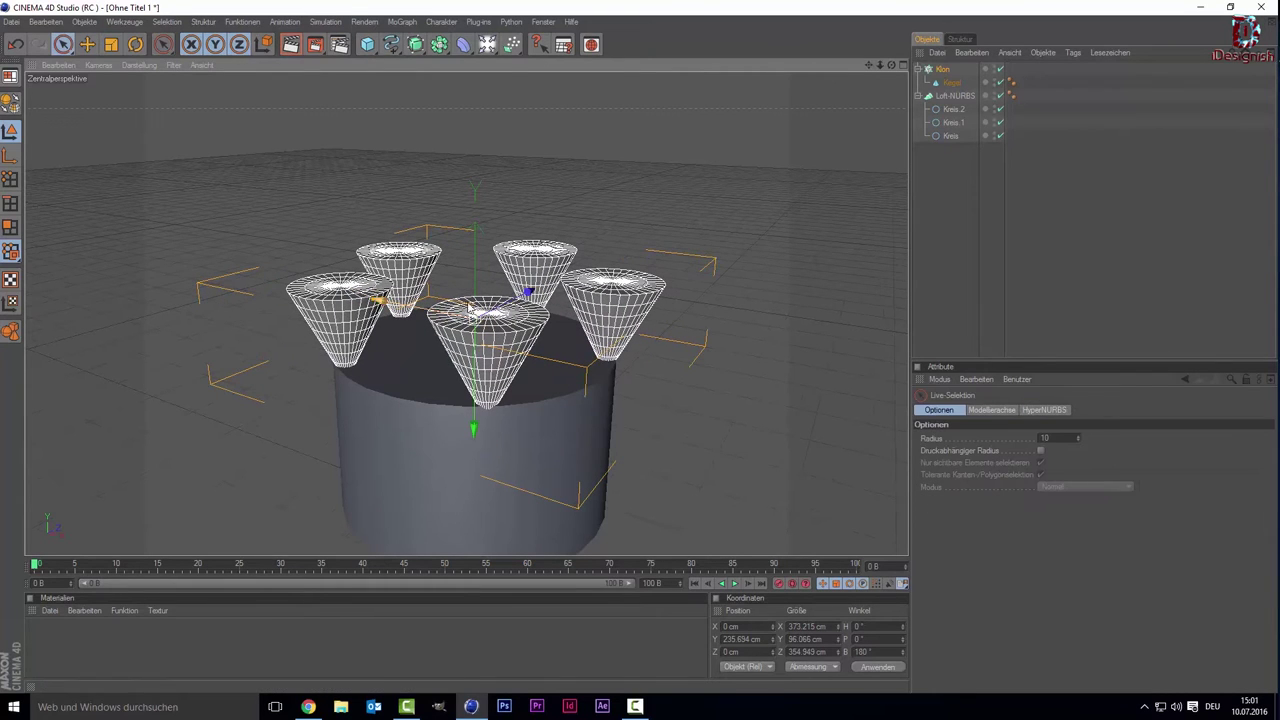
# Lower the cone ring into the cylinder's top rim and set the clone count to 8.
pyautogui.click(463, 328)
pyautogui.click(466, 322)
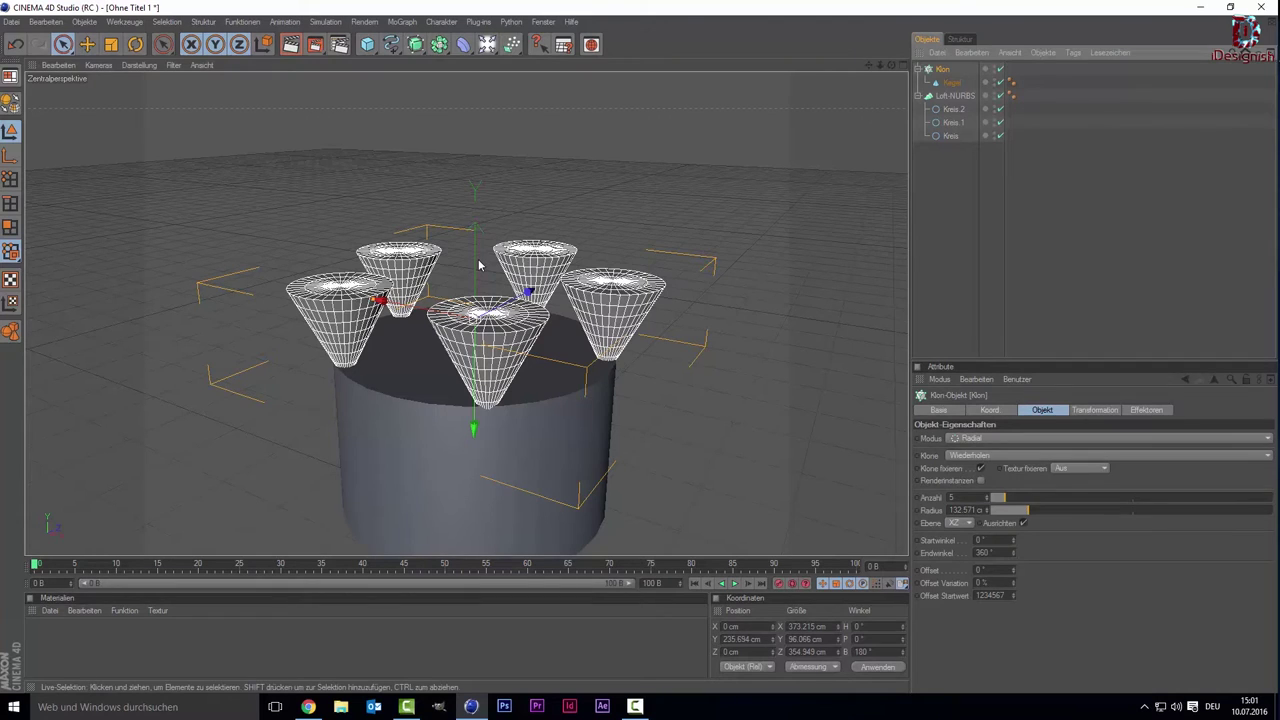
pyautogui.click(508, 263)
pyautogui.click(600, 290)
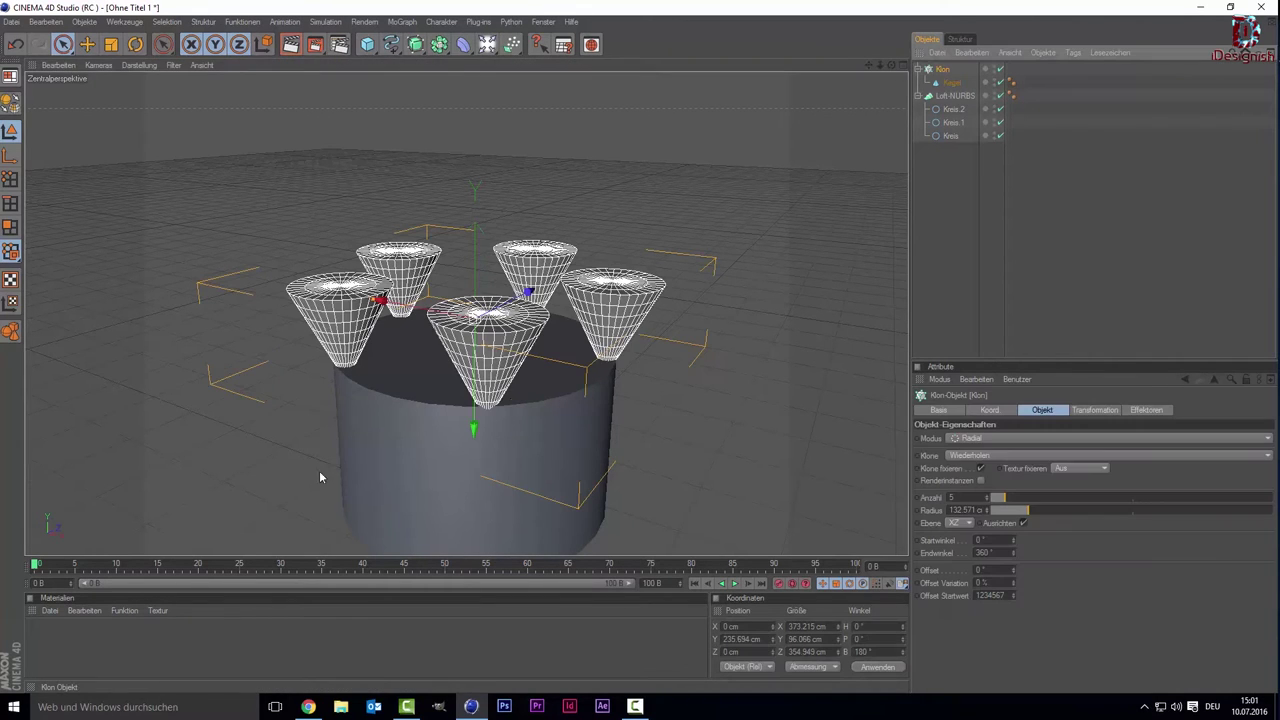
pyautogui.moveTo(473, 428); pyautogui.dragTo(474, 478)
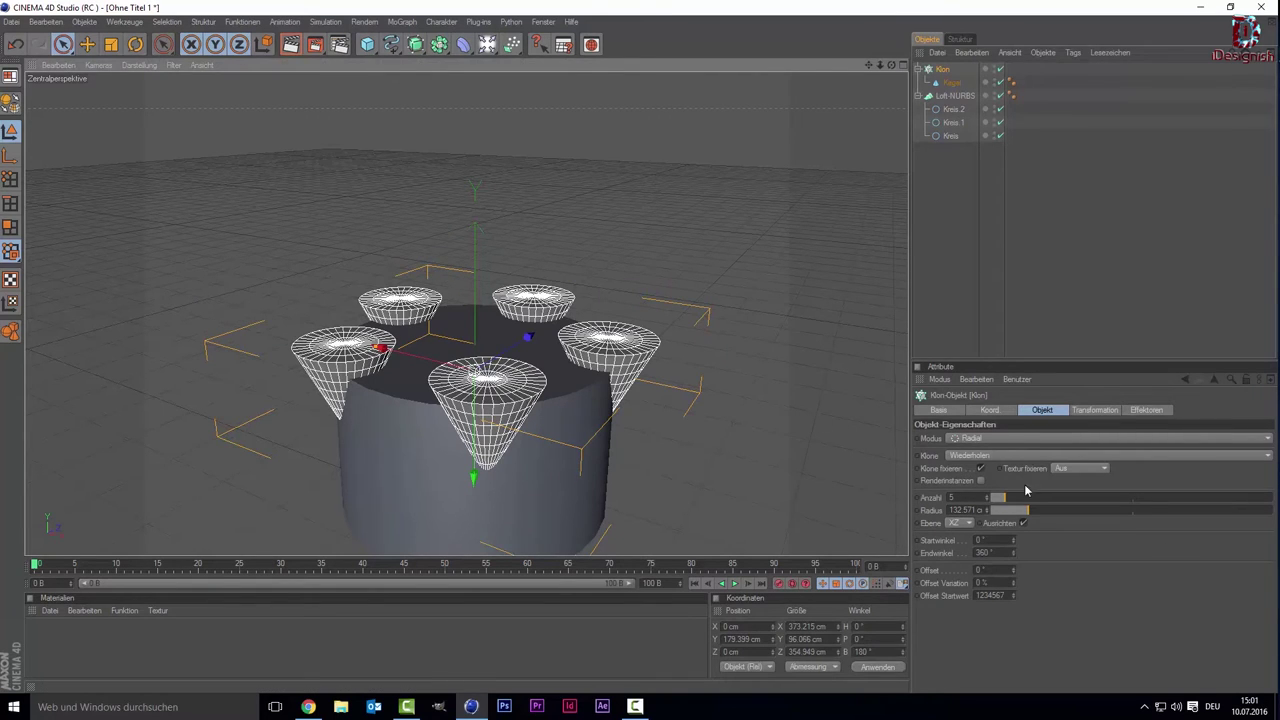
pyautogui.moveTo(1006, 498); pyautogui.dragTo(1015, 498)
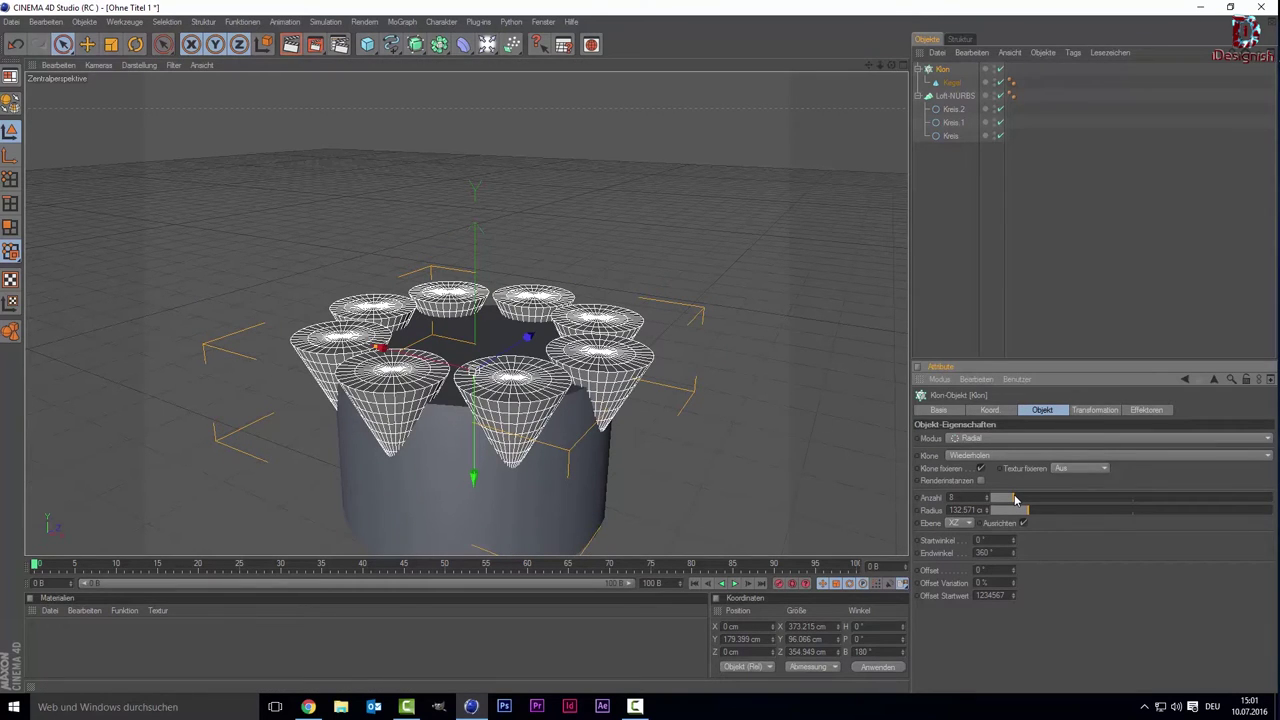
pyautogui.moveTo(1017, 498); pyautogui.dragTo(1015, 498)
pyautogui.moveTo(1012, 497)
pyautogui.mouseDown()
pyautogui.moveTo(1026, 500)
pyautogui.moveTo(1015, 504)
pyautogui.mouseUp()
# Rename the cone Cloner to 'Spitzen'.
pyautogui.doubleClick(947, 69)
pyautogui.write('p')
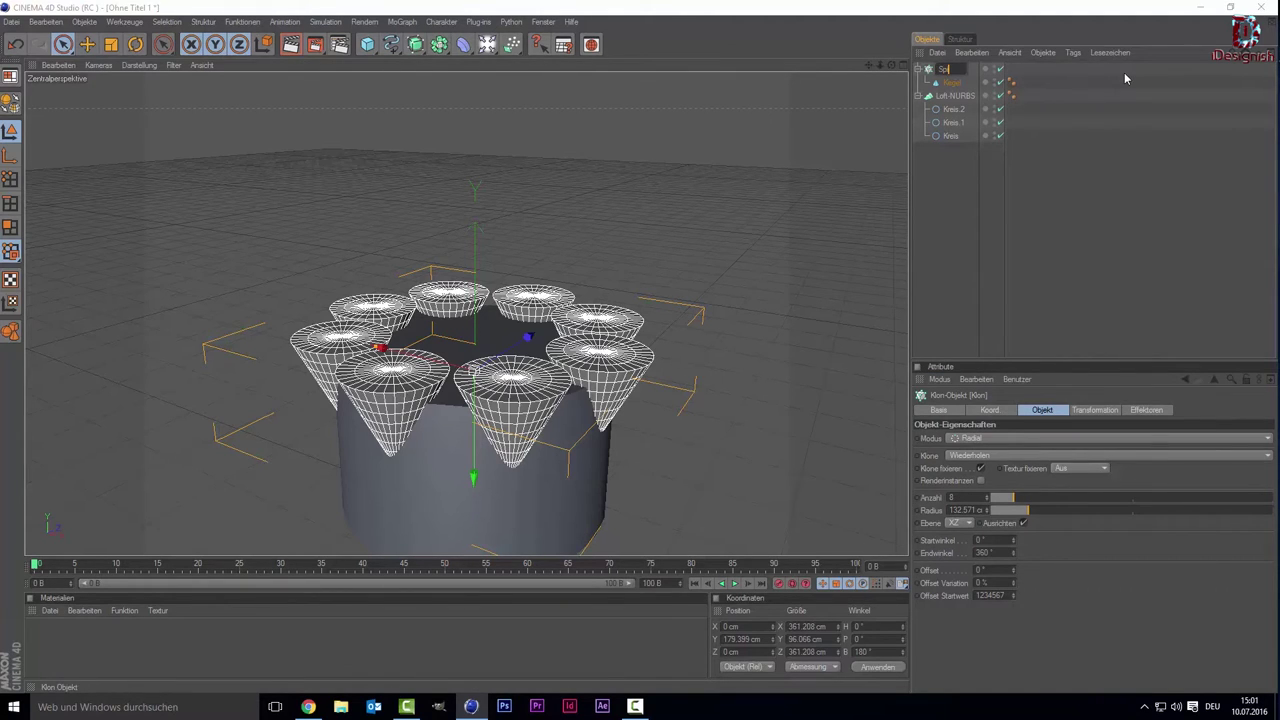
pyautogui.write('itzen')
pyautogui.press('BackSpace')
pyautogui.press('BackSpace')
pyautogui.press('BackSpace')
pyautogui.press('BackSpace')
pyautogui.press('BackSpace')
pyautogui.write('itzen')
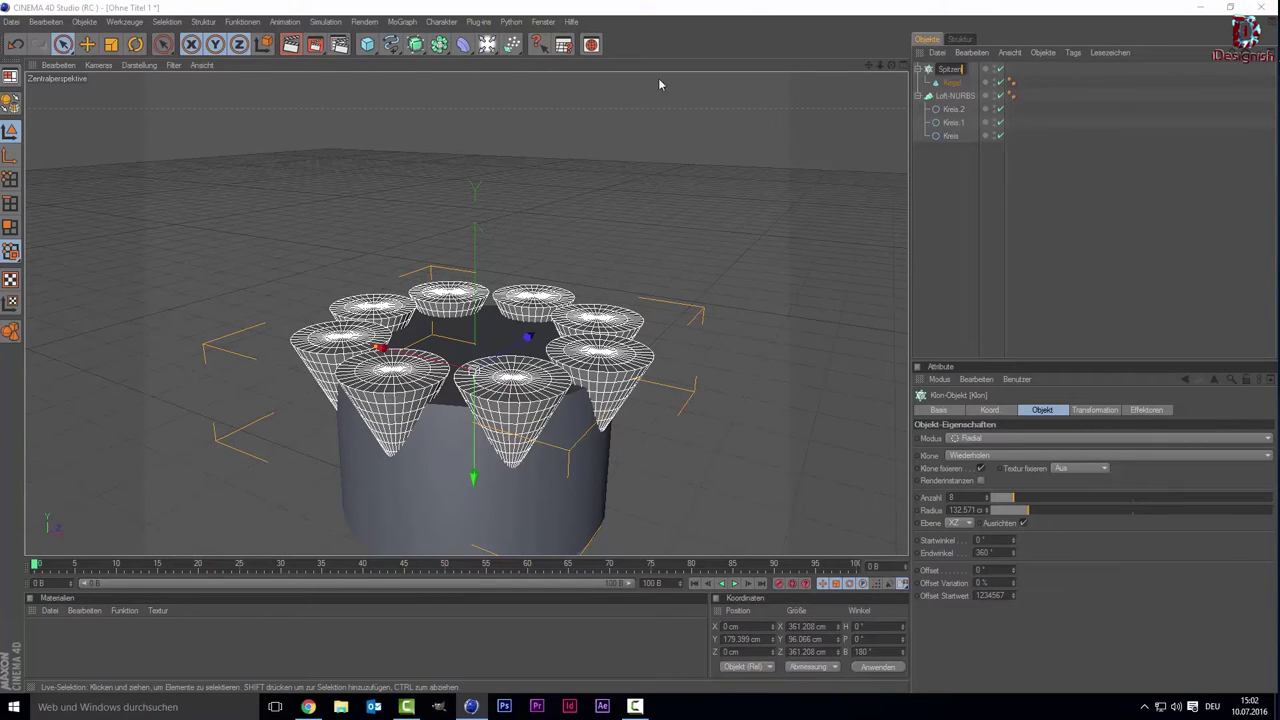
pyautogui.press('Return')
# Rename the Loft-NURBS to 'krone'.
pyautogui.click(948, 96)
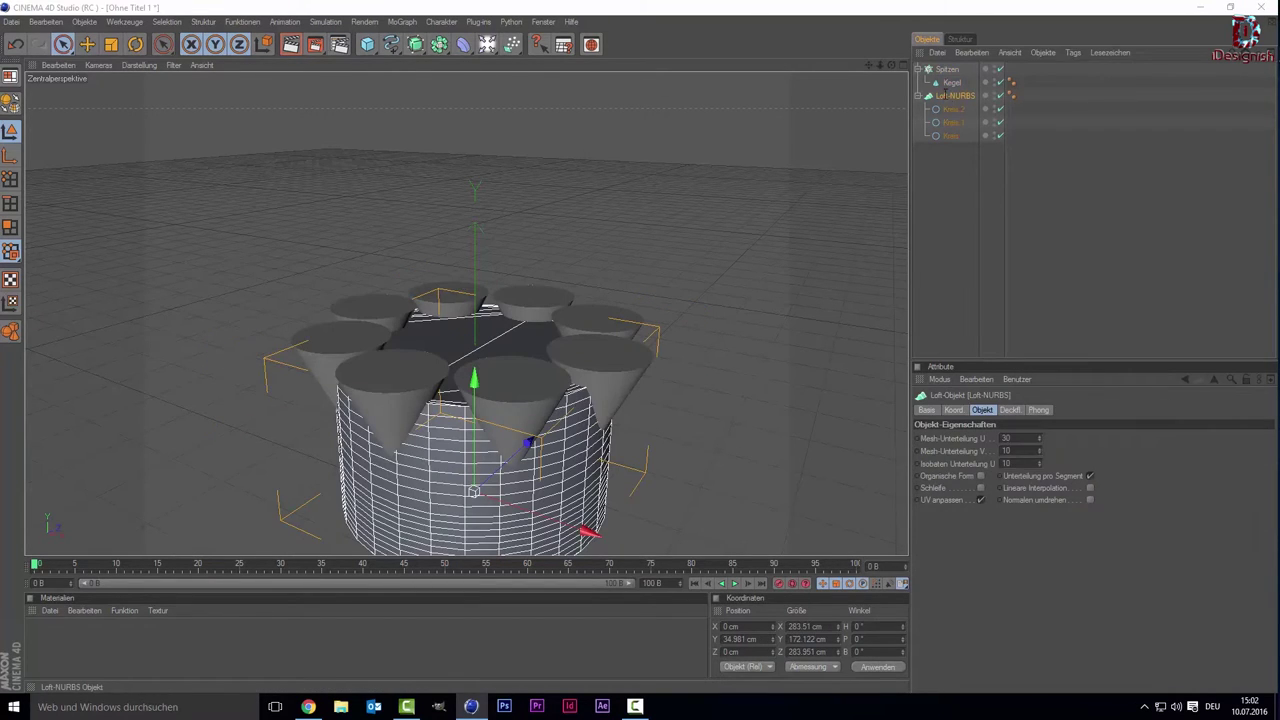
pyautogui.doubleClick(941, 94)
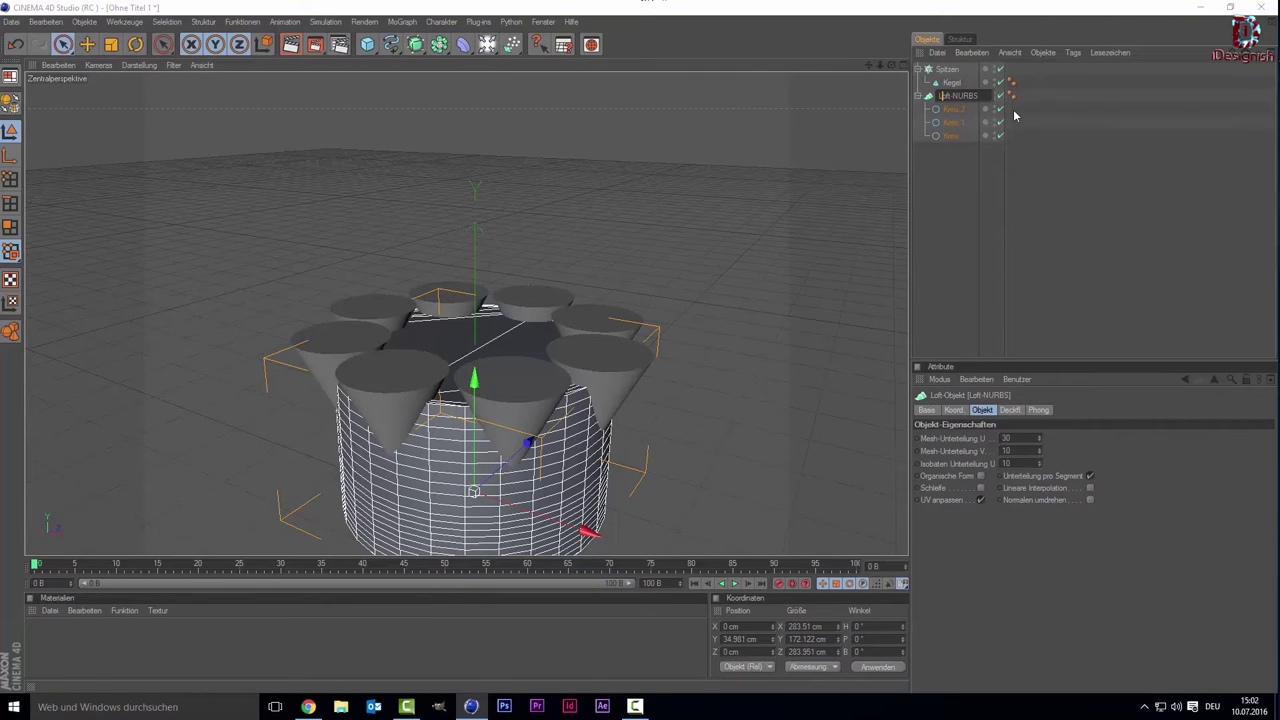
pyautogui.hotkey('ctrl', 'a')
pyautogui.write('le')
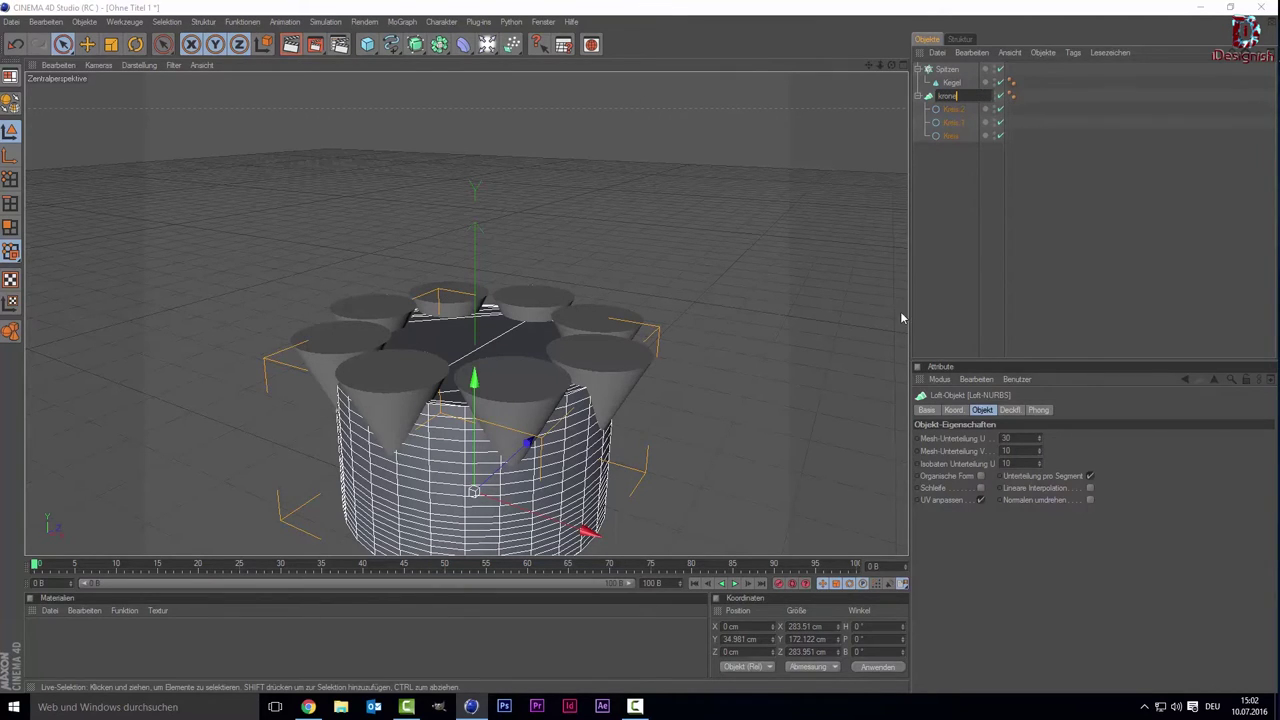
pyautogui.press('Return')
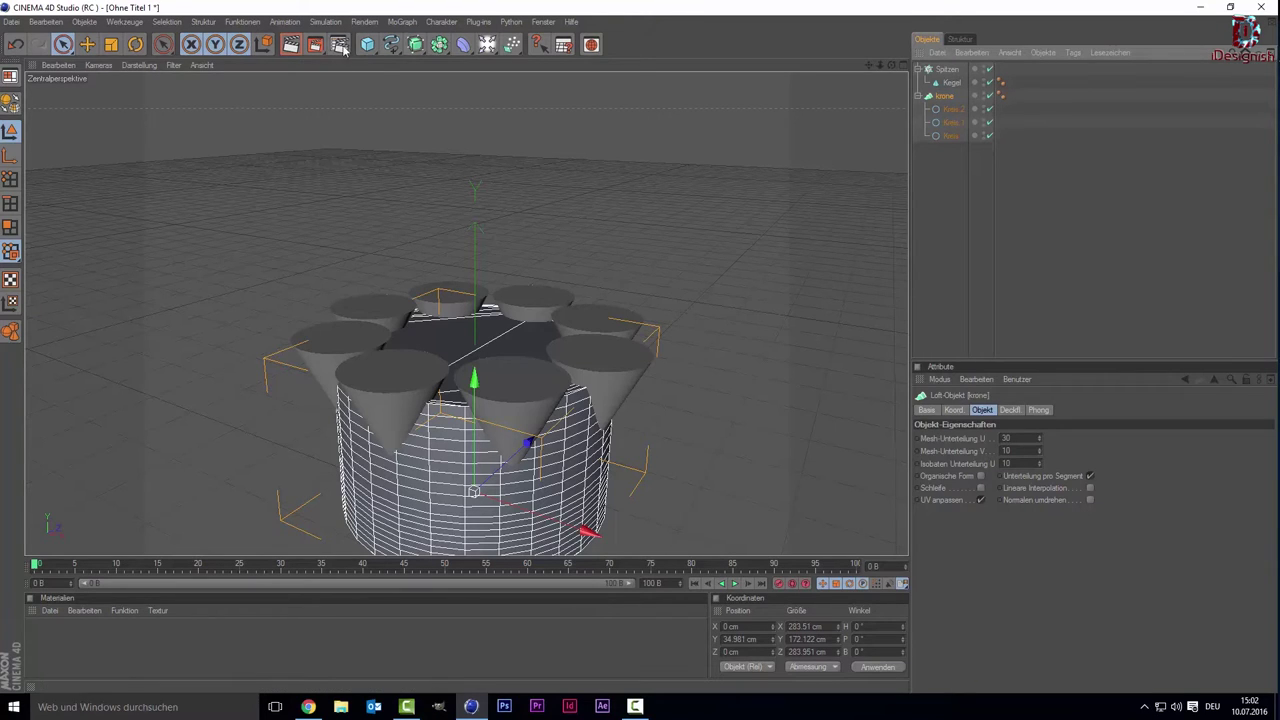
pyautogui.click(401, 22)
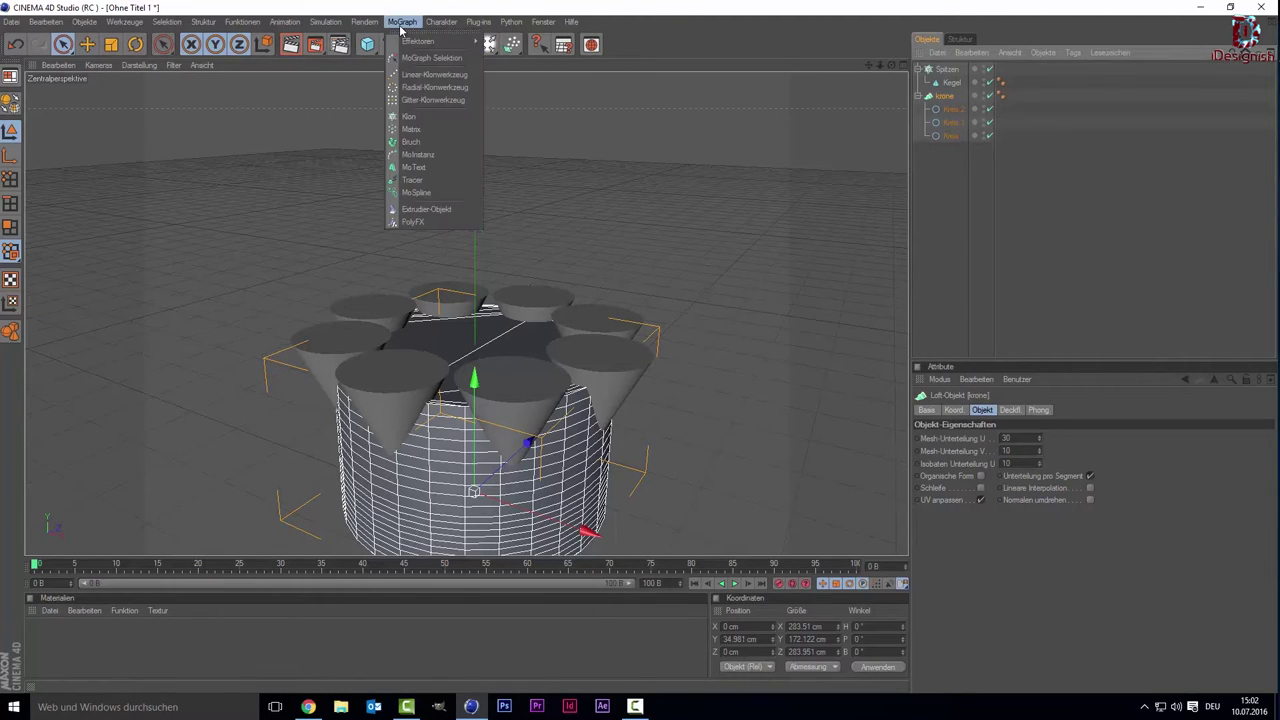
# Add a Boole object and place Spitzen and krone under it, carving eight notches into the rim.
pyautogui.click(398, 58)
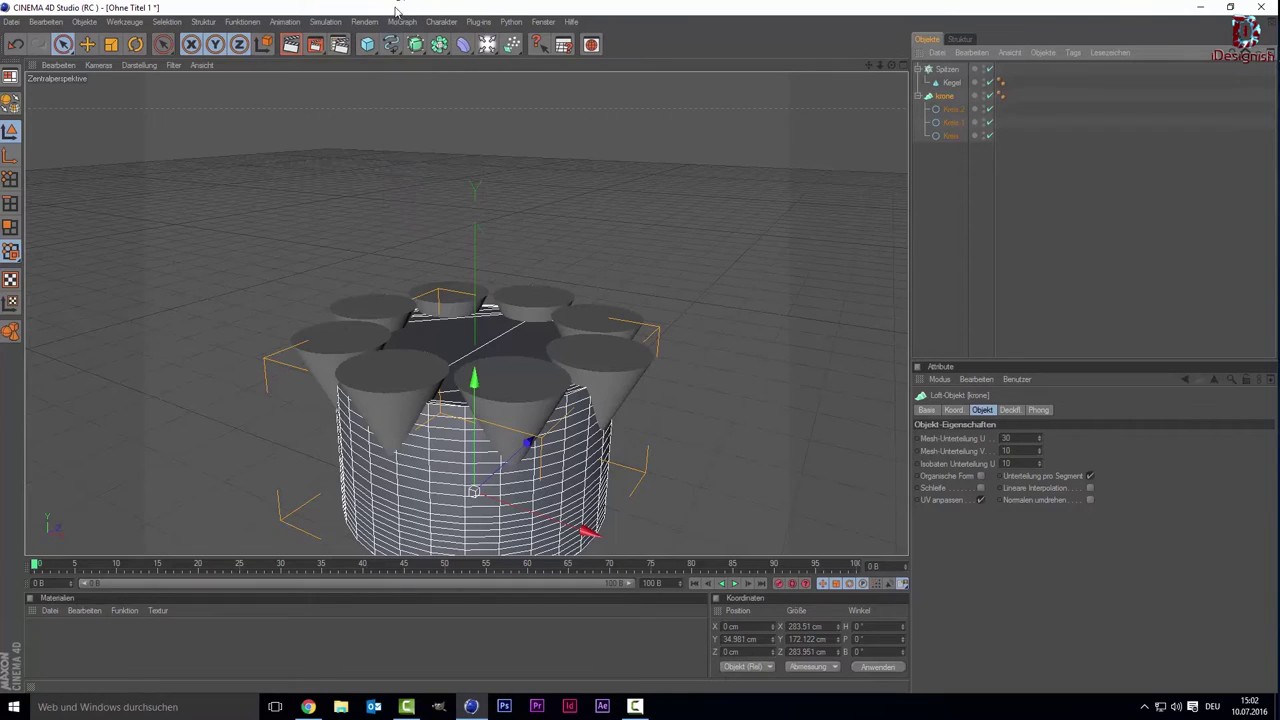
pyautogui.click(440, 50)
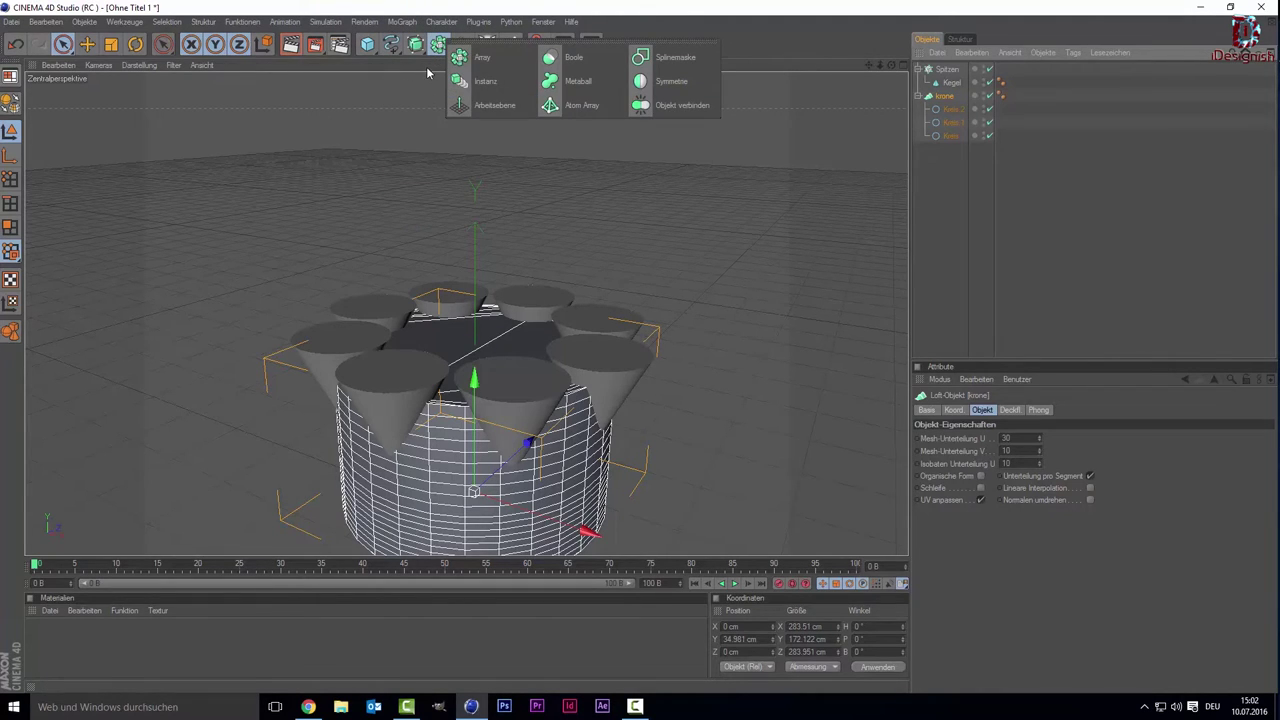
pyautogui.click(566, 57)
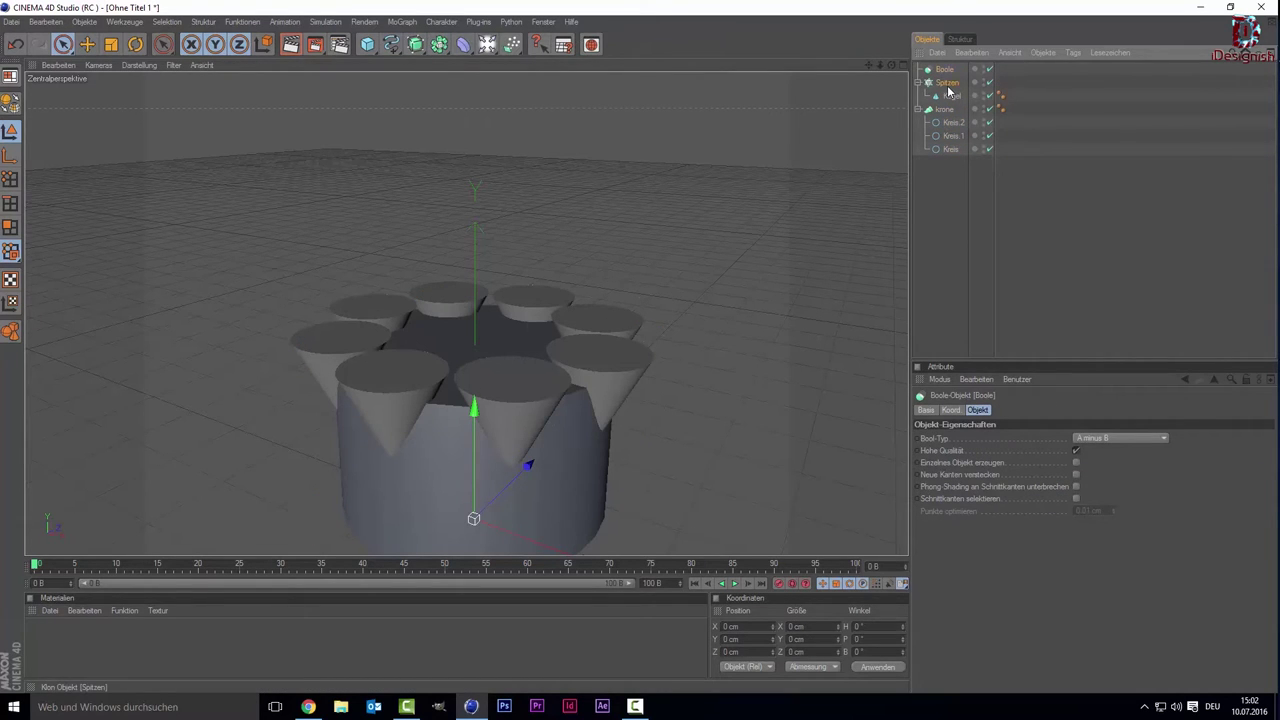
pyautogui.moveTo(948, 86); pyautogui.dragTo(951, 72)
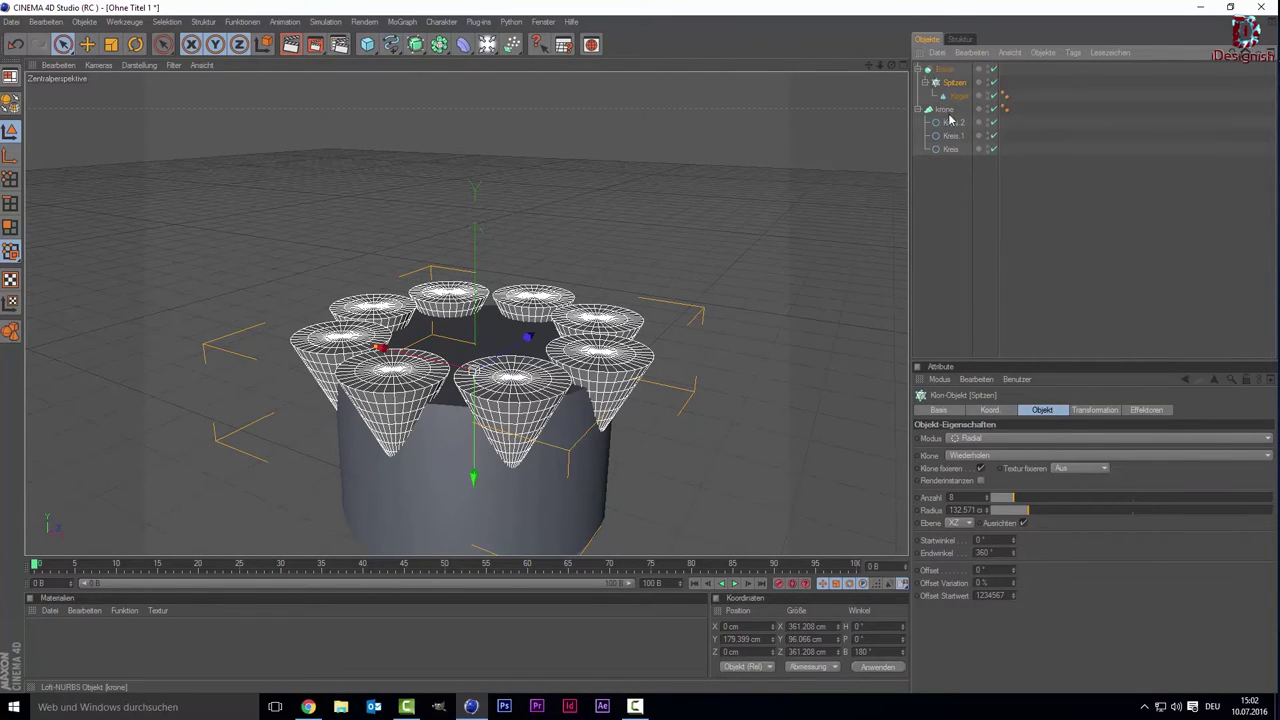
pyautogui.click(948, 111)
pyautogui.moveTo(949, 111); pyautogui.dragTo(951, 70)
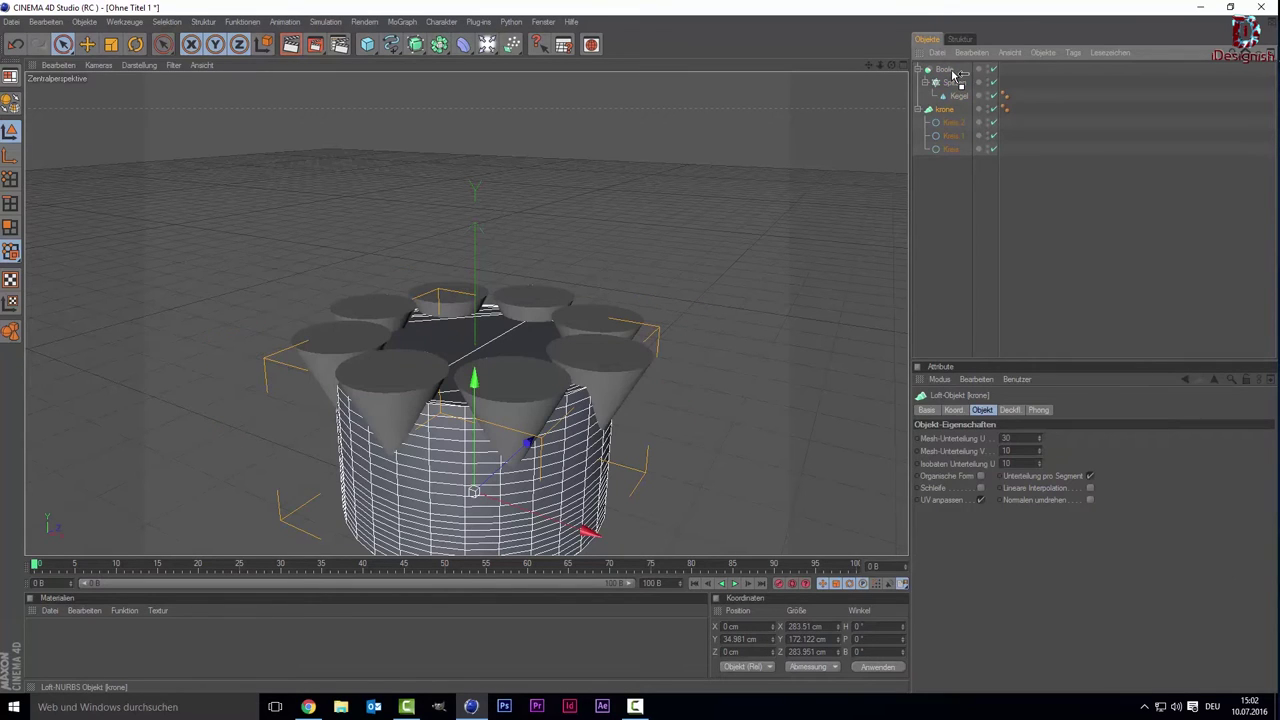
pyautogui.click(968, 256)
pyautogui.scroll(3, 509, 483)
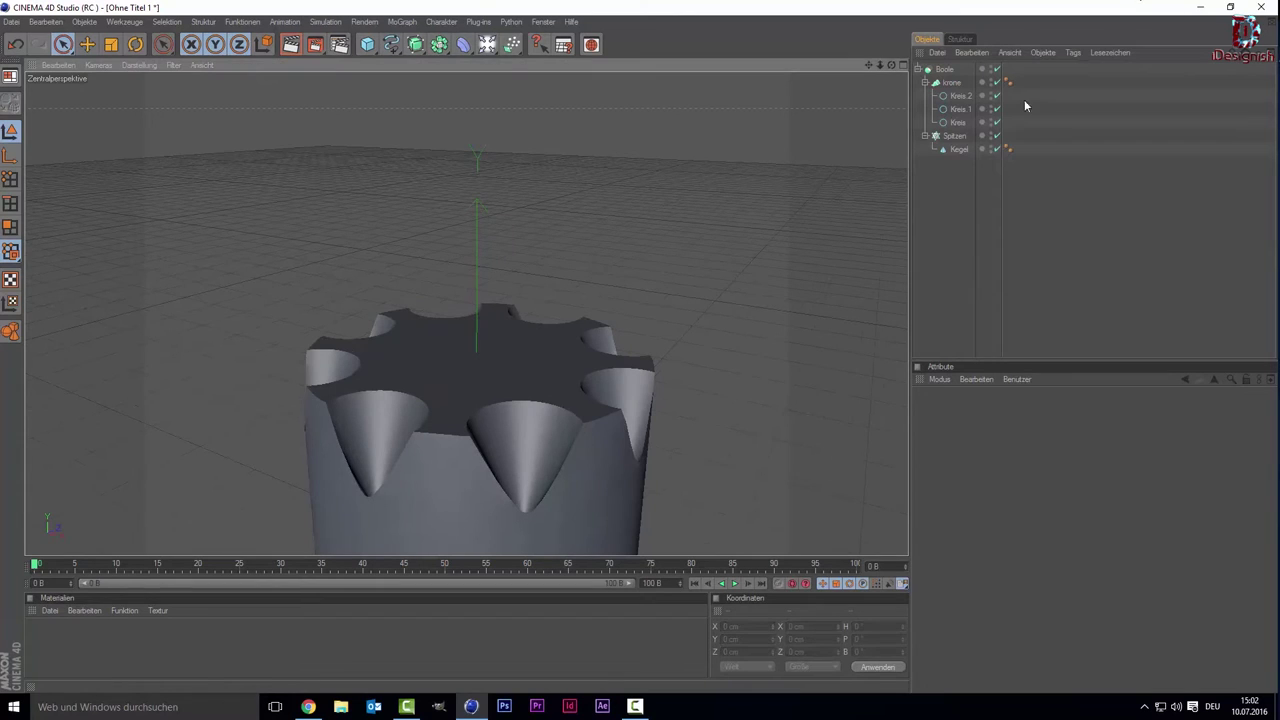
pyautogui.click(944, 69)
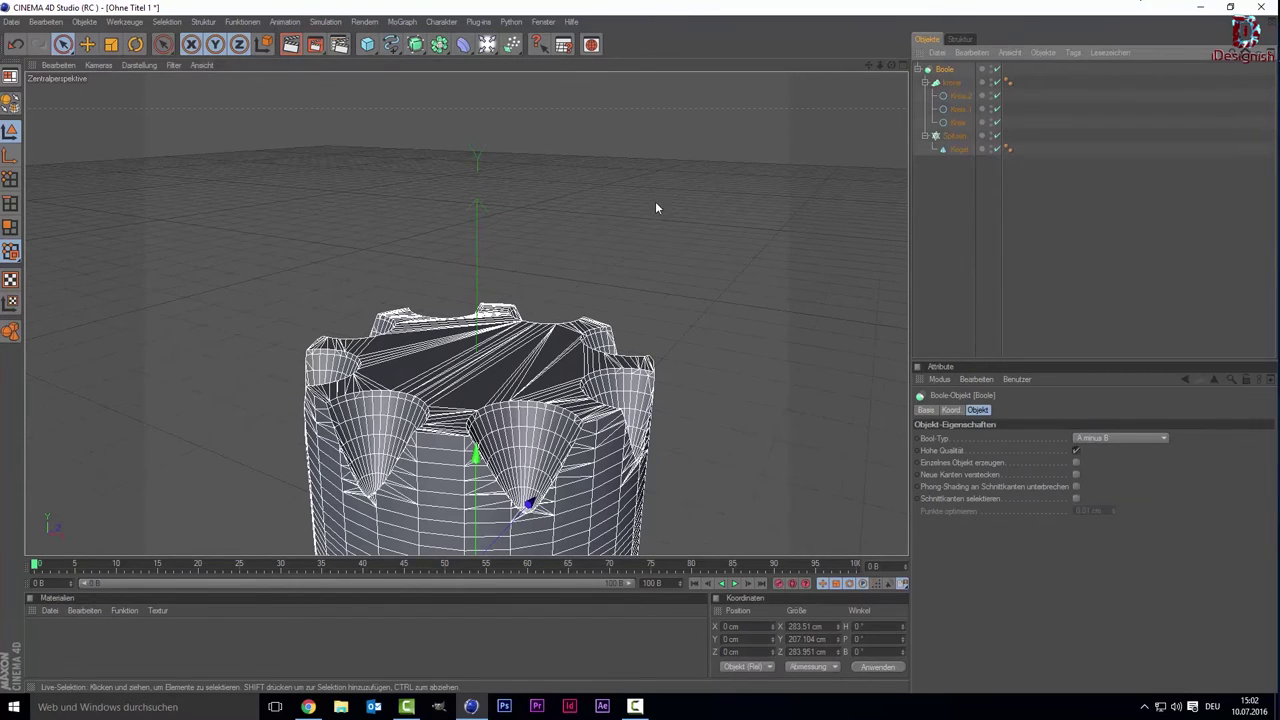
pyautogui.click(950, 83)
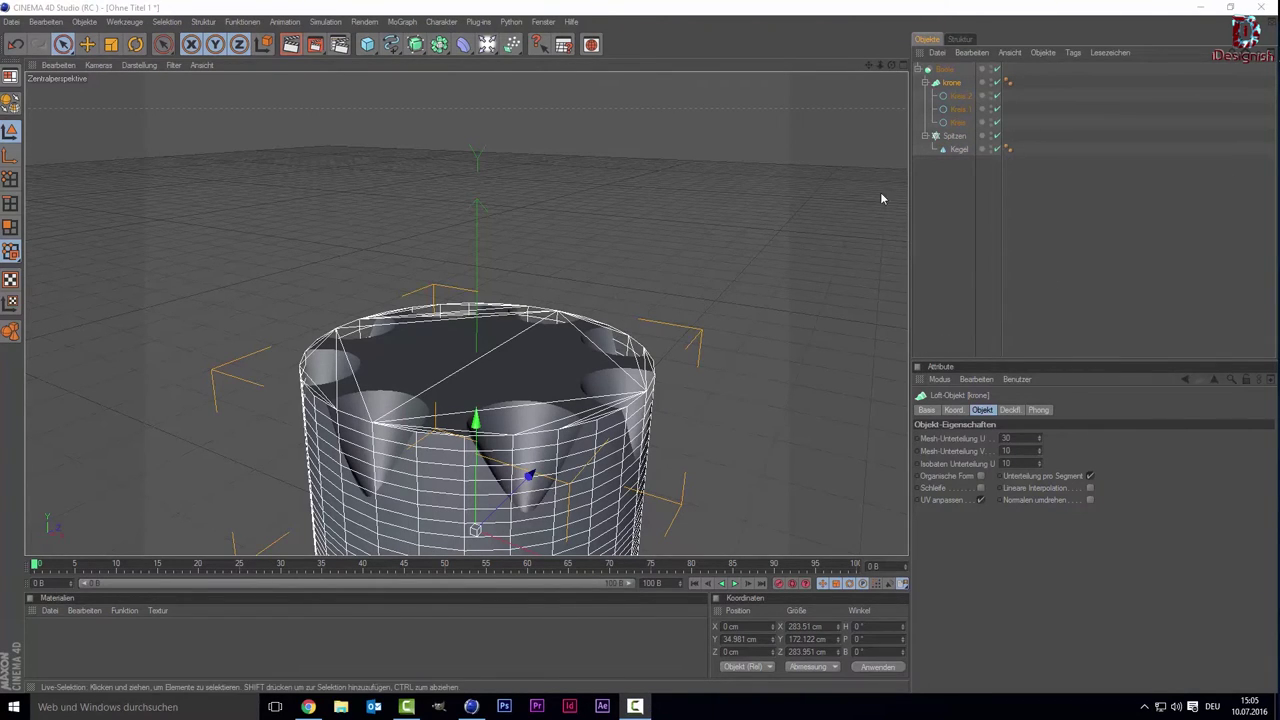
# Adjust the Kegel cone's base width and lengthen the spikes to about 172 cm high.
pyautogui.click(948, 70)
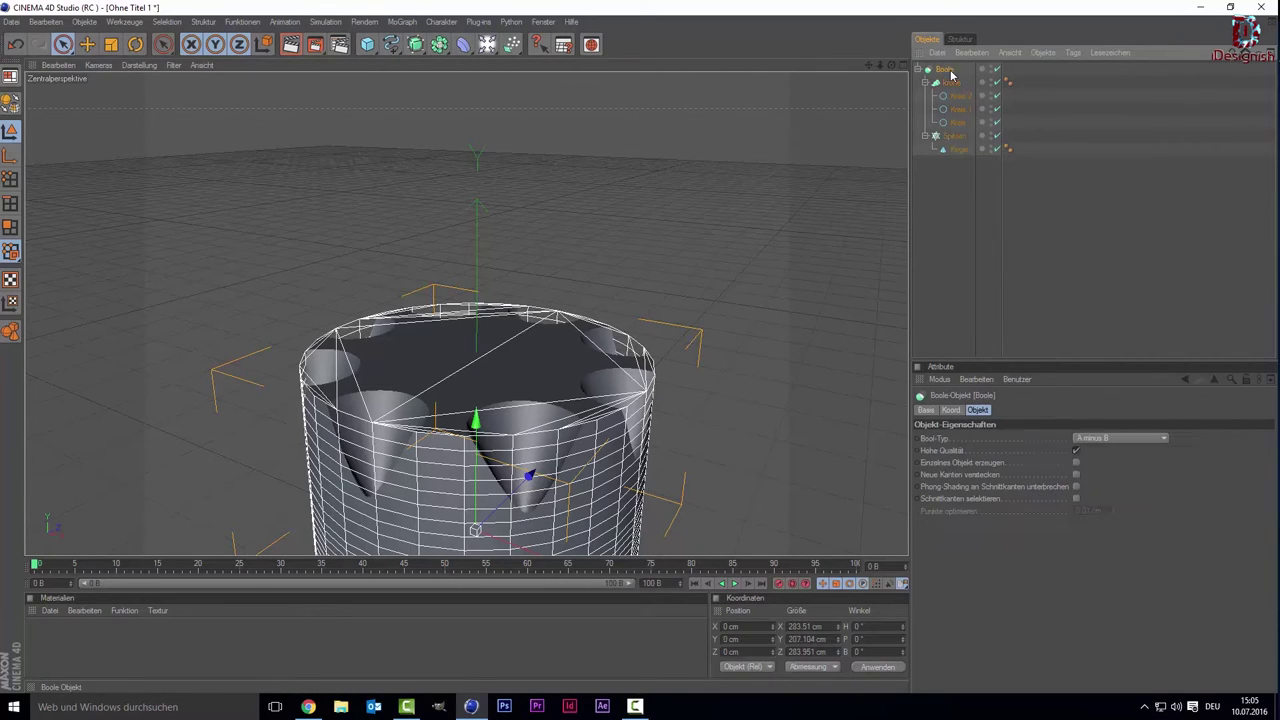
pyautogui.click(955, 147)
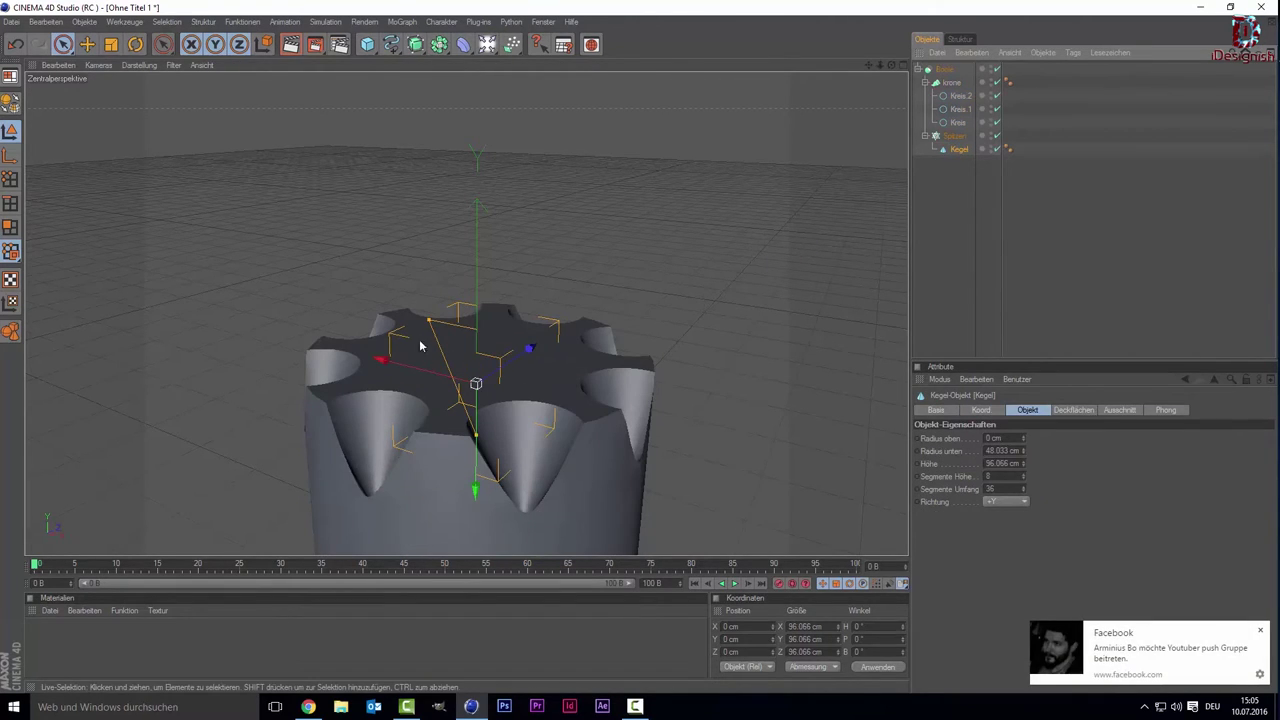
pyautogui.moveTo(436, 323); pyautogui.dragTo(413, 317)
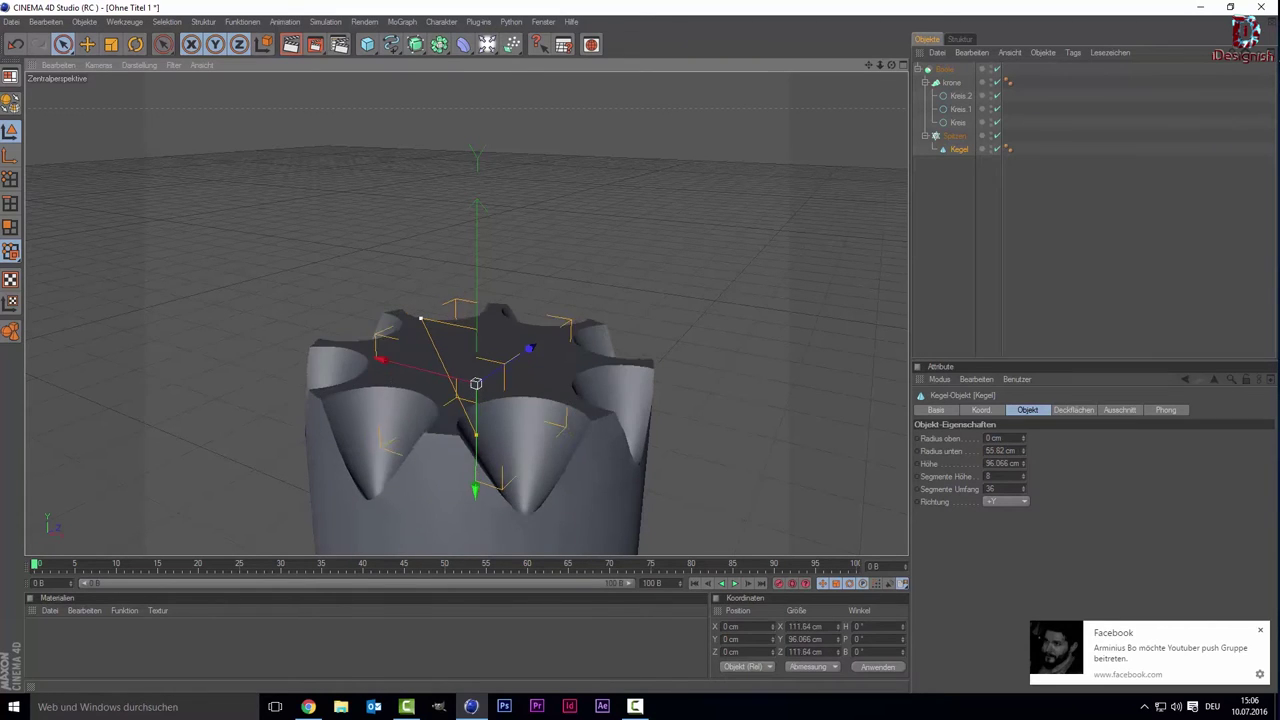
pyautogui.moveTo(413, 317); pyautogui.dragTo(430, 320)
pyautogui.moveTo(476, 437); pyautogui.dragTo(476, 468)
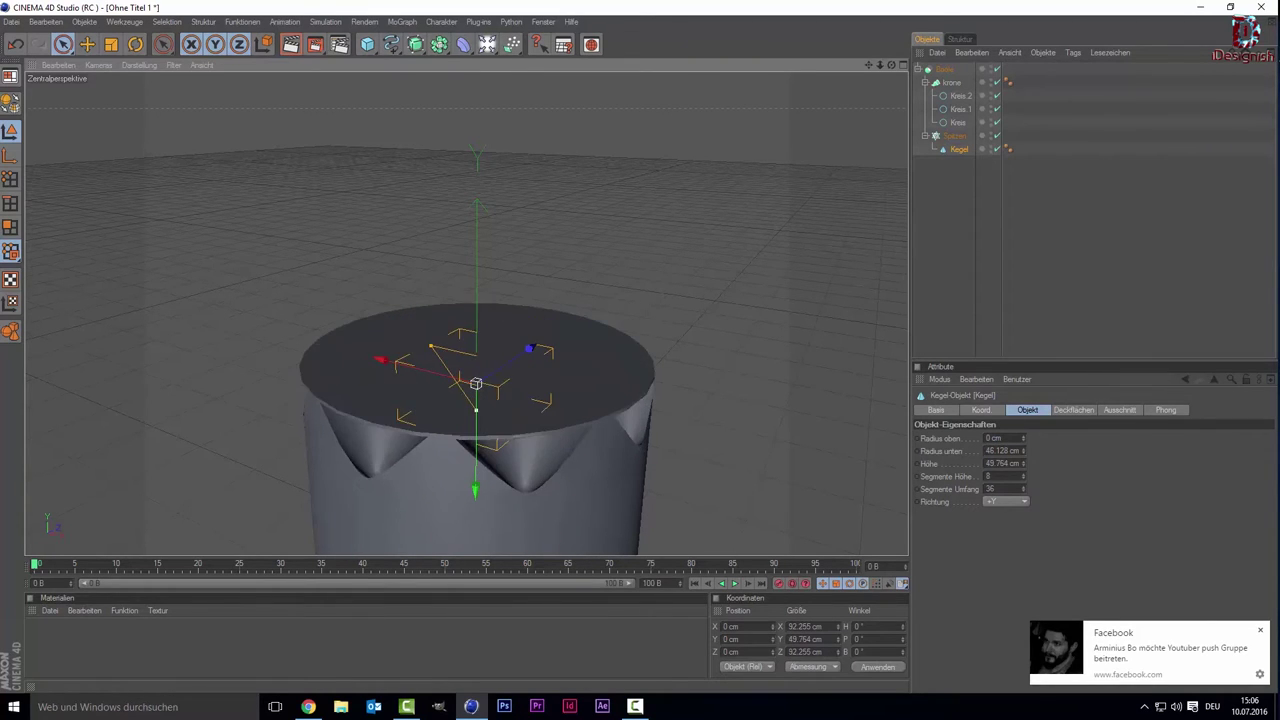
pyautogui.moveTo(476, 468); pyautogui.dragTo(476, 475)
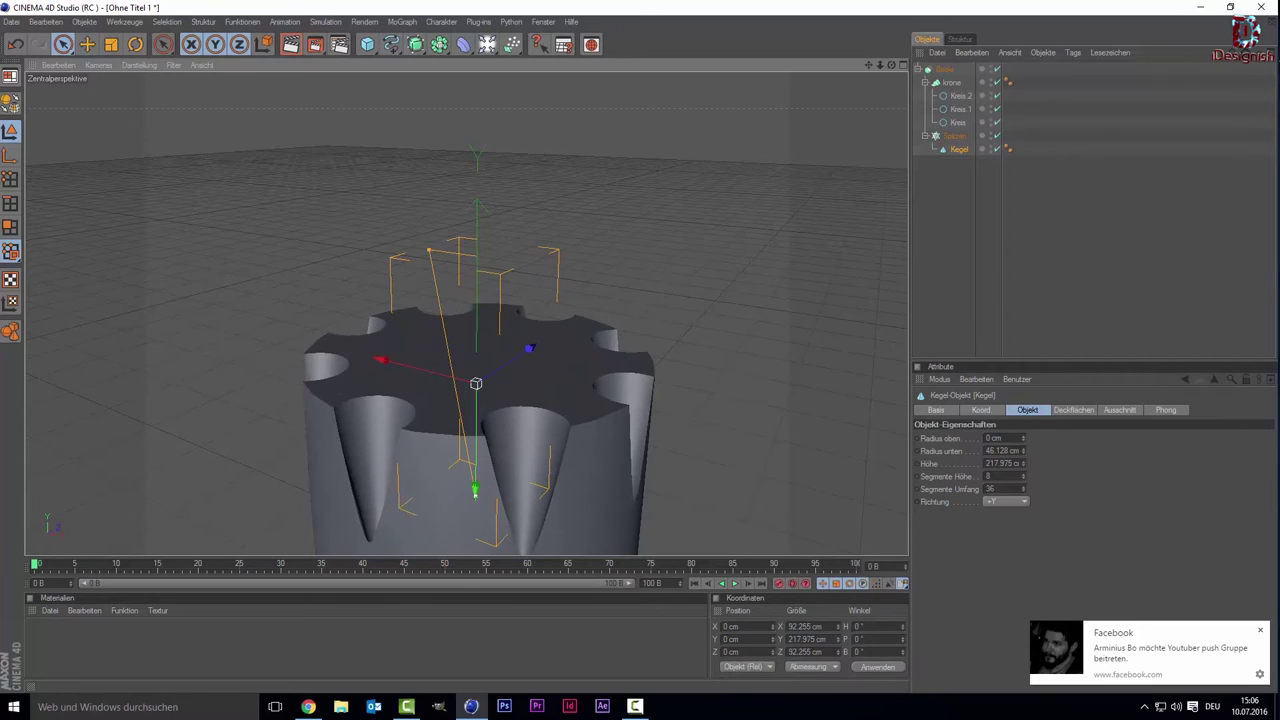
# Set the spike cones' bottom radius to 75.57 cm and inspect the crown from another angle.
pyautogui.moveTo(432, 279)
pyautogui.mouseDown()
pyautogui.moveTo(447, 281)
pyautogui.moveTo(402, 272)
pyautogui.mouseUp()
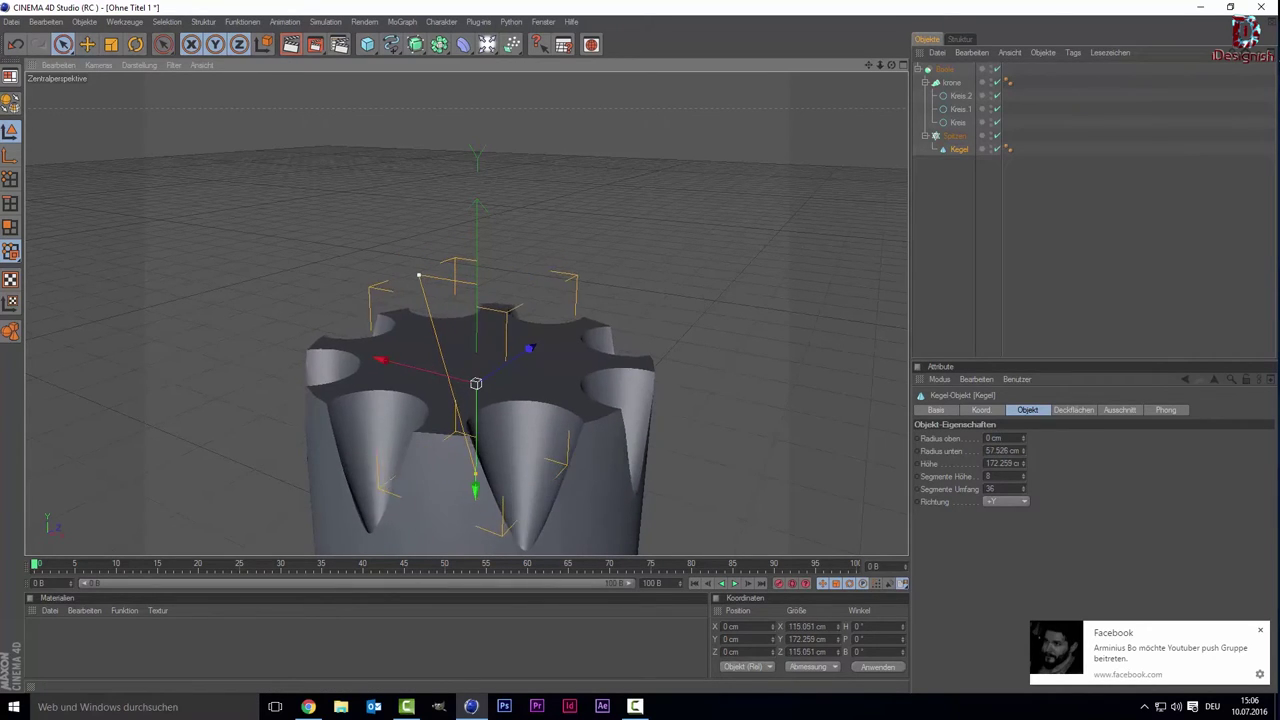
pyautogui.moveTo(402, 272); pyautogui.dragTo(401, 272)
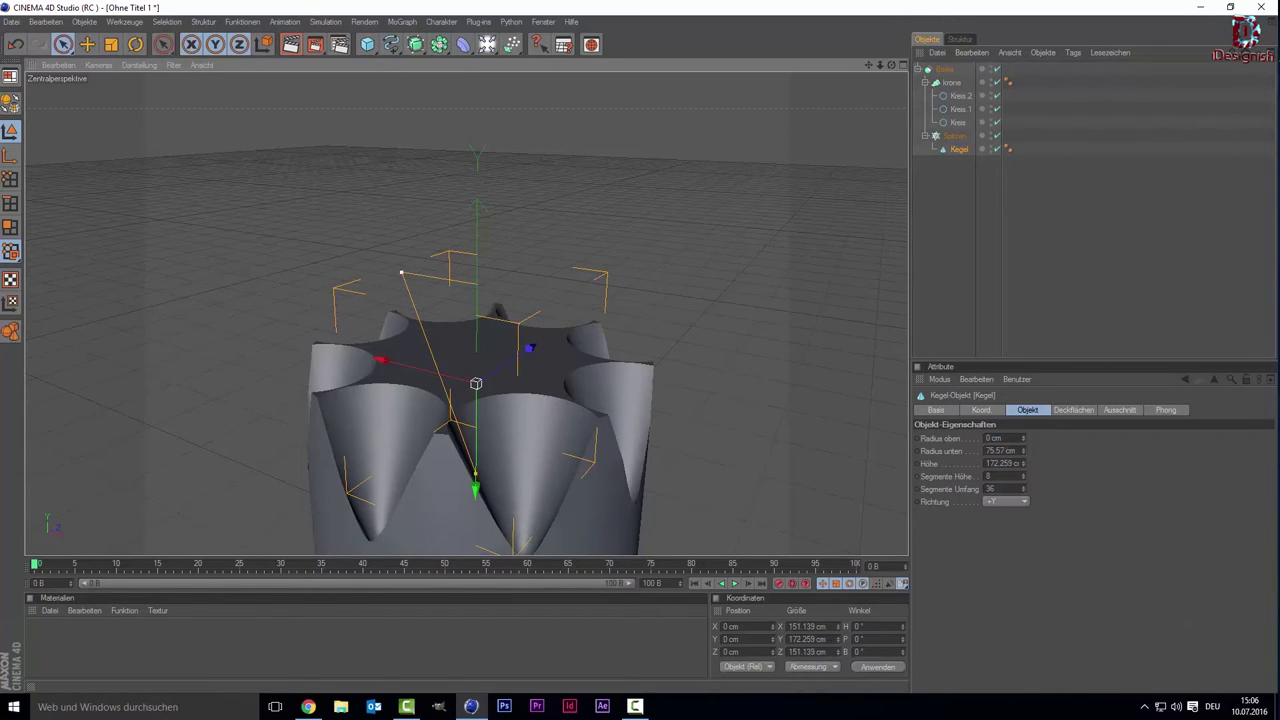
pyautogui.scroll(-2, 477, 374)
pyautogui.scroll(-3, 576, 350)
pyautogui.scroll(1, 578, 352)
pyautogui.scroll(1, 588, 362)
pyautogui.scroll(1, 592, 368)
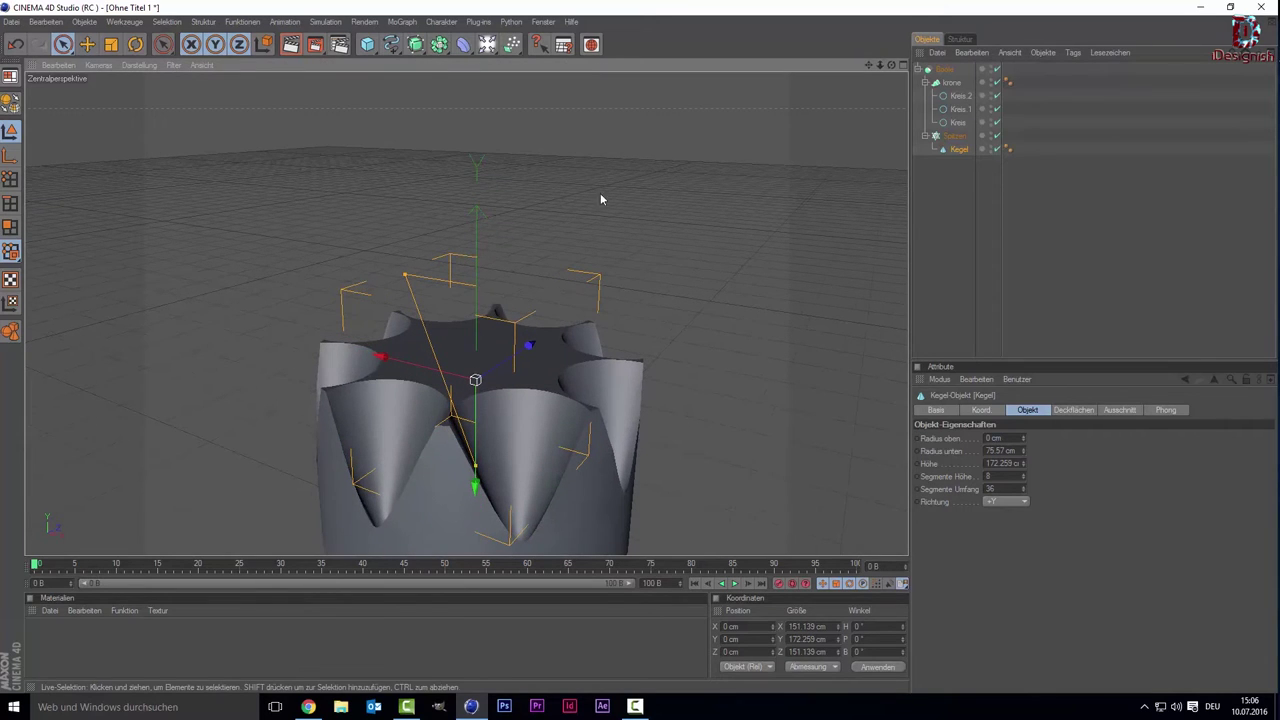
pyautogui.moveTo(510, 308)
pyautogui.keyDown('alt'); pyautogui.mouseDown()
pyautogui.moveTo(500, 340)
pyautogui.moveTo(594, 314)
pyautogui.mouseUp(); pyautogui.keyUp('alt')
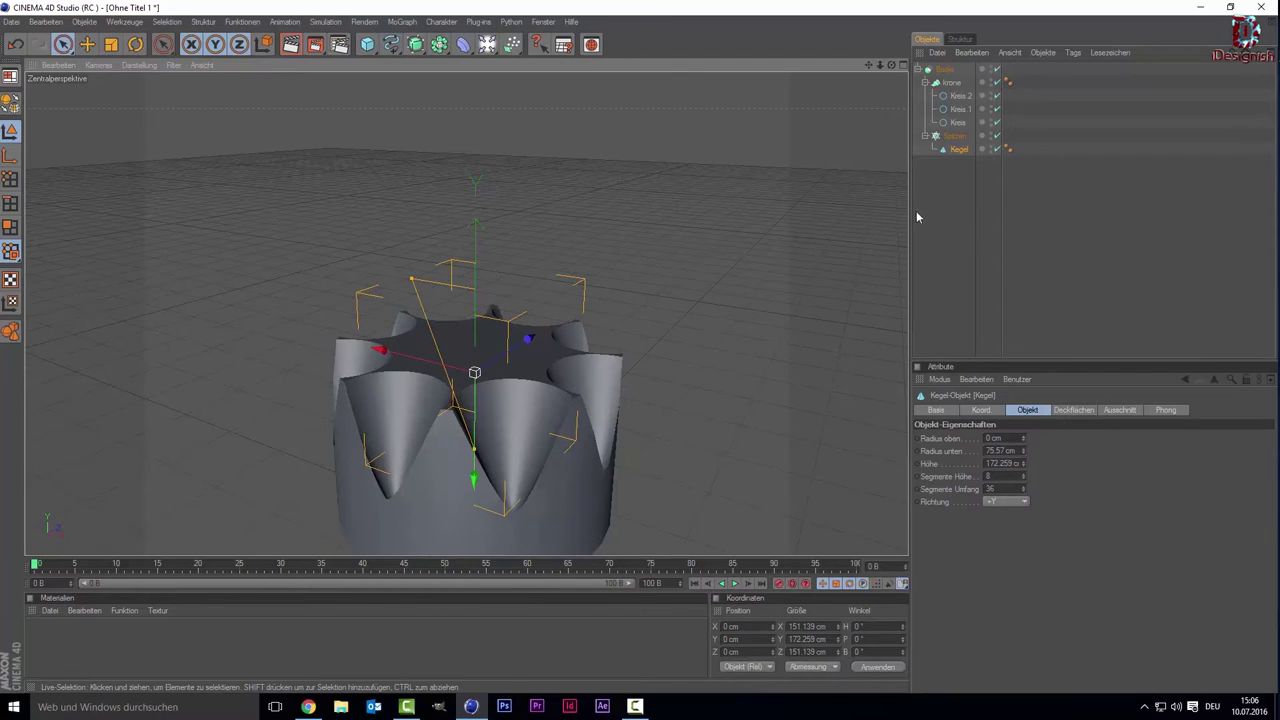
pyautogui.click(952, 209)
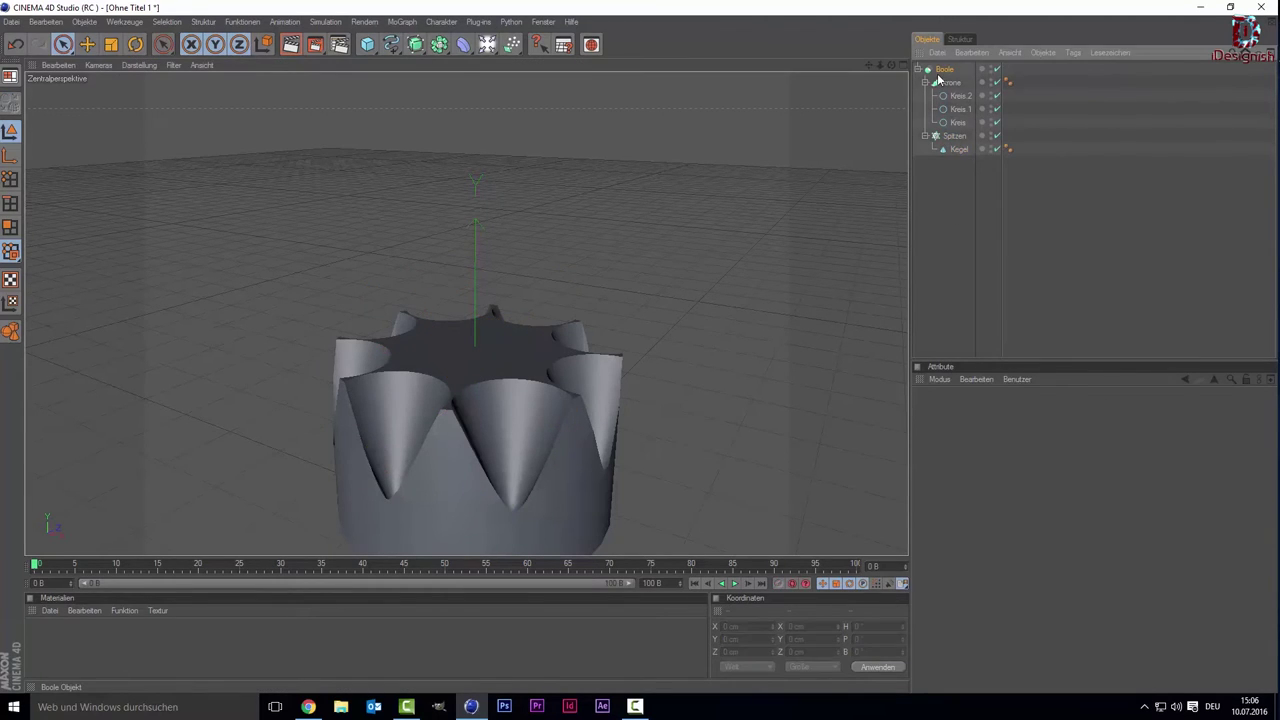
# Rename the Boole object to 'Krone'.
pyautogui.click(939, 72)
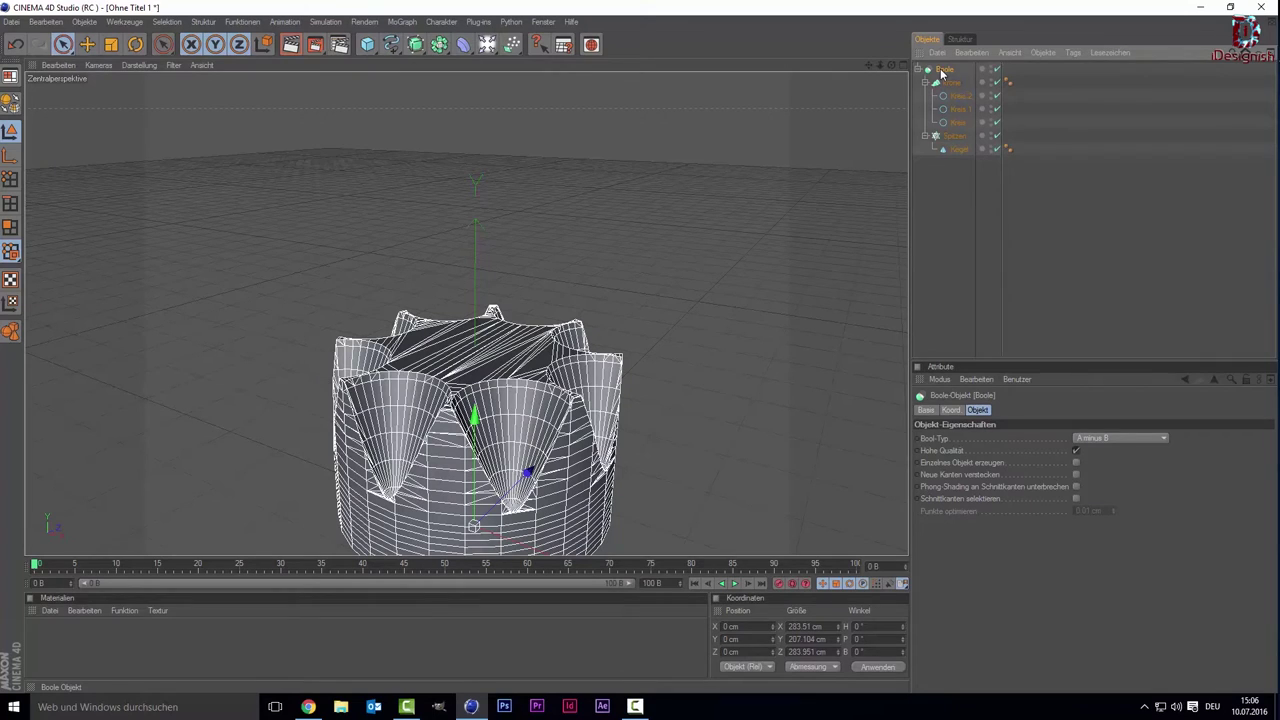
pyautogui.doubleClick(941, 70)
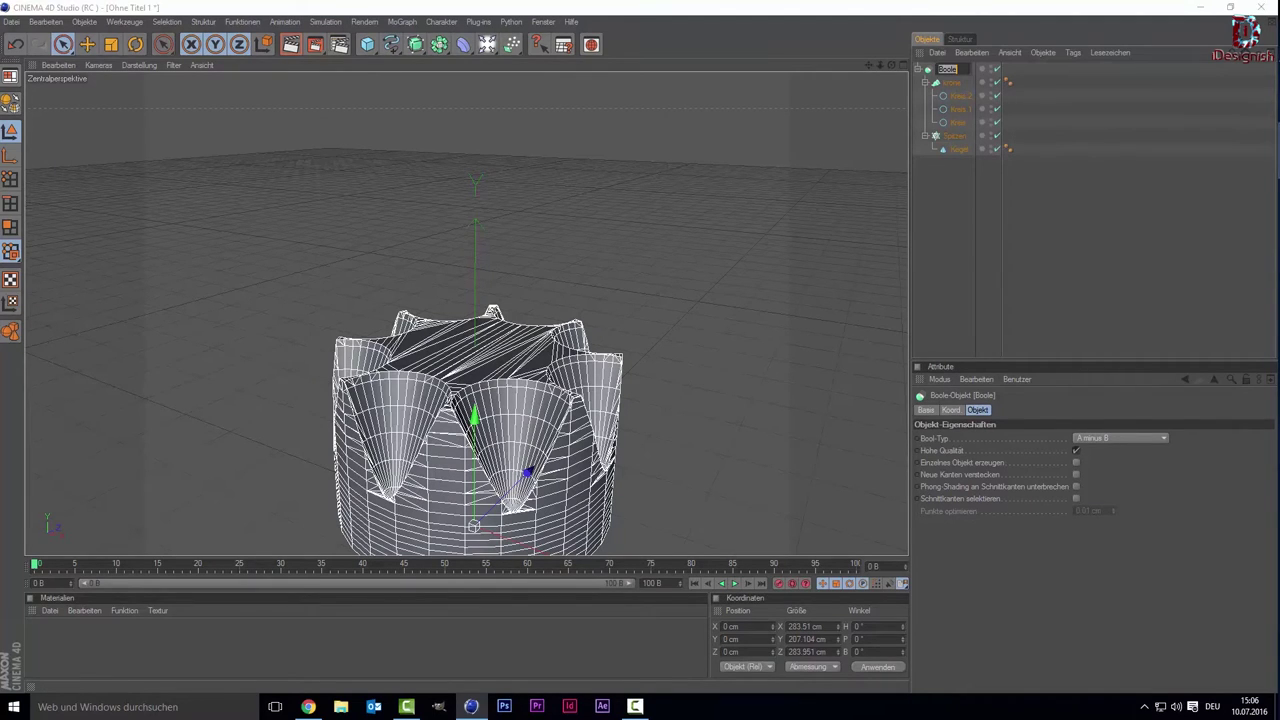
pyautogui.write('Krone')
pyautogui.press('Return')
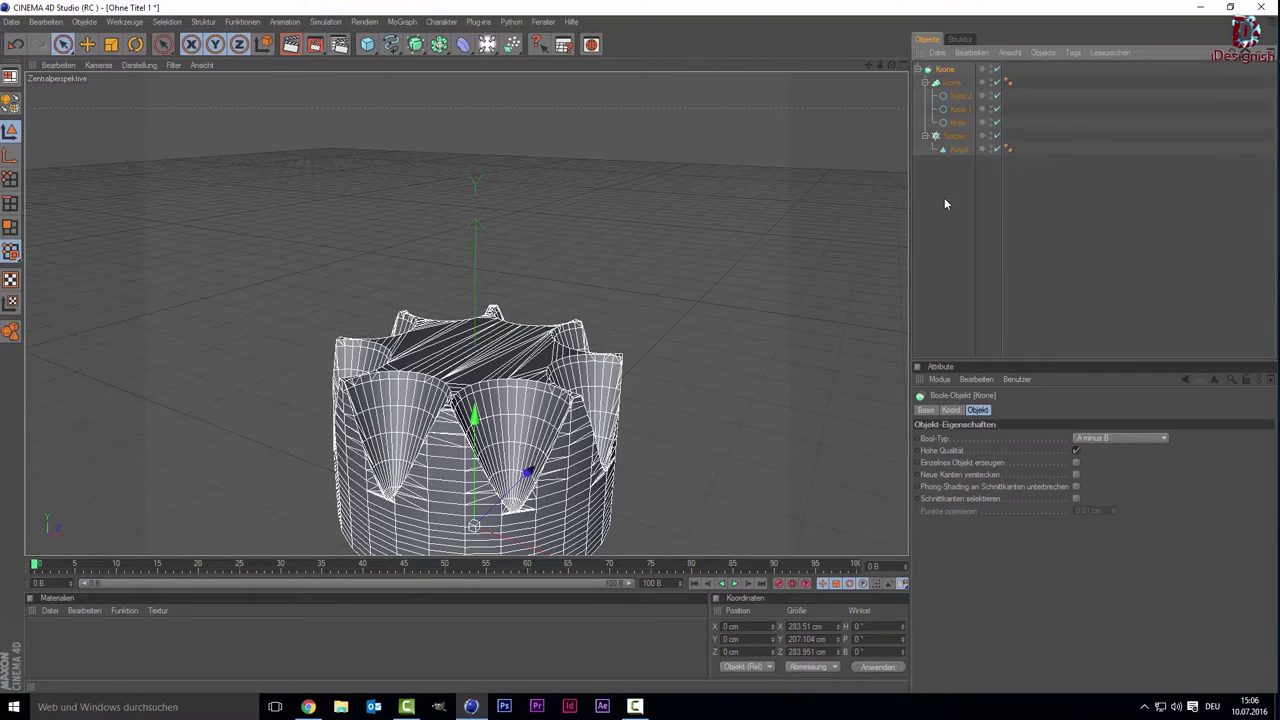
# Add a cylinder (Zylinder) with 50 cm radius and 200 cm height to the scene.
pyautogui.click(950, 137)
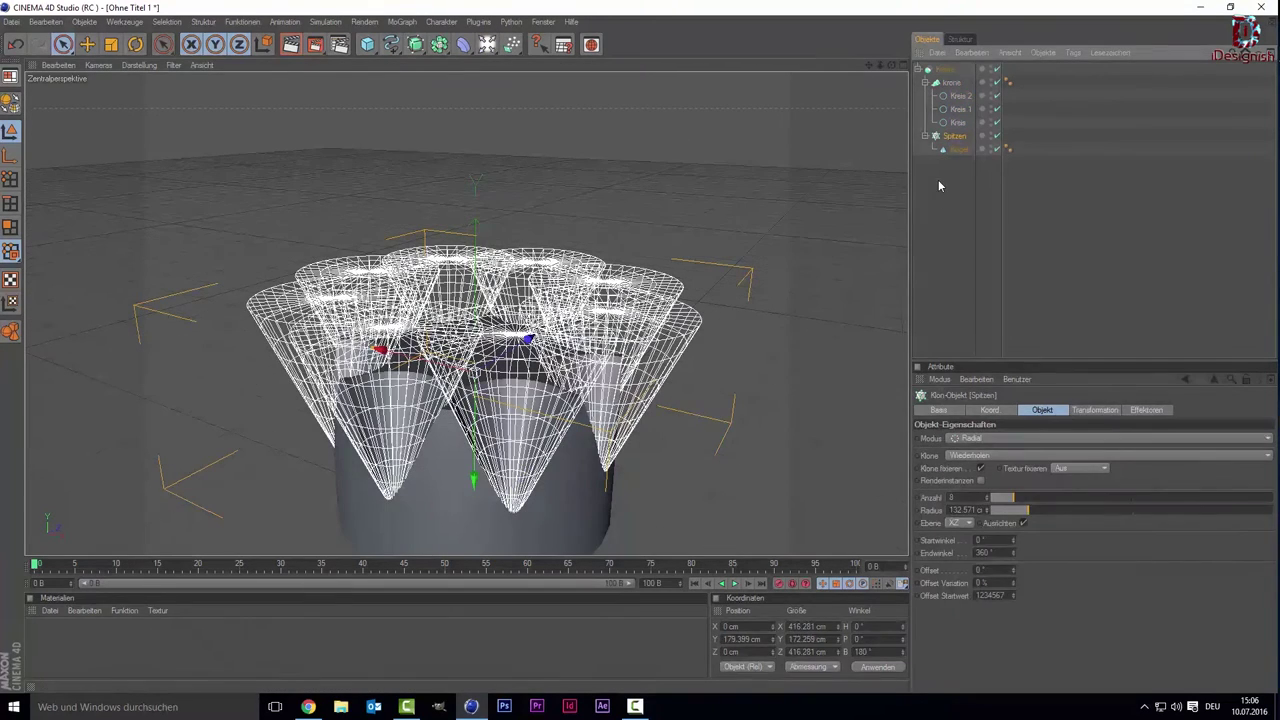
pyautogui.click(945, 178)
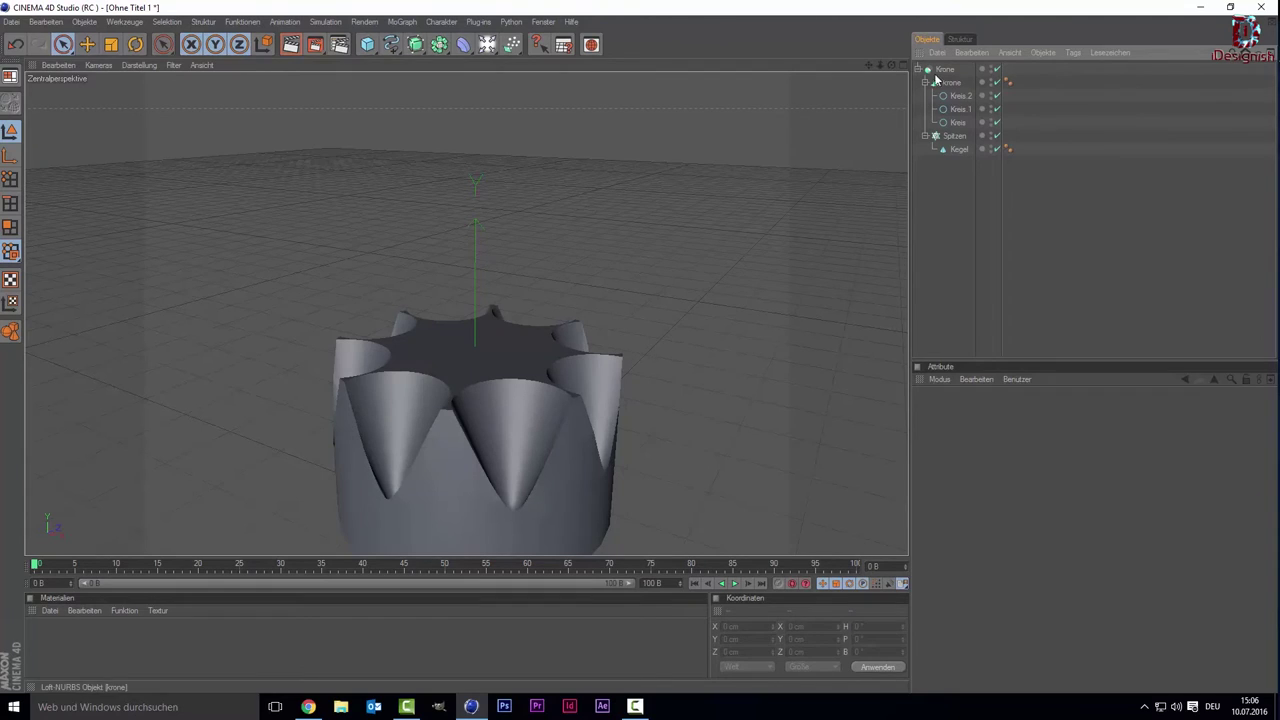
pyautogui.click(372, 46)
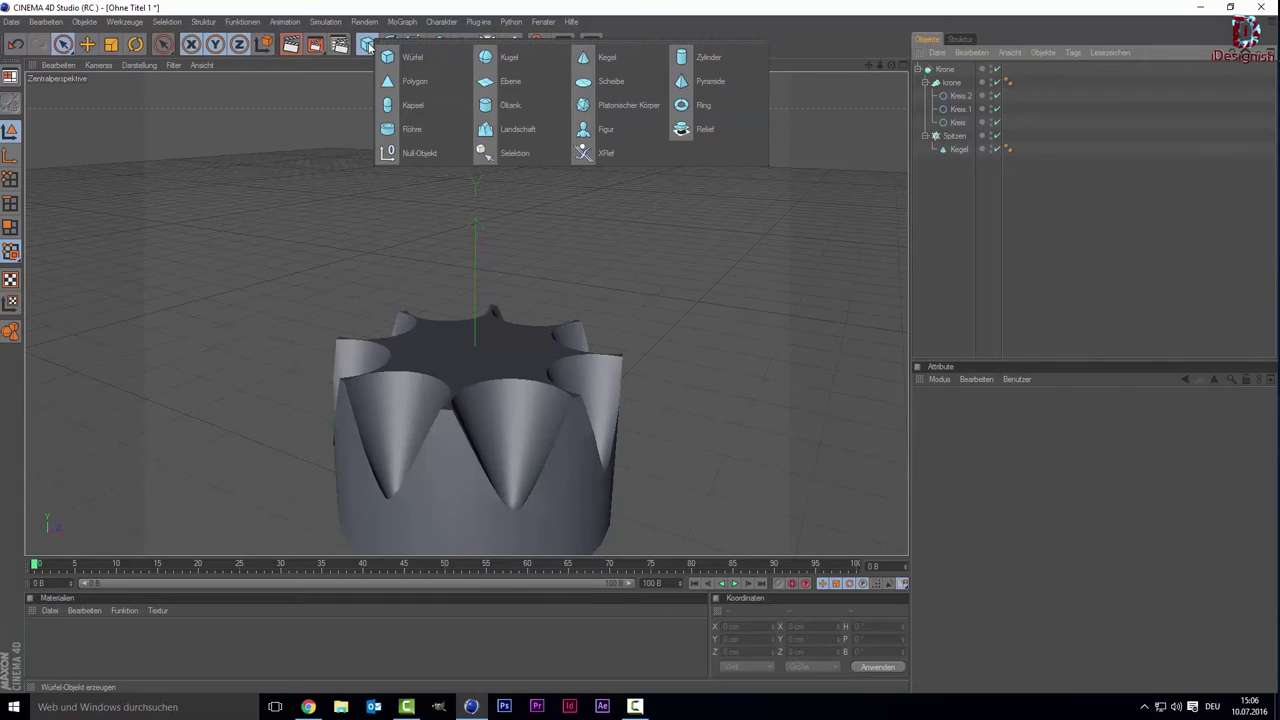
pyautogui.click(705, 57)
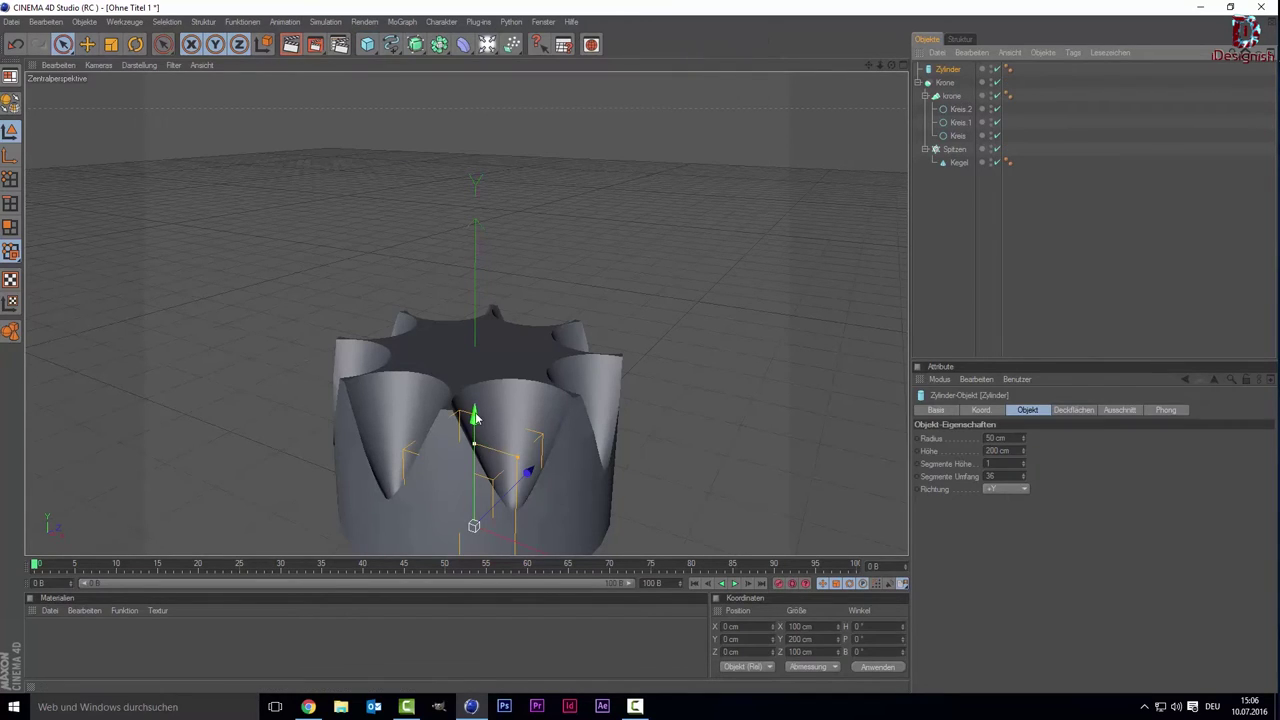
# Raise the cylinder out of the crown, widen it to 85.501 cm radius, and stretch it to 368.812 cm tall.
pyautogui.moveTo(474, 414); pyautogui.dragTo(474, 270)
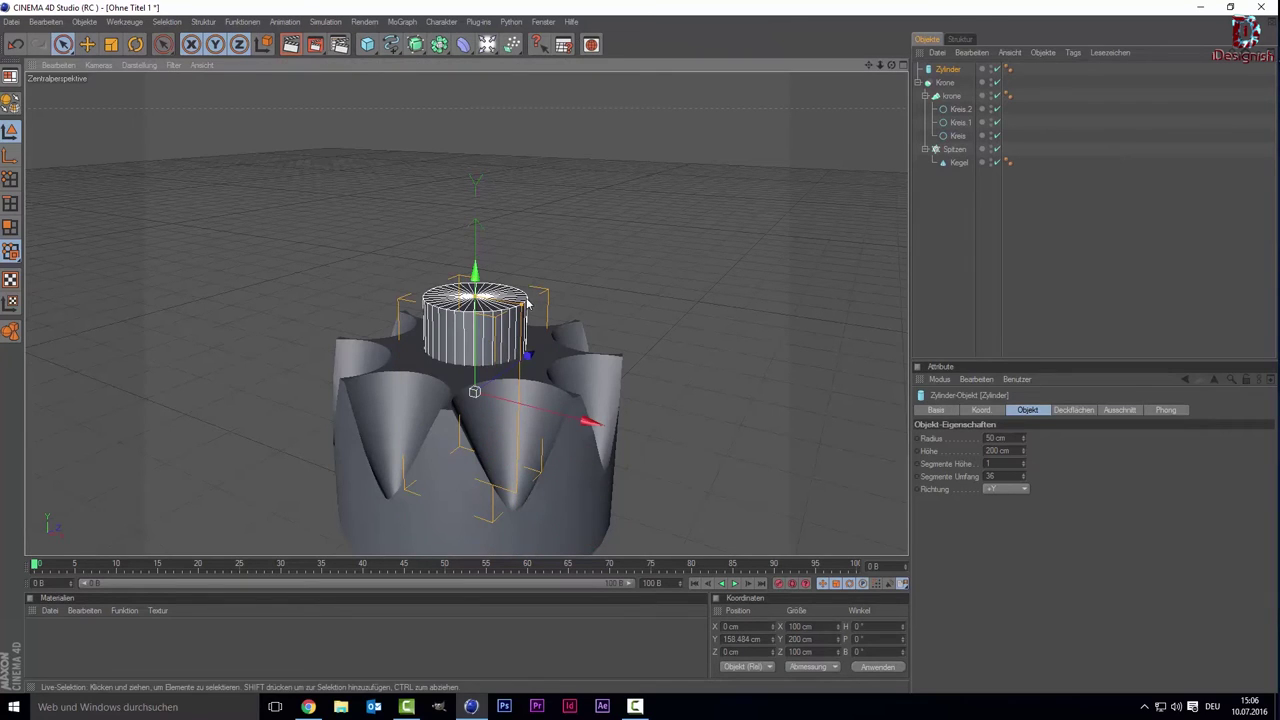
pyautogui.moveTo(530, 304); pyautogui.dragTo(565, 306)
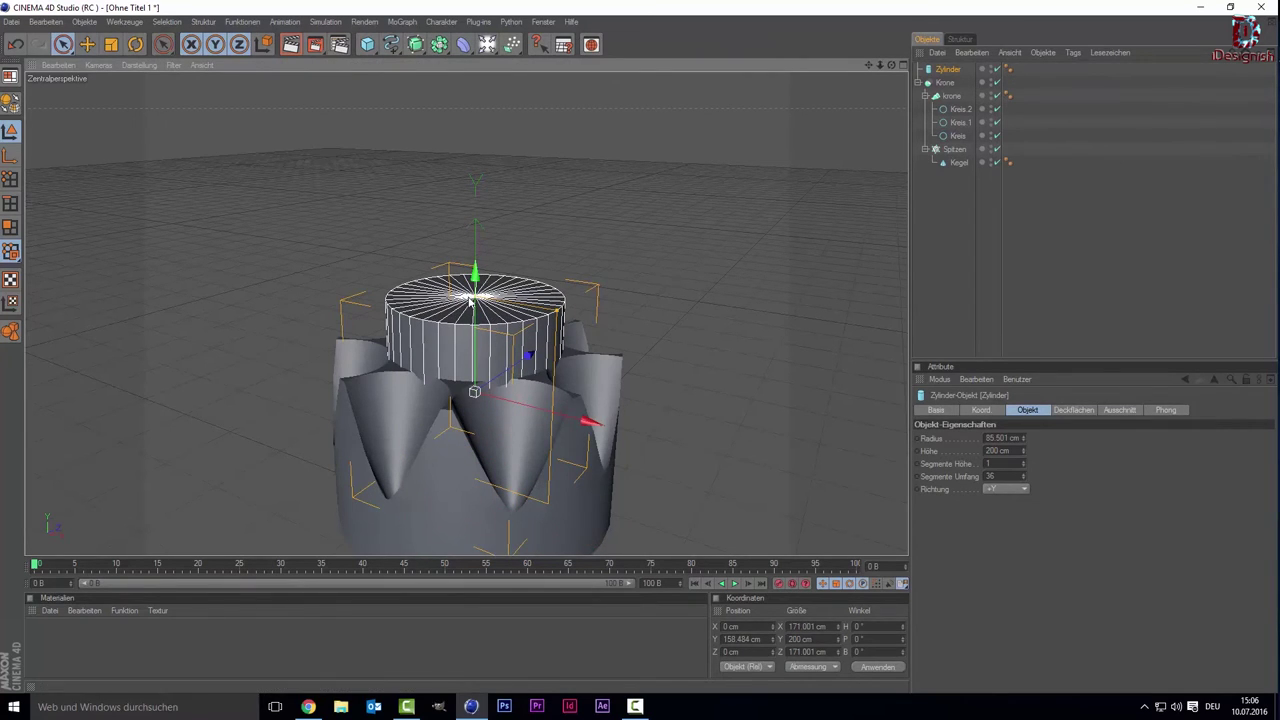
pyautogui.moveTo(474, 298); pyautogui.dragTo(474, 236)
pyautogui.scroll(-2, 498, 348)
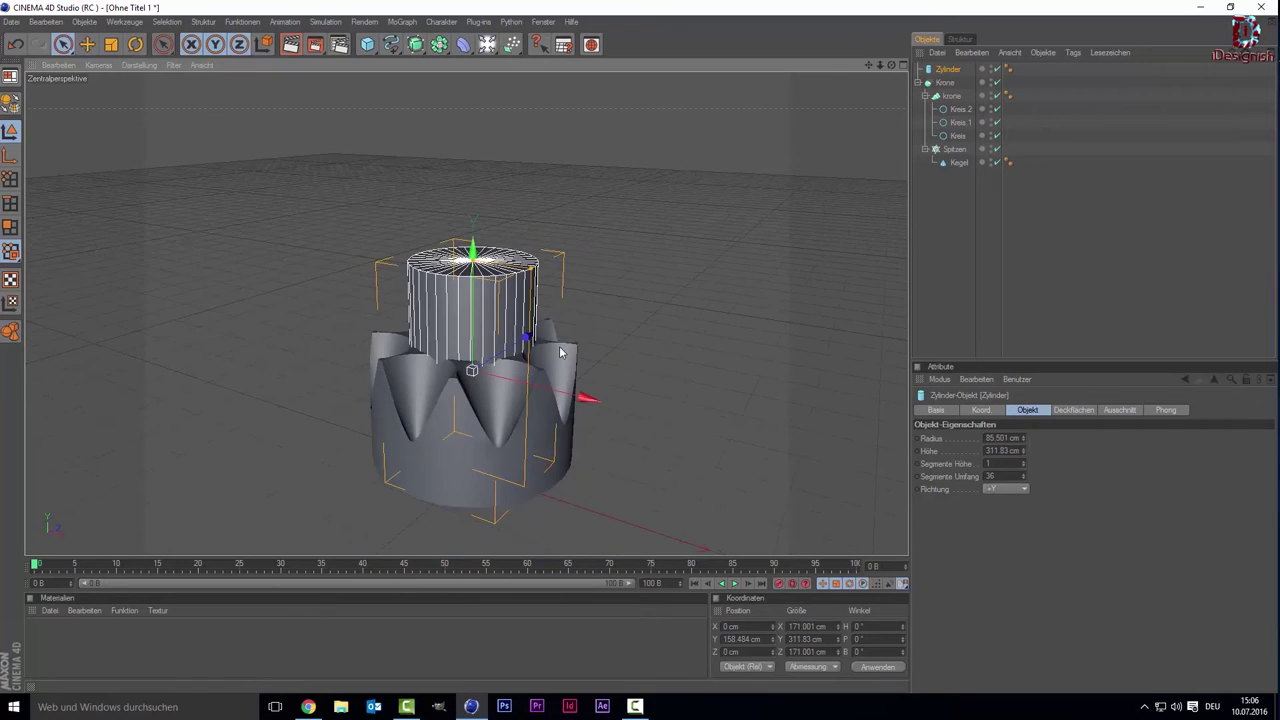
pyautogui.scroll(-1, 498, 348)
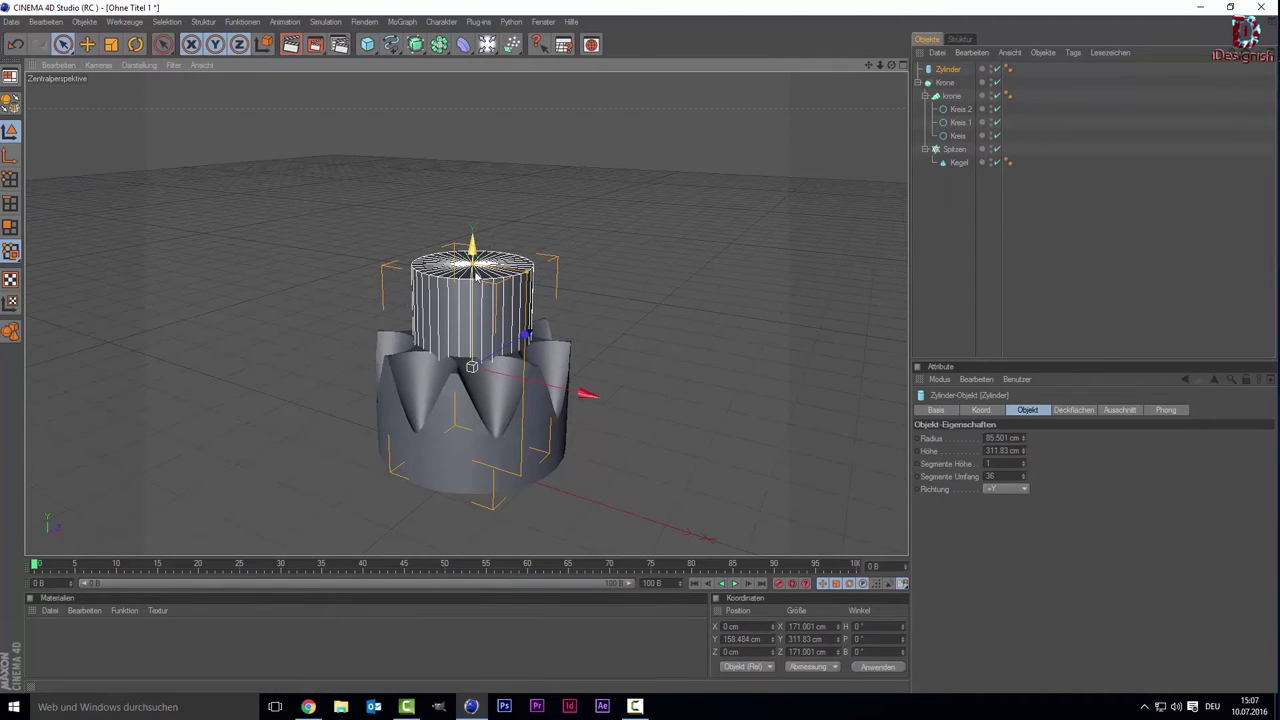
pyautogui.scroll(2, 498, 269)
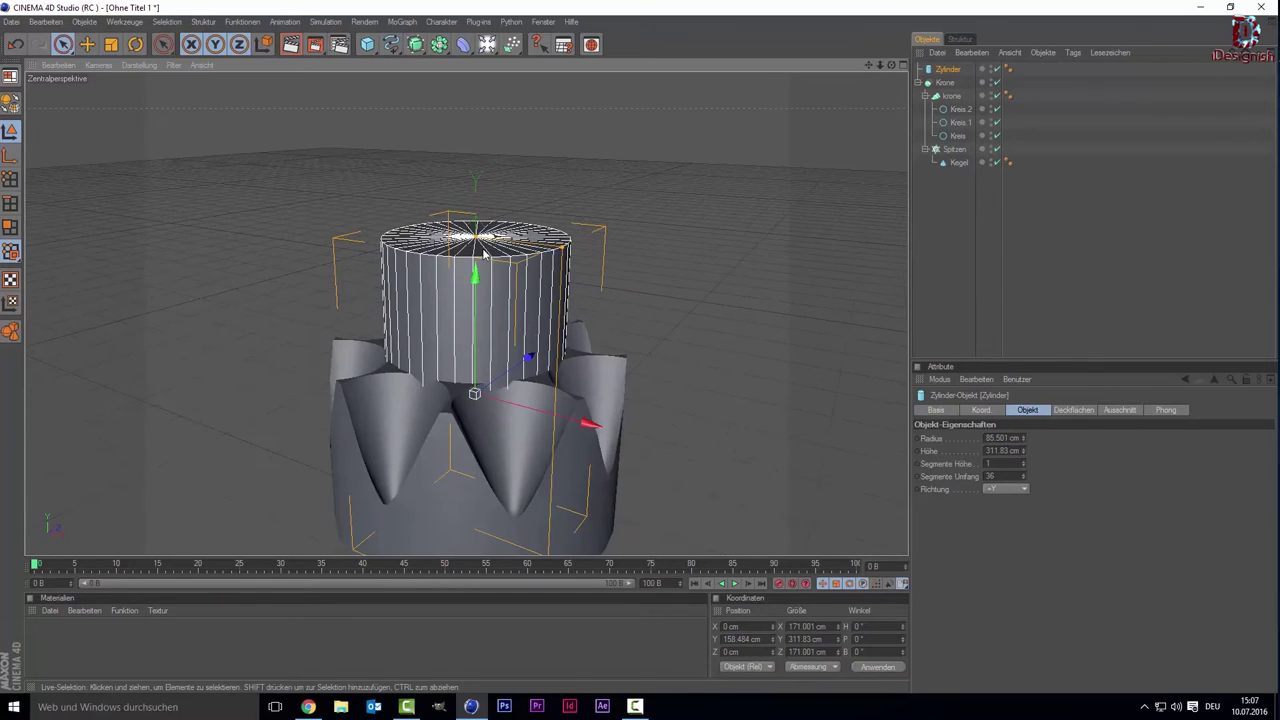
pyautogui.moveTo(476, 236); pyautogui.dragTo(476, 214)
# Widen the cylinder's radius to 124.643 cm and add a new Boole object.
pyautogui.scroll(-2, 471, 277)
pyautogui.scroll(-1, 468, 302)
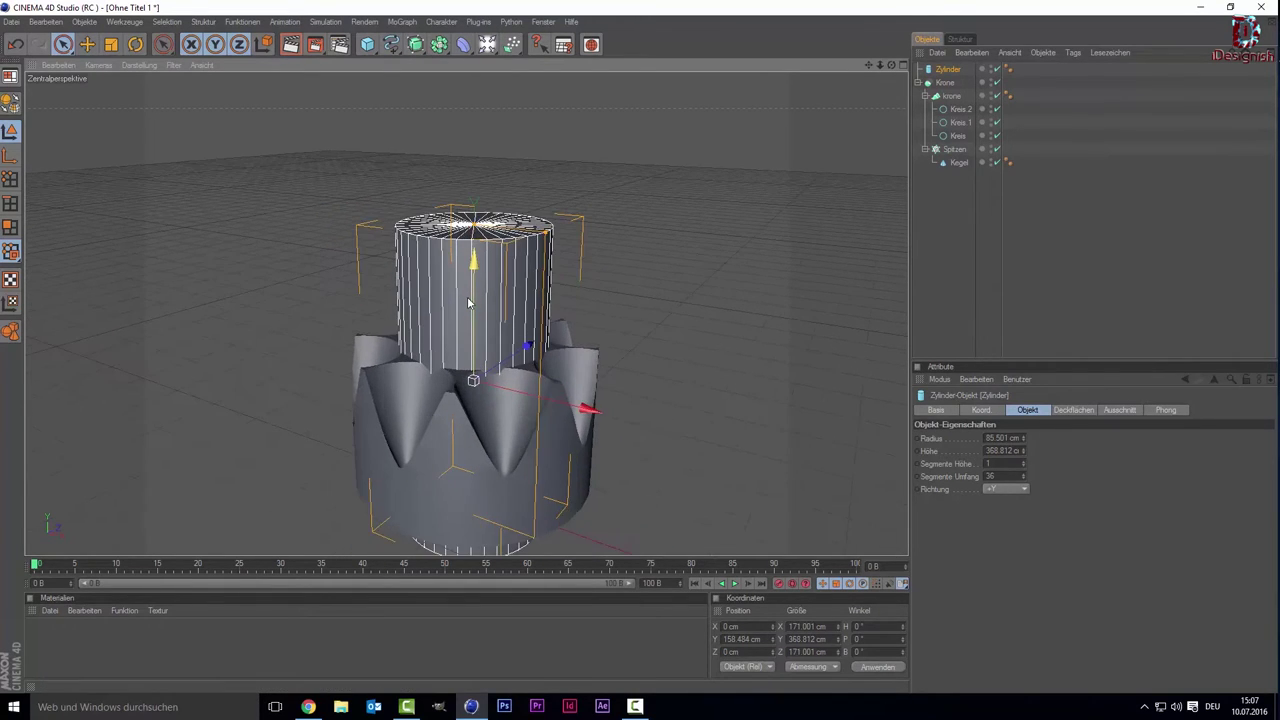
pyautogui.scroll(2, 468, 302)
pyautogui.moveTo(564, 212); pyautogui.dragTo(620, 208)
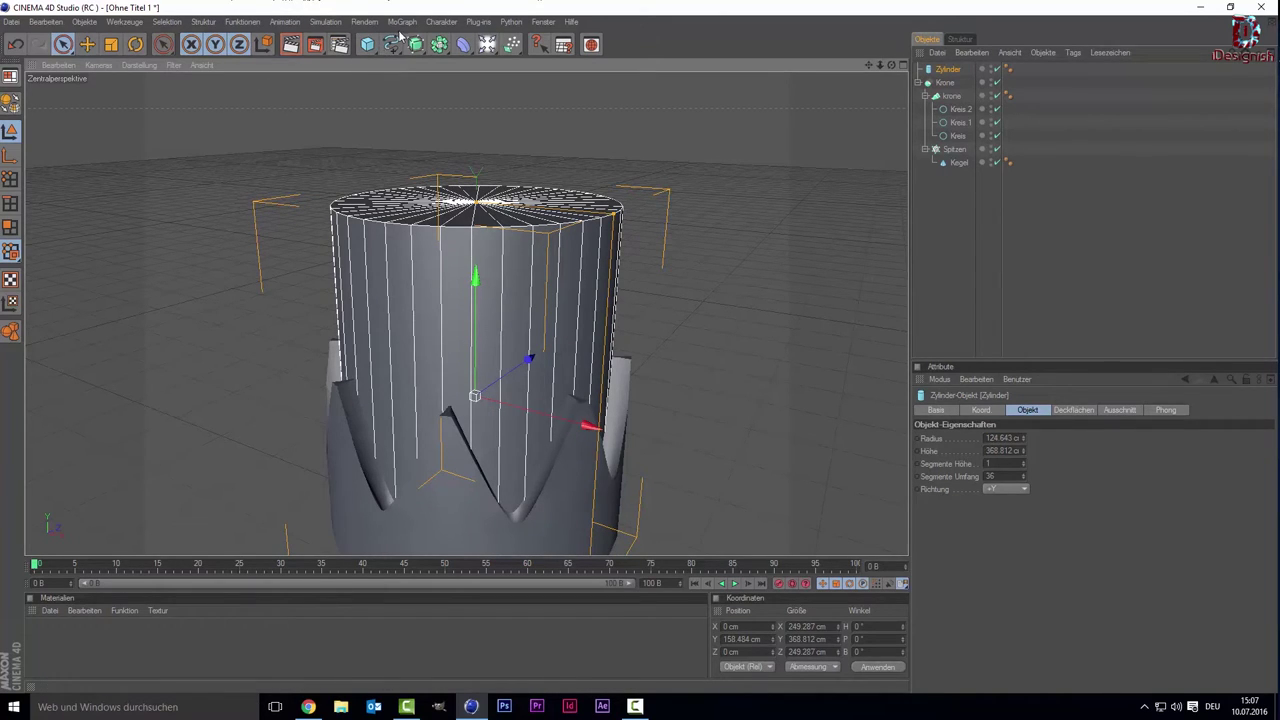
pyautogui.moveTo(440, 44); pyautogui.dragTo(590, 62)
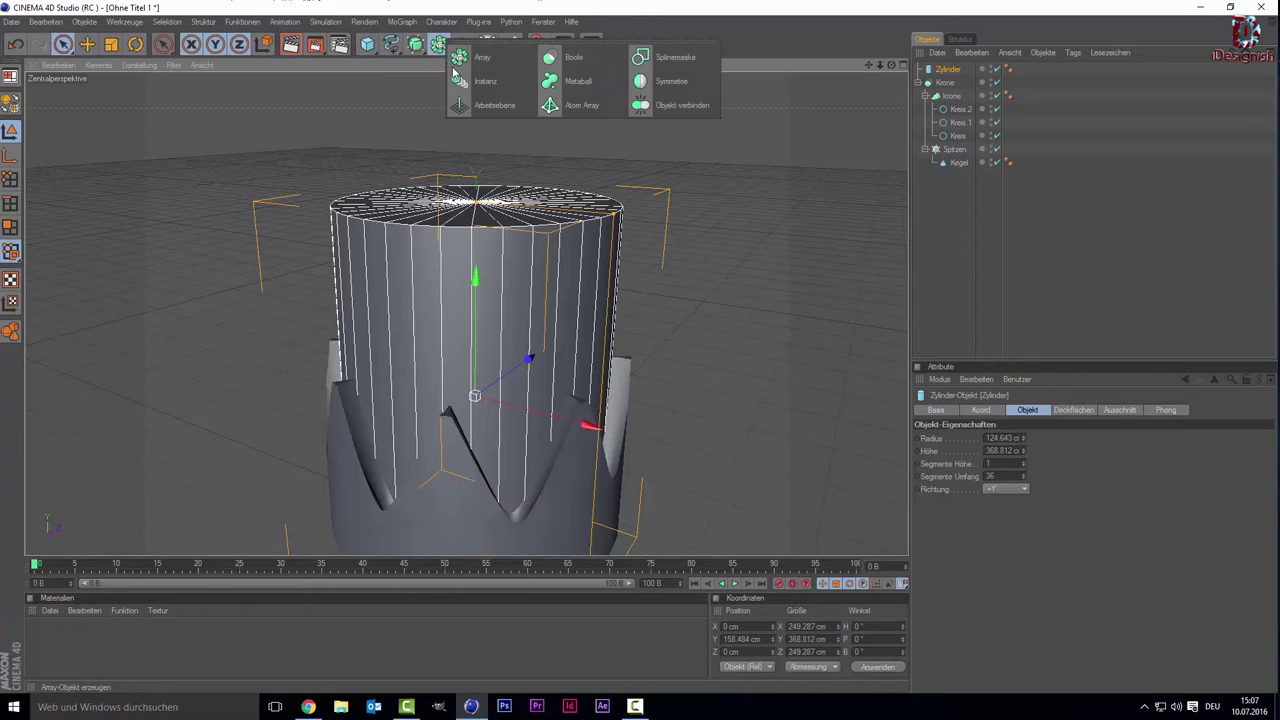
# Place the Zylinder and the krone loft inside the new Boole object.
pyautogui.moveTo(959, 81); pyautogui.dragTo(954, 72)
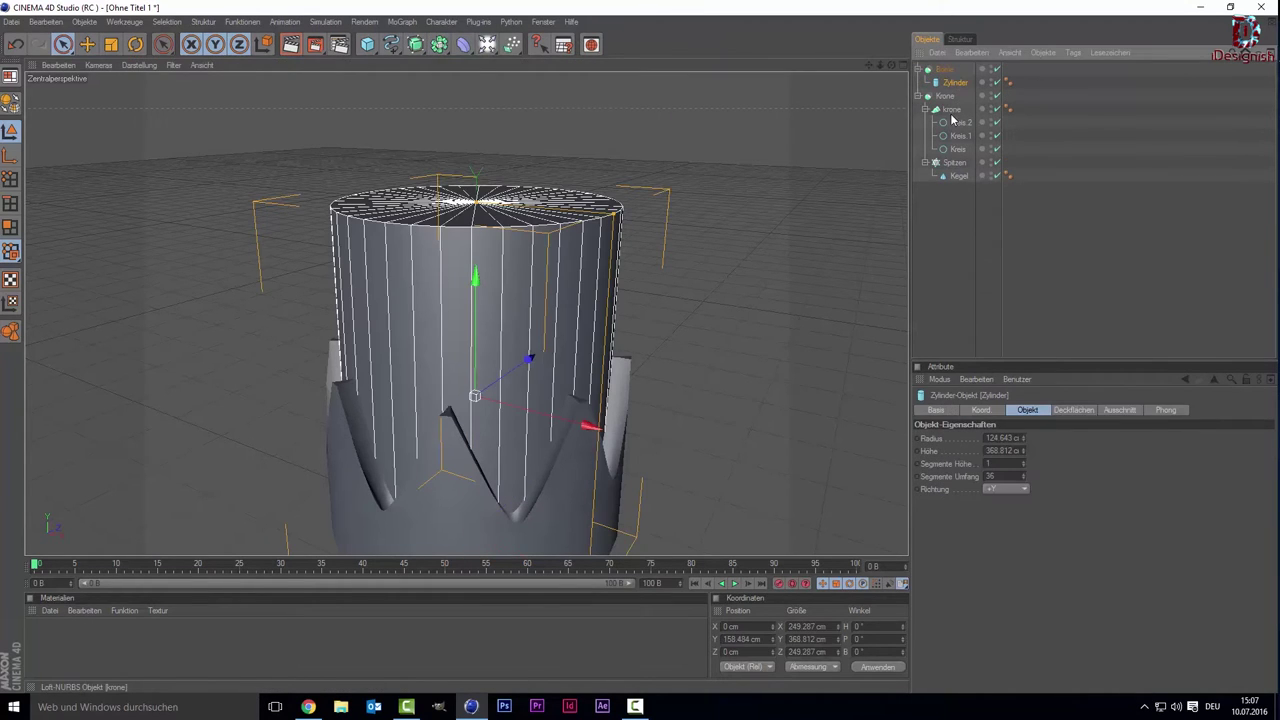
pyautogui.click(947, 110)
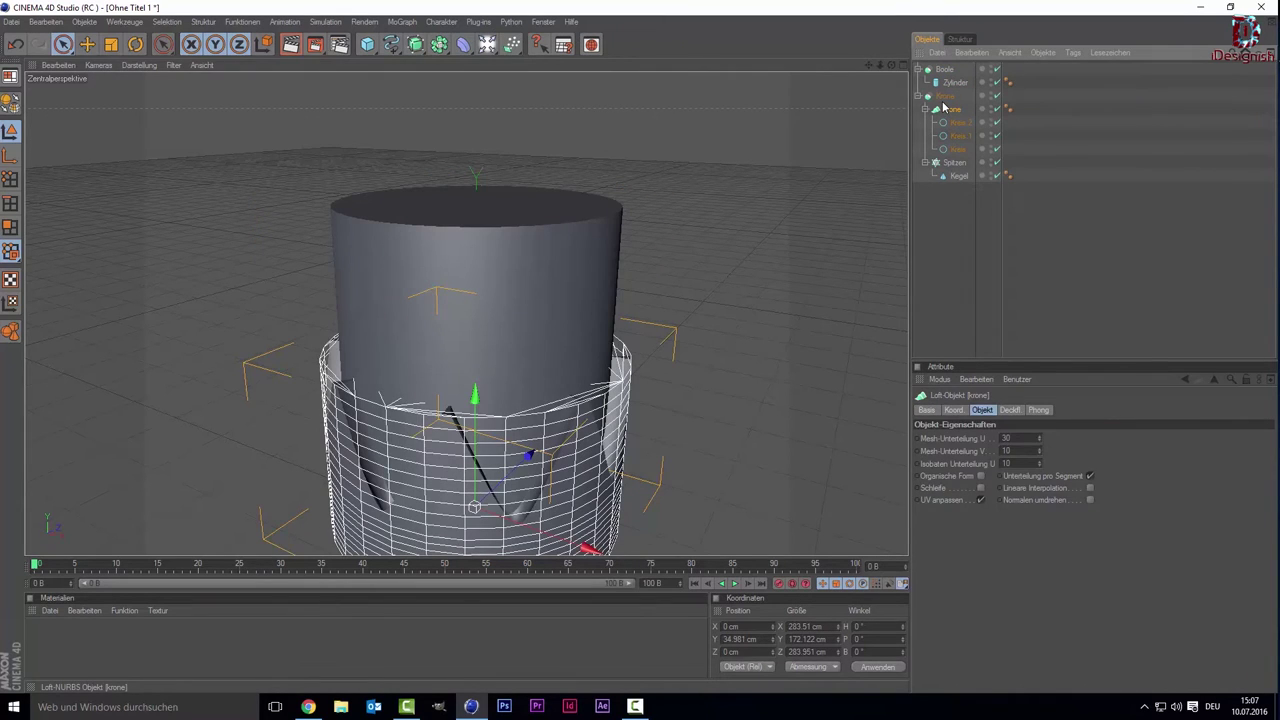
pyautogui.click(943, 107)
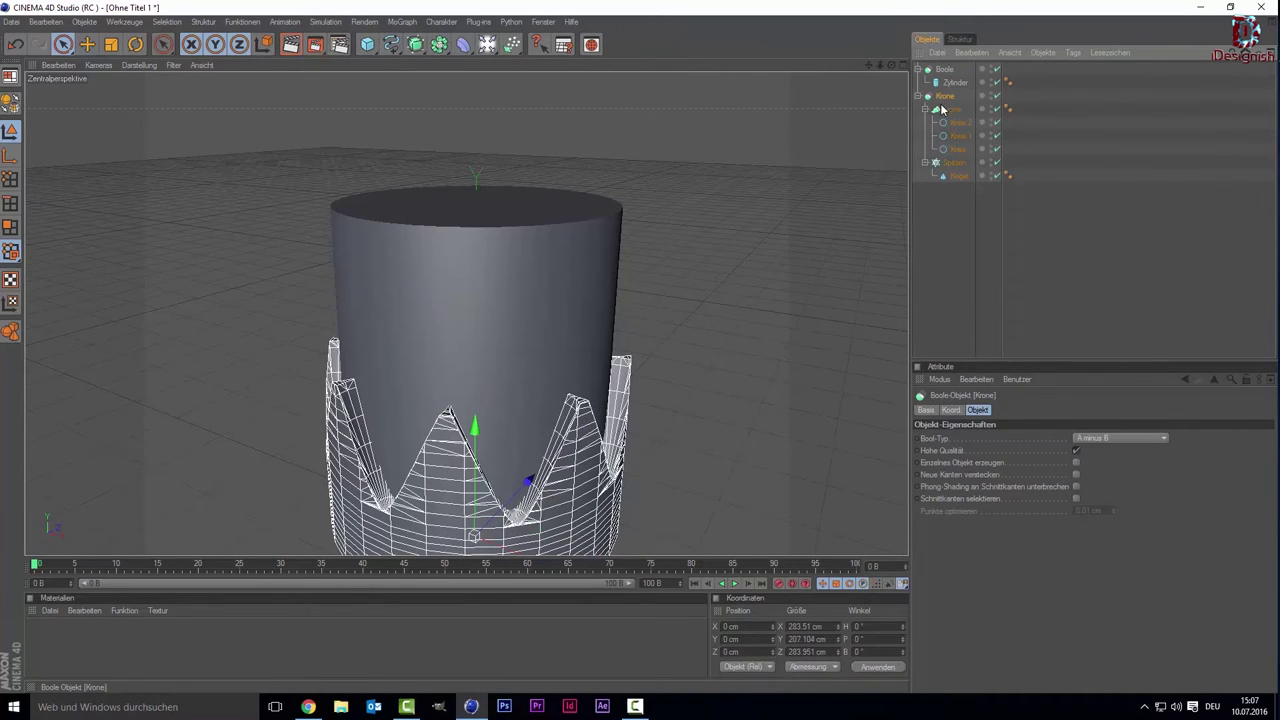
pyautogui.click(948, 110)
pyautogui.moveTo(948, 113); pyautogui.dragTo(953, 74)
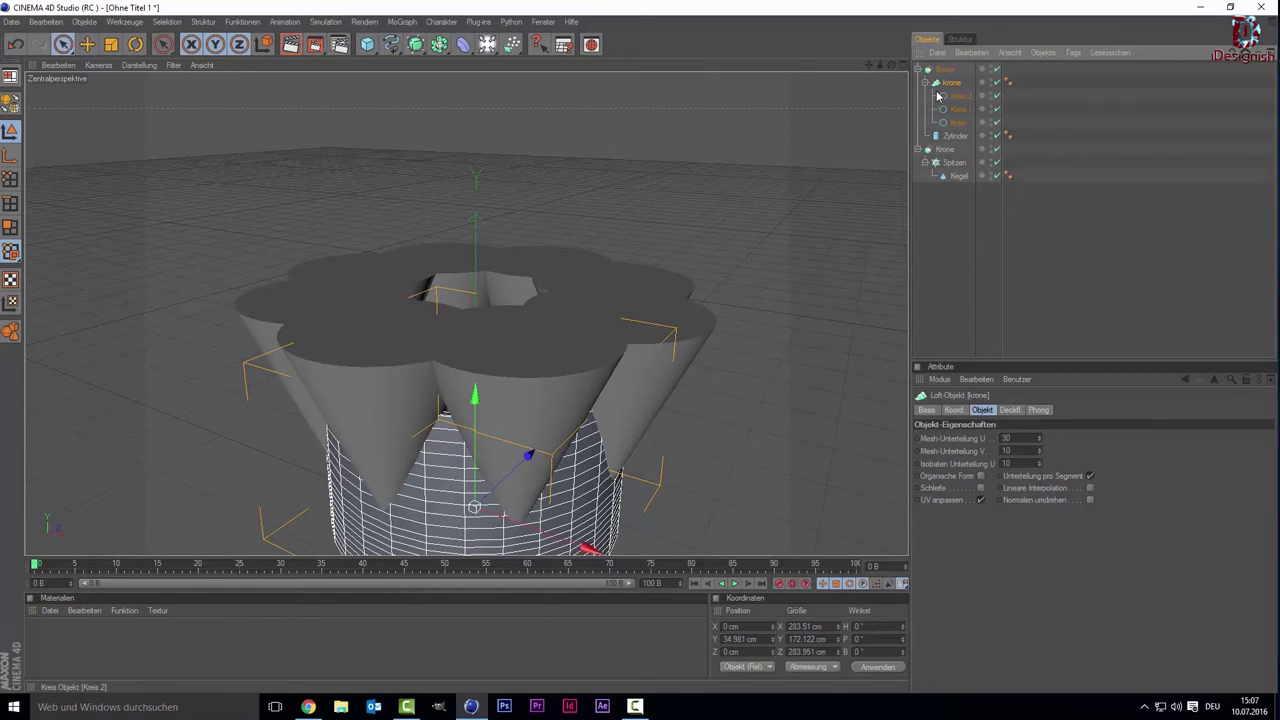
# Undo an accidental move of the krone loft and inspect the cut crown under the Krone Boole.
pyautogui.moveTo(943, 84); pyautogui.dragTo(928, 262)
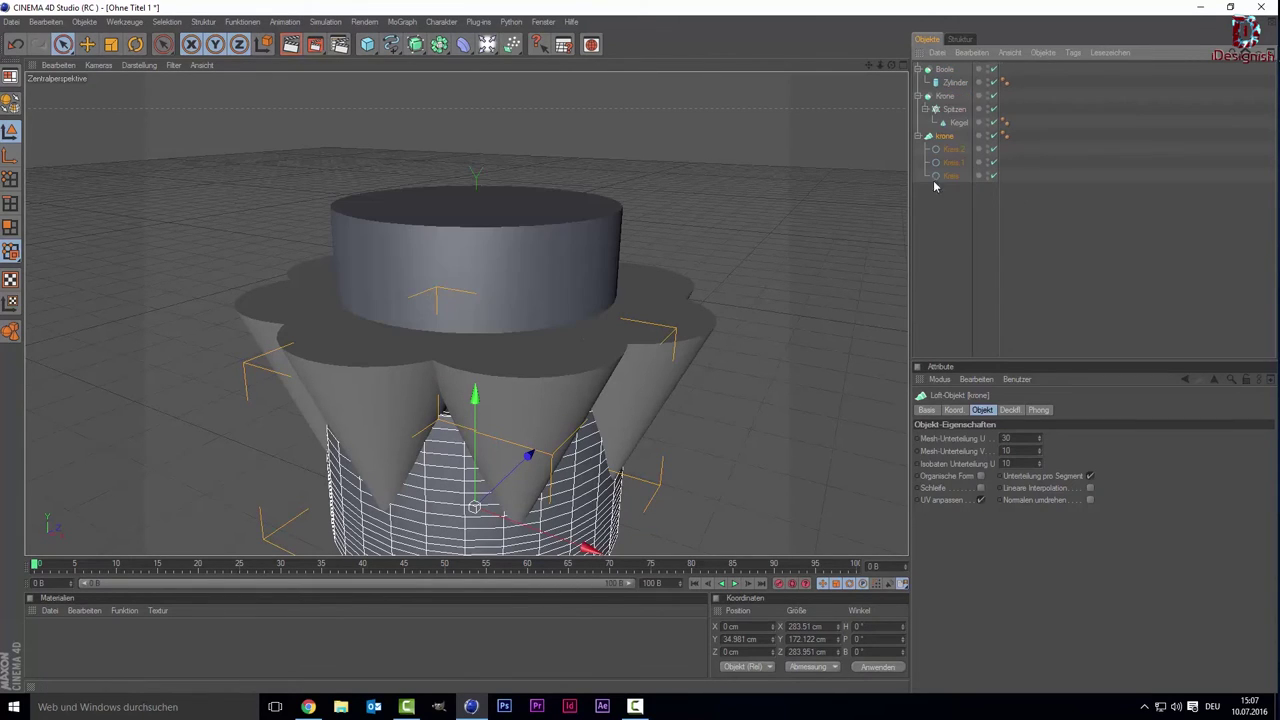
pyautogui.hotkey('ctrl', 'z')
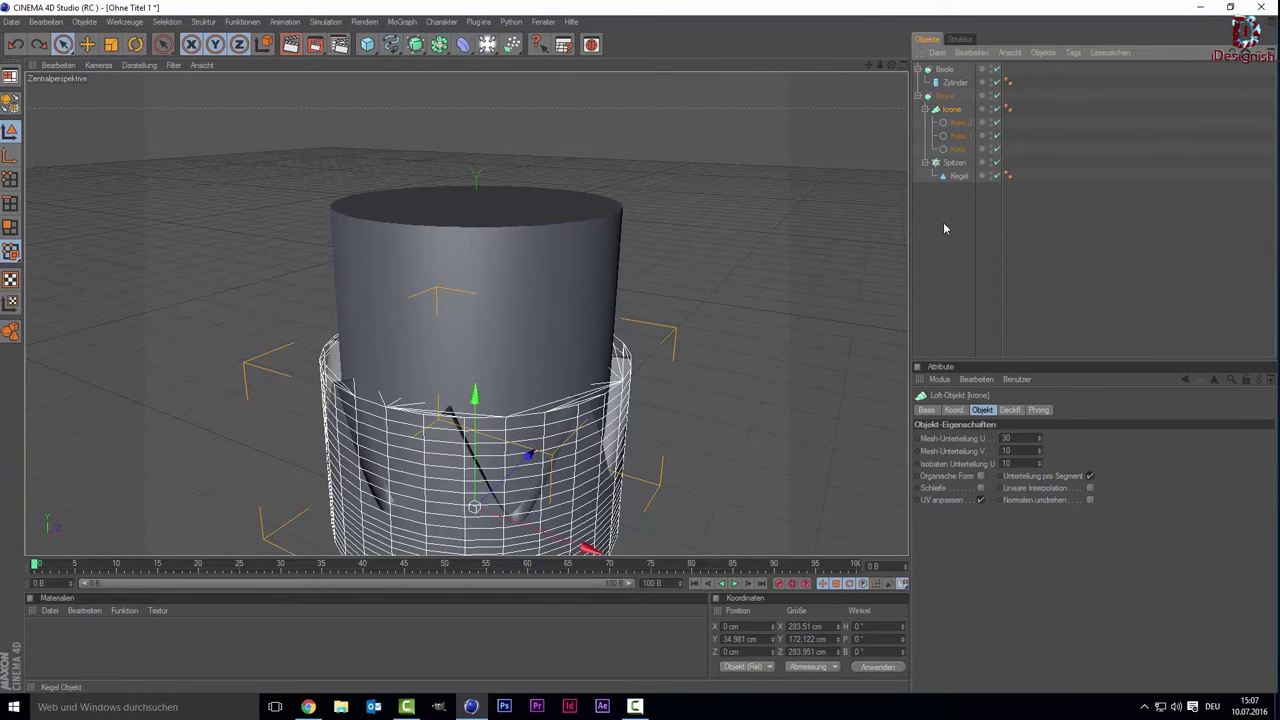
pyautogui.click(947, 225)
pyautogui.click(951, 109)
pyautogui.click(955, 162)
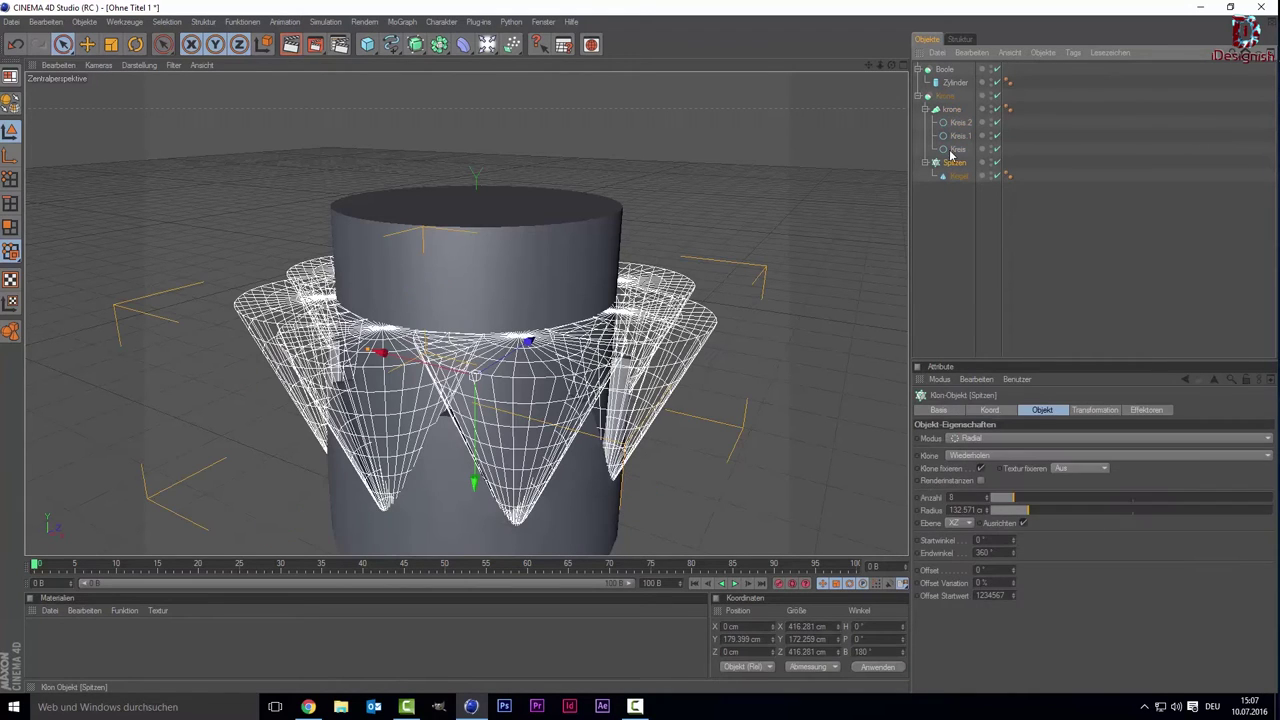
pyautogui.click(950, 112)
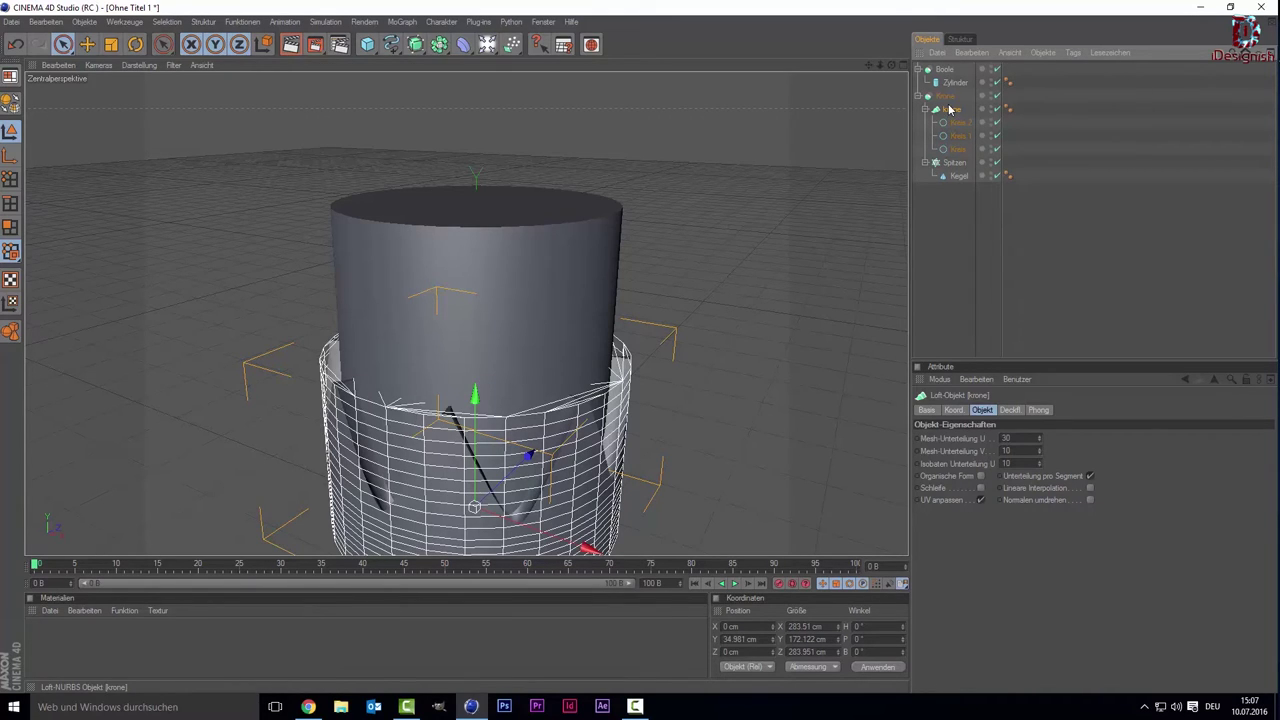
pyautogui.click(947, 100)
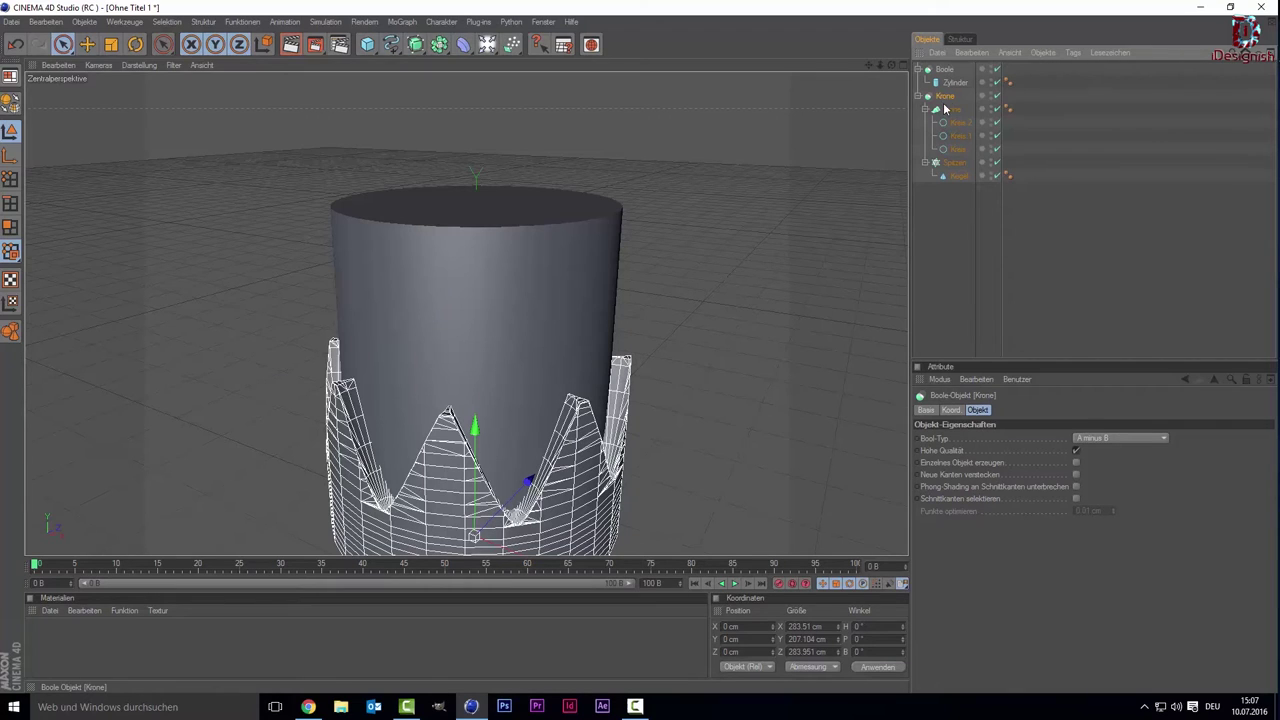
pyautogui.click(950, 108)
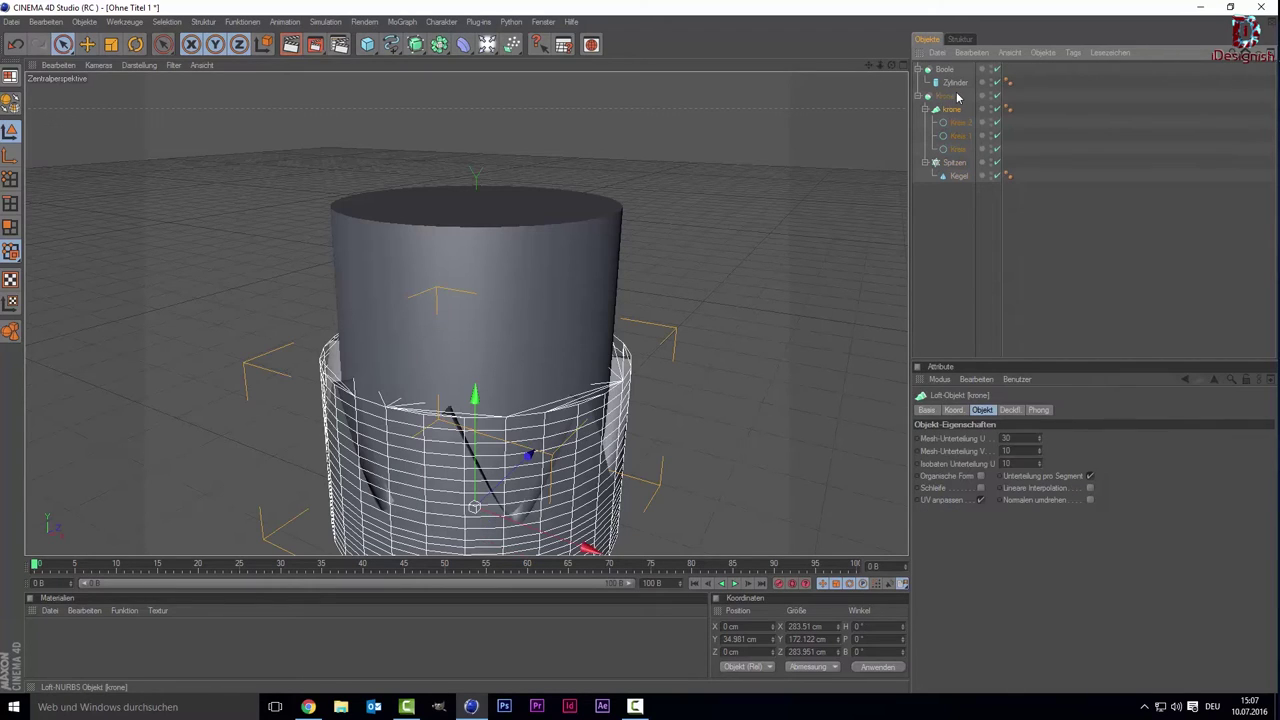
pyautogui.click(949, 96)
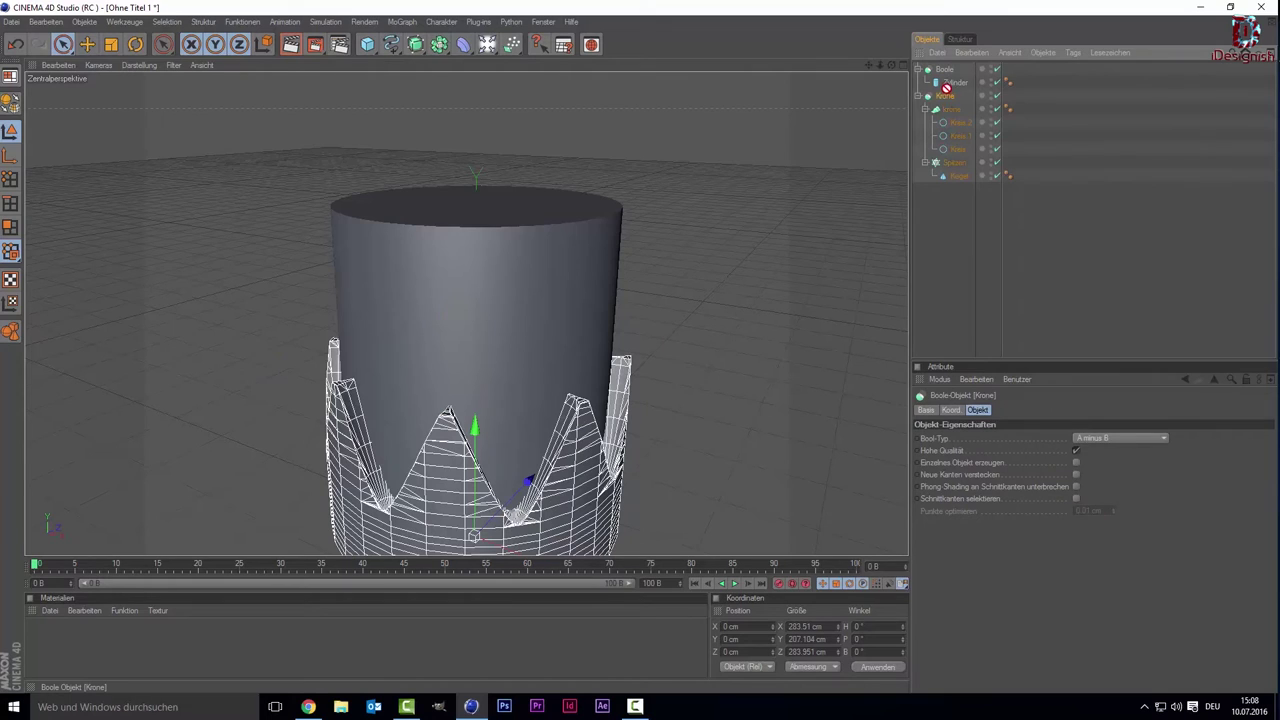
# Make the Zylinder the subtracted Boole part and scale it to 274.763 cm across, hollowing the crown.
pyautogui.moveTo(946, 88); pyautogui.dragTo(947, 90)
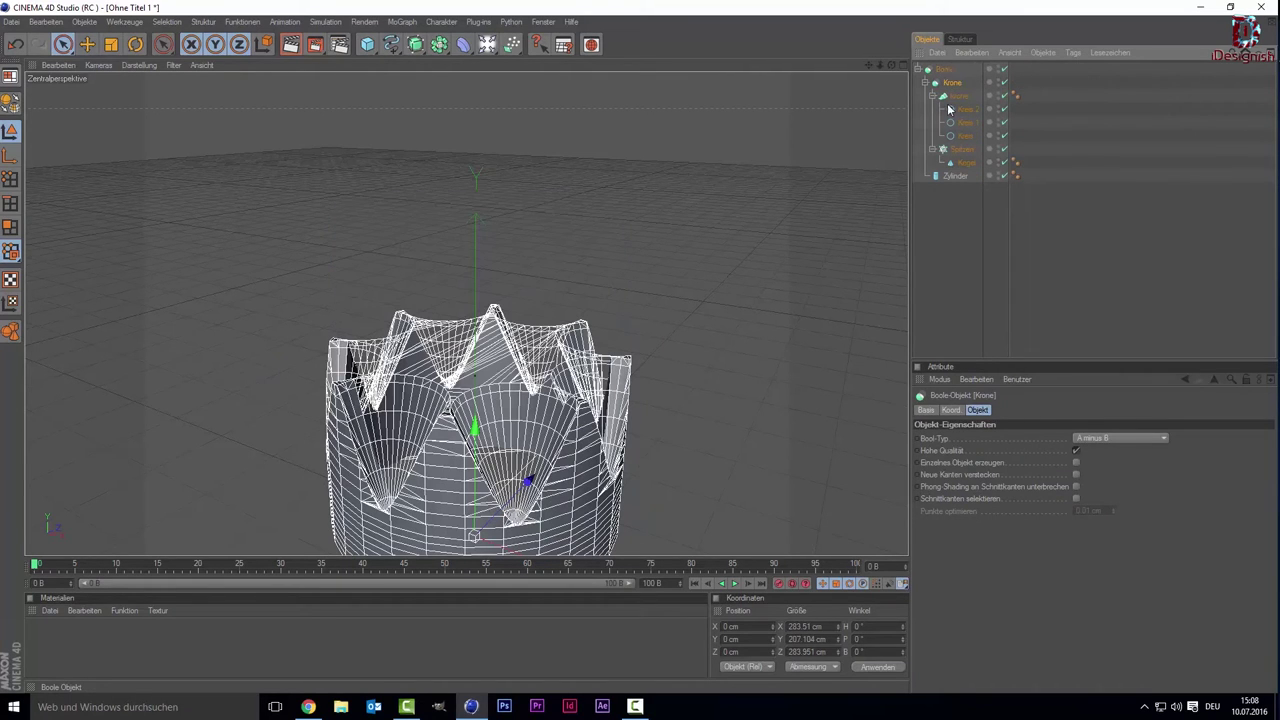
pyautogui.click(960, 196)
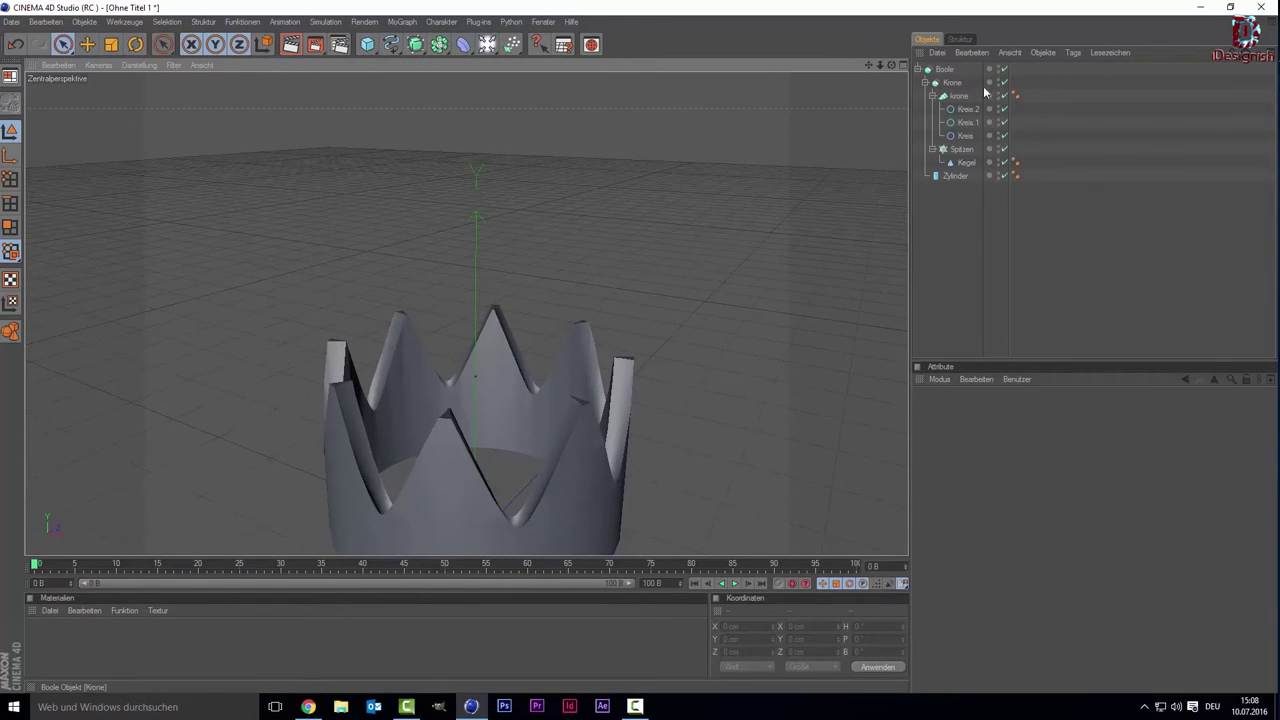
pyautogui.click(953, 177)
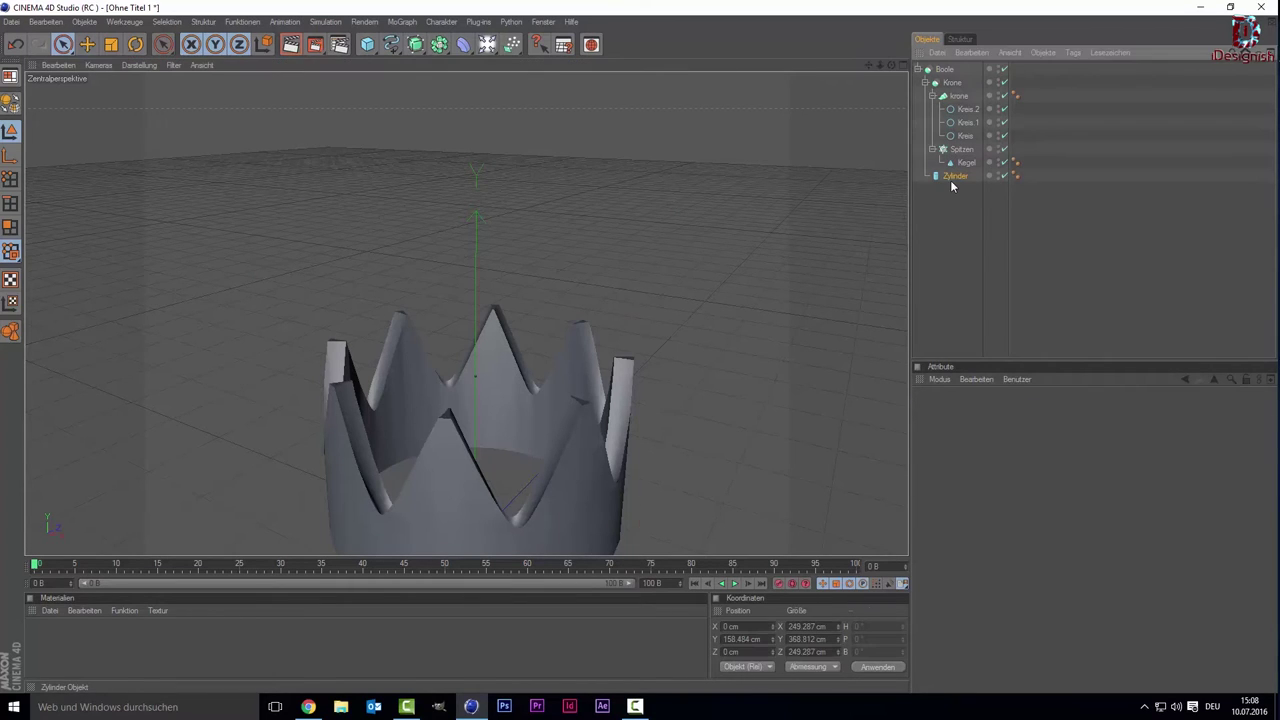
pyautogui.click(111, 45)
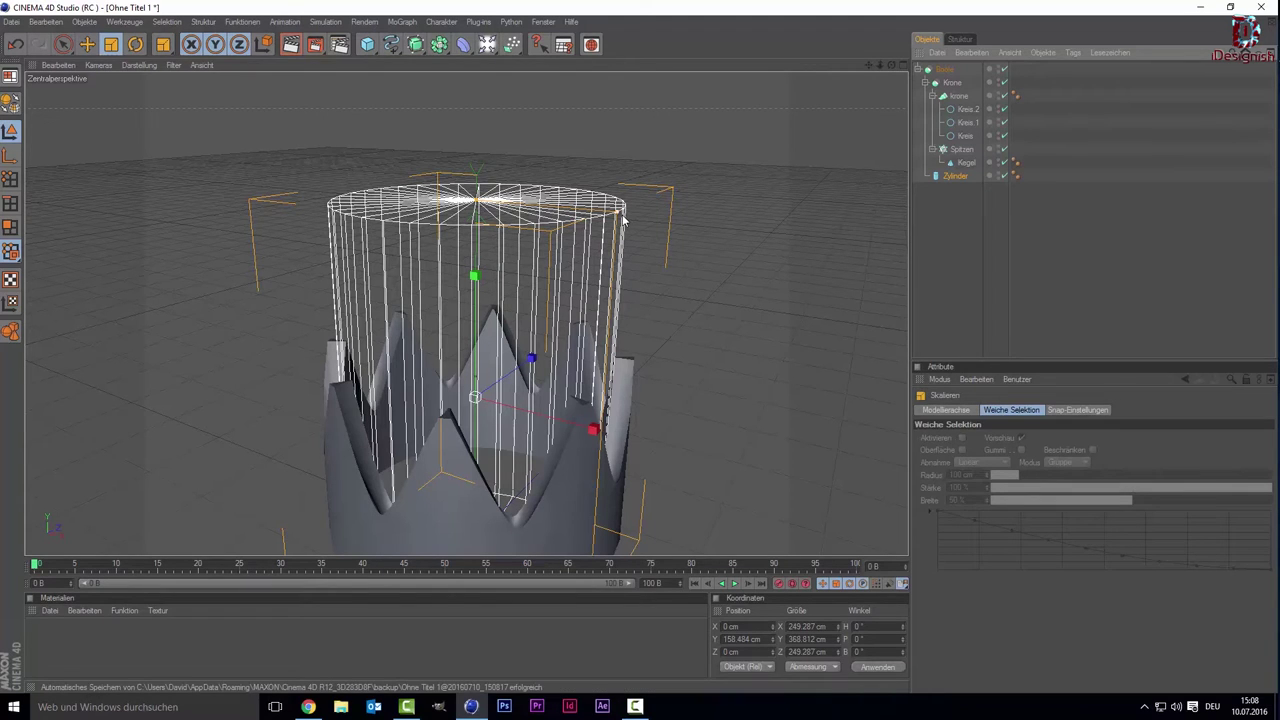
pyautogui.moveTo(622, 220)
pyautogui.mouseDown()
pyautogui.moveTo(650, 220)
pyautogui.moveTo(650, 244)
pyautogui.mouseUp()
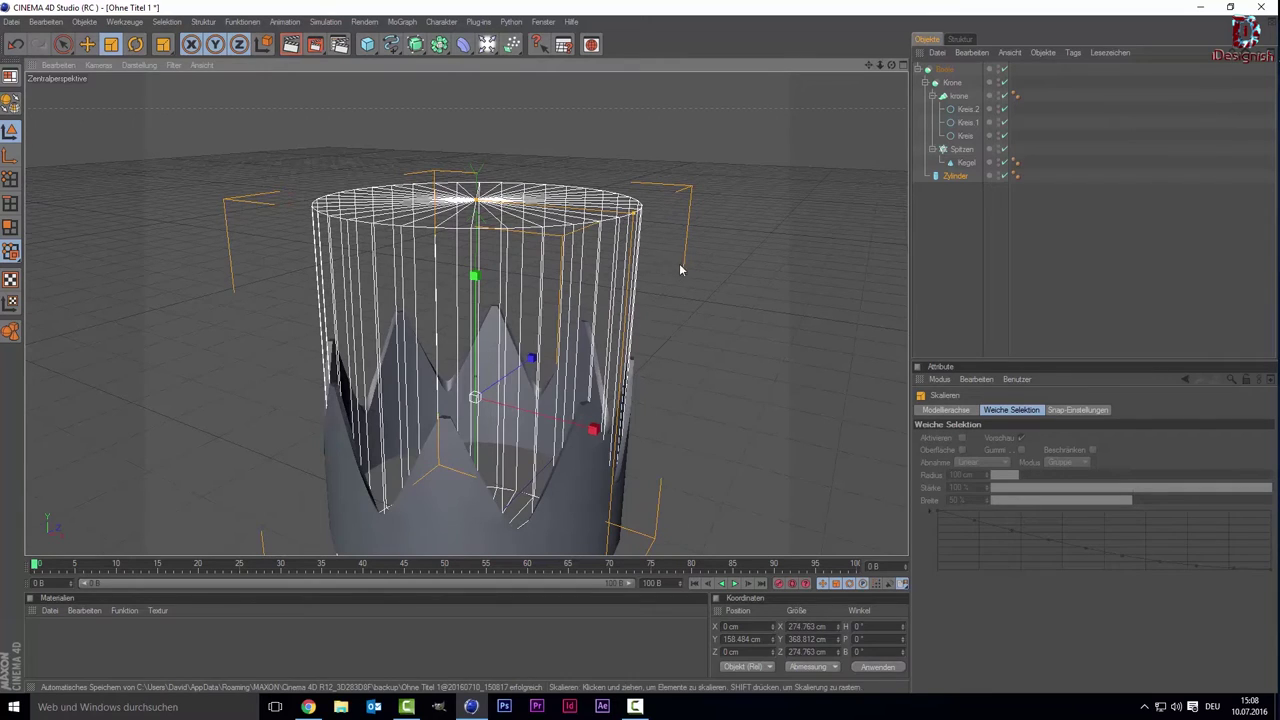
pyautogui.click(768, 293)
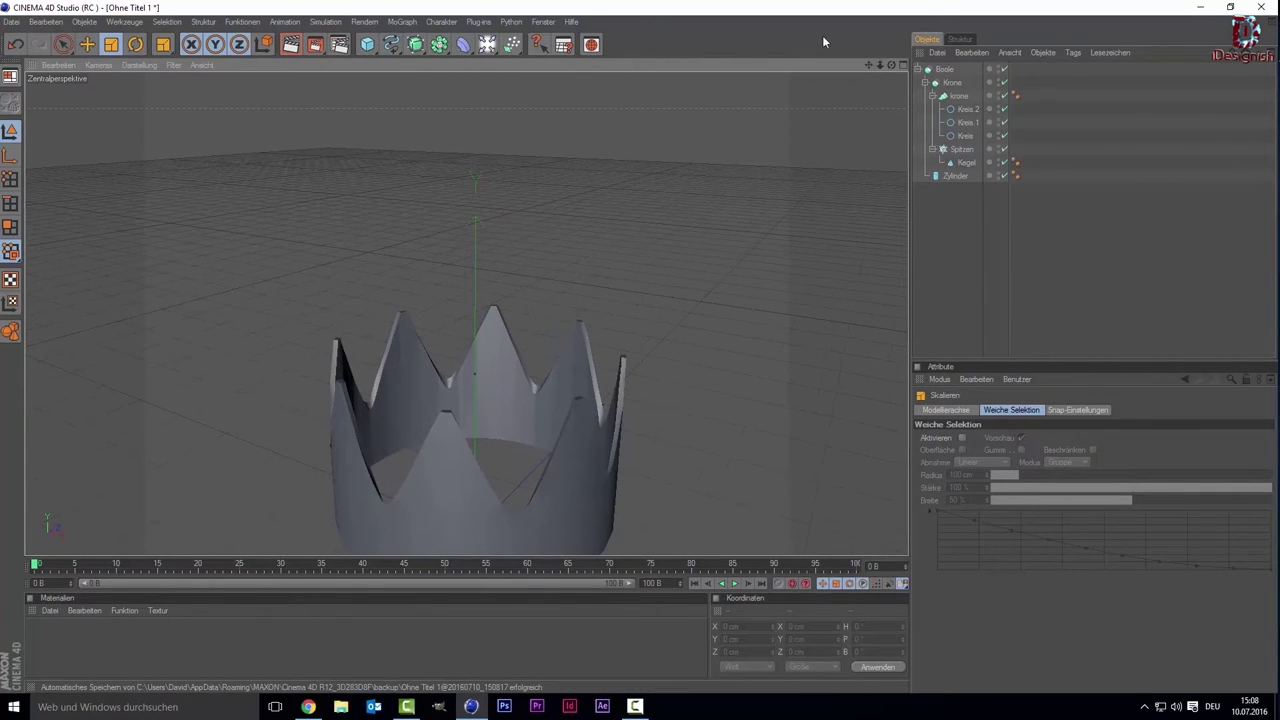
pyautogui.click(966, 162)
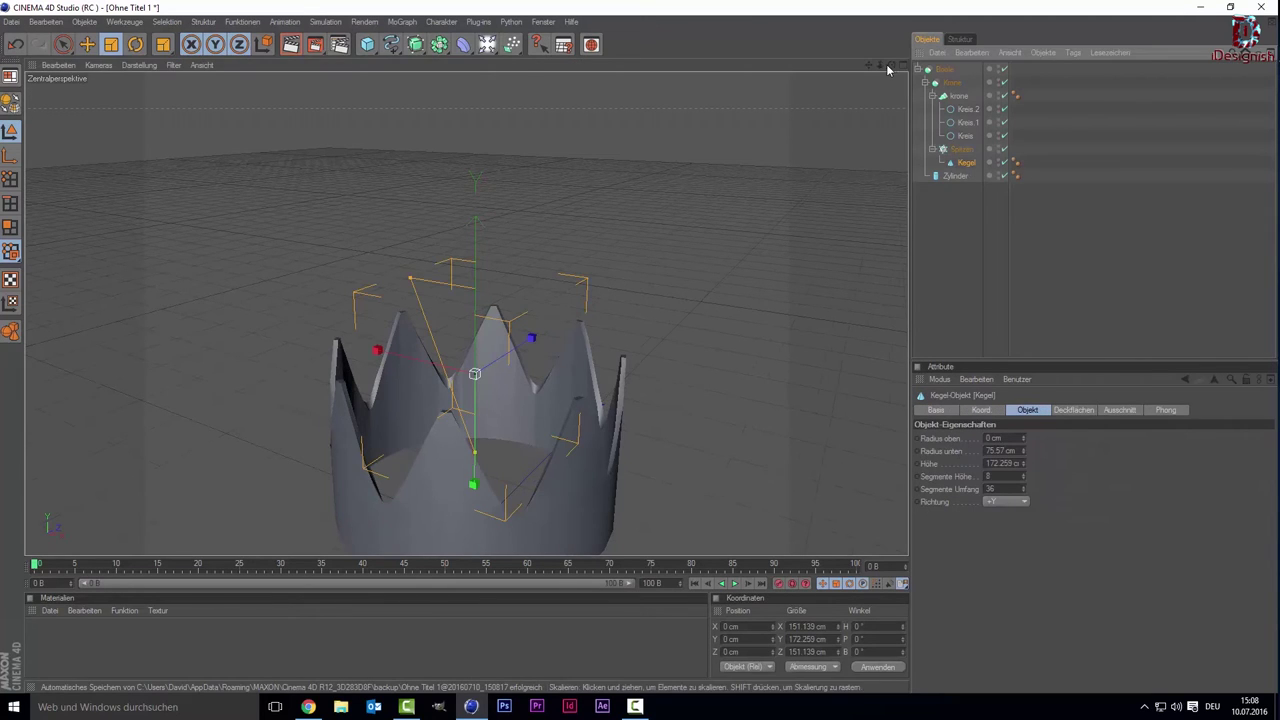
# Stretch the Kegel spikes to 194.151 cm tall with a 75.57 cm base radius.
pyautogui.moveTo(890, 65)
pyautogui.mouseDown()
pyautogui.moveTo(890, 35)
pyautogui.moveTo(890, 50)
pyautogui.mouseUp()
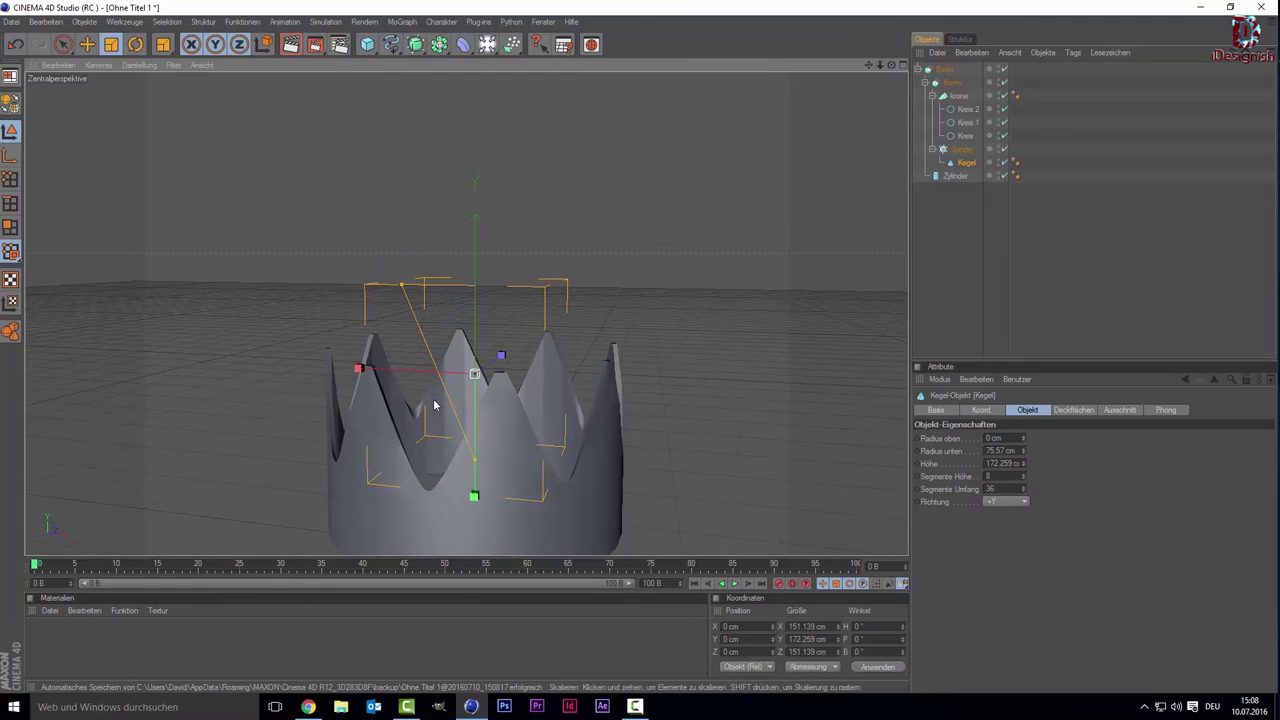
pyautogui.moveTo(478, 462); pyautogui.dragTo(575, 445)
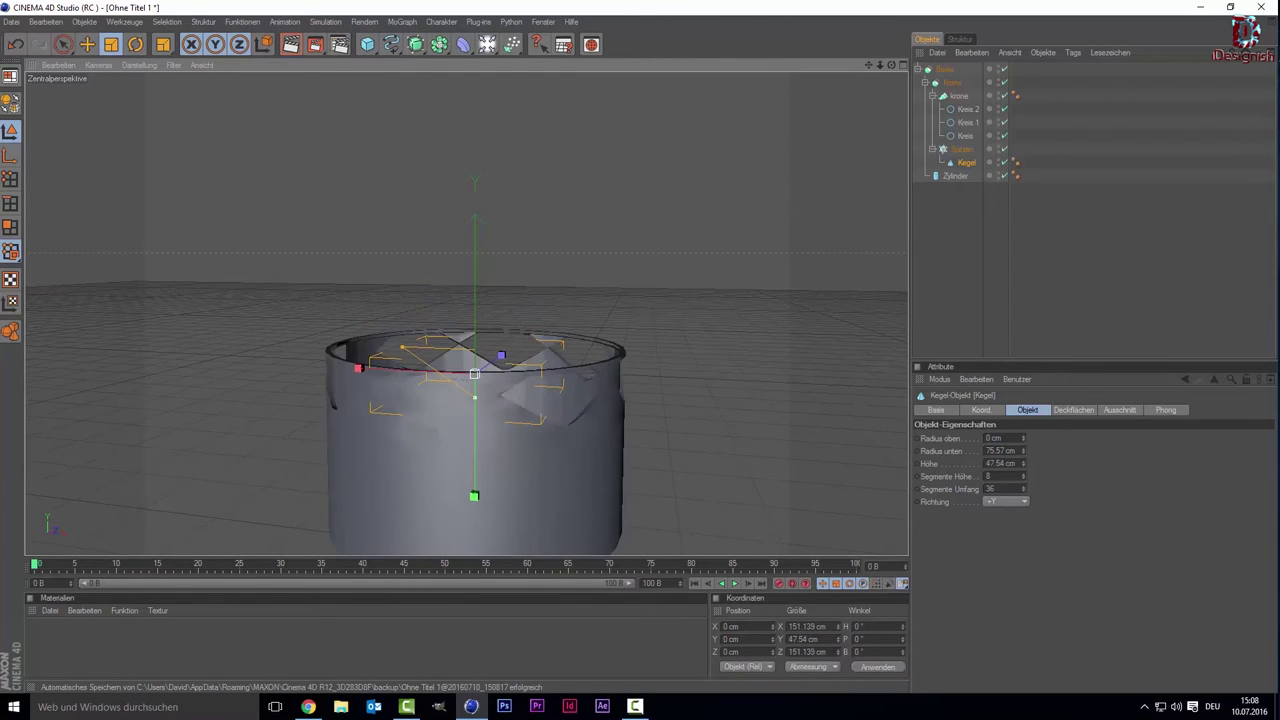
pyautogui.moveTo(474, 397); pyautogui.dragTo(474, 468)
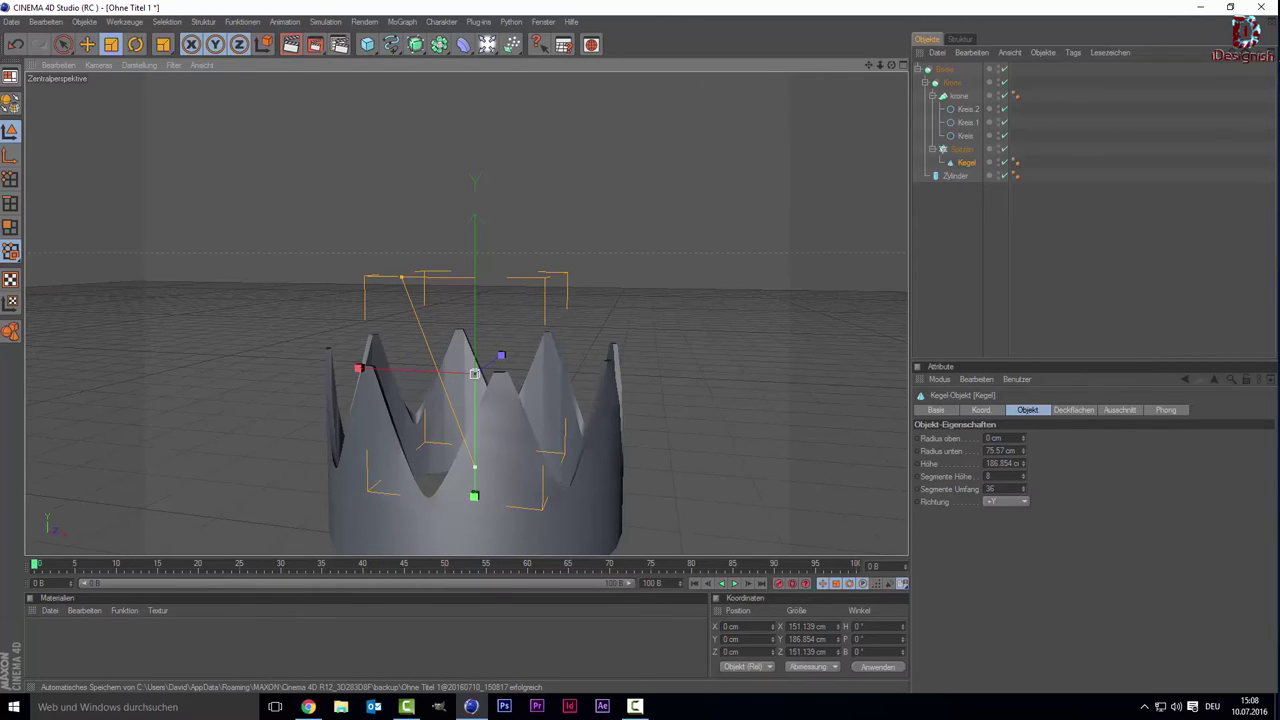
pyautogui.moveTo(474, 467); pyautogui.dragTo(474, 450)
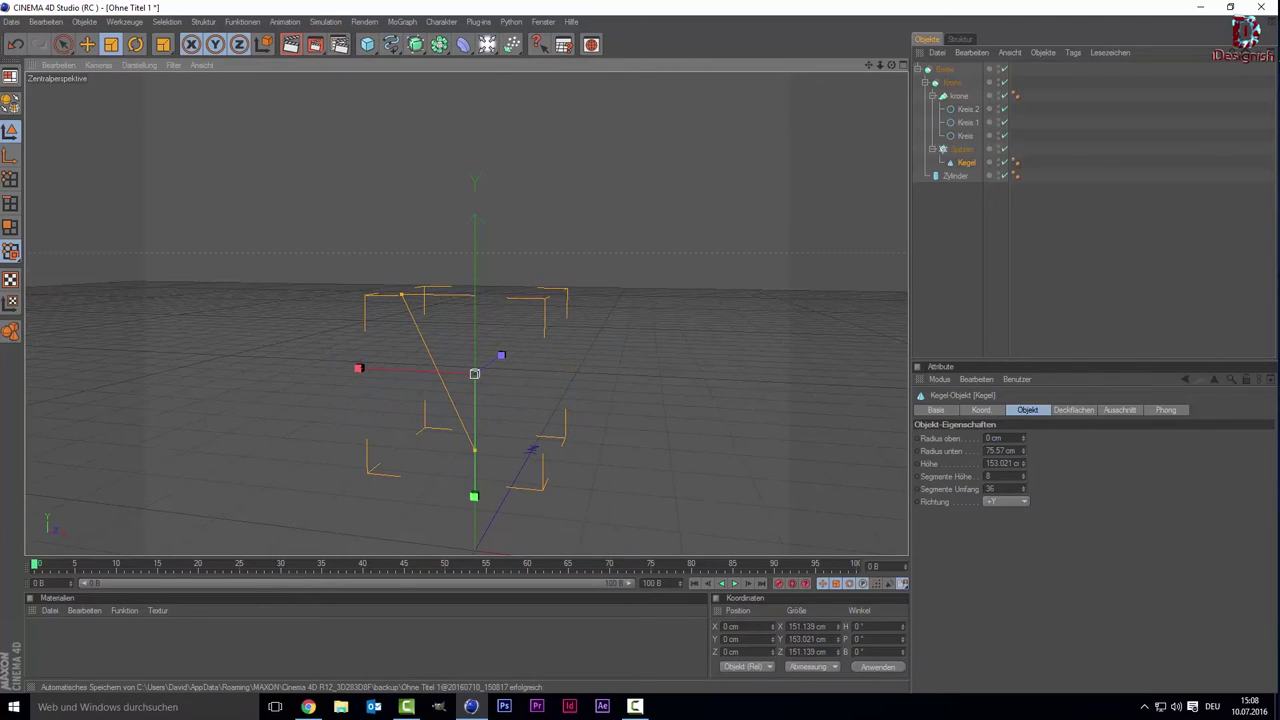
pyautogui.hotkey('ctrl', 'z')
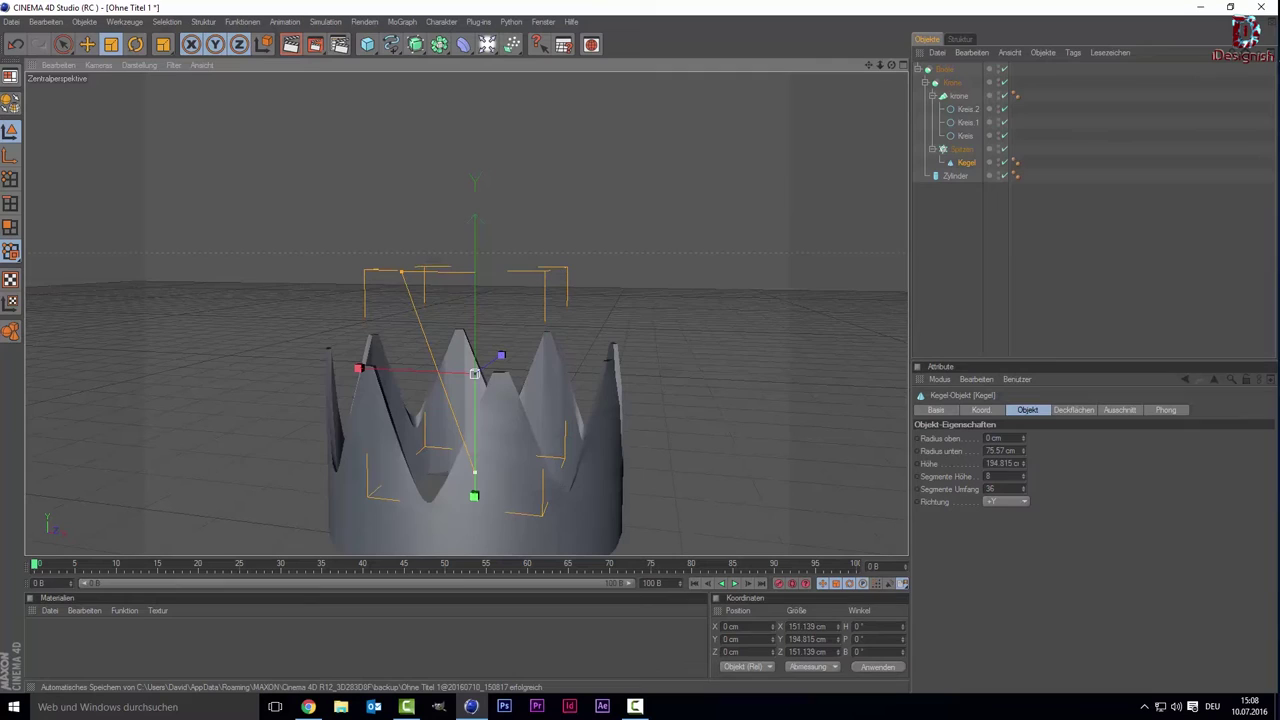
pyautogui.moveTo(474, 467); pyautogui.dragTo(474, 471)
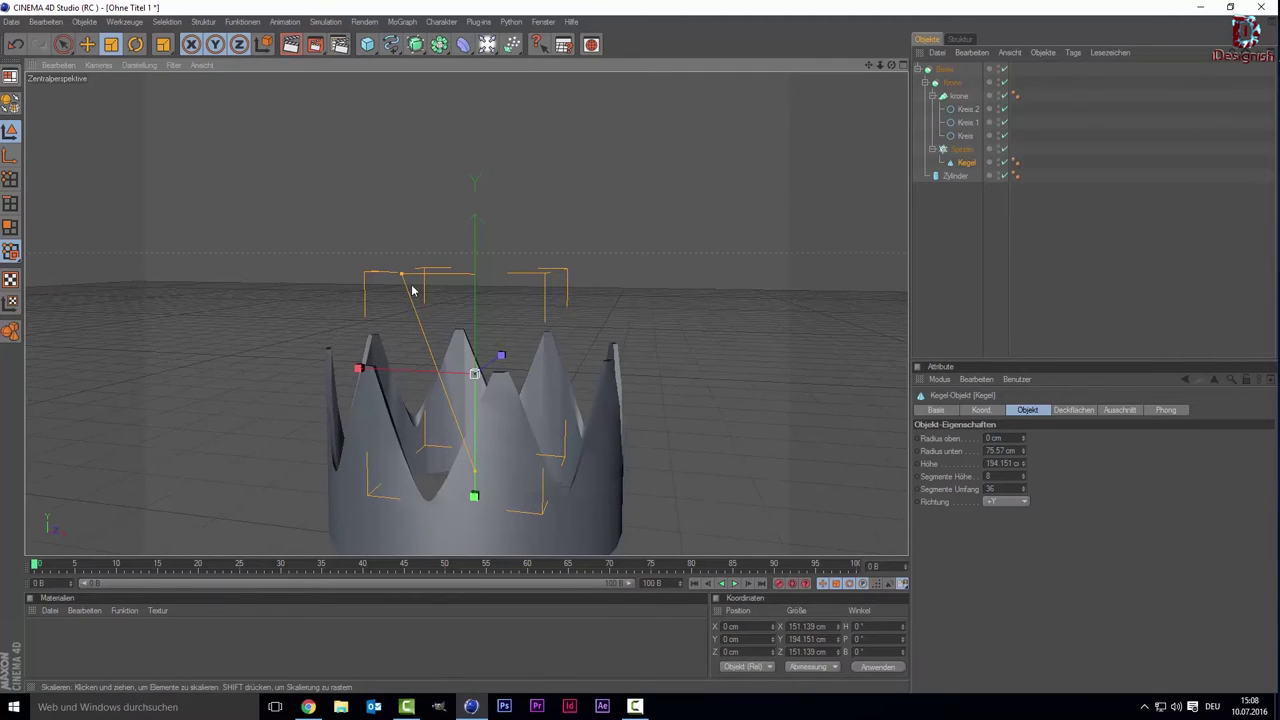
pyautogui.moveTo(404, 284)
pyautogui.mouseDown()
pyautogui.moveTo(388, 273)
pyautogui.moveTo(408, 289)
pyautogui.mouseUp()
pyautogui.click(411, 330)
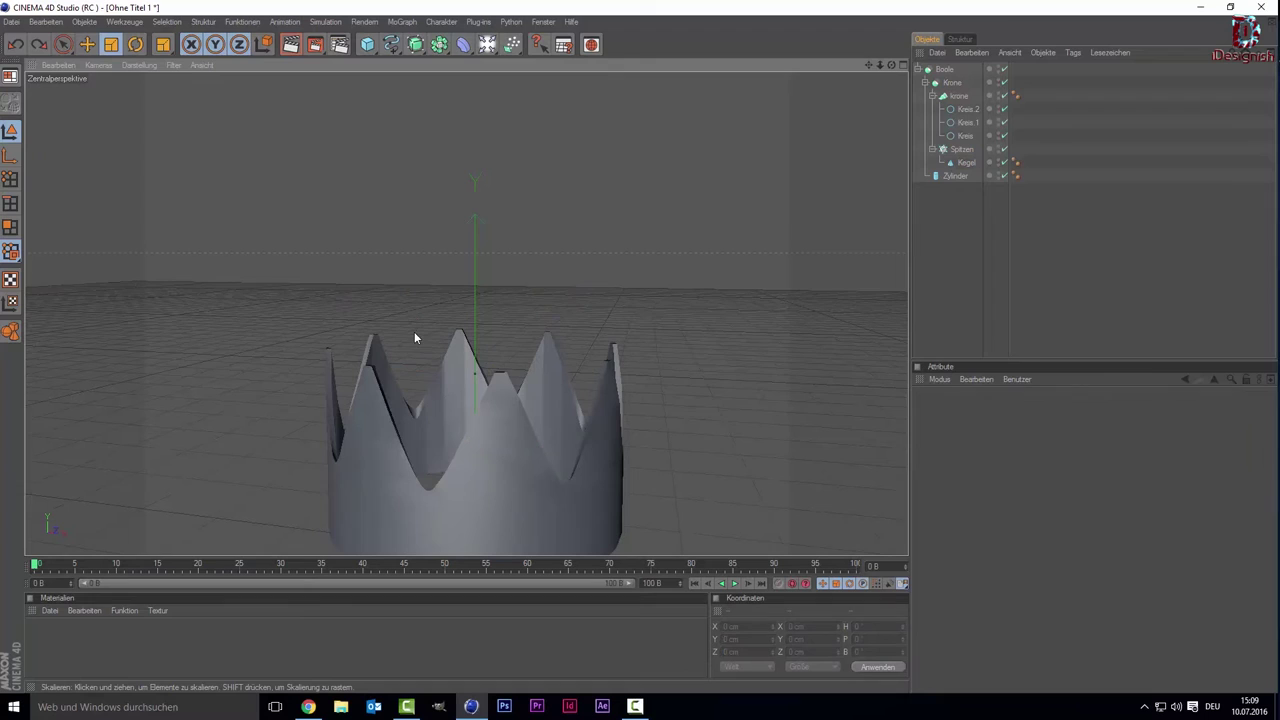
pyautogui.moveTo(616, 335)
pyautogui.keyDown('alt'); pyautogui.mouseDown()
pyautogui.moveTo(608, 320)
pyautogui.moveTo(548, 443)
pyautogui.mouseUp(); pyautogui.keyUp('alt')
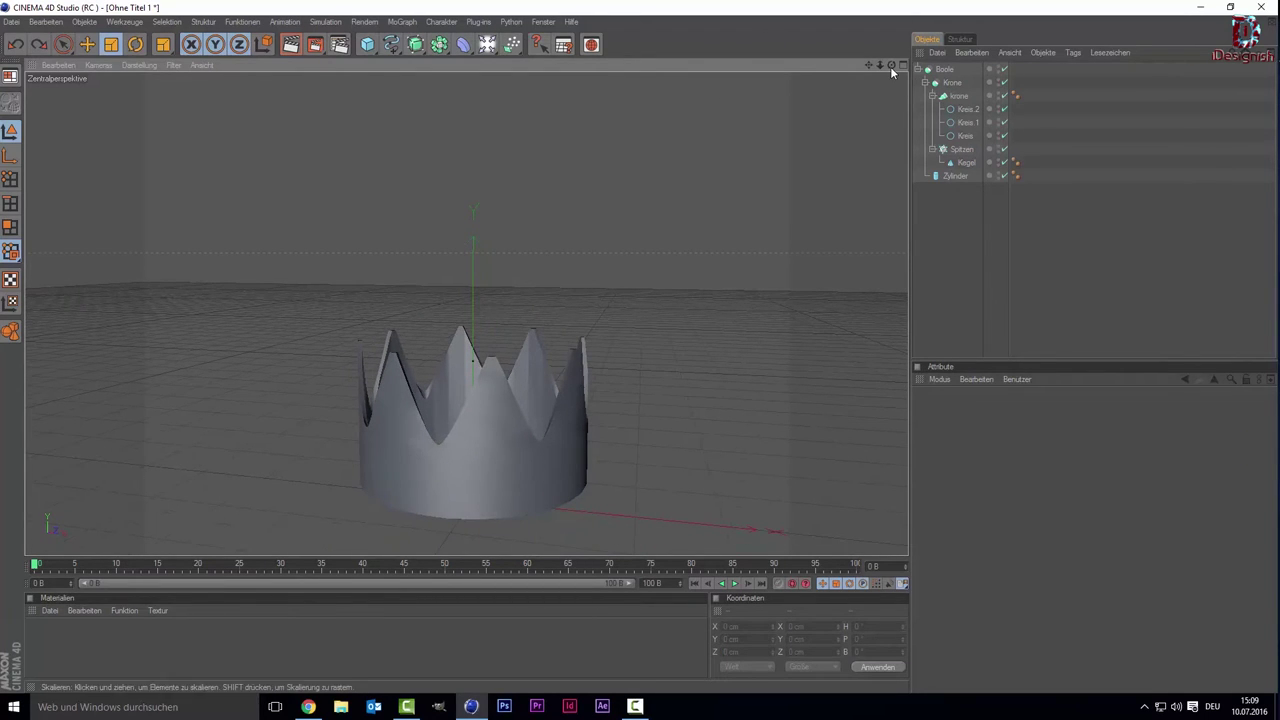
pyautogui.moveTo(891, 66); pyautogui.dragTo(891, 66)
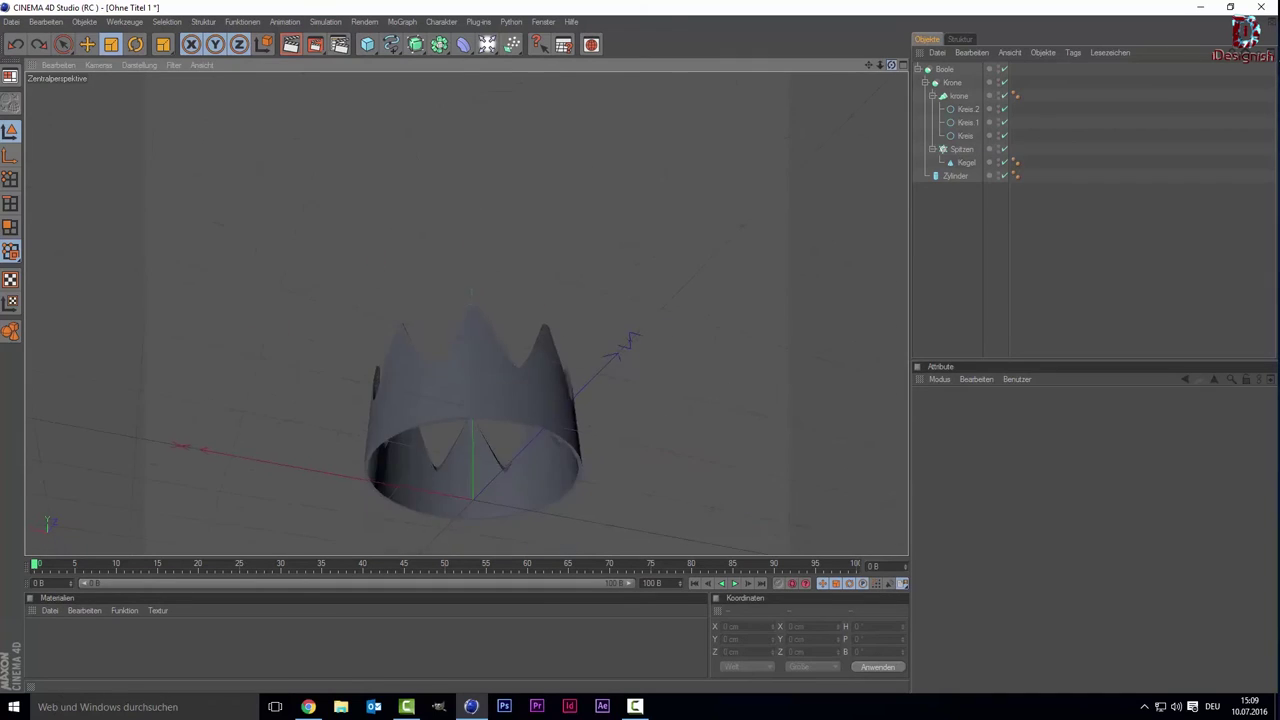
pyautogui.moveTo(891, 66); pyautogui.dragTo(743, 266)
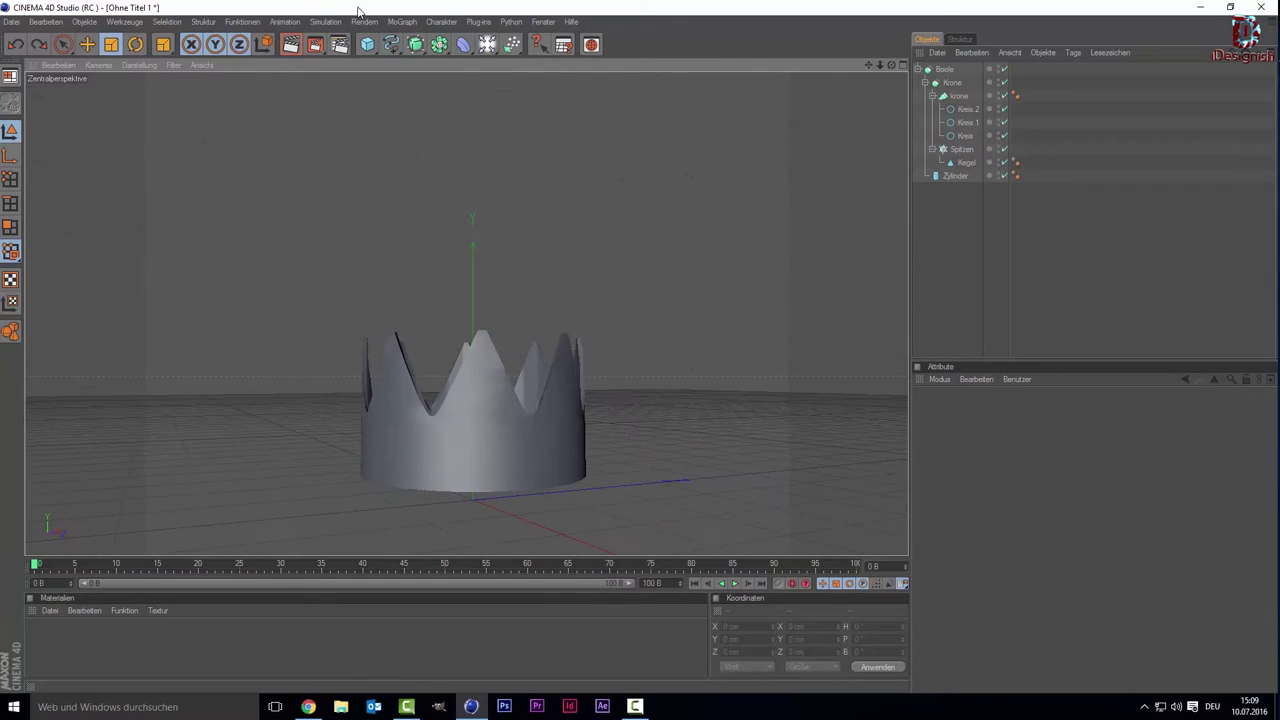
# Add a torus Ring, thin its tube, and shrink it to fit the crown.
pyautogui.click(368, 45)
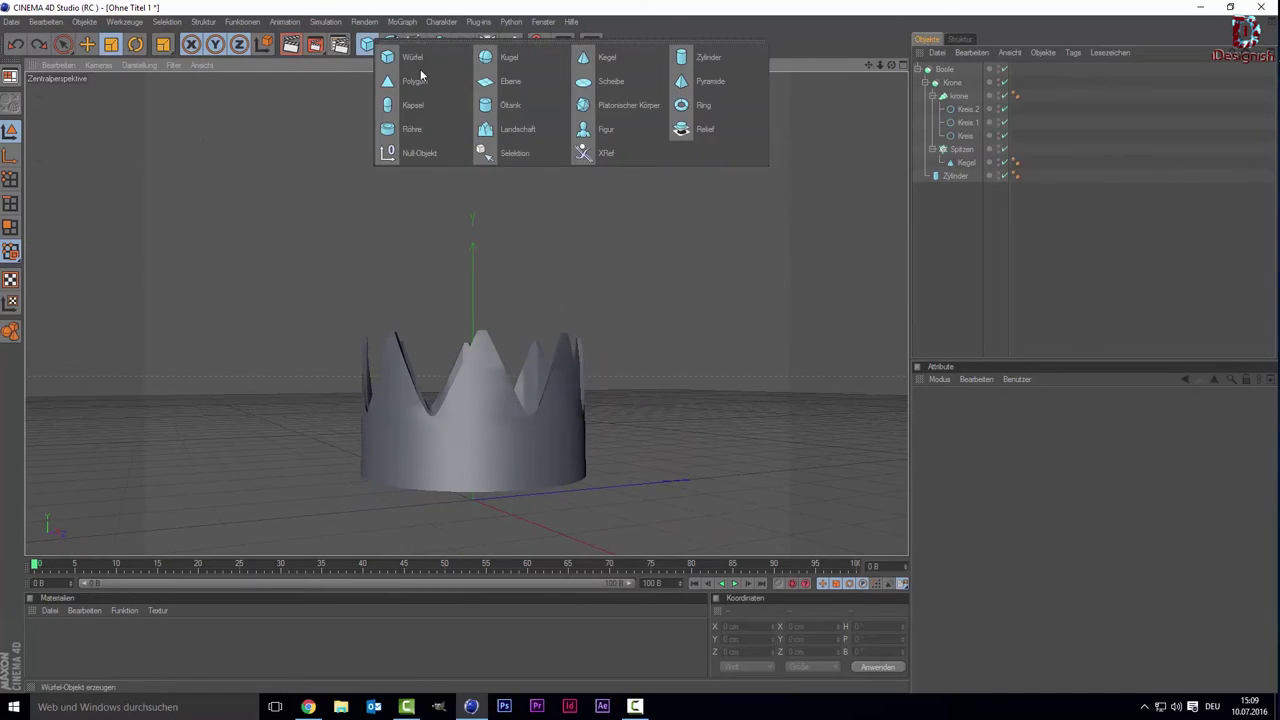
pyautogui.click(697, 107)
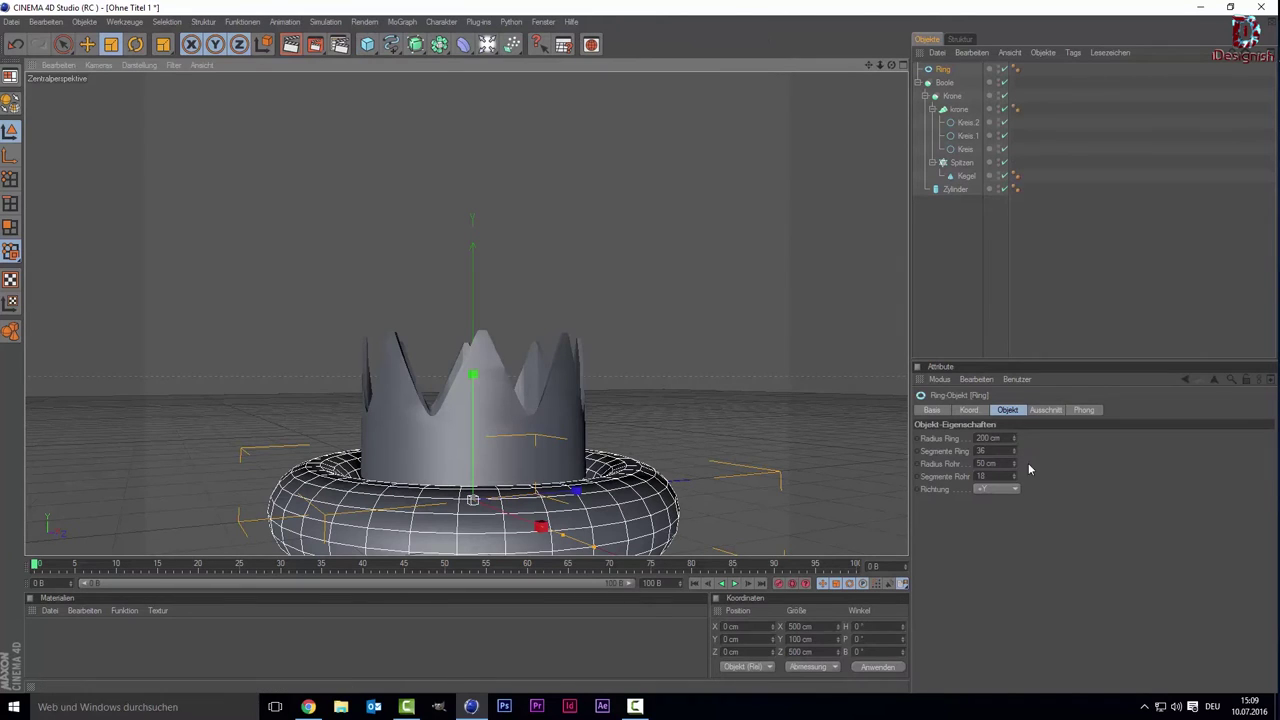
pyautogui.moveTo(1013, 464); pyautogui.dragTo(940, 464)
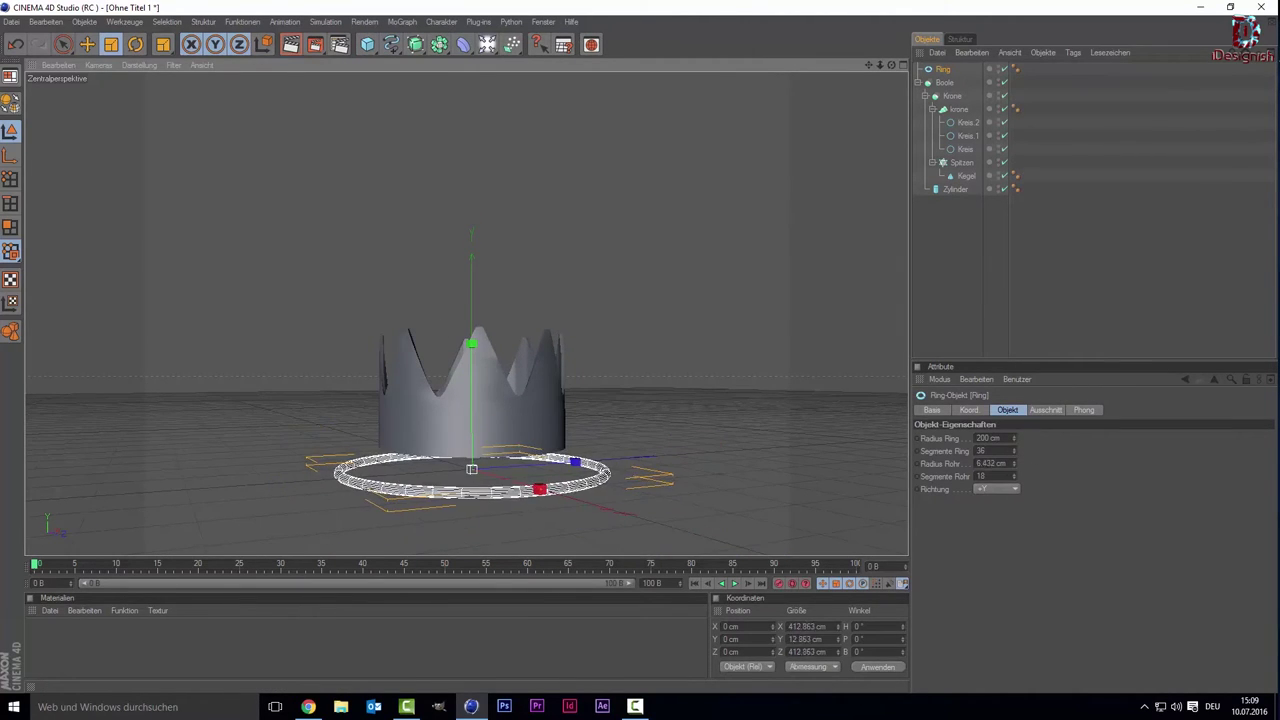
pyautogui.scroll(4, 527, 490)
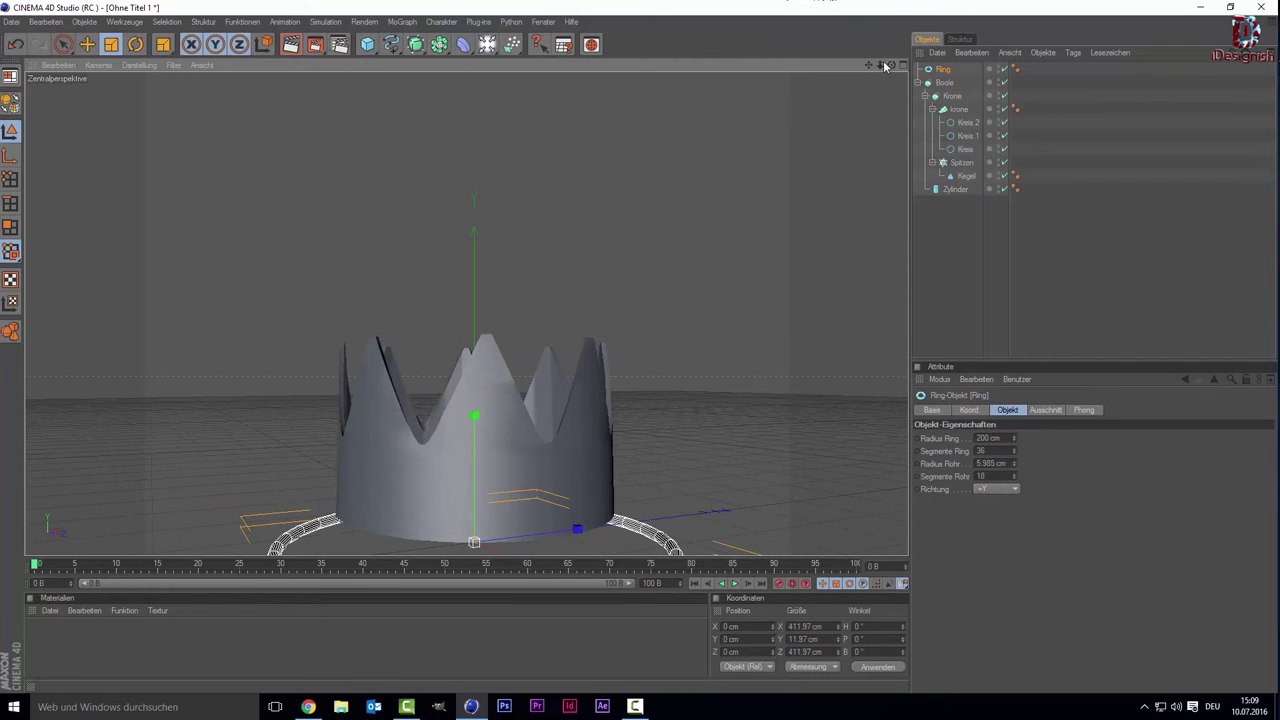
pyautogui.moveTo(873, 68); pyautogui.dragTo(660, 349)
pyautogui.scroll(1, 574, 453)
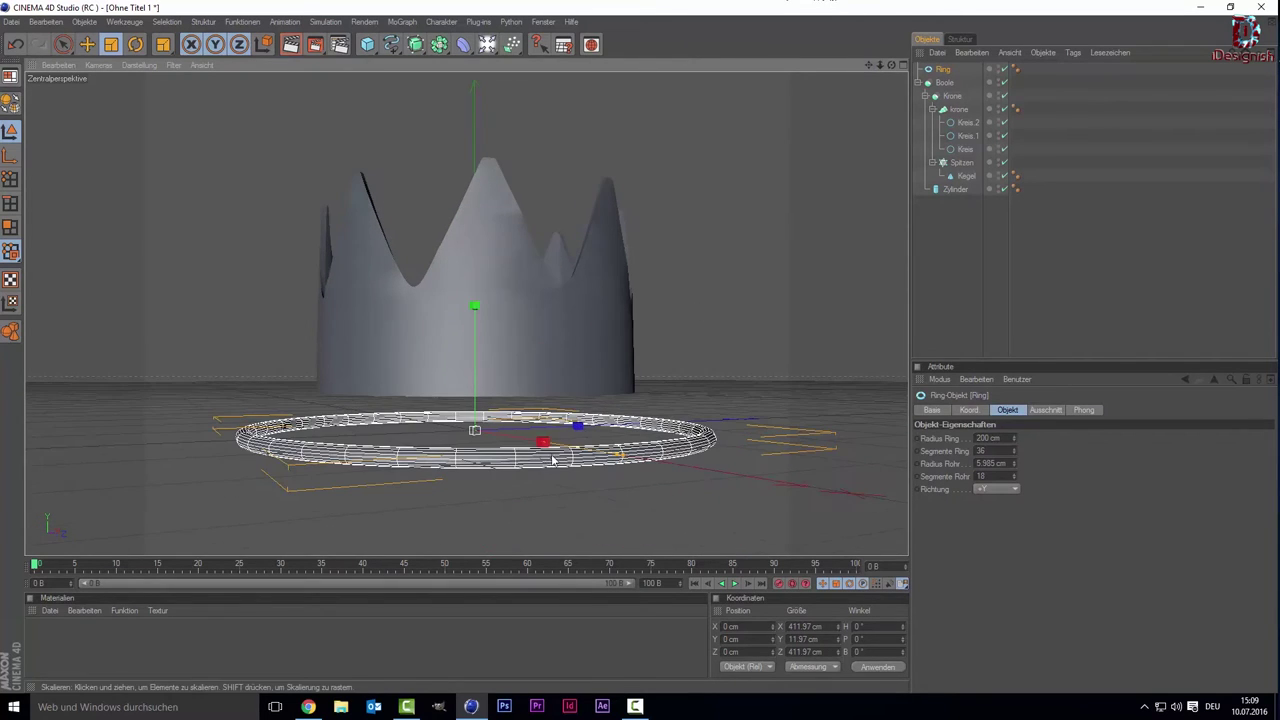
pyautogui.moveTo(578, 456)
pyautogui.mouseDown()
pyautogui.moveTo(440, 456)
pyautogui.moveTo(560, 456)
pyautogui.mouseUp()
# Raise the ring to the crown's base, thicken its tube, and widen it around the base.
pyautogui.press('space')
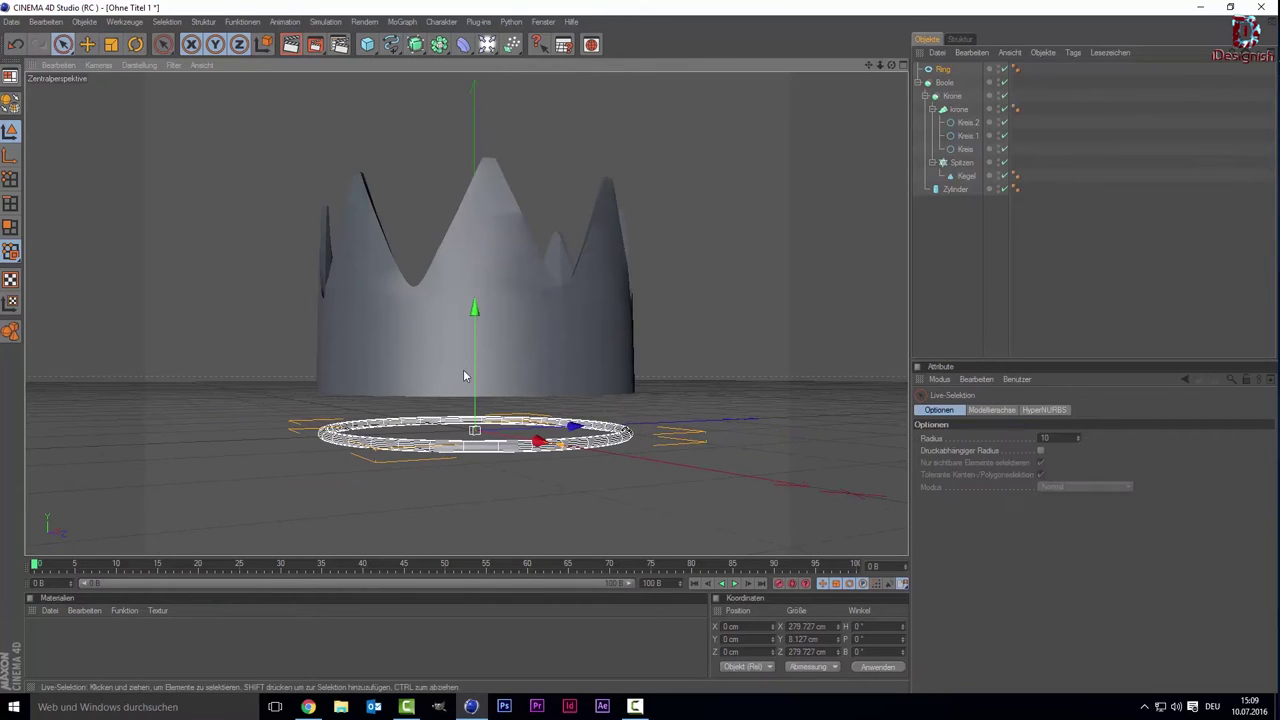
pyautogui.moveTo(479, 376); pyautogui.dragTo(479, 342)
pyautogui.moveTo(475, 401); pyautogui.dragTo(475, 386)
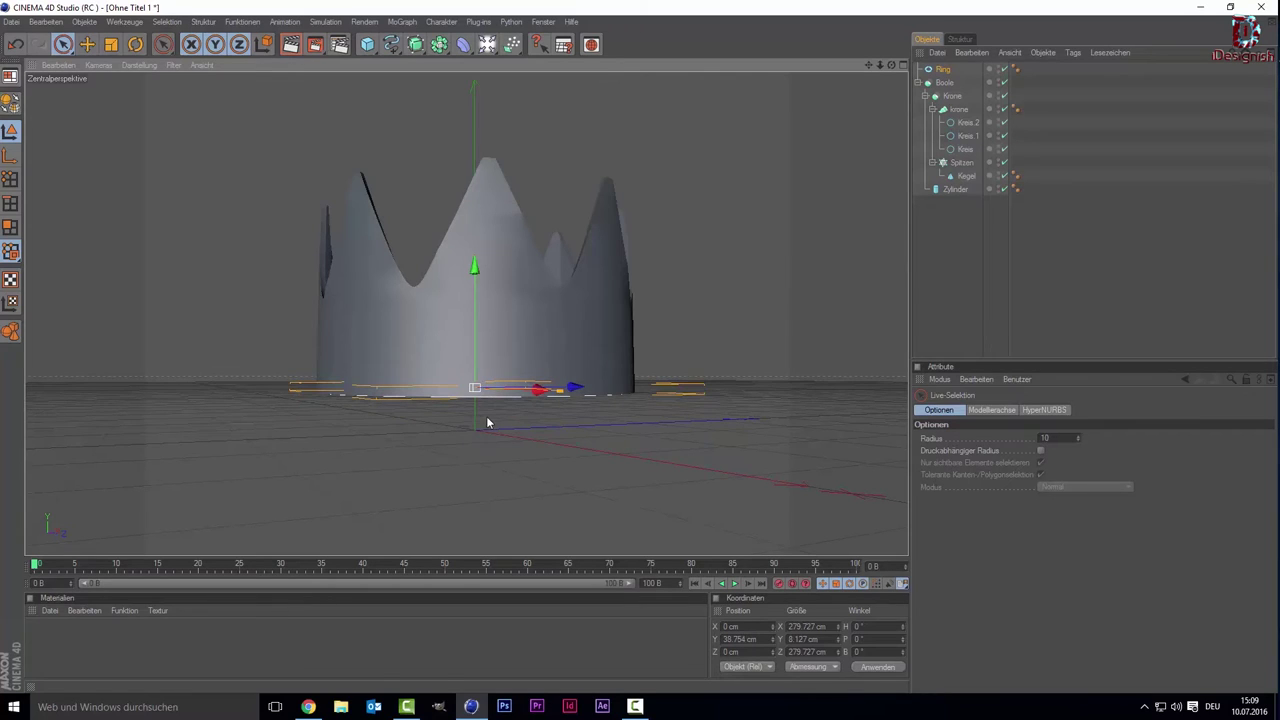
pyautogui.moveTo(541, 406)
pyautogui.mouseDown()
pyautogui.moveTo(545, 380)
pyautogui.moveTo(545, 398)
pyautogui.mouseUp()
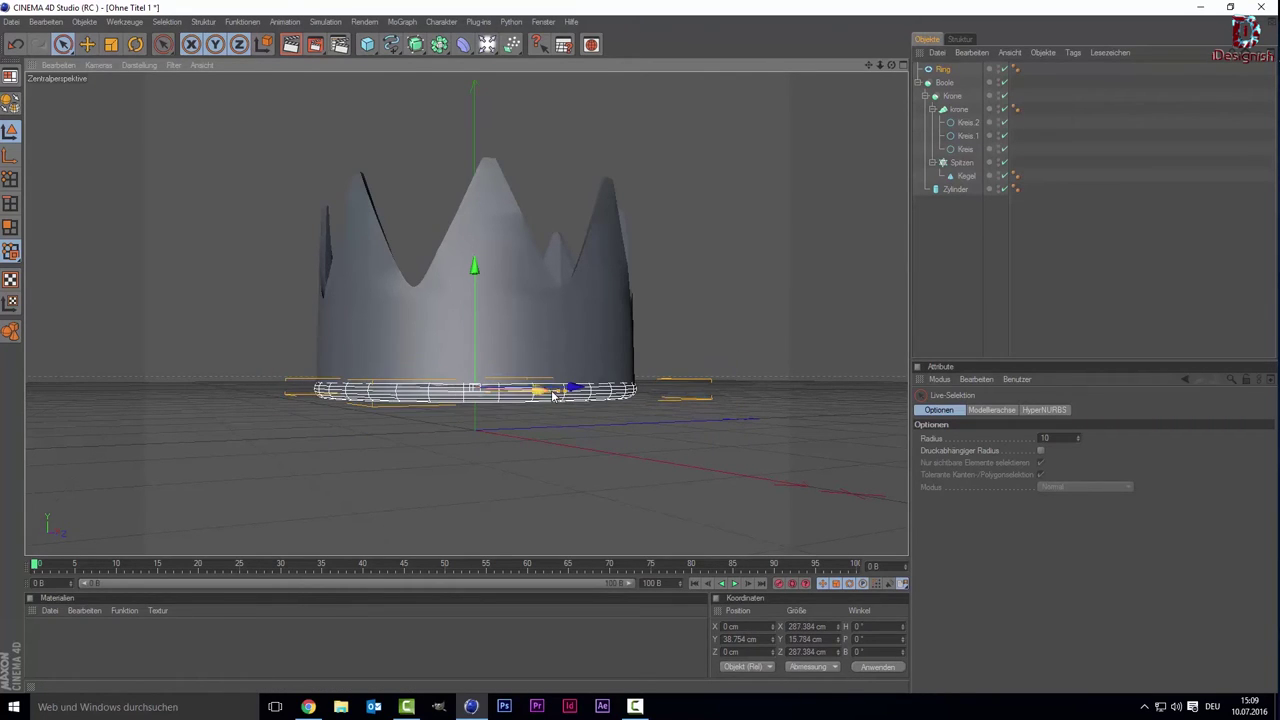
pyautogui.moveTo(555, 396); pyautogui.dragTo(503, 368)
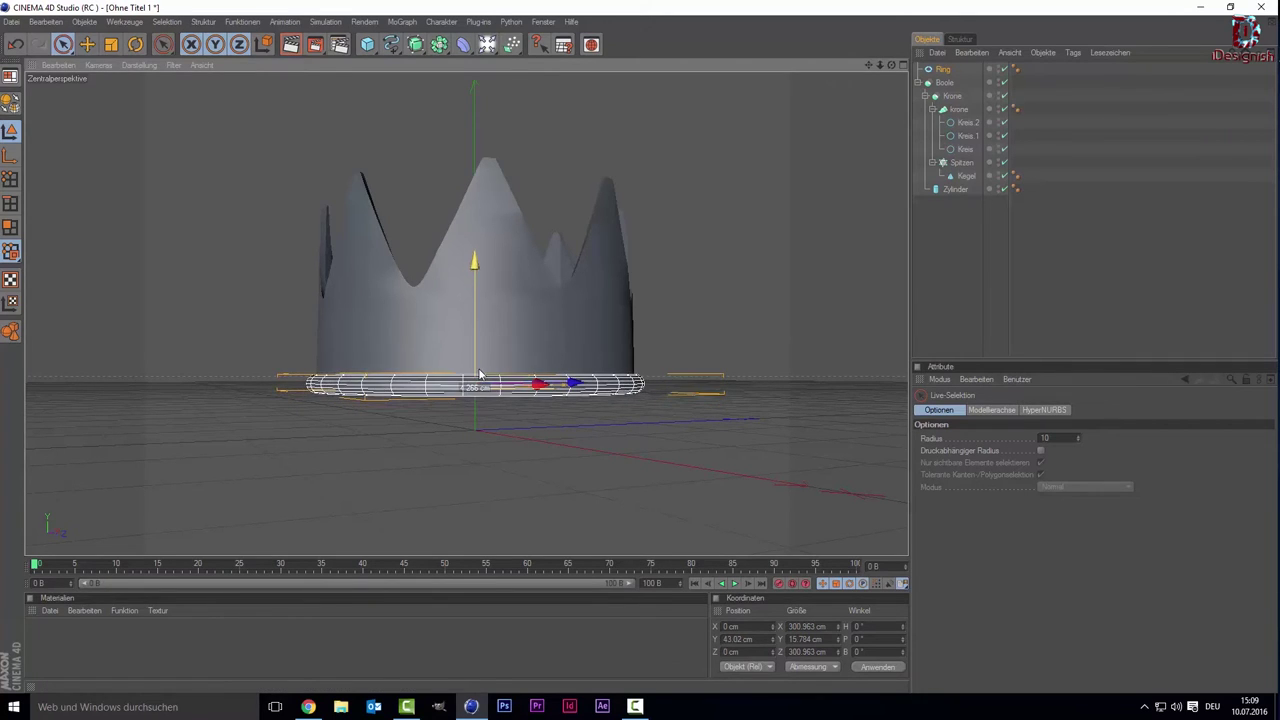
# Fine-tune the ring to a 142.59 cm radius and 4.733 cm tube, lowered snugly onto the base.
pyautogui.click(589, 520)
pyautogui.click(555, 390)
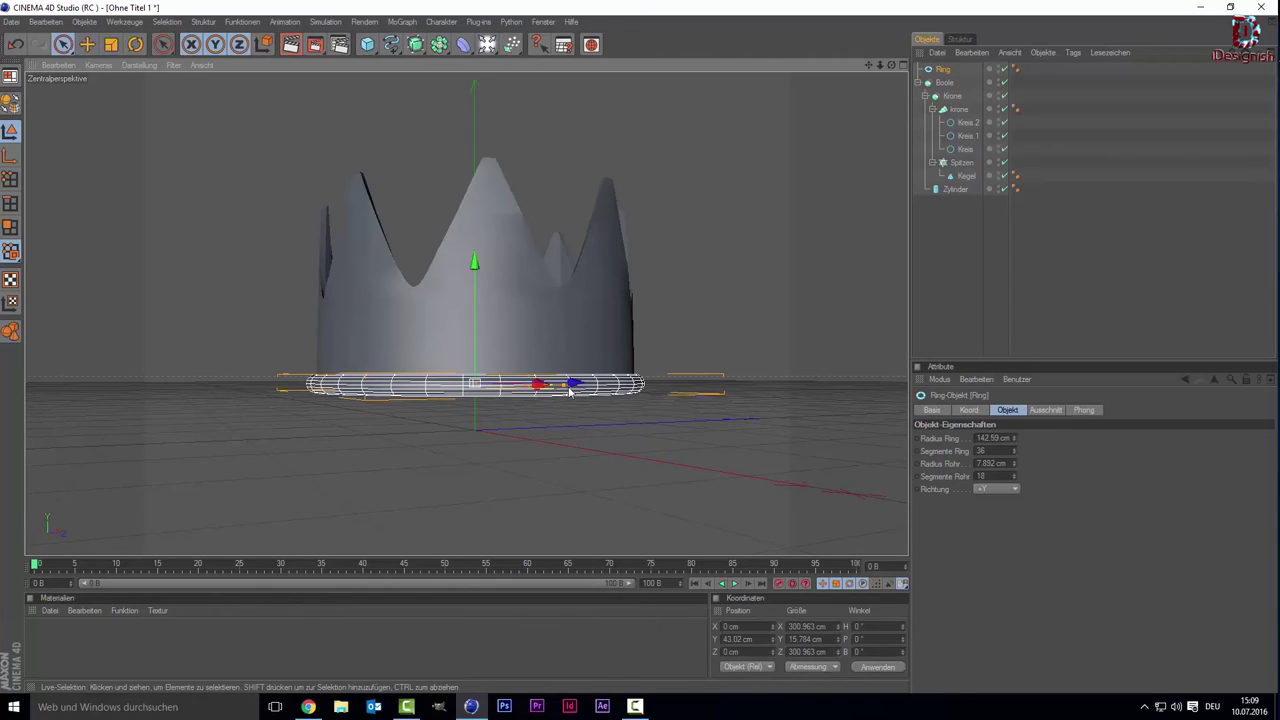
pyautogui.moveTo(1013, 464); pyautogui.dragTo(1013, 470)
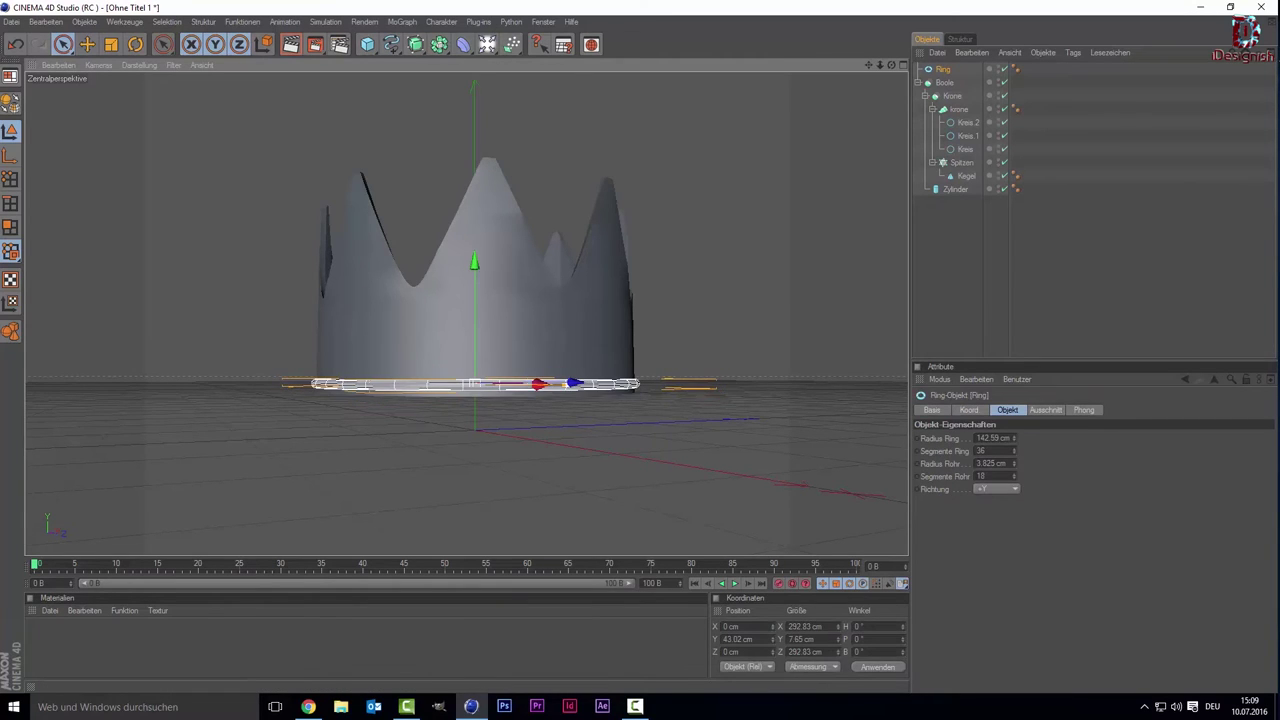
pyautogui.click(584, 437)
pyautogui.click(537, 391)
pyautogui.moveTo(565, 393); pyautogui.dragTo(489, 353)
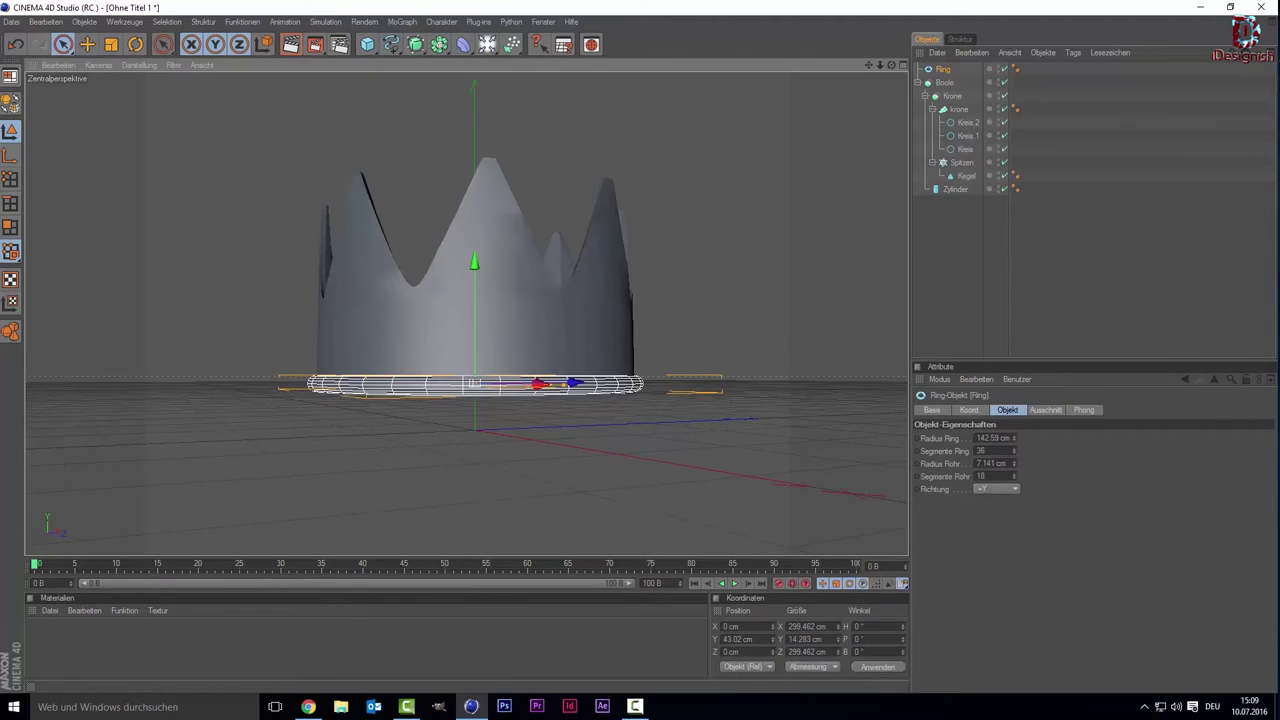
pyautogui.moveTo(482, 347); pyautogui.dragTo(482, 353)
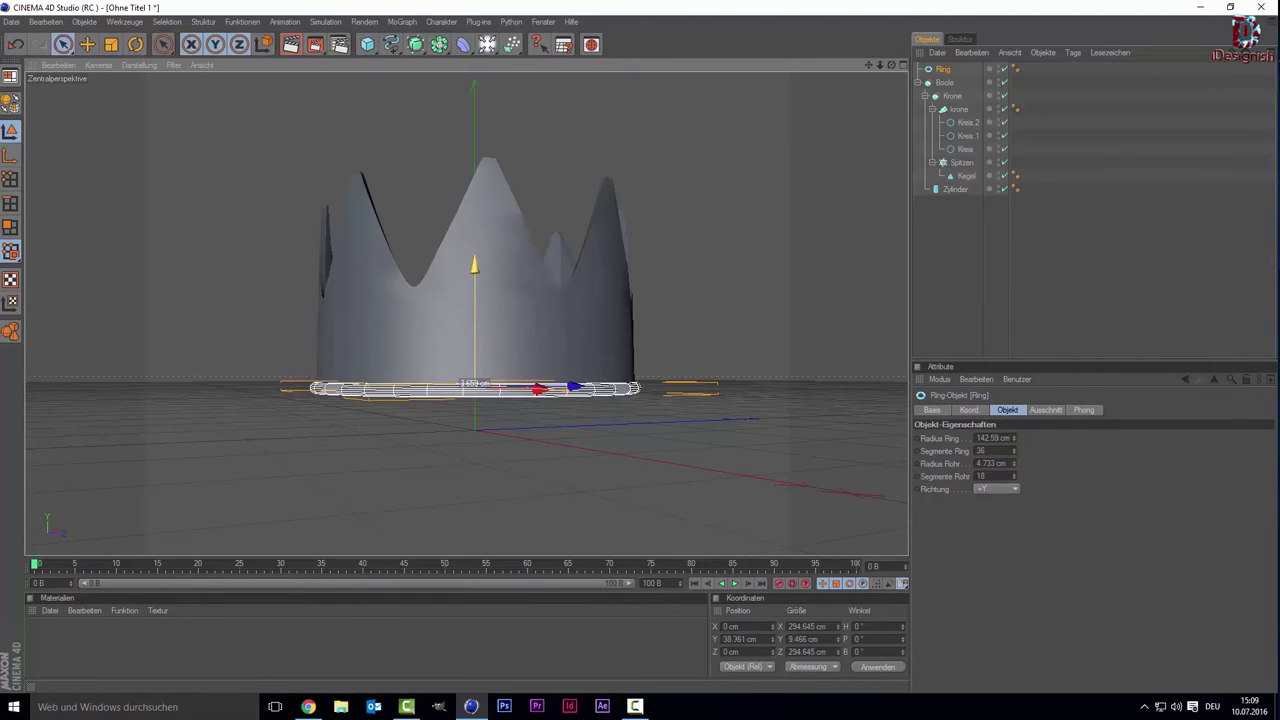
pyautogui.click(547, 463)
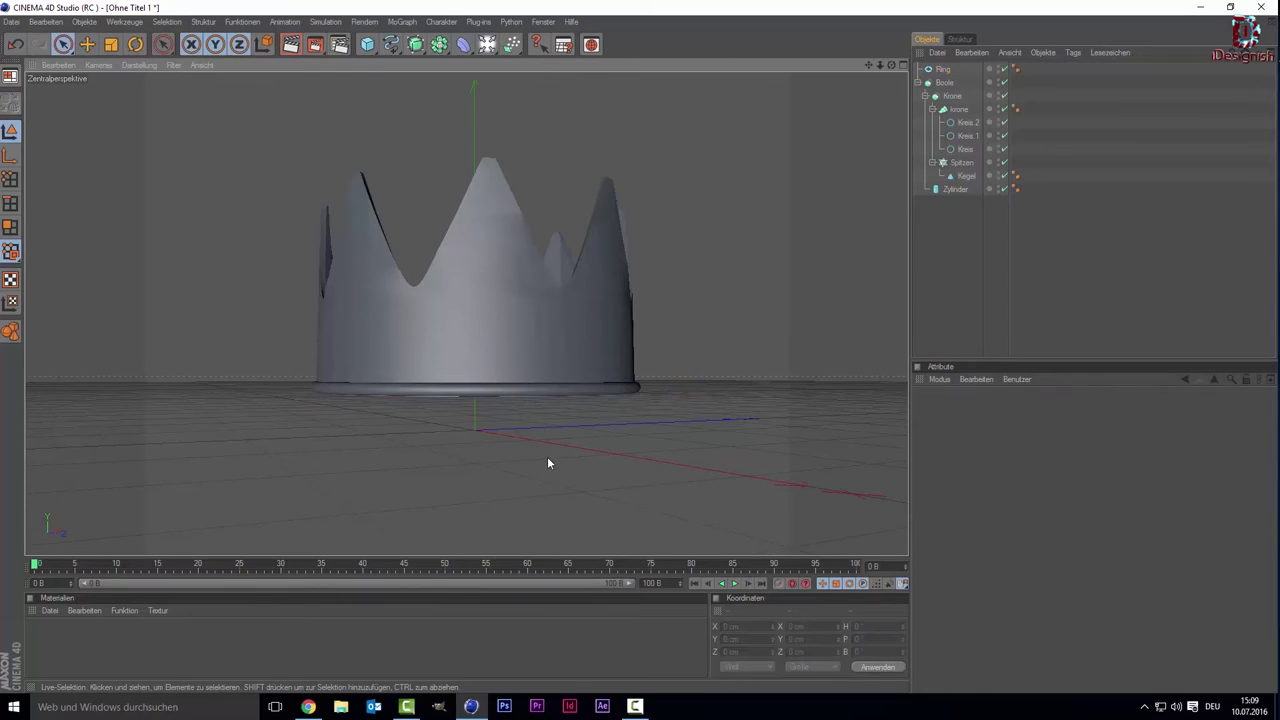
pyautogui.click(500, 390)
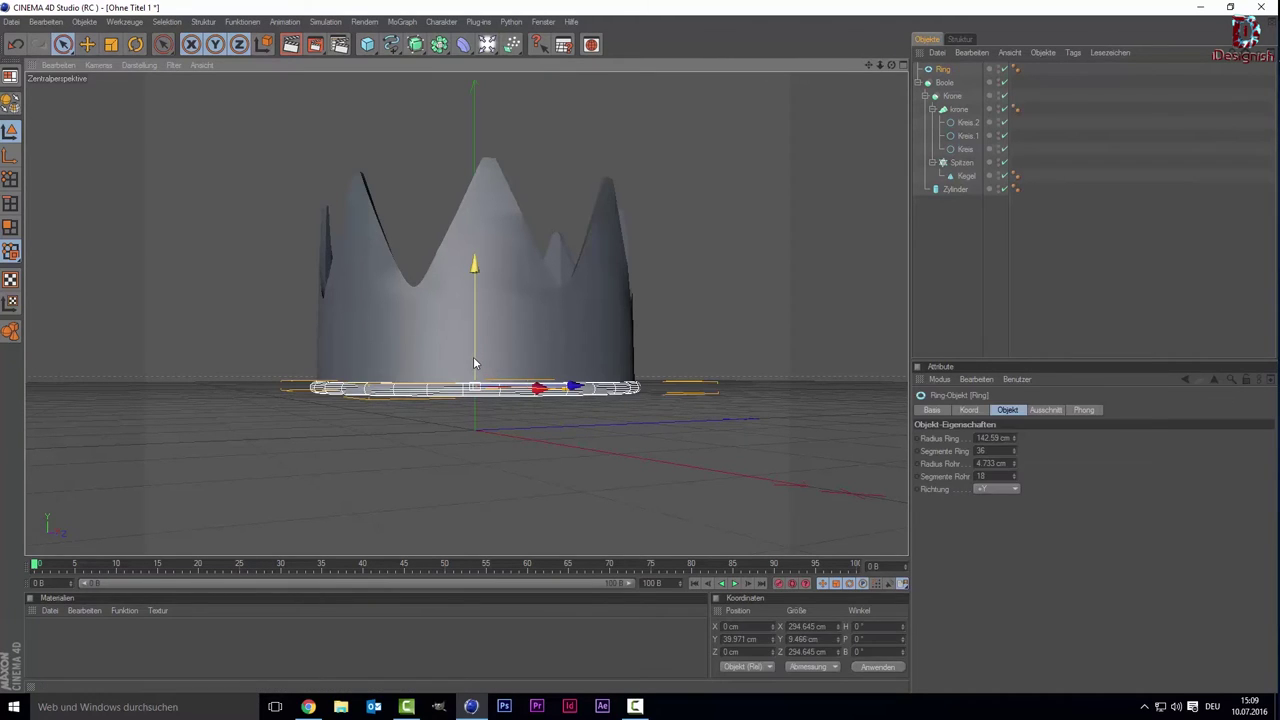
pyautogui.moveTo(473, 356); pyautogui.dragTo(473, 358)
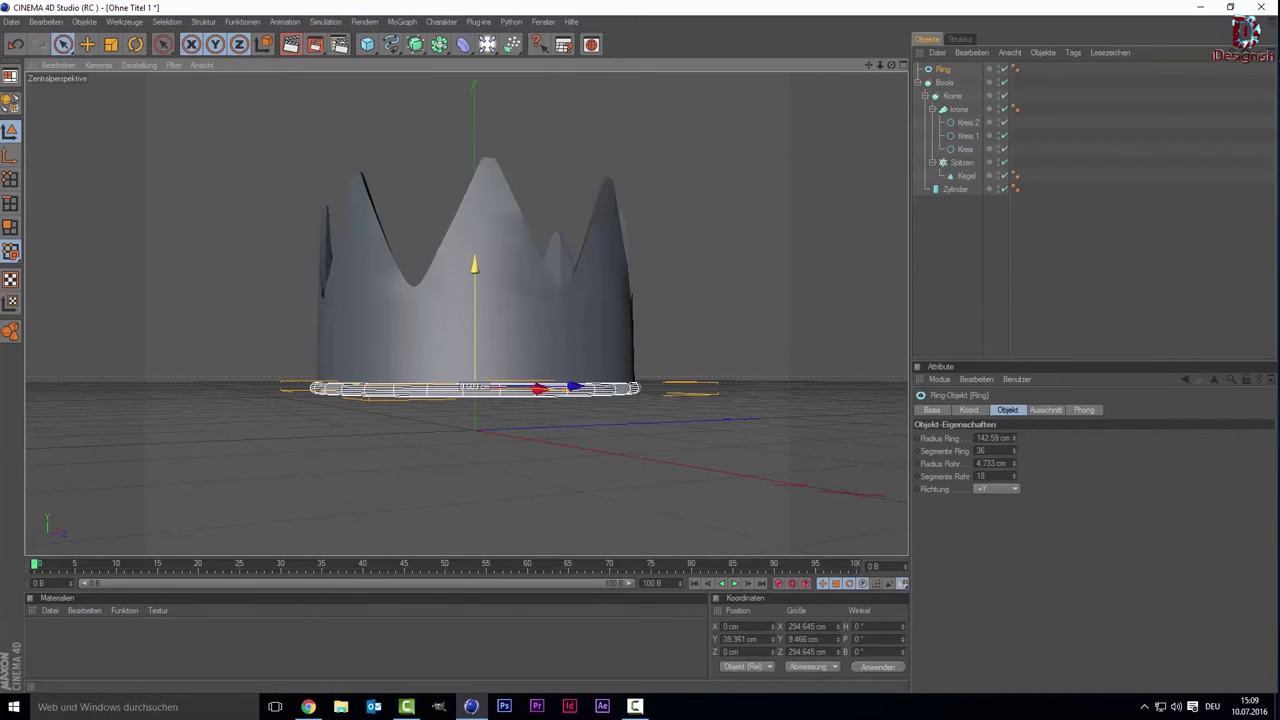
# Duplicate the Ring as Ring 1 and raise the copy to about Y 75 cm above the base ring.
pyautogui.click(519, 462)
pyautogui.click(502, 390)
pyautogui.keyDown('ctrl'); pyautogui.moveTo(477, 385); pyautogui.dragTo(476, 342); pyautogui.keyUp('ctrl')
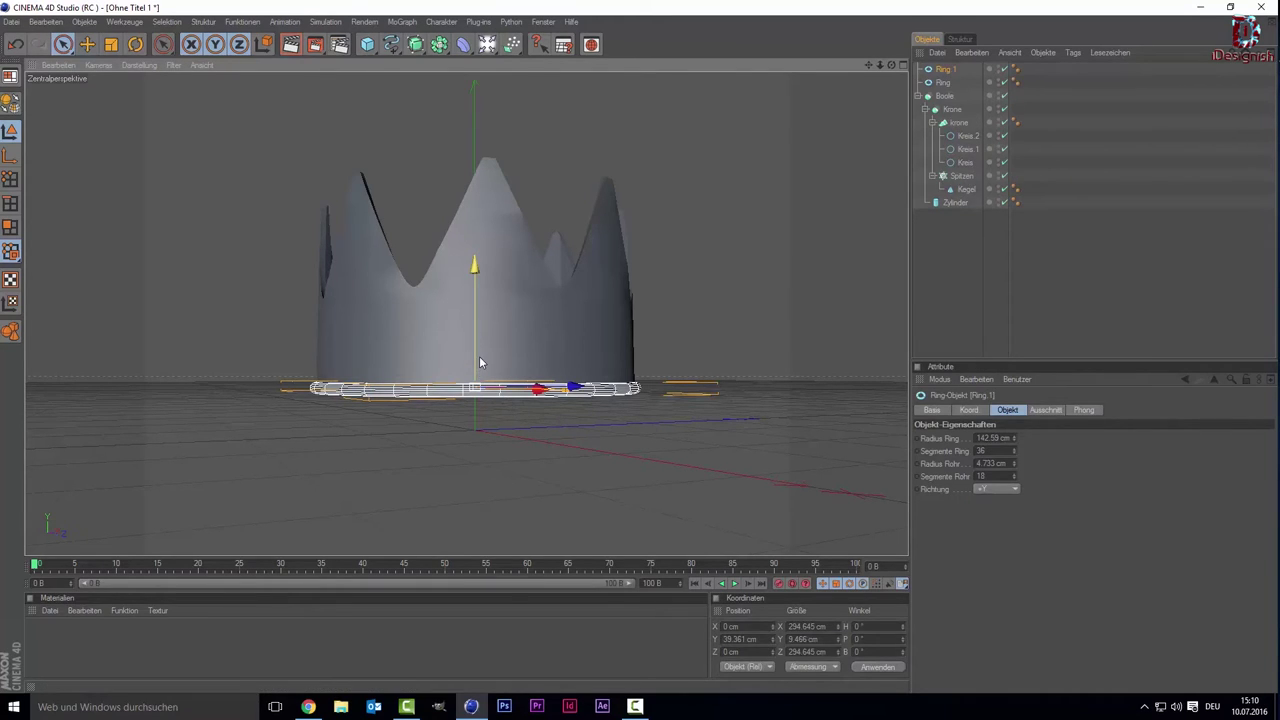
pyautogui.moveTo(476, 342); pyautogui.dragTo(476, 340)
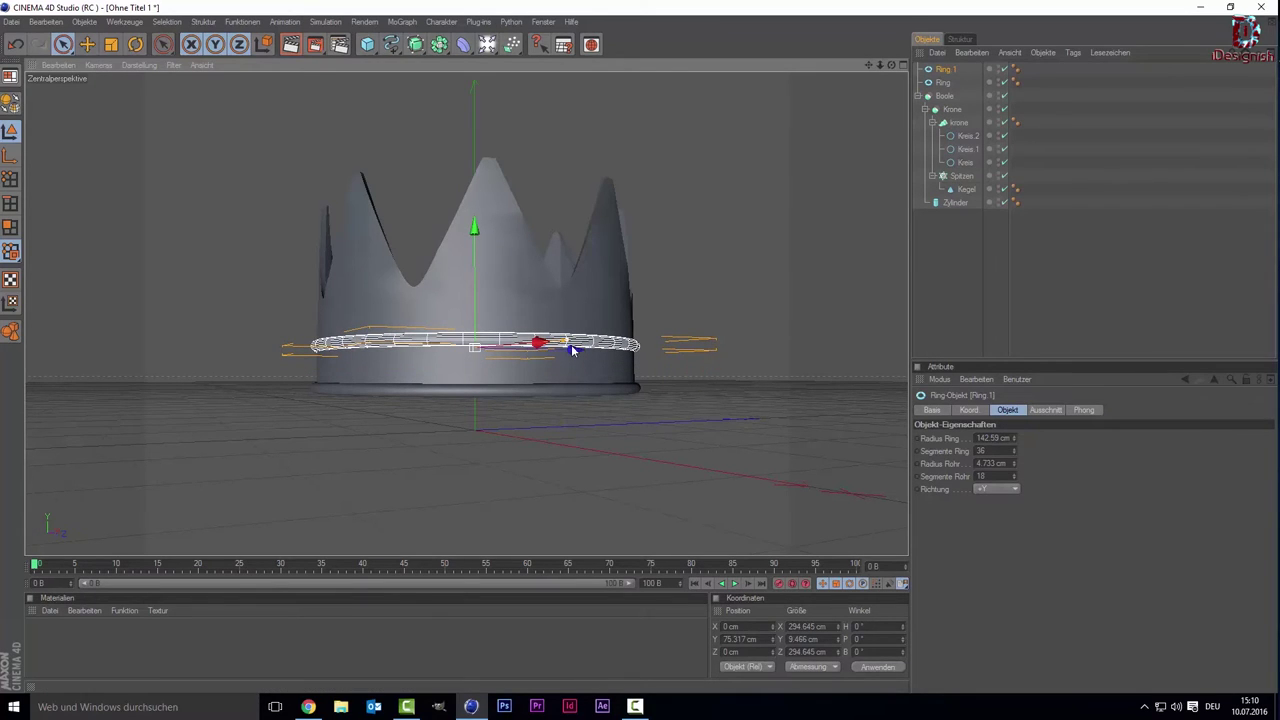
pyautogui.click(621, 507)
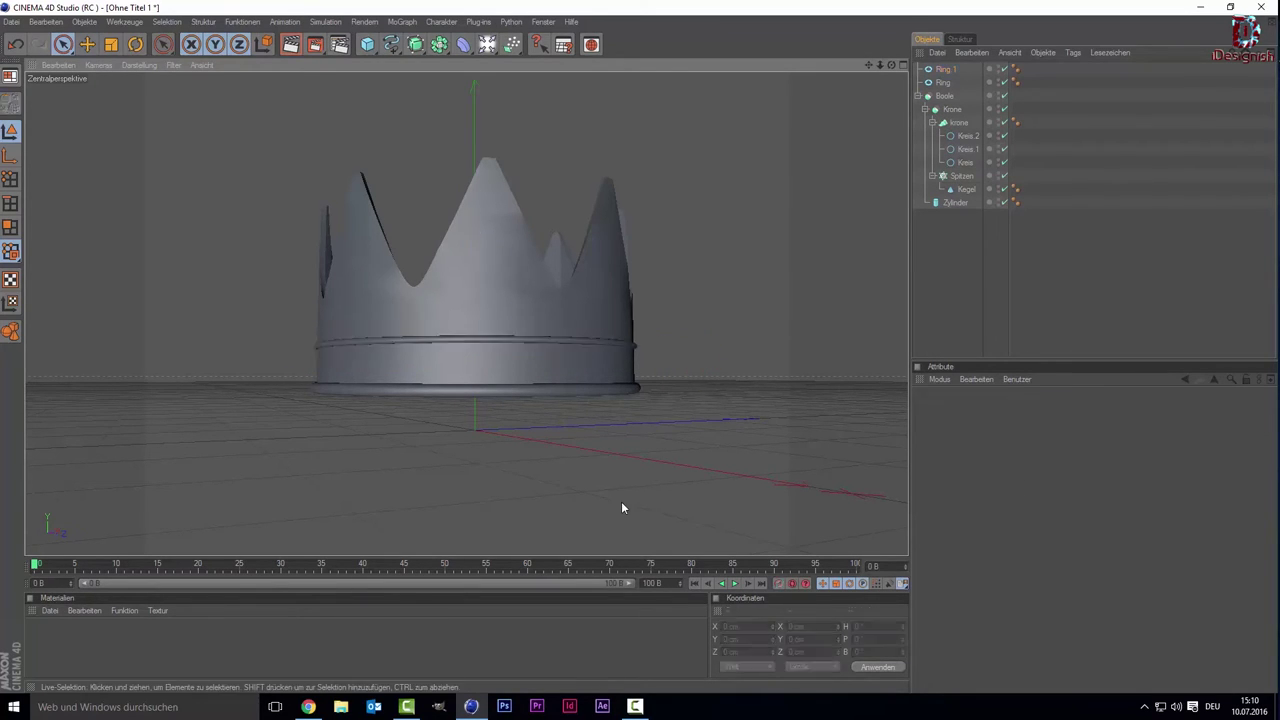
pyautogui.moveTo(893, 62); pyautogui.dragTo(895, 70)
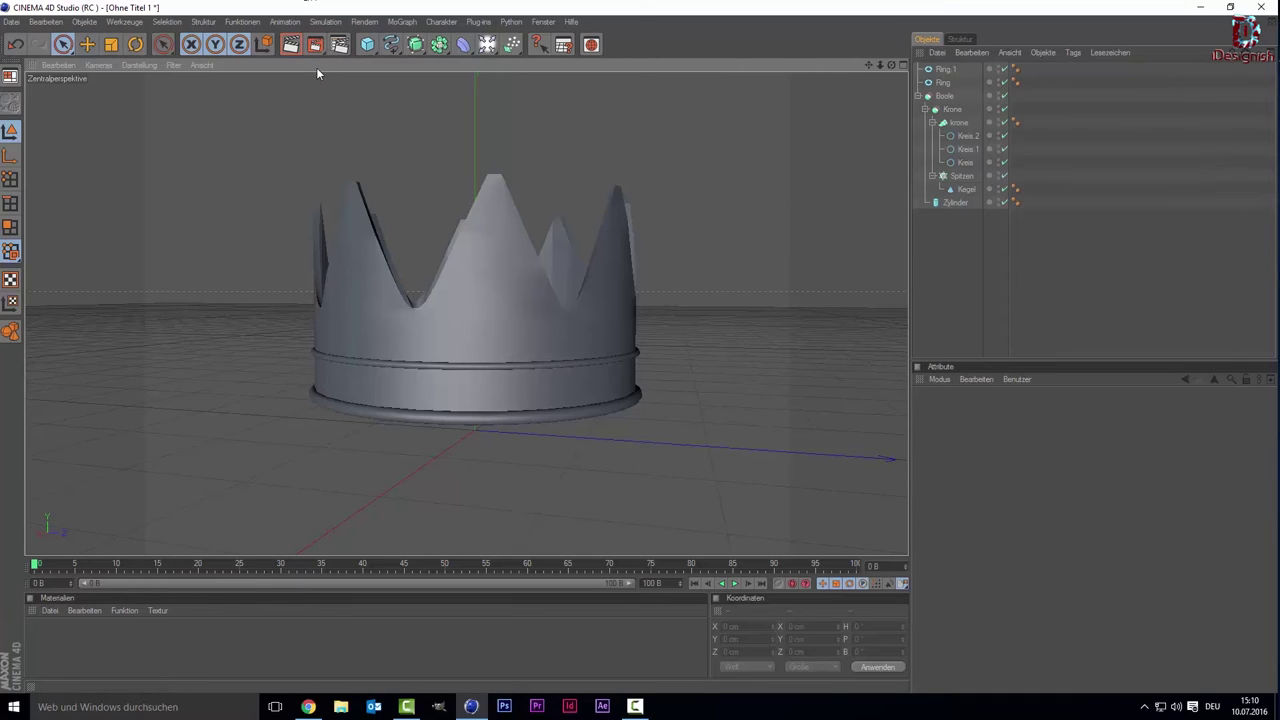
# Add a Kugel set to Halbkugel, rotated 90° on B, and move it in front of the crown.
pyautogui.click(368, 55)
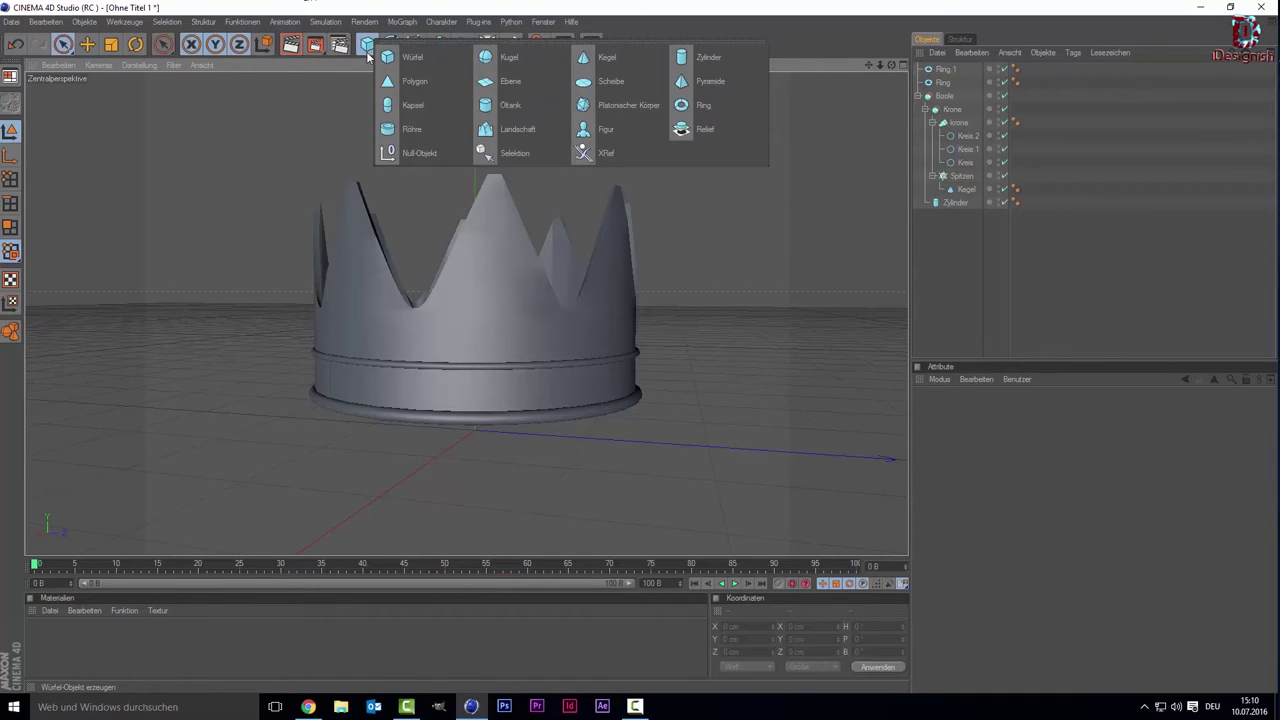
pyautogui.click(490, 57)
pyautogui.click(1000, 463)
pyautogui.click(996, 476)
pyautogui.click(1000, 465)
pyautogui.click(982, 538)
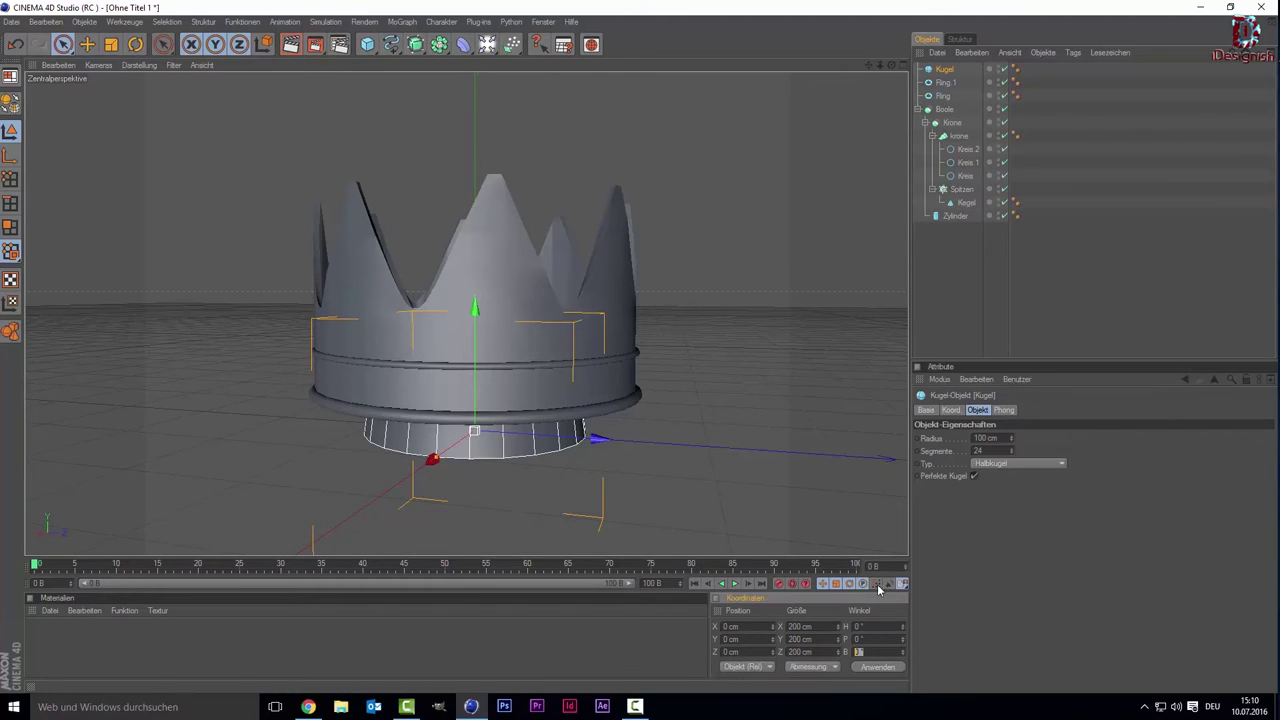
pyautogui.click(879, 652)
pyautogui.write('90')
pyautogui.press('Return')
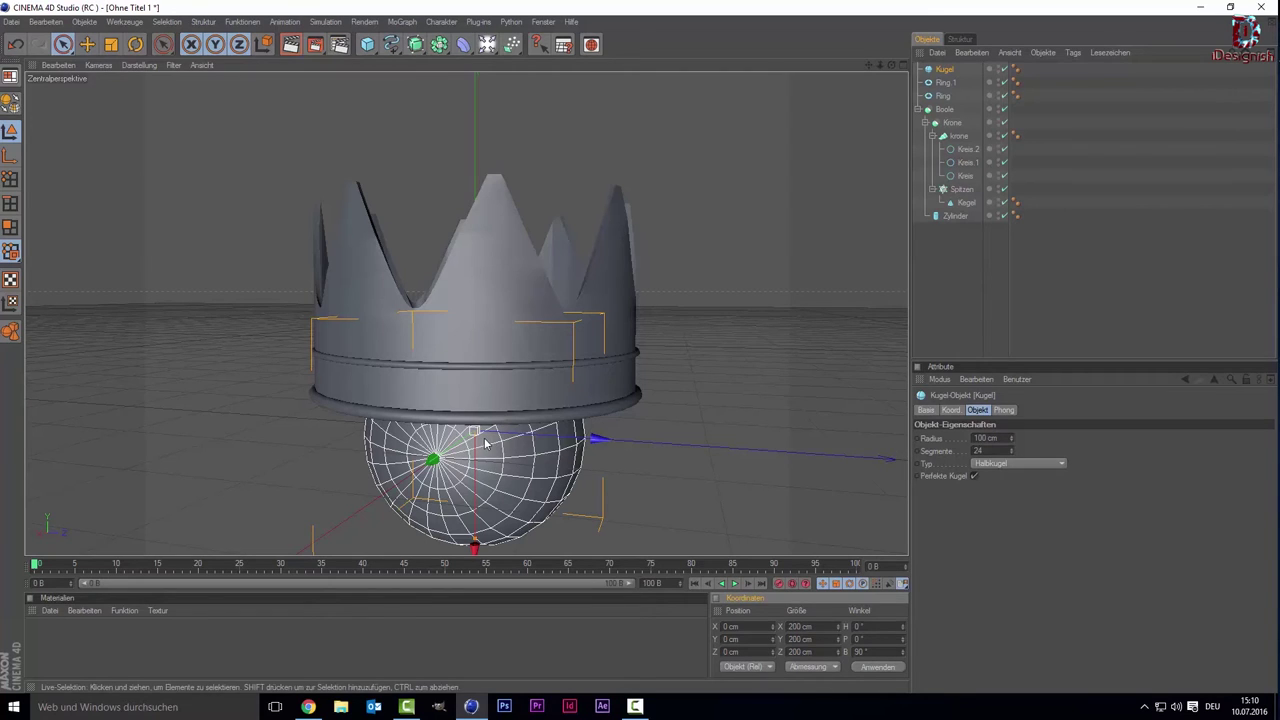
pyautogui.scroll(-2, 483, 443)
pyautogui.moveTo(476, 436); pyautogui.dragTo(476, 444)
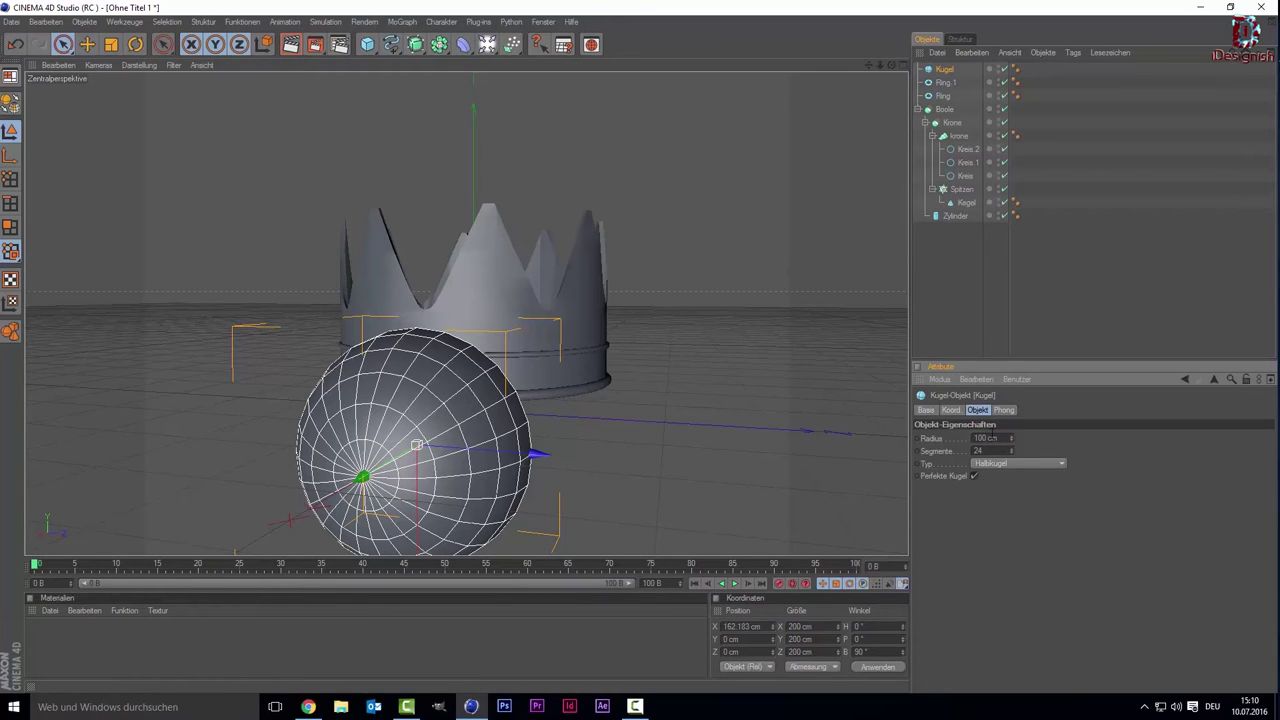
# Give the half-sphere 100 segments and add a Röhre tube object.
pyautogui.click(760, 455)
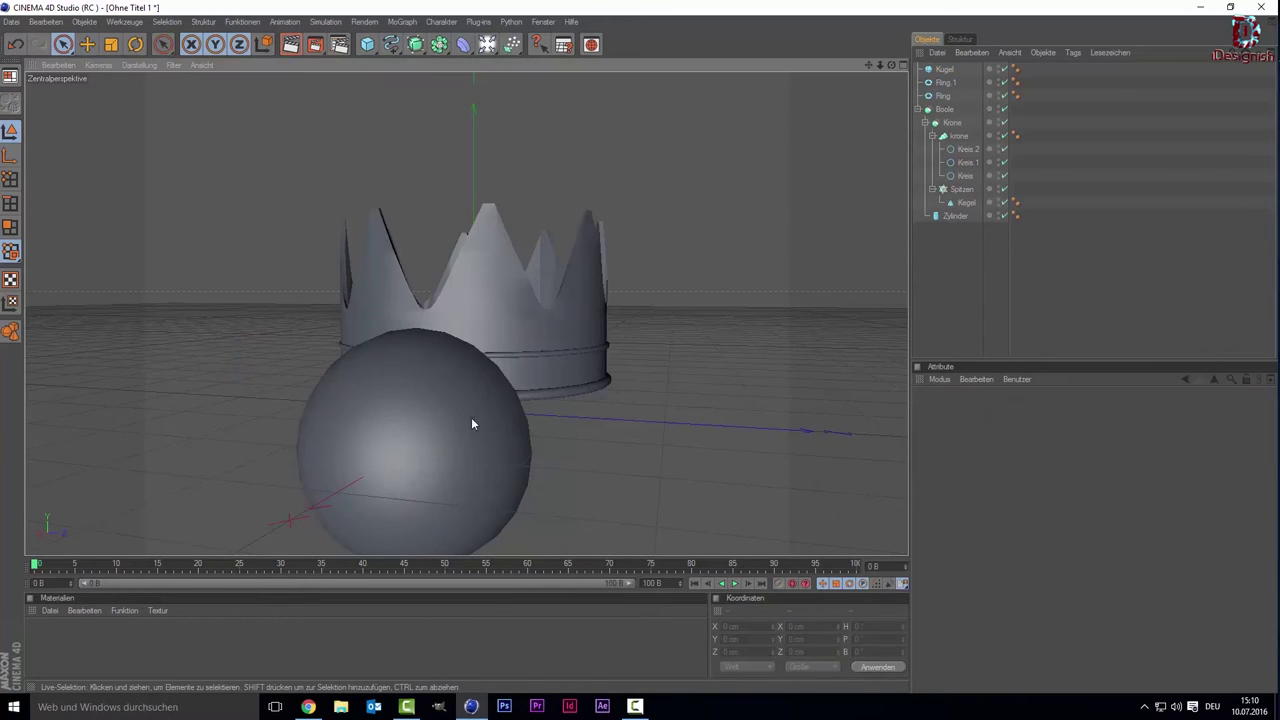
pyautogui.click(490, 377)
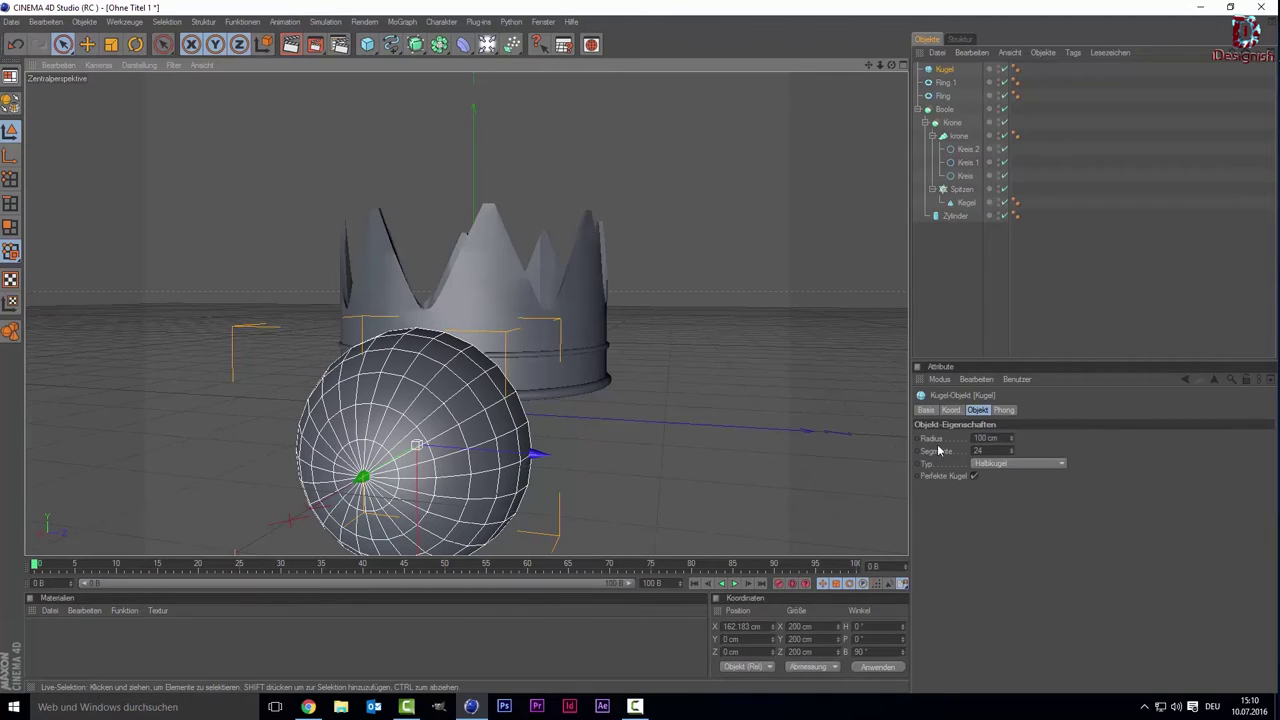
pyautogui.click(990, 451)
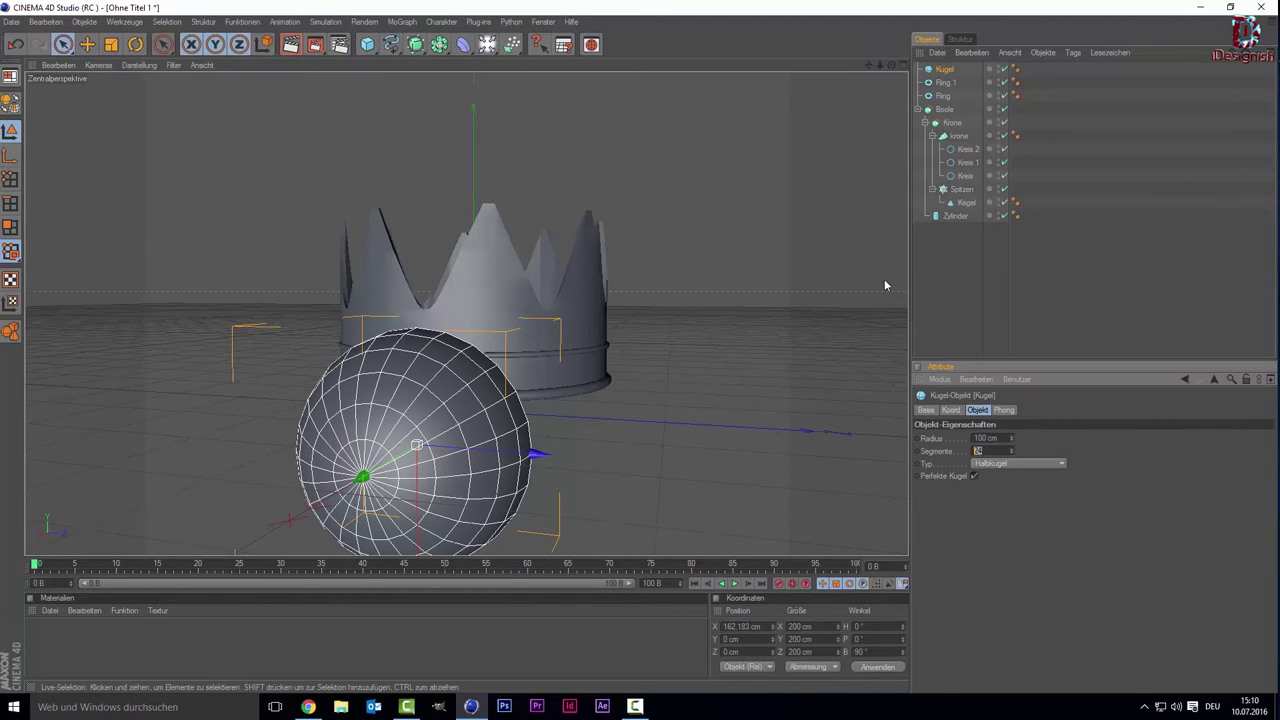
pyautogui.write('100')
pyautogui.press('Return')
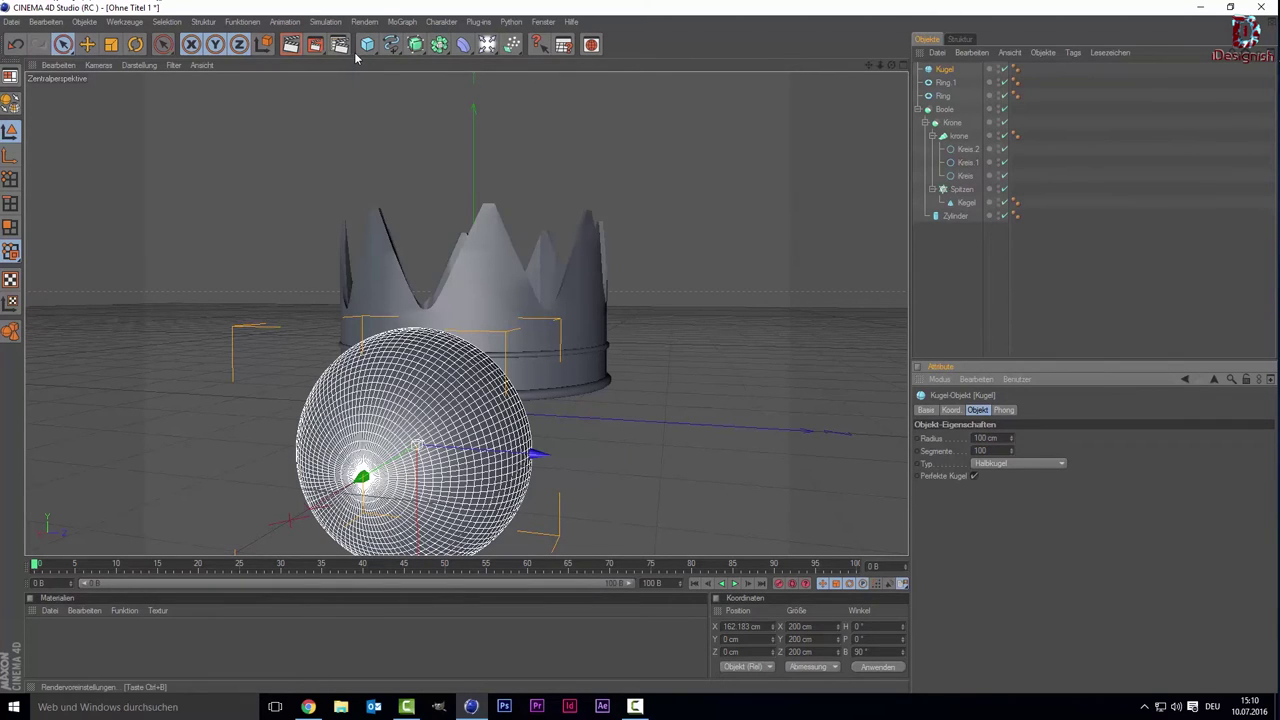
pyautogui.moveTo(362, 50); pyautogui.dragTo(430, 130)
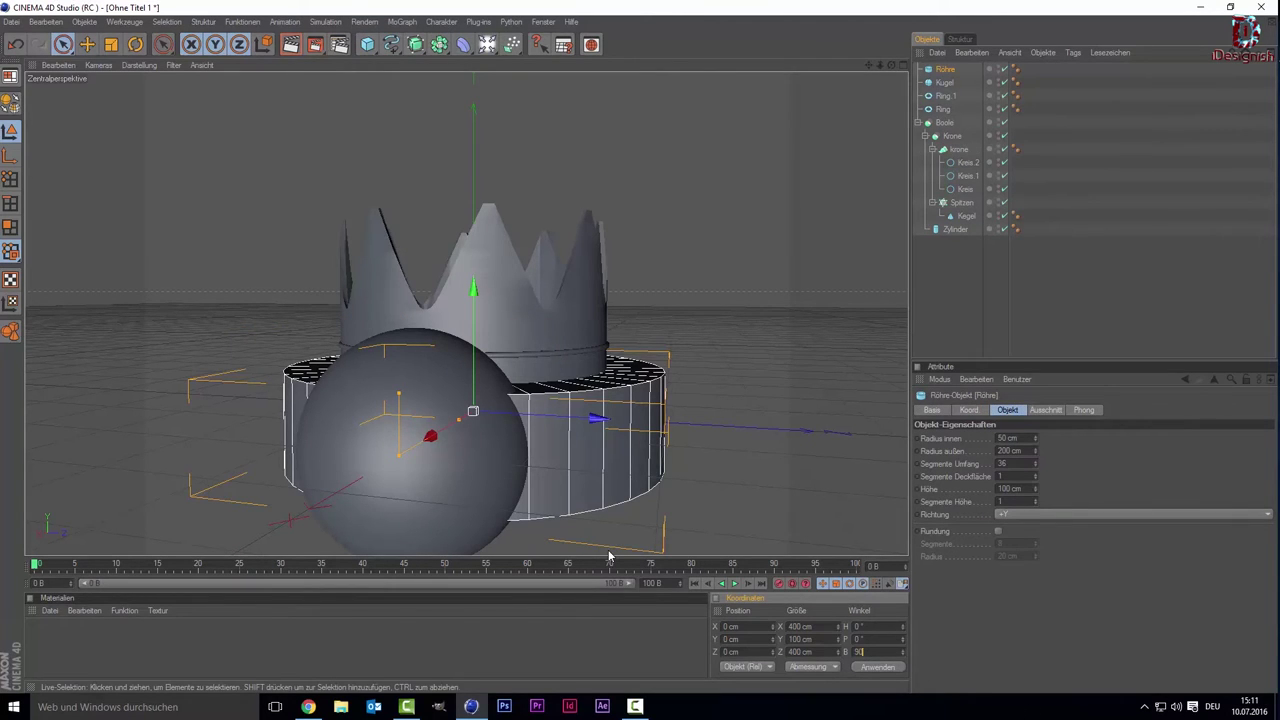
# Stand the Röhre upright at B 90°, shrink it onto the half-sphere, and tighten its outer radius to 103.545 cm.
pyautogui.press('Return')
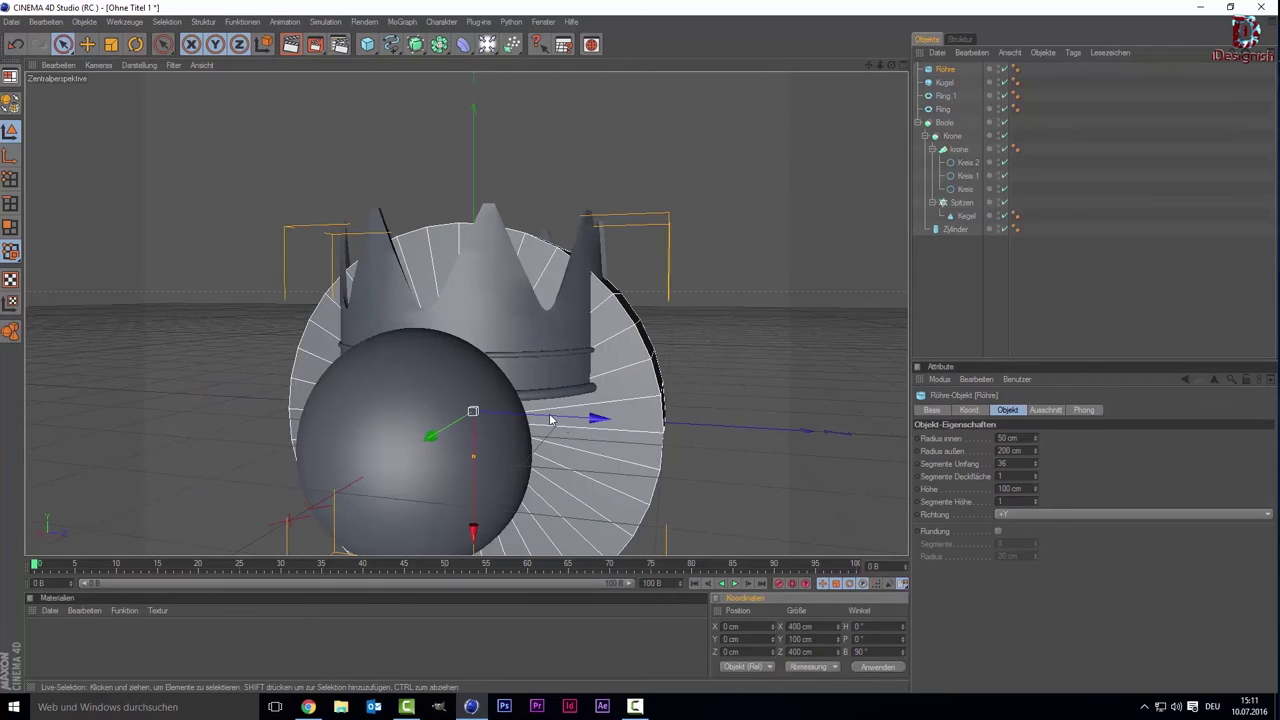
pyautogui.scroll(-3, 549, 420)
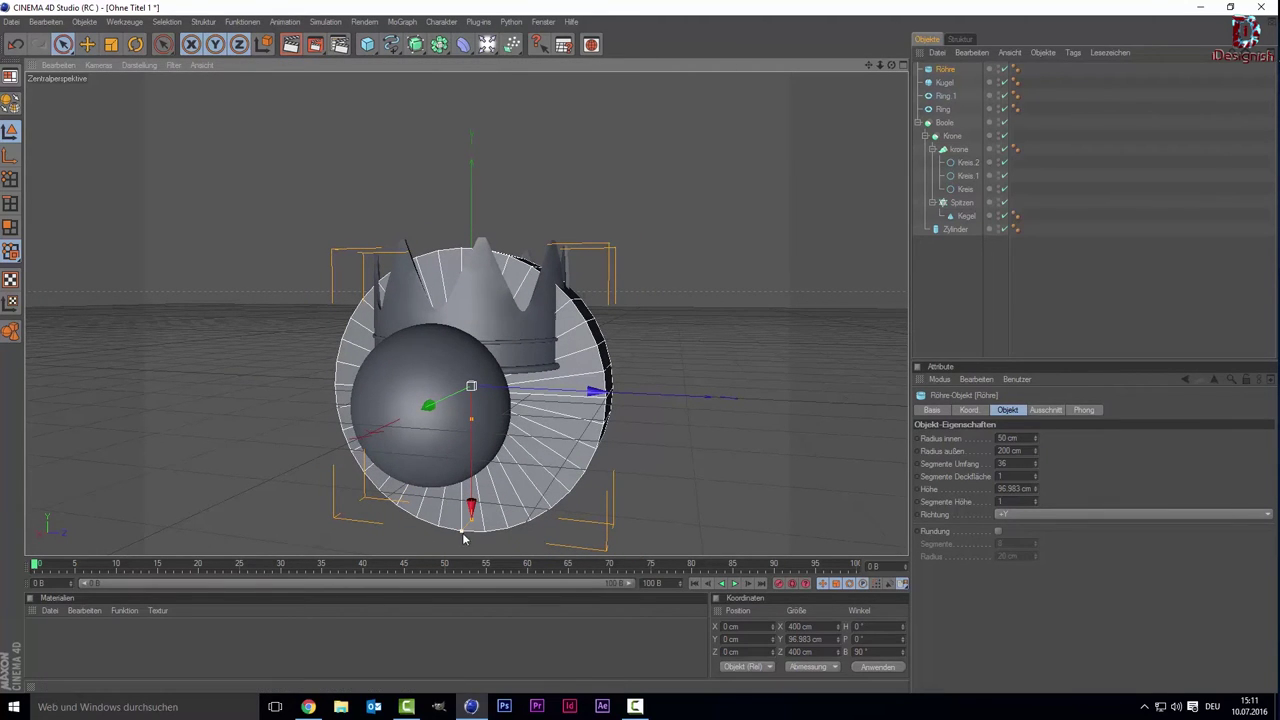
pyautogui.moveTo(461, 531); pyautogui.dragTo(462, 466)
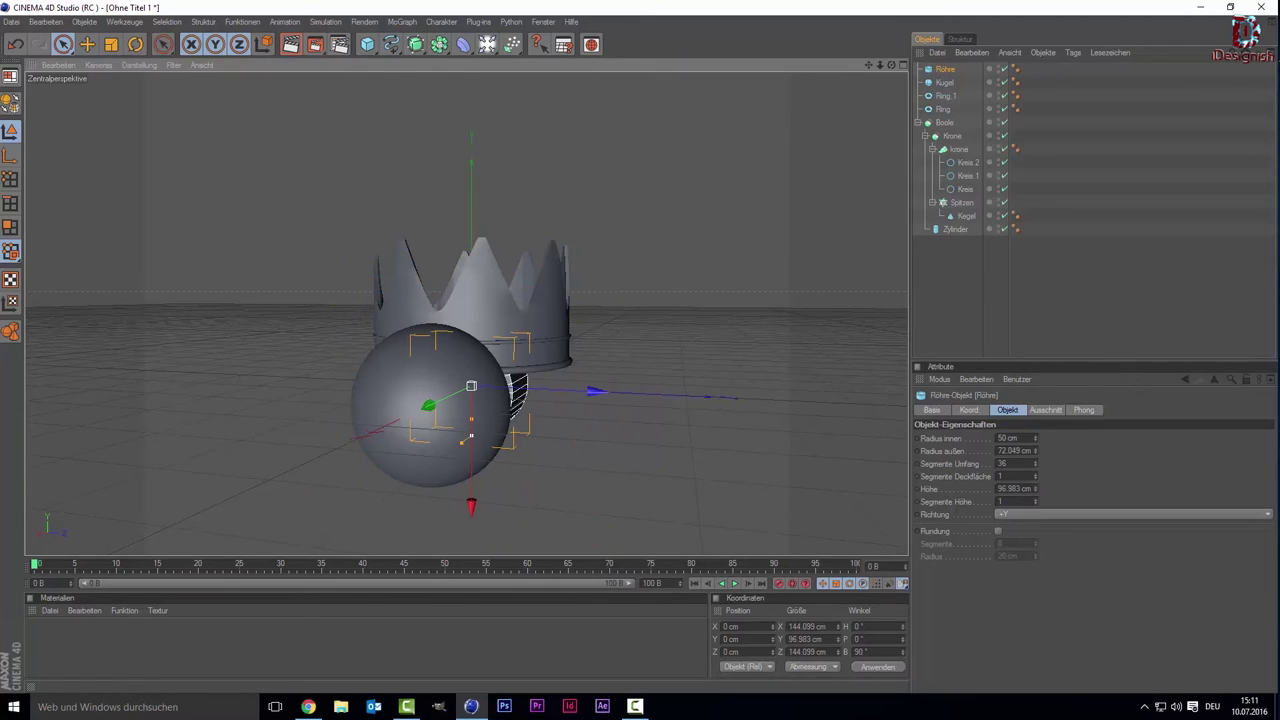
pyautogui.press('t')
pyautogui.press('space')
pyautogui.moveTo(471, 510); pyautogui.dragTo(438, 520)
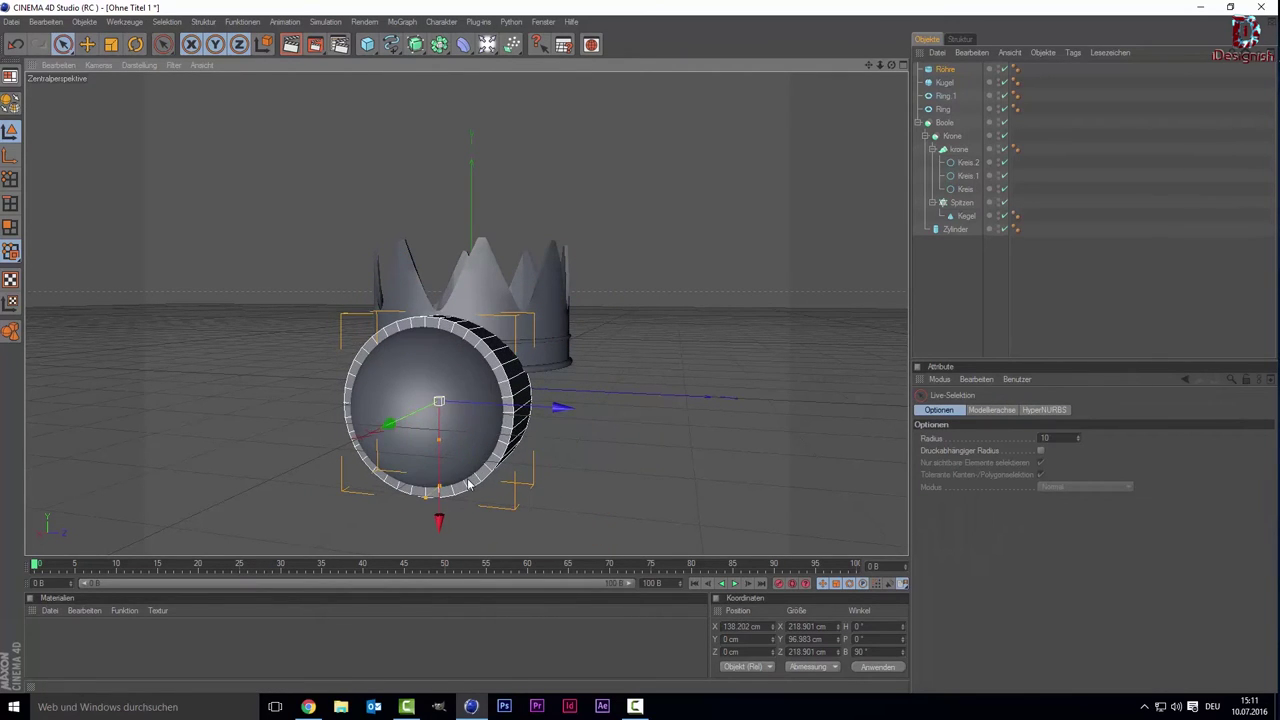
pyautogui.click(422, 497)
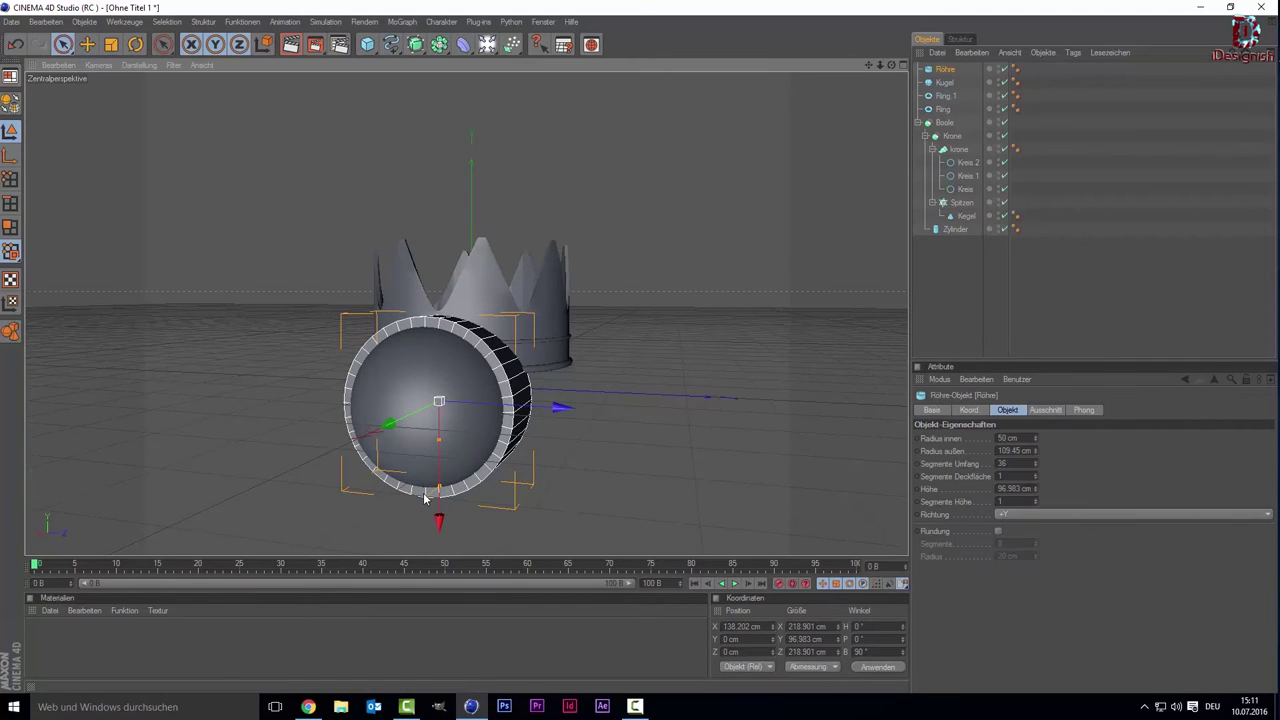
pyautogui.moveTo(425, 495); pyautogui.dragTo(425, 493)
pyautogui.moveTo(439, 490); pyautogui.dragTo(426, 492)
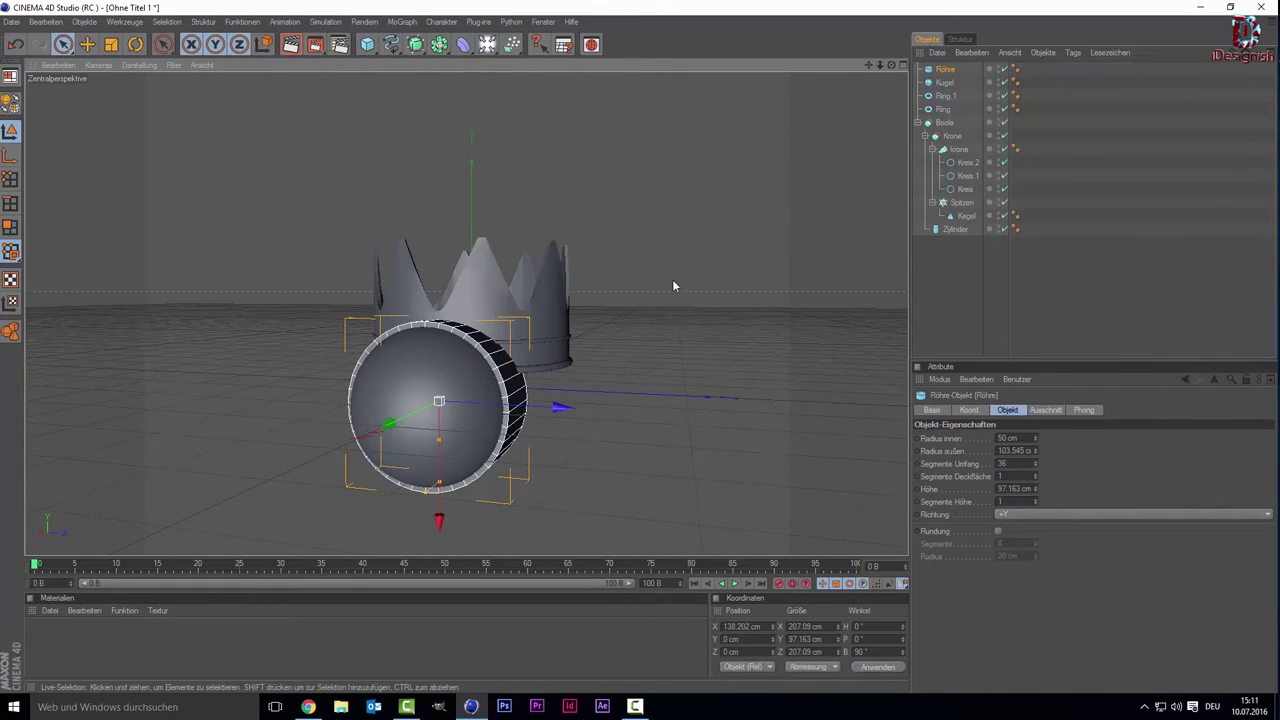
# Enable Rundung on the tube with a 26.772 cm radius, then select it together with the sphere.
pyautogui.moveTo(888, 67); pyautogui.dragTo(763, 347)
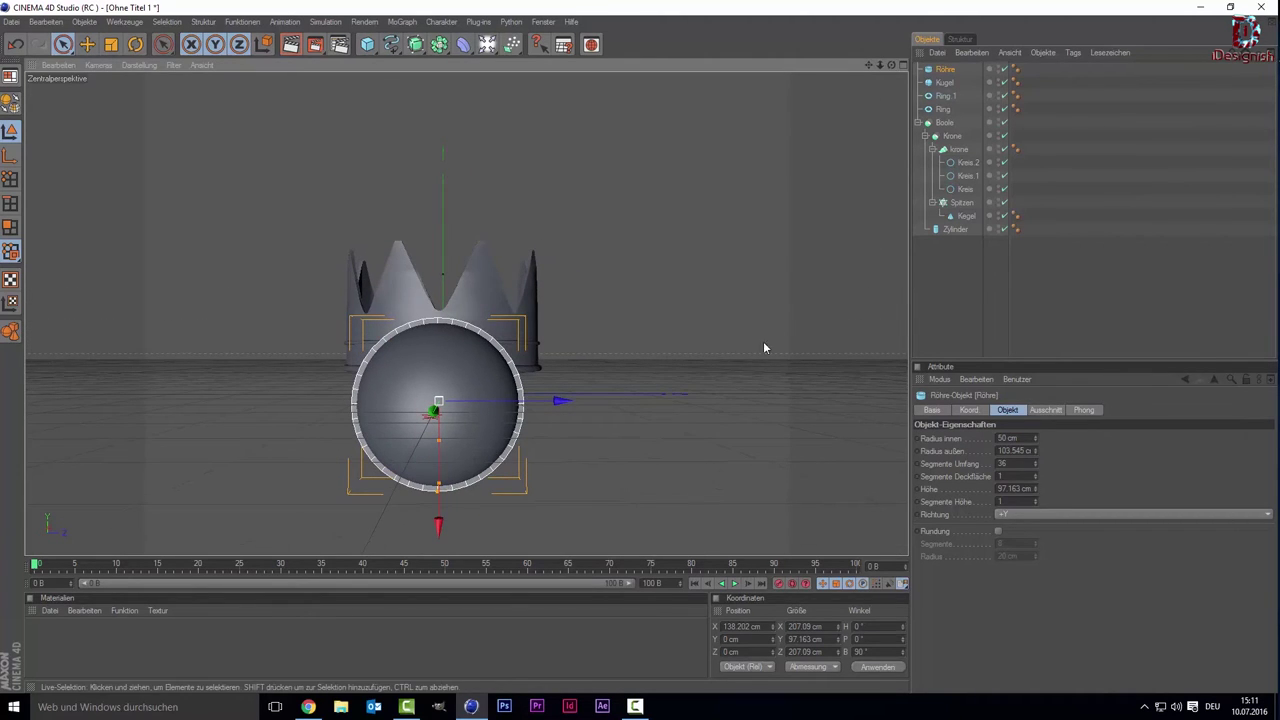
pyautogui.click(483, 437)
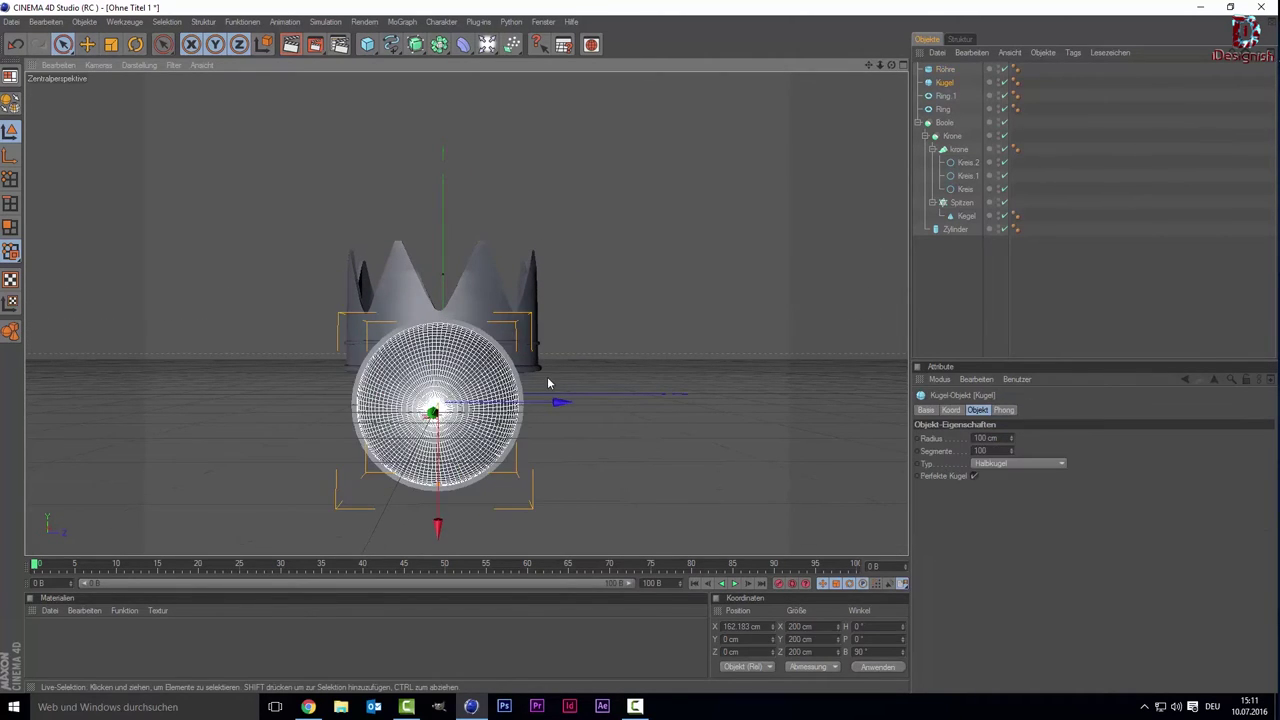
pyautogui.click(947, 69)
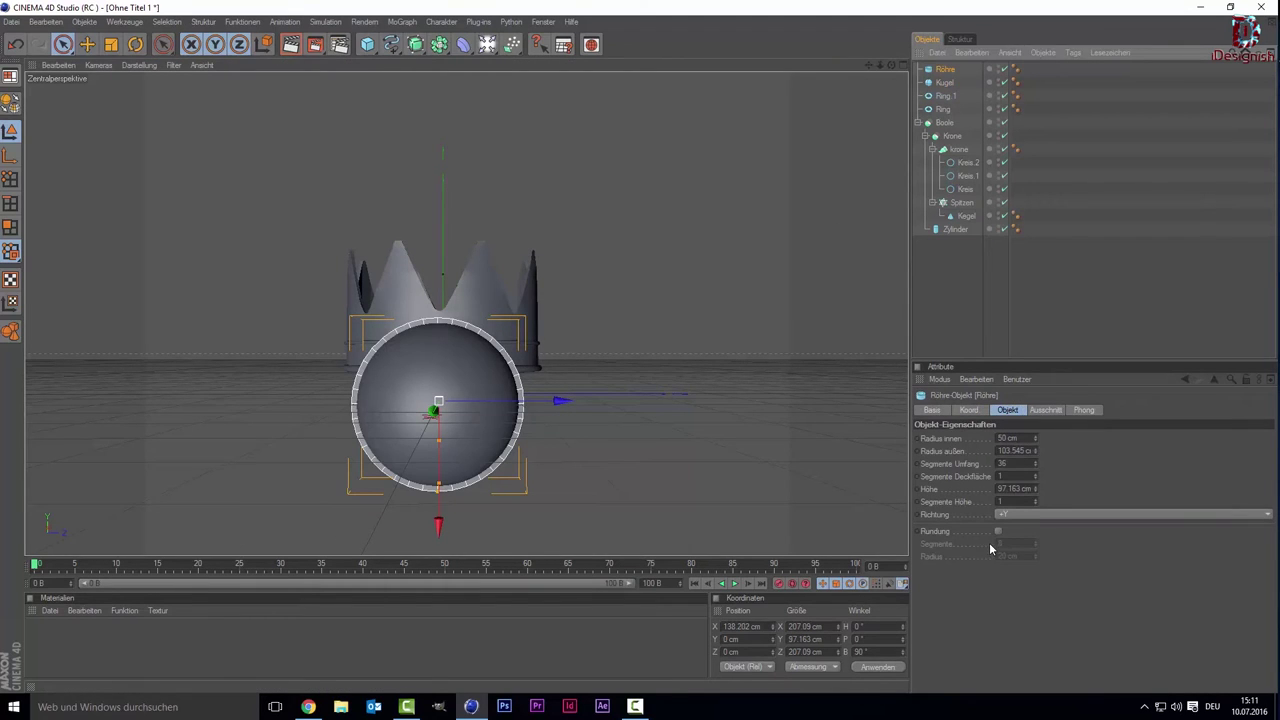
pyautogui.click(998, 531)
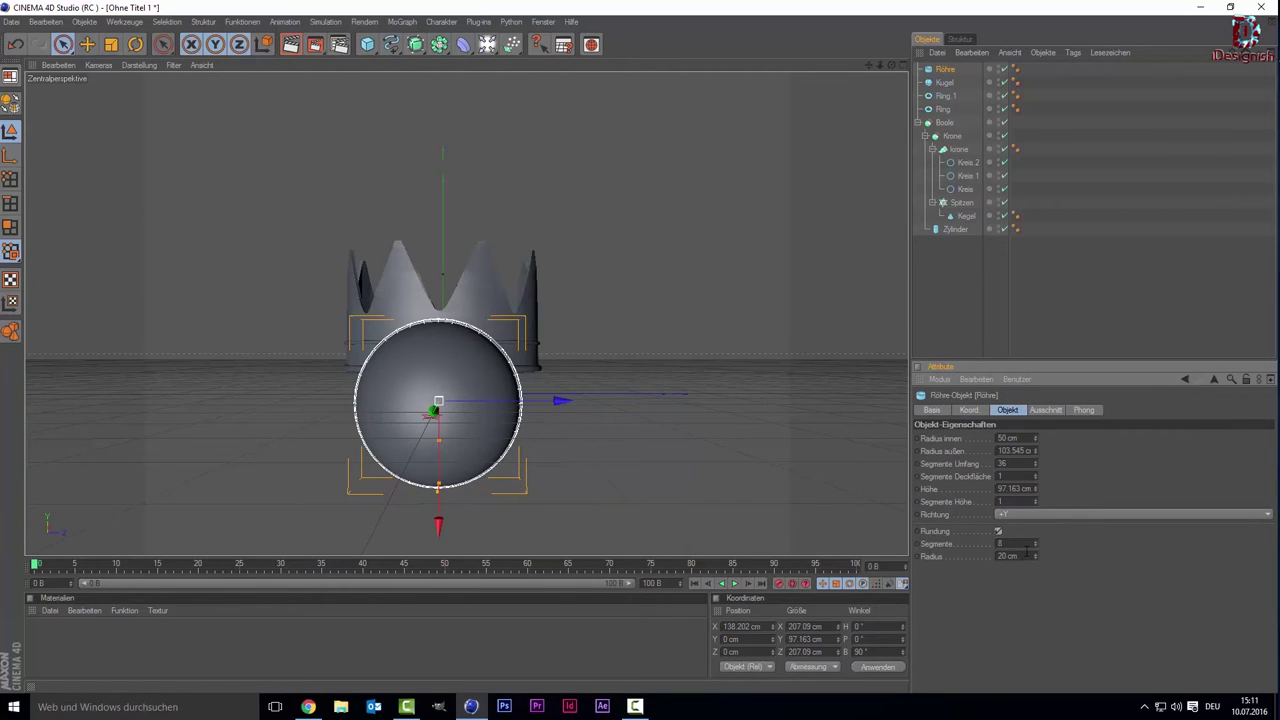
pyautogui.moveTo(1034, 557); pyautogui.dragTo(1034, 530)
pyautogui.click(859, 393)
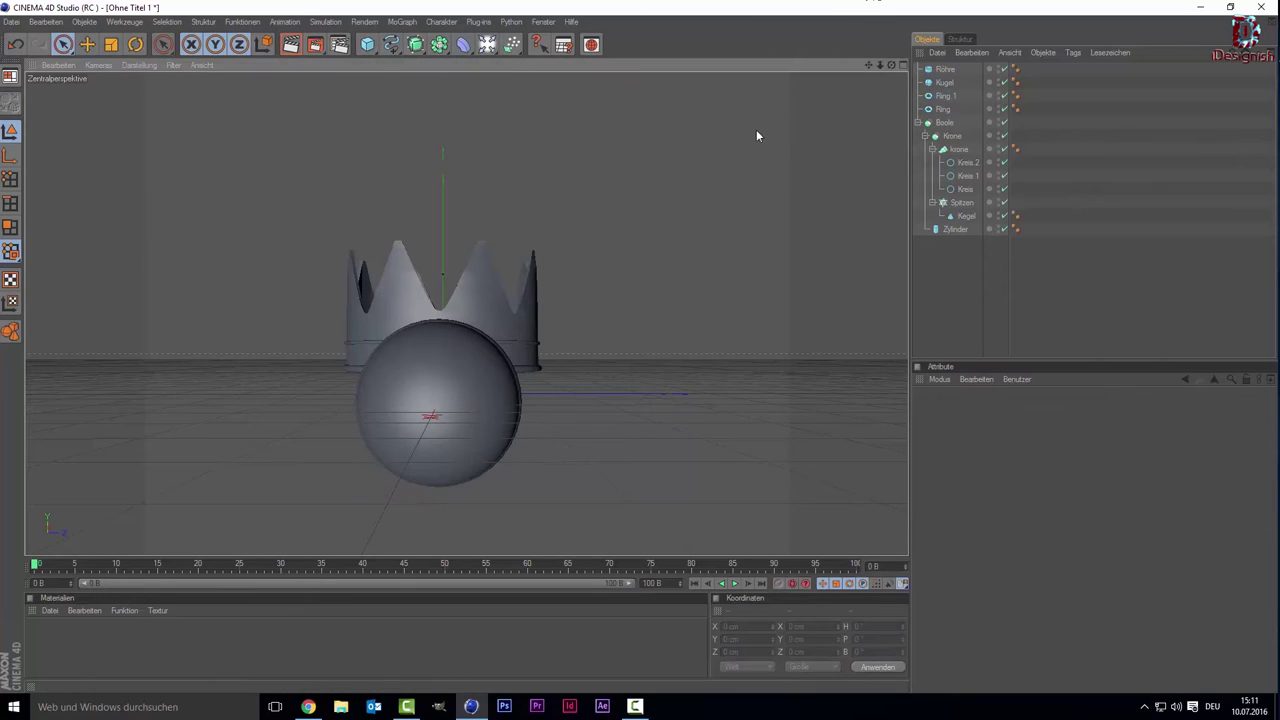
pyautogui.moveTo(895, 66); pyautogui.dragTo(536, 425)
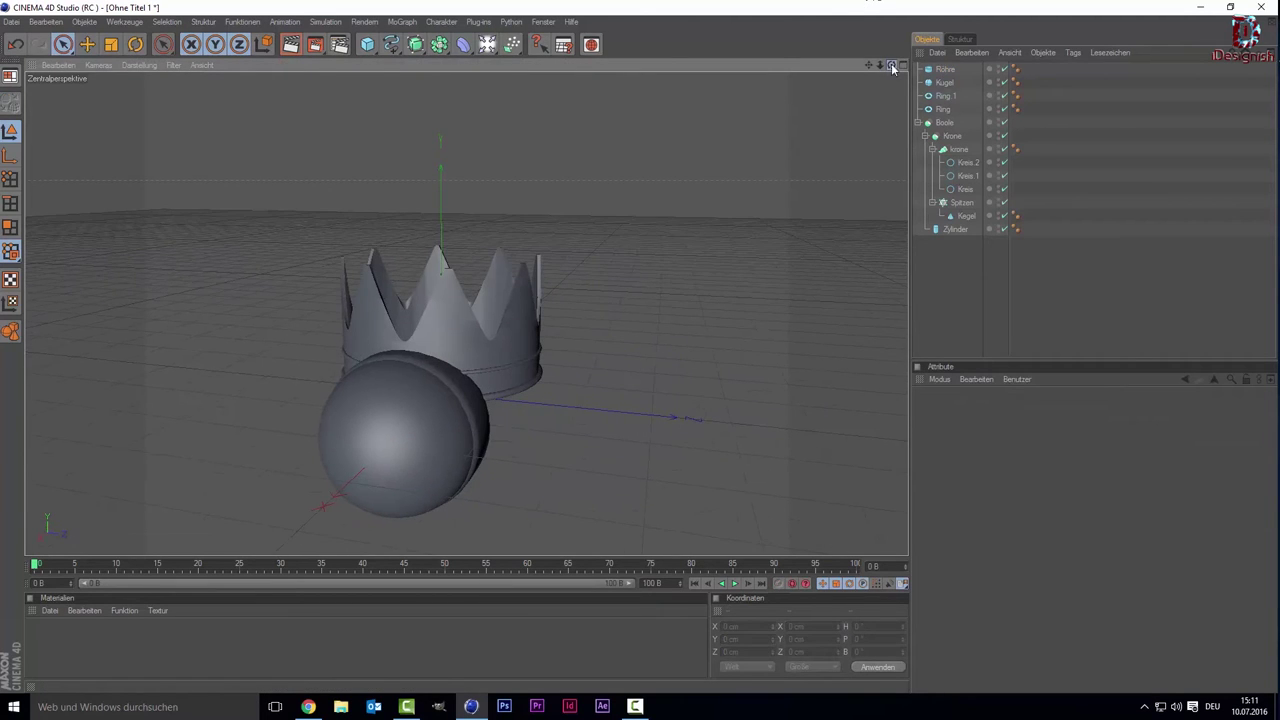
pyautogui.click(473, 420)
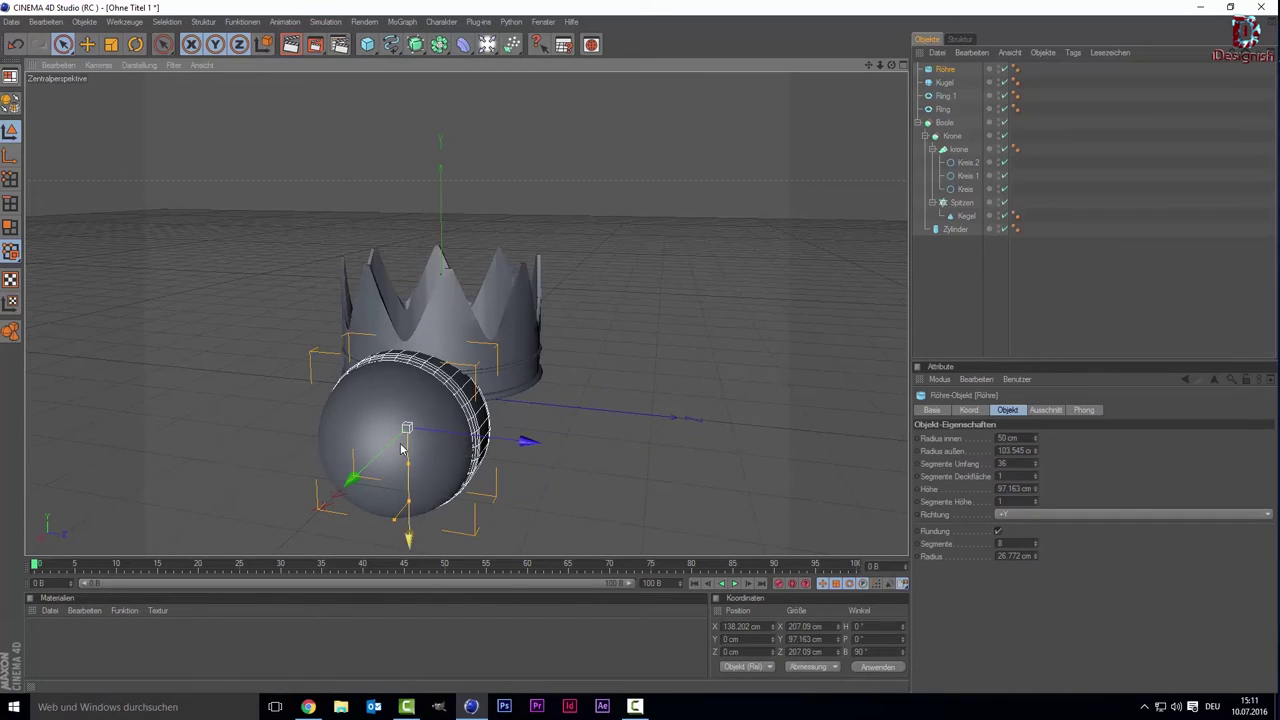
pyautogui.click(545, 449)
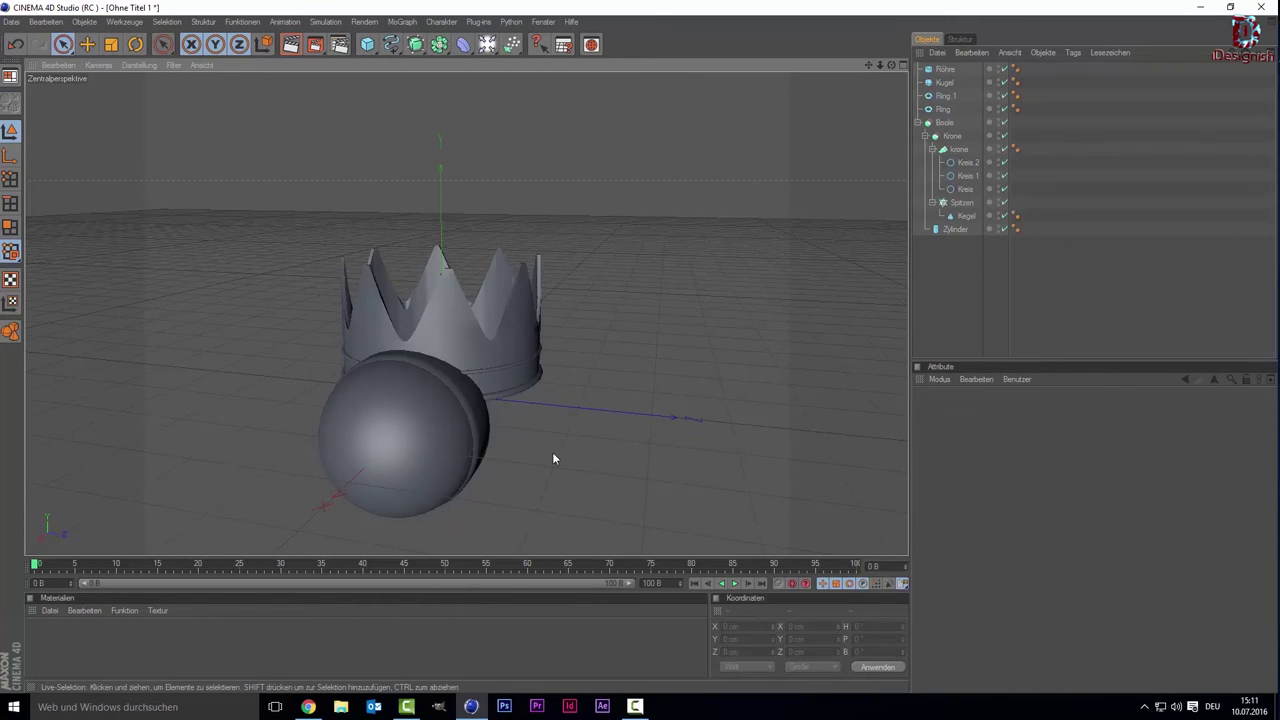
pyautogui.moveTo(1032, 82)
pyautogui.mouseDown()
pyautogui.moveTo(880, 22)
pyautogui.moveTo(896, 28)
pyautogui.mouseUp()
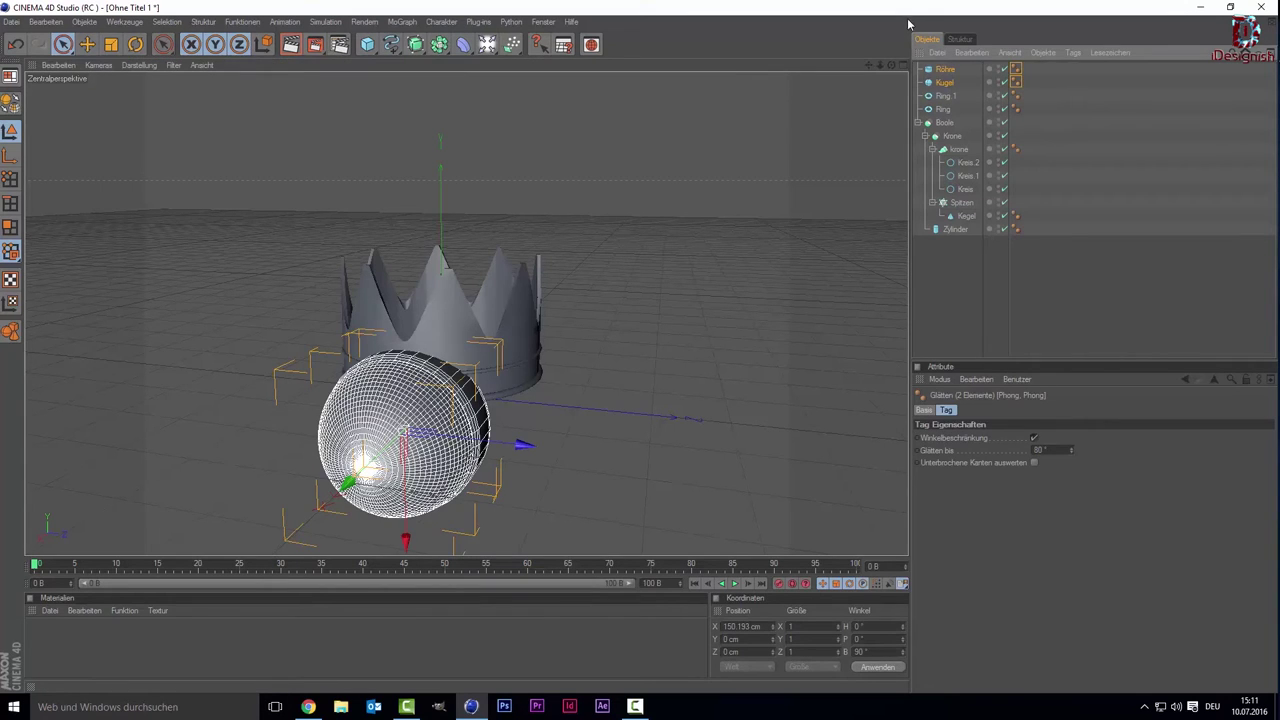
# Group sphere and tube into a Null-Objekt with Alt+G, scale it down, and move it onto the lower band's front.
pyautogui.hotkey('alt', 'g')
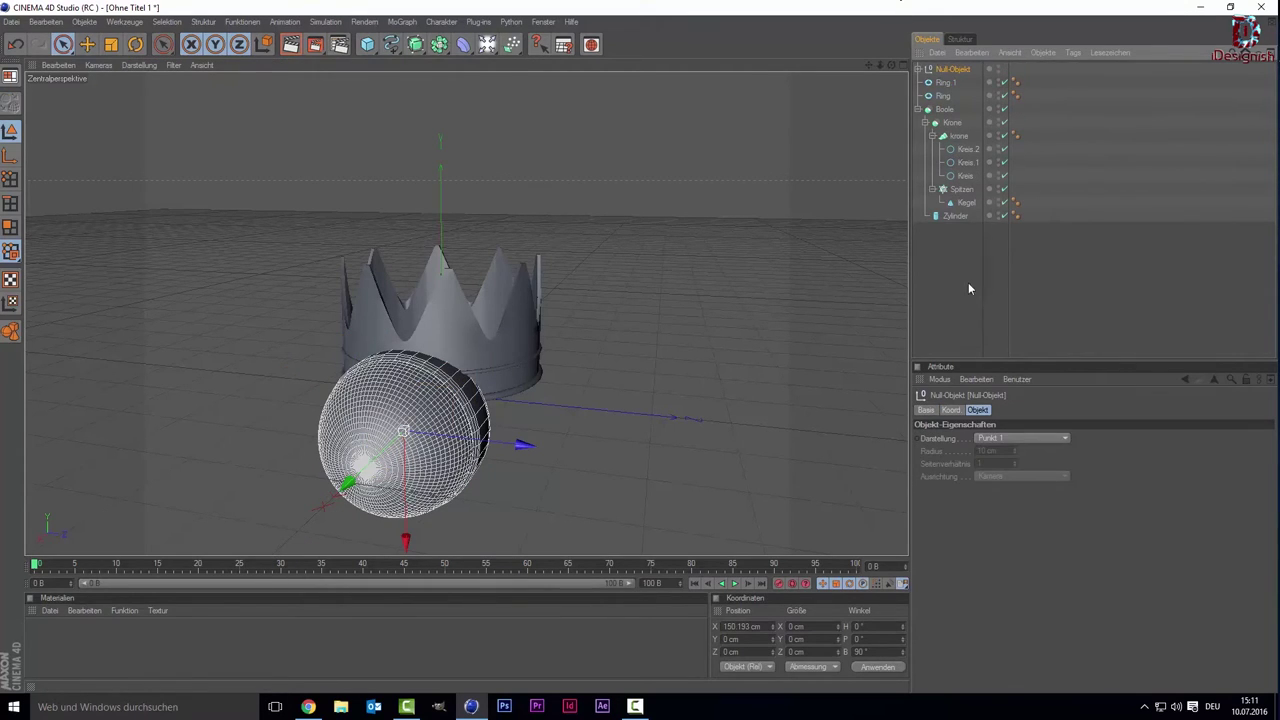
pyautogui.click(111, 45)
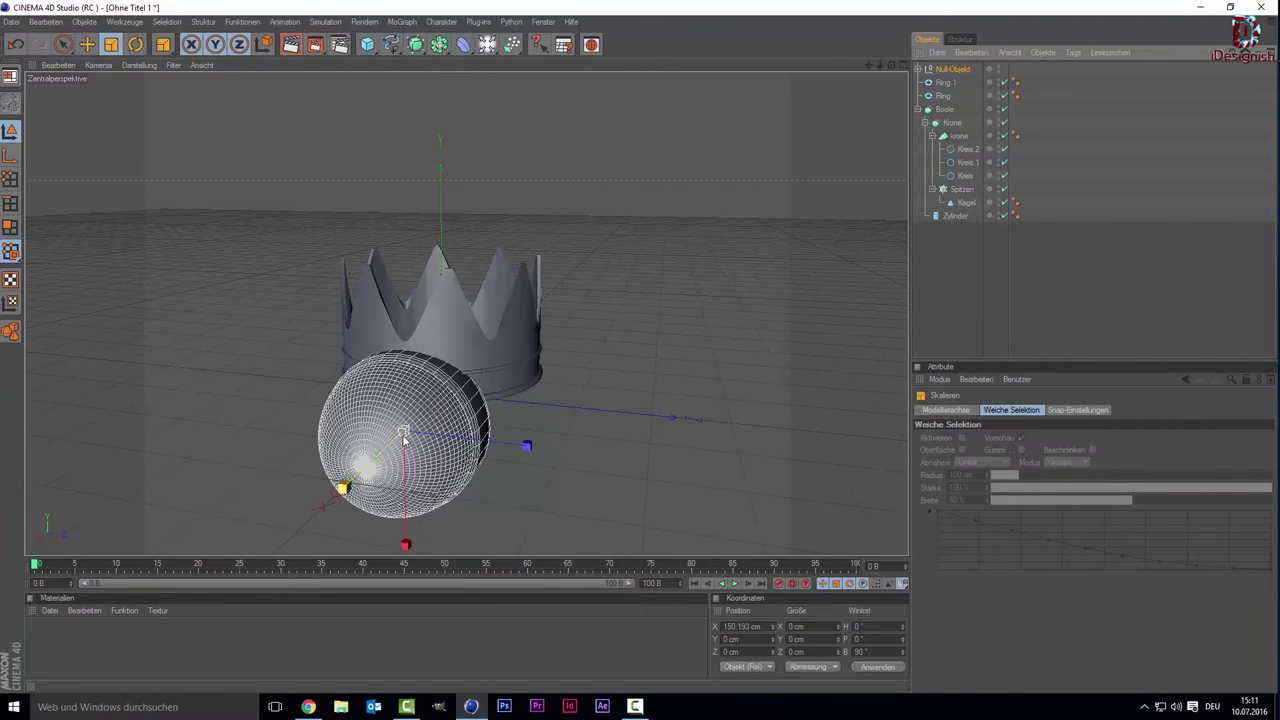
pyautogui.moveTo(403, 436); pyautogui.dragTo(380, 436)
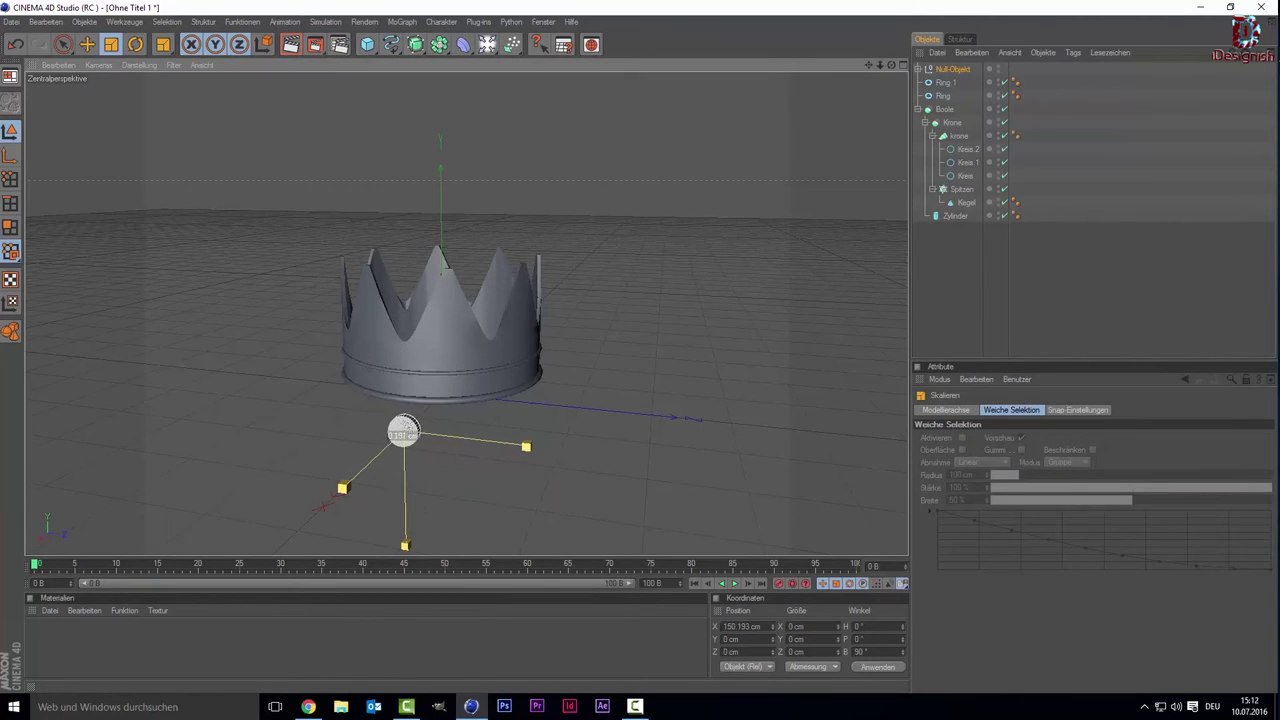
pyautogui.scroll(3, 380, 400)
pyautogui.press('space')
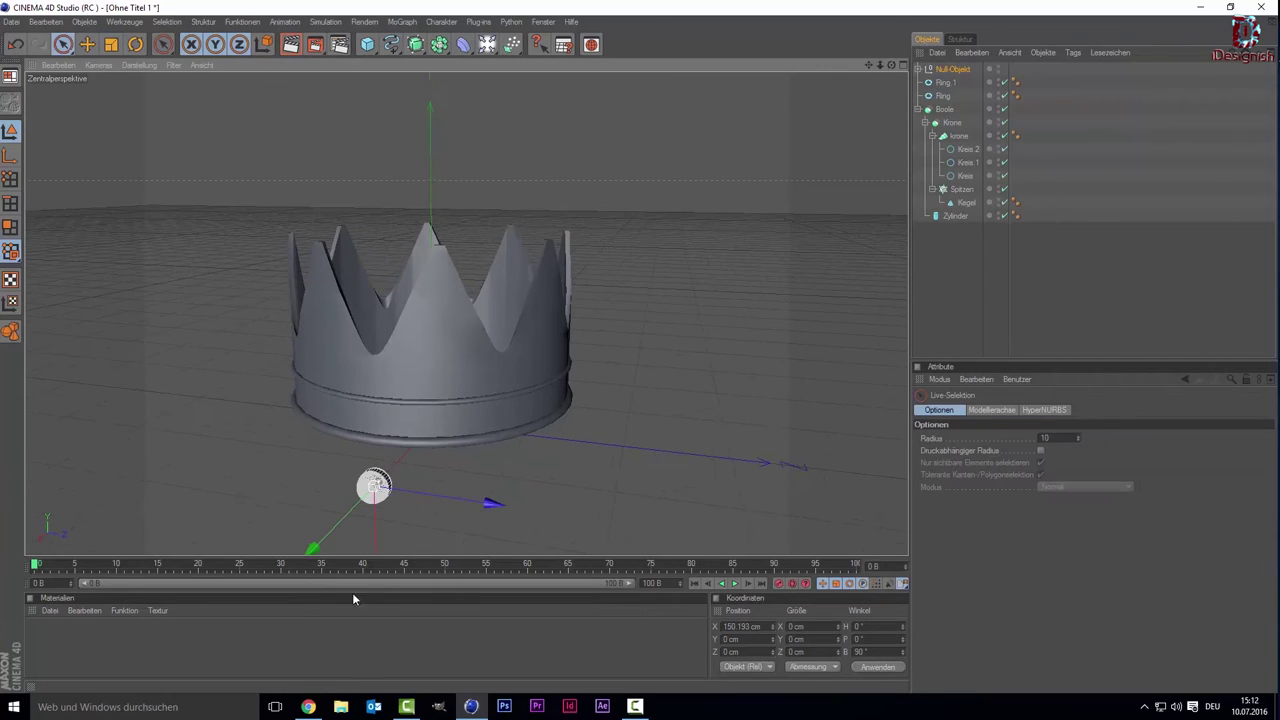
pyautogui.moveTo(375, 538); pyautogui.dragTo(374, 484)
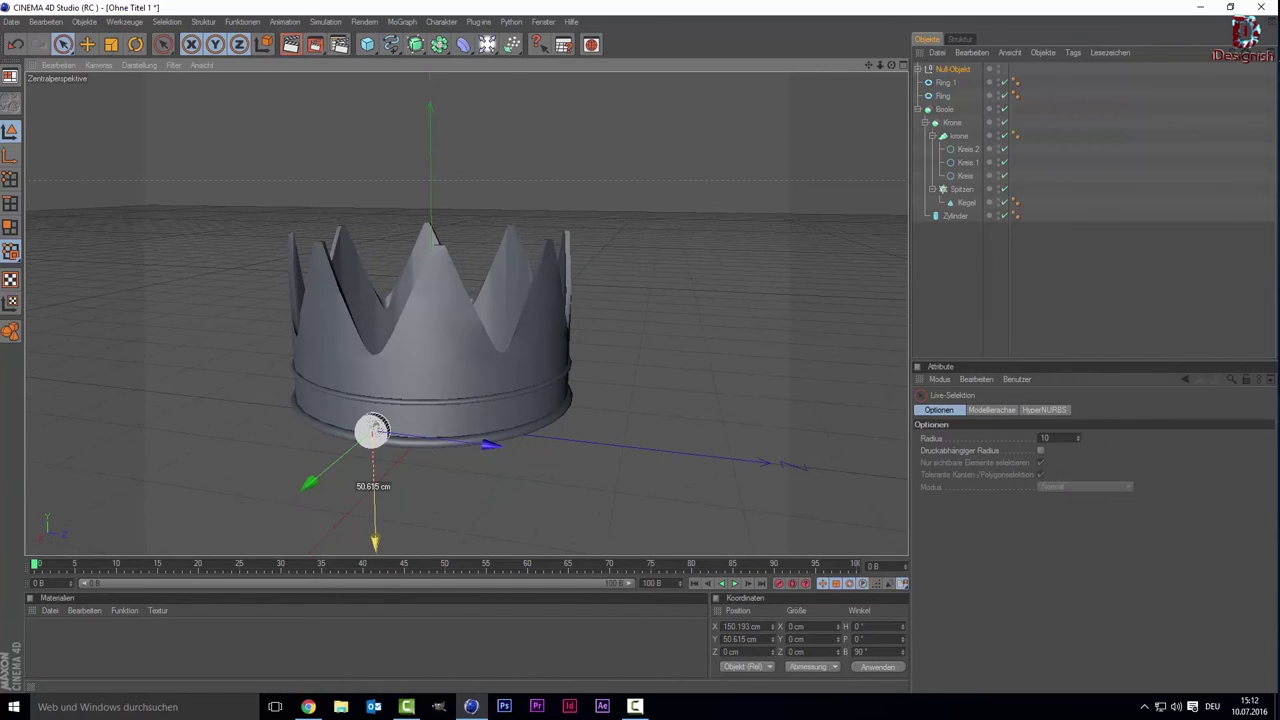
pyautogui.moveTo(375, 540); pyautogui.dragTo(372, 528)
pyautogui.moveTo(310, 470); pyautogui.dragTo(312, 468)
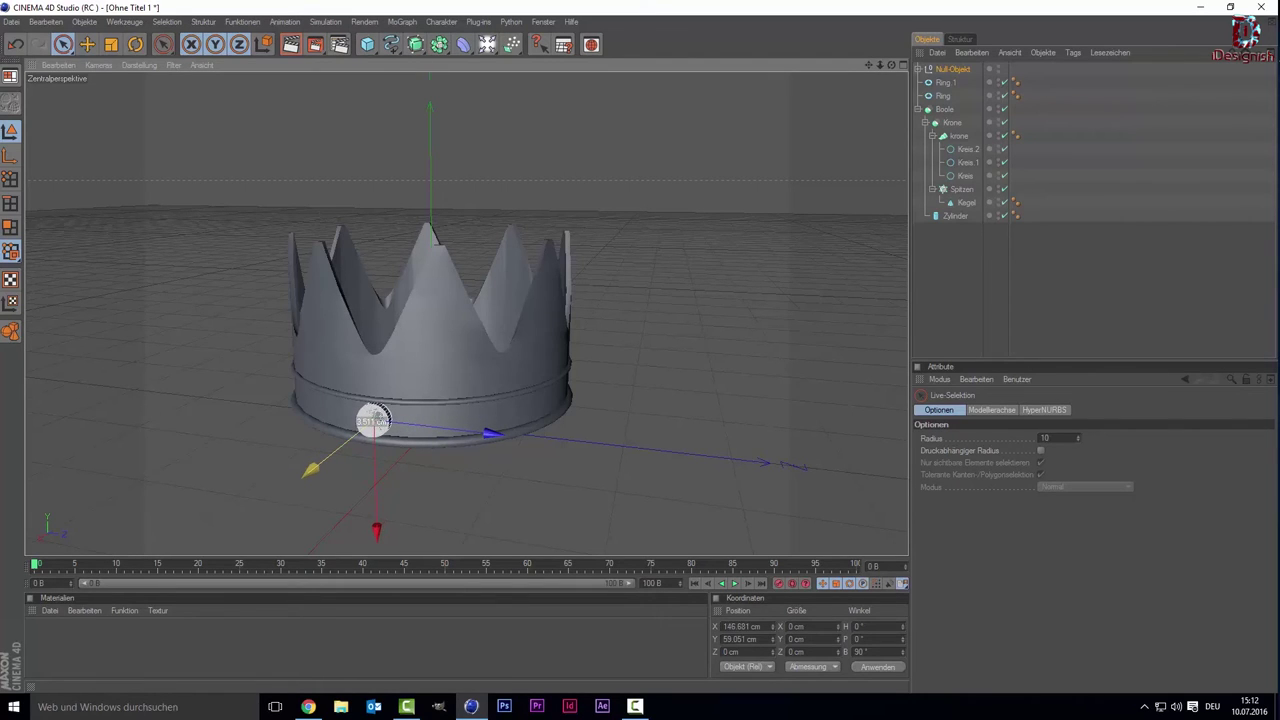
pyautogui.click(396, 470)
pyautogui.scroll(2, 494, 383)
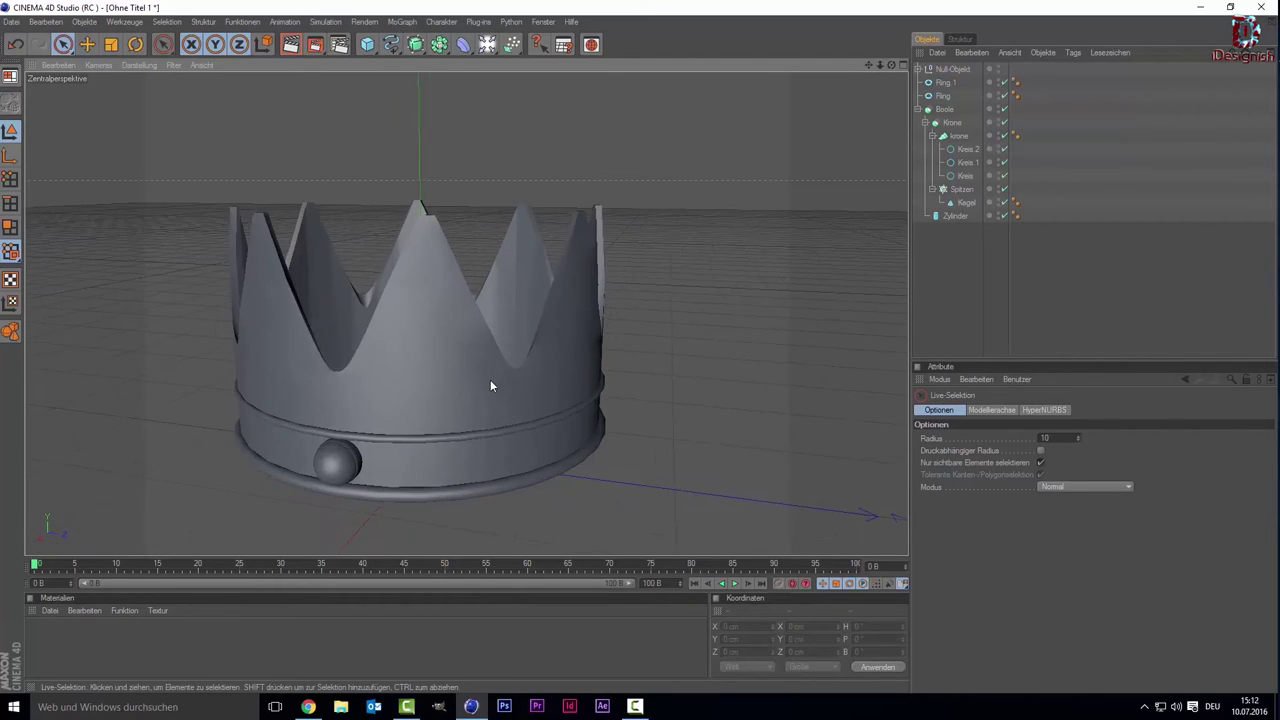
# Lower the Kugel stone slightly inside its tube setting.
pyautogui.scroll(2, 498, 378)
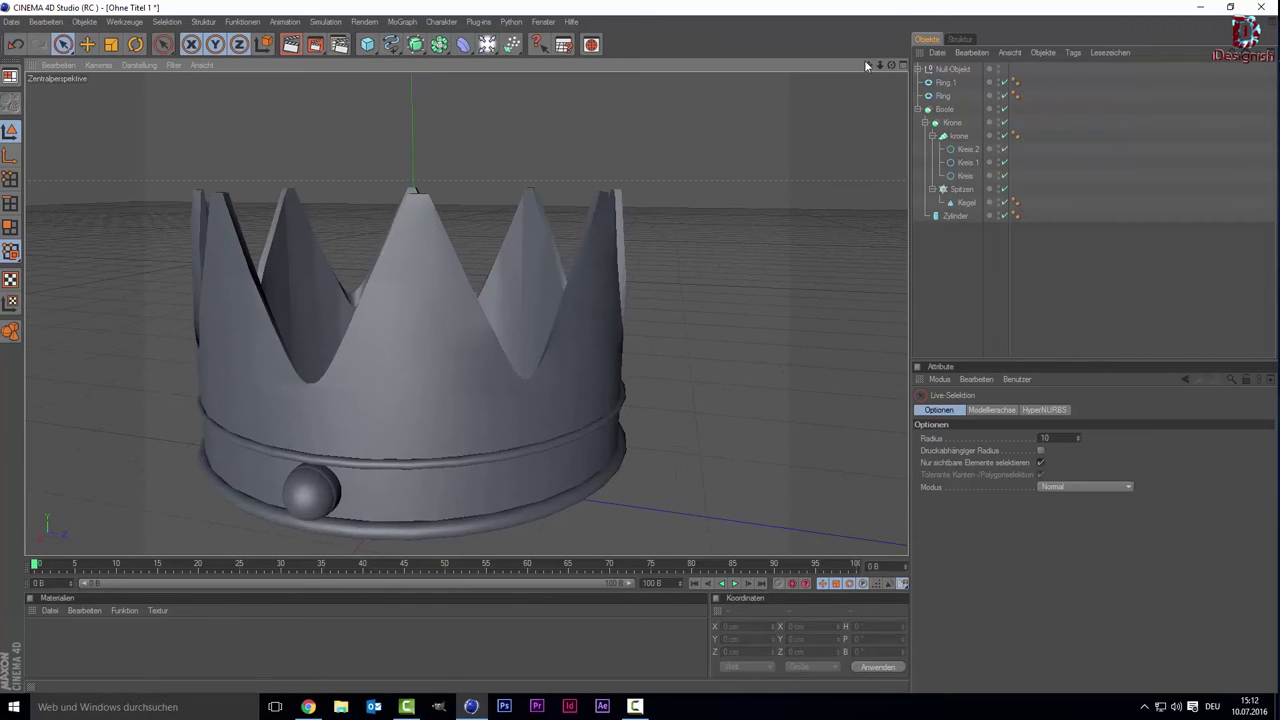
pyautogui.moveTo(870, 64); pyautogui.dragTo(501, 333)
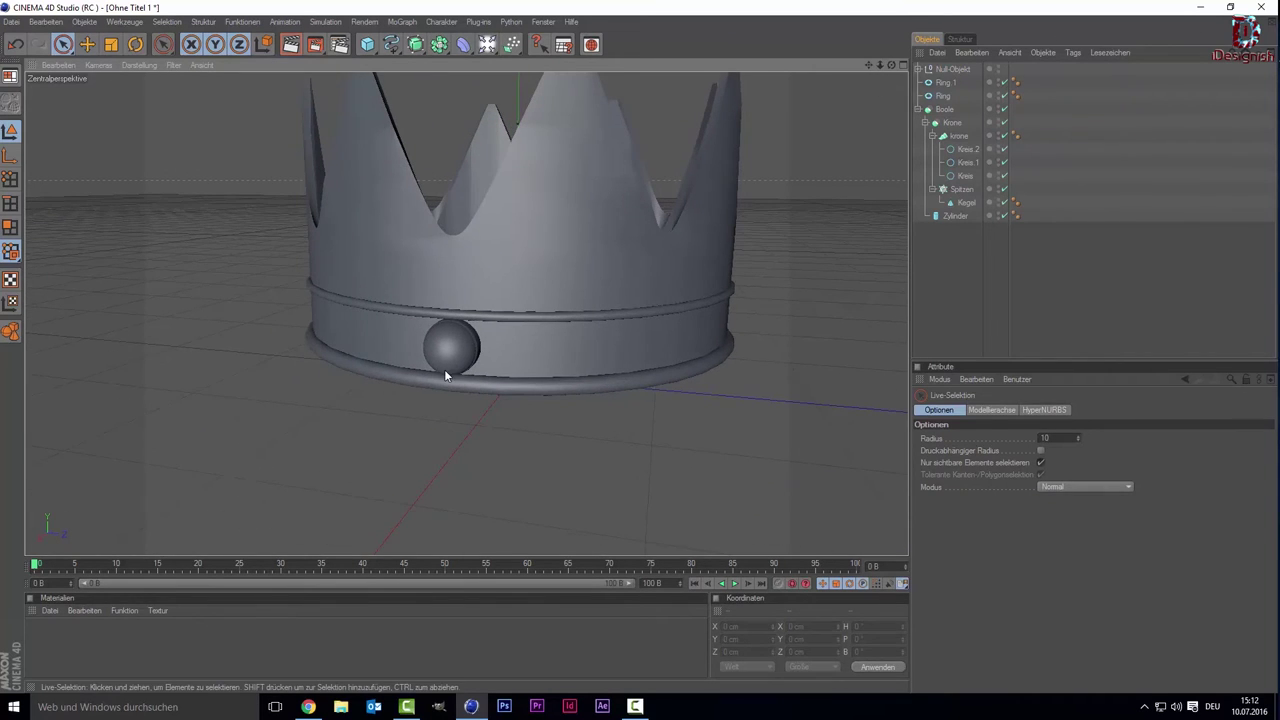
pyautogui.click(445, 370)
pyautogui.scroll(2, 474, 270)
pyautogui.scroll(2, 400, 460)
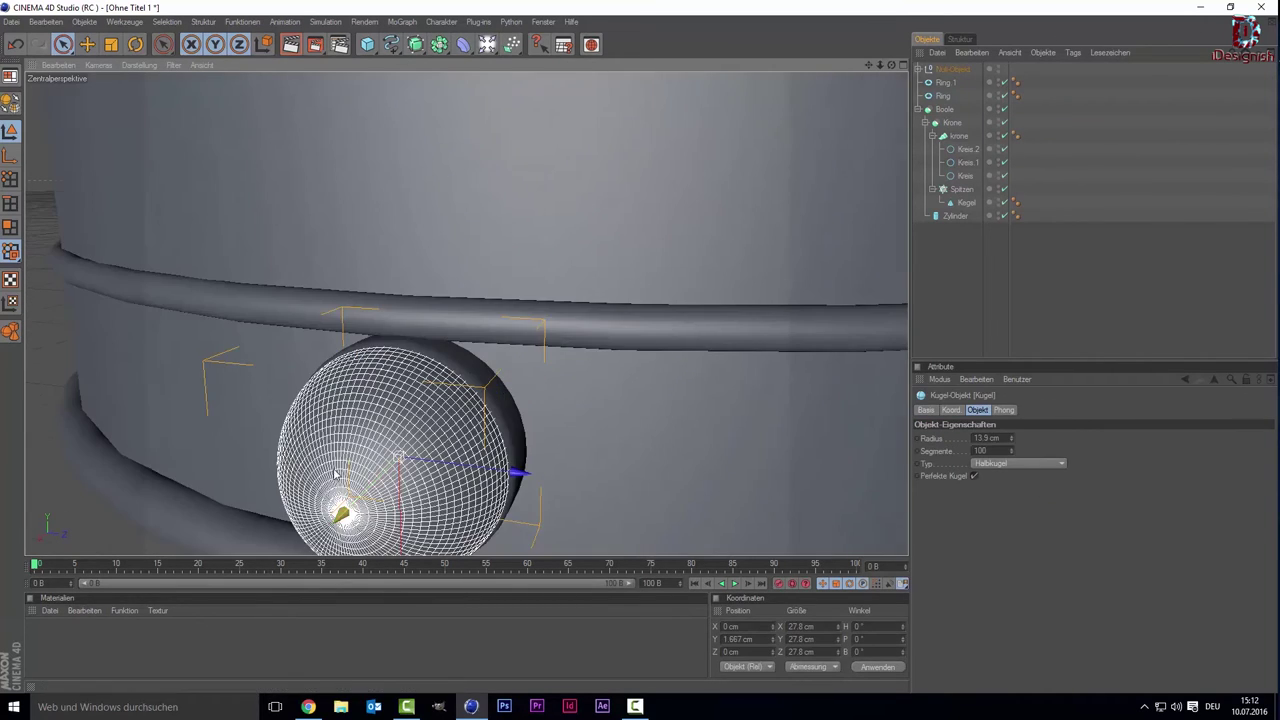
pyautogui.scroll(-2, 337, 492)
pyautogui.moveTo(374, 434); pyautogui.dragTo(390, 425)
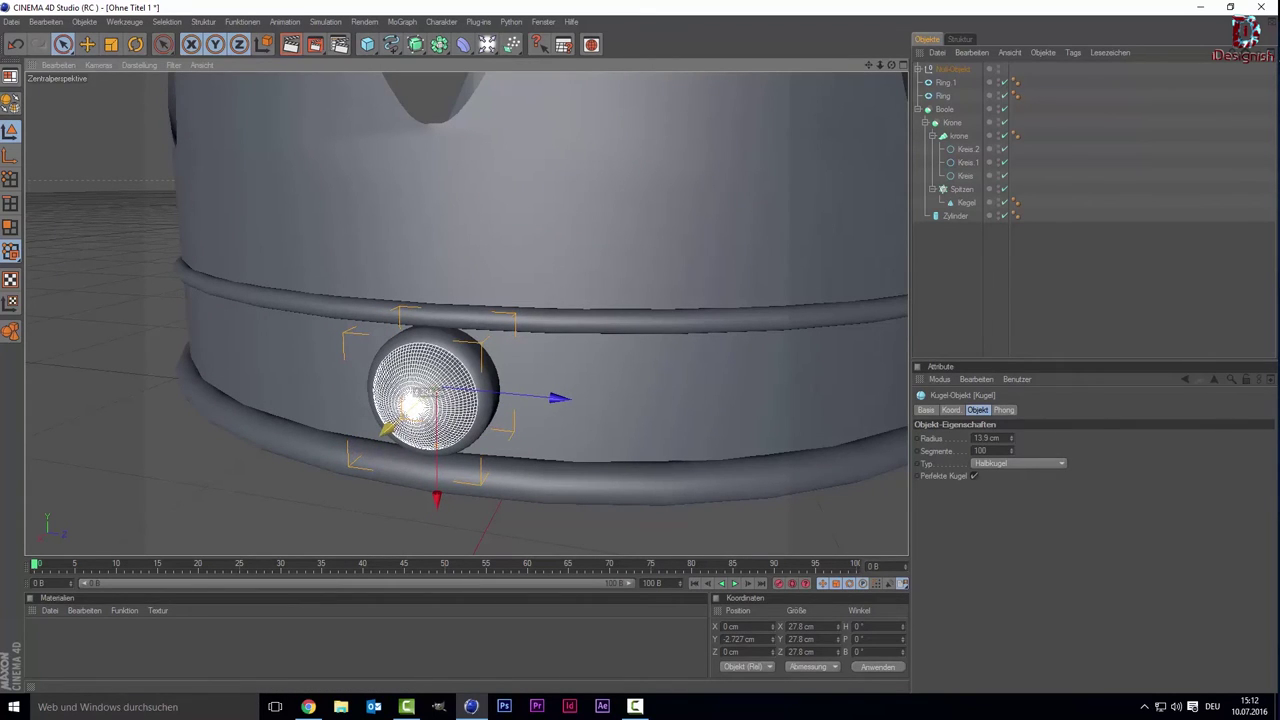
pyautogui.click(587, 547)
# Give the Röhre 21 rounding segments with a 2.721 cm radius and raise it slightly around the stone.
pyautogui.click(499, 377)
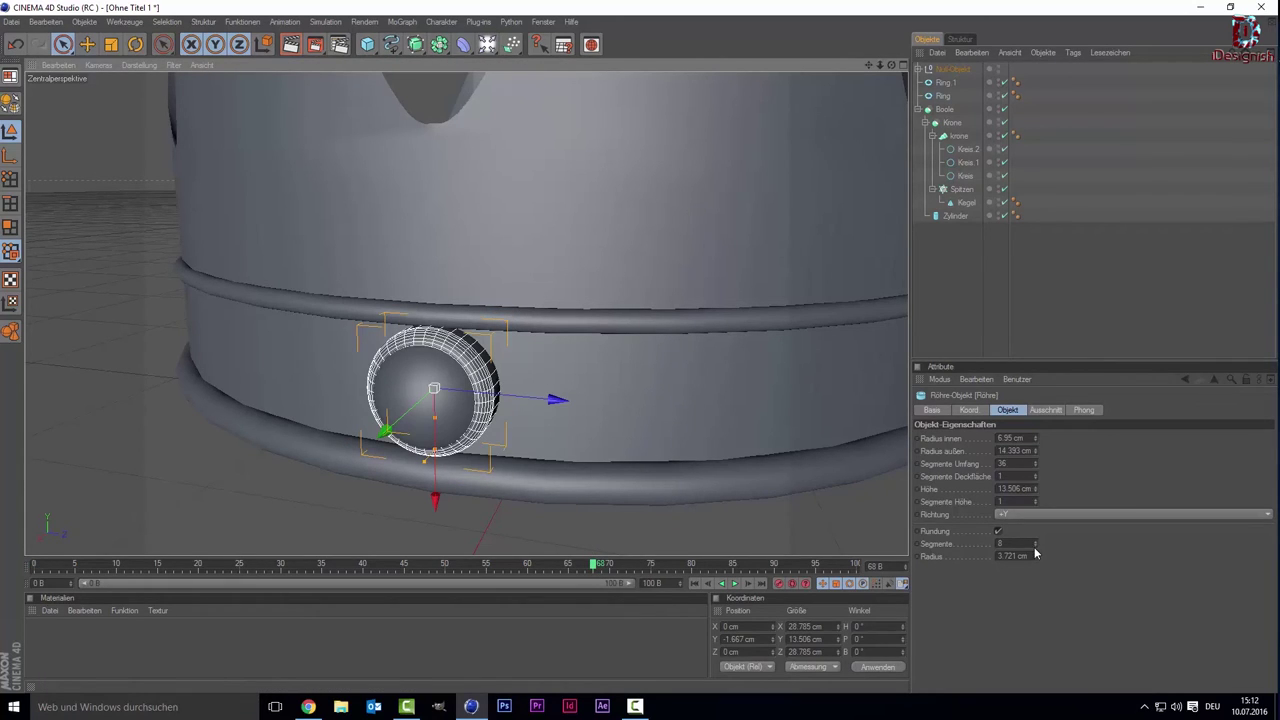
pyautogui.moveTo(1036, 543); pyautogui.dragTo(1034, 548)
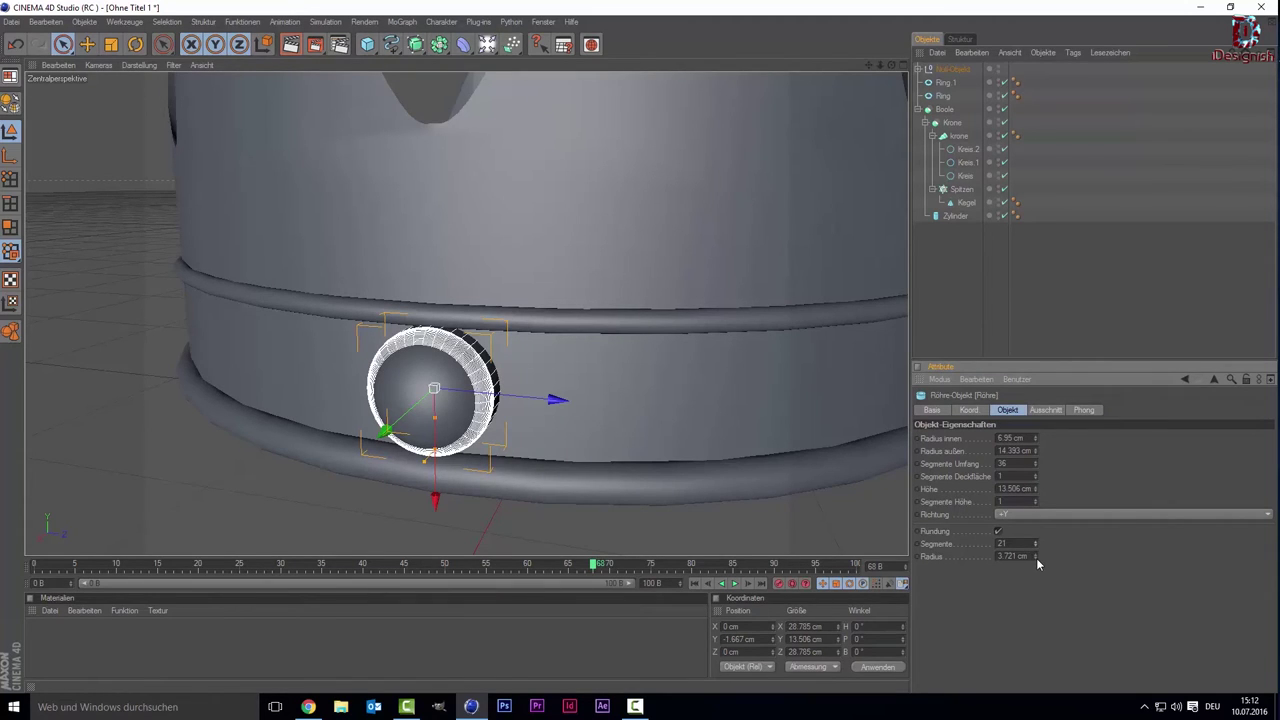
pyautogui.click(1036, 558)
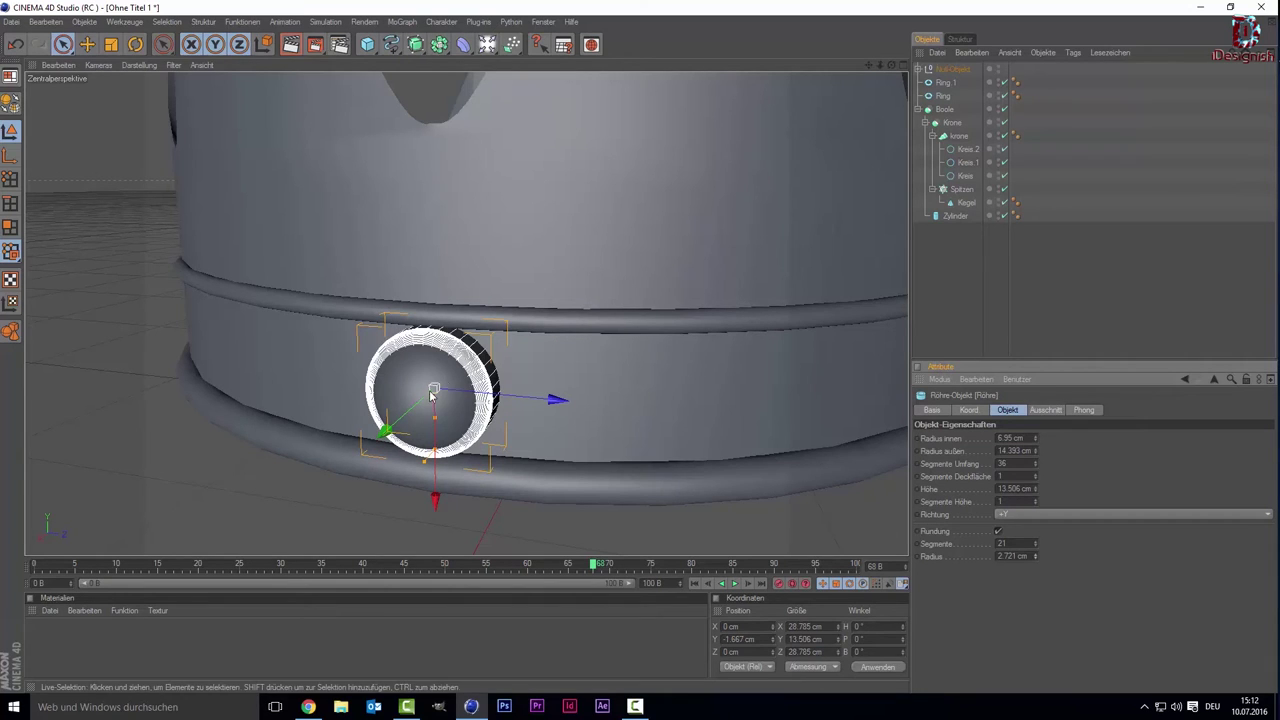
pyautogui.moveTo(384, 432); pyautogui.dragTo(381, 435)
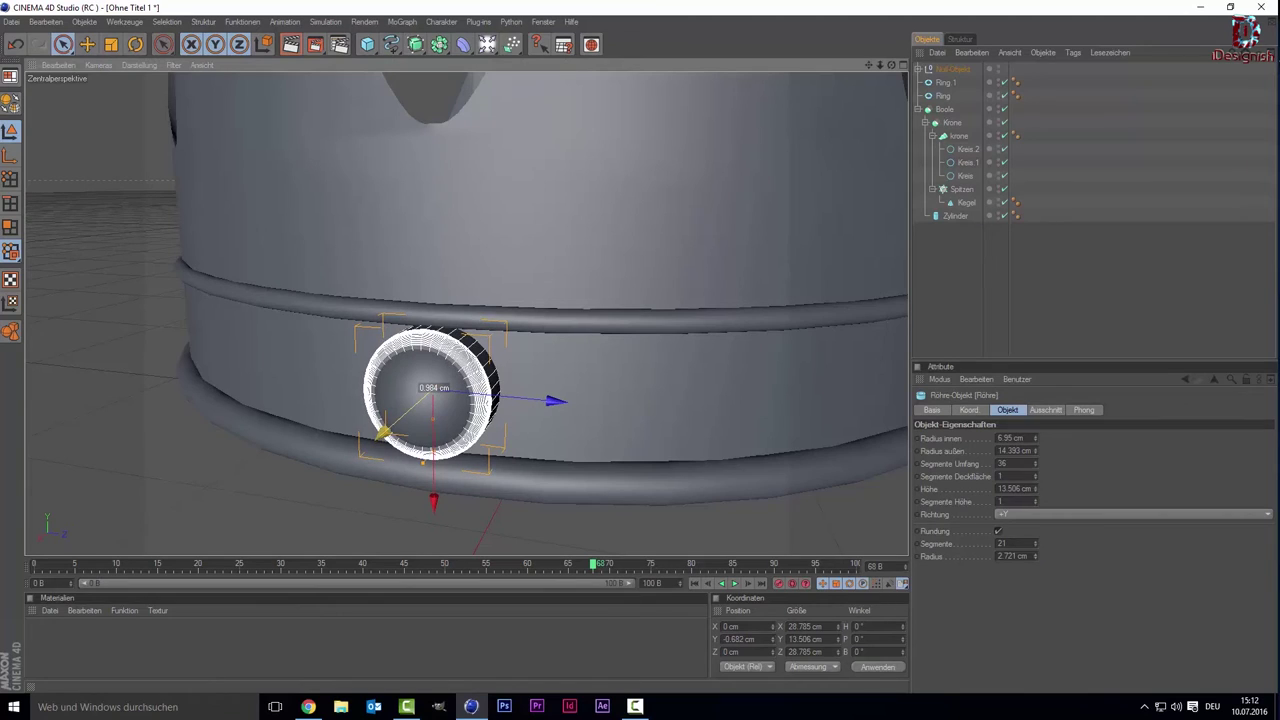
pyautogui.click(573, 547)
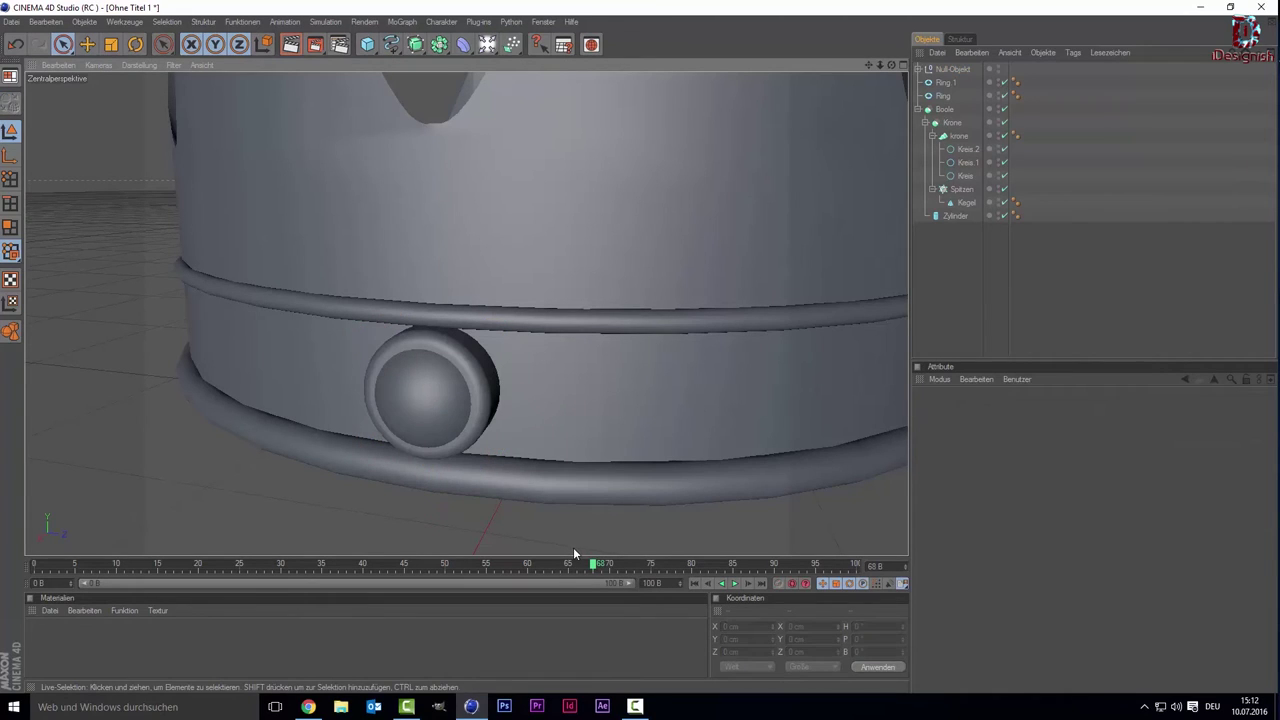
pyautogui.click(482, 400)
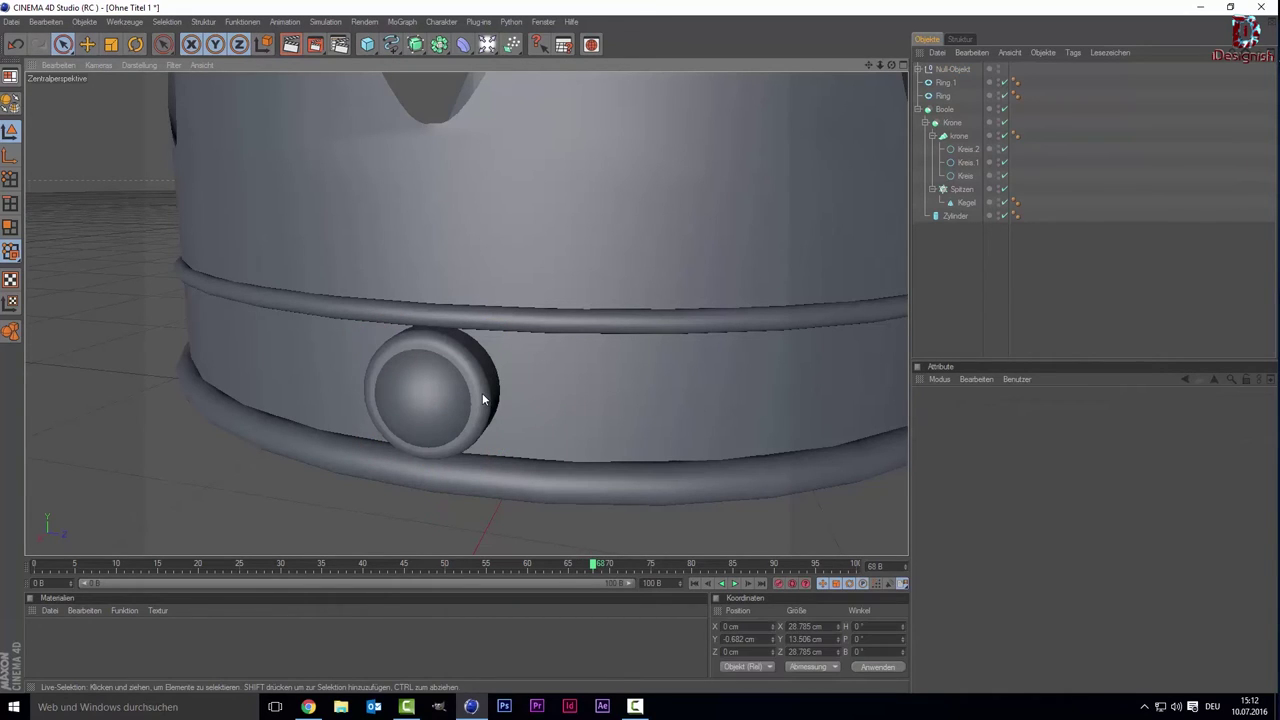
# Nudge the jewel's Null-Objekt to X 137.83 cm, centring it on the band between both rings.
pyautogui.click(932, 69)
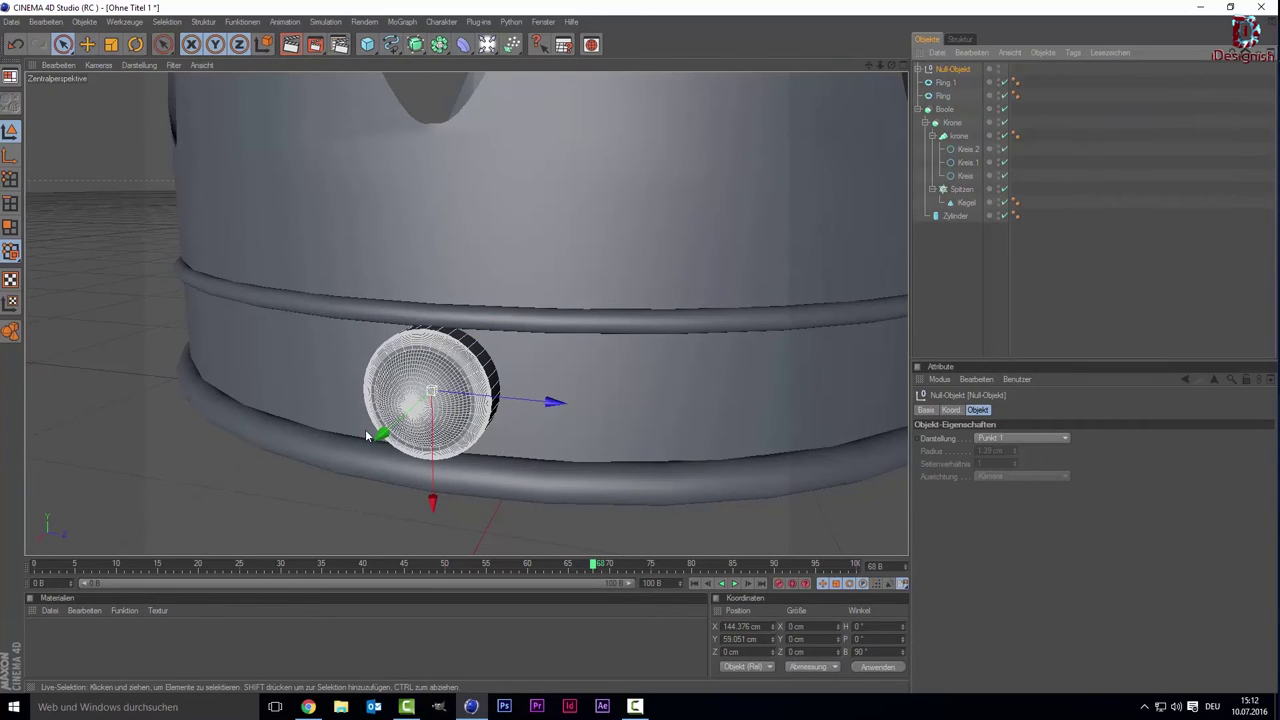
pyautogui.moveTo(385, 440); pyautogui.dragTo(394, 431)
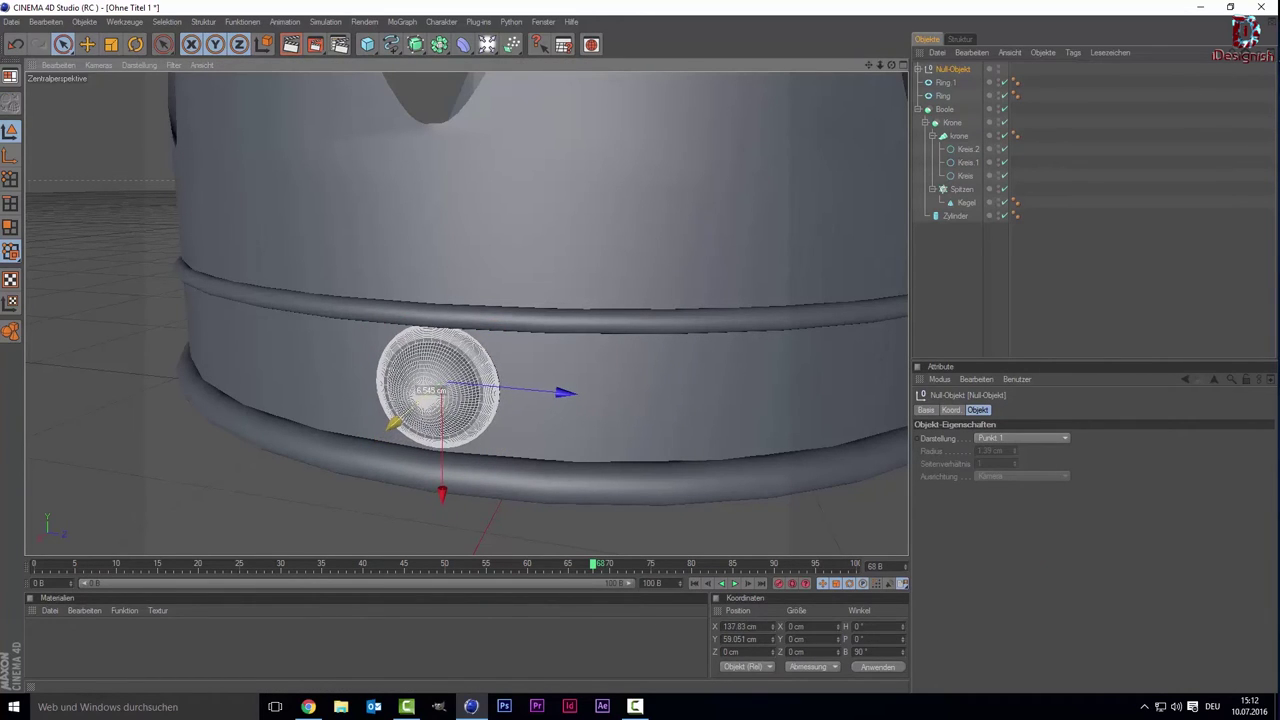
pyautogui.moveTo(394, 431); pyautogui.dragTo(362, 500)
pyautogui.click(362, 500)
pyautogui.scroll(-3, 300, 293)
pyautogui.scroll(-1, 305, 286)
pyautogui.scroll(1, 424, 338)
pyautogui.scroll(2, 424, 338)
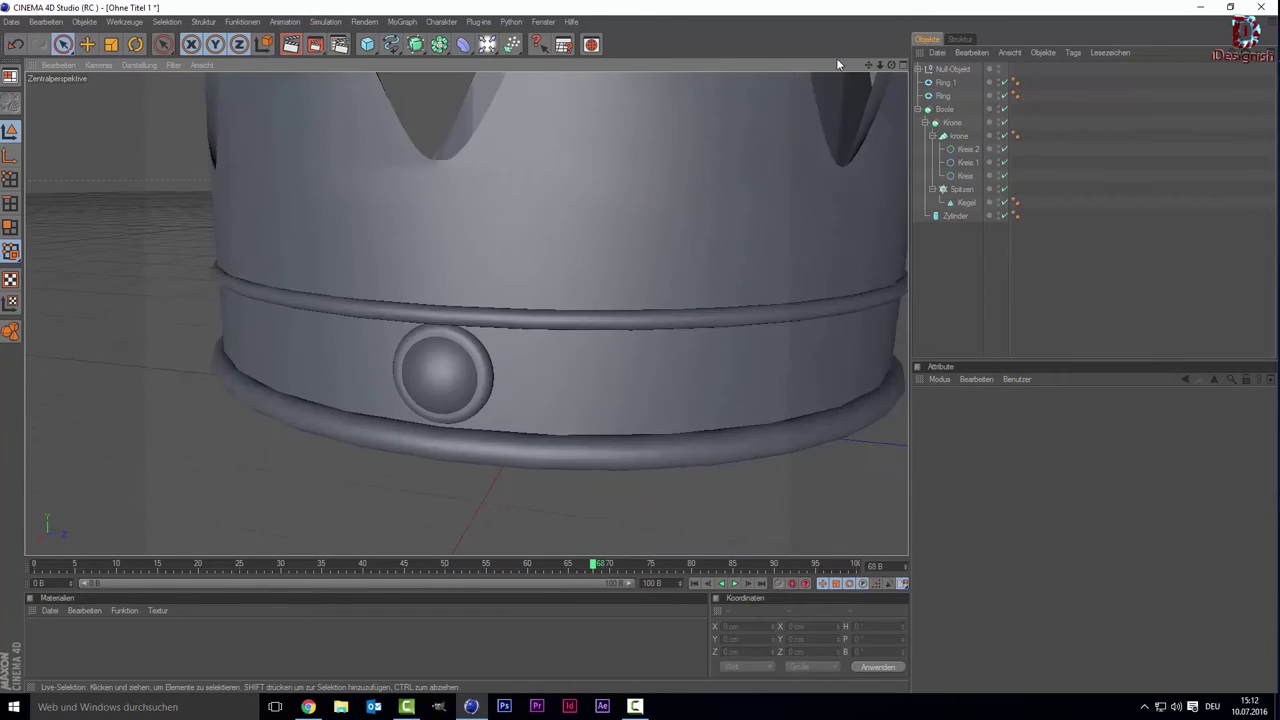
pyautogui.scroll(1, 426, 338)
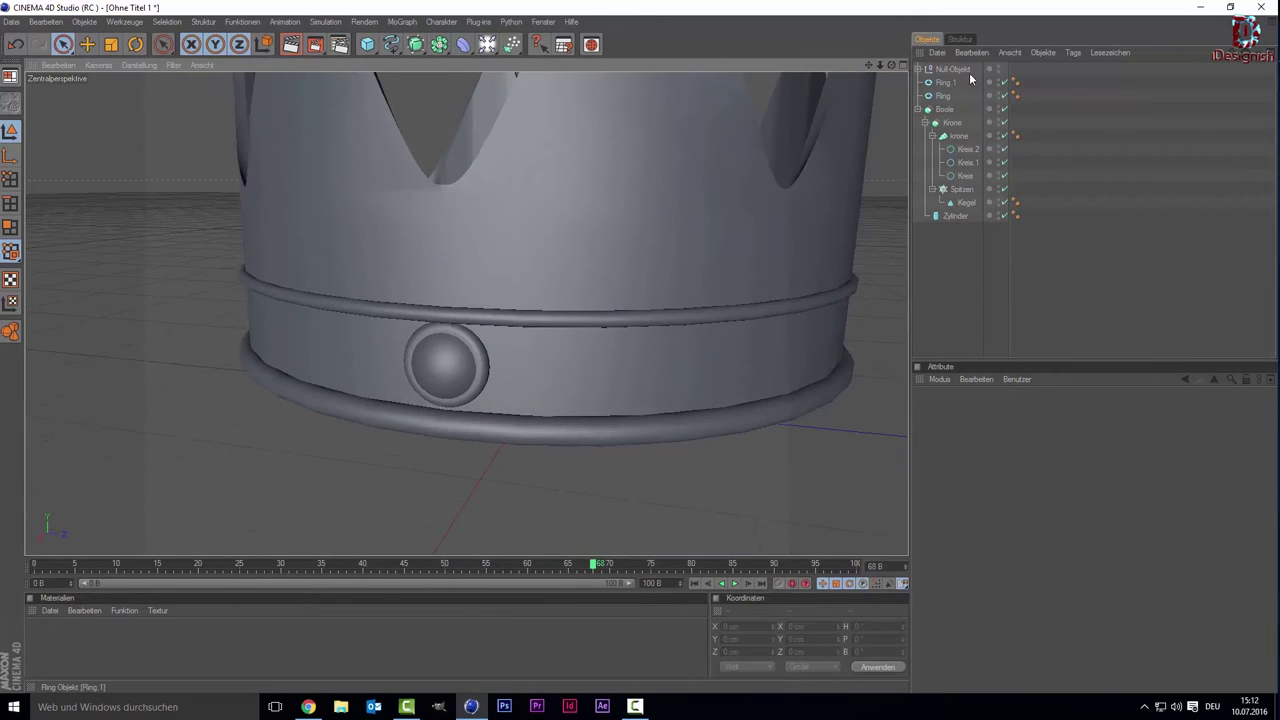
pyautogui.click(401, 22)
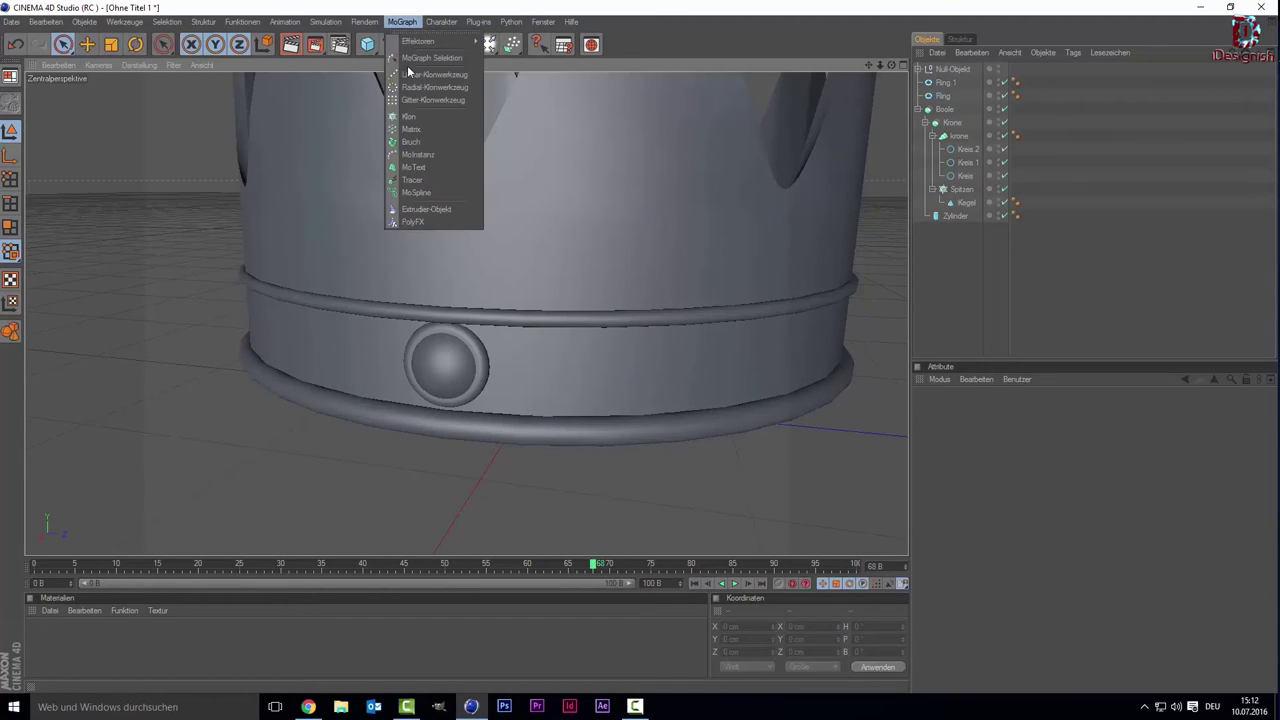
# Add a Cloner, put the jewel group inside it, and switch it to radial mode.
pyautogui.click(420, 118)
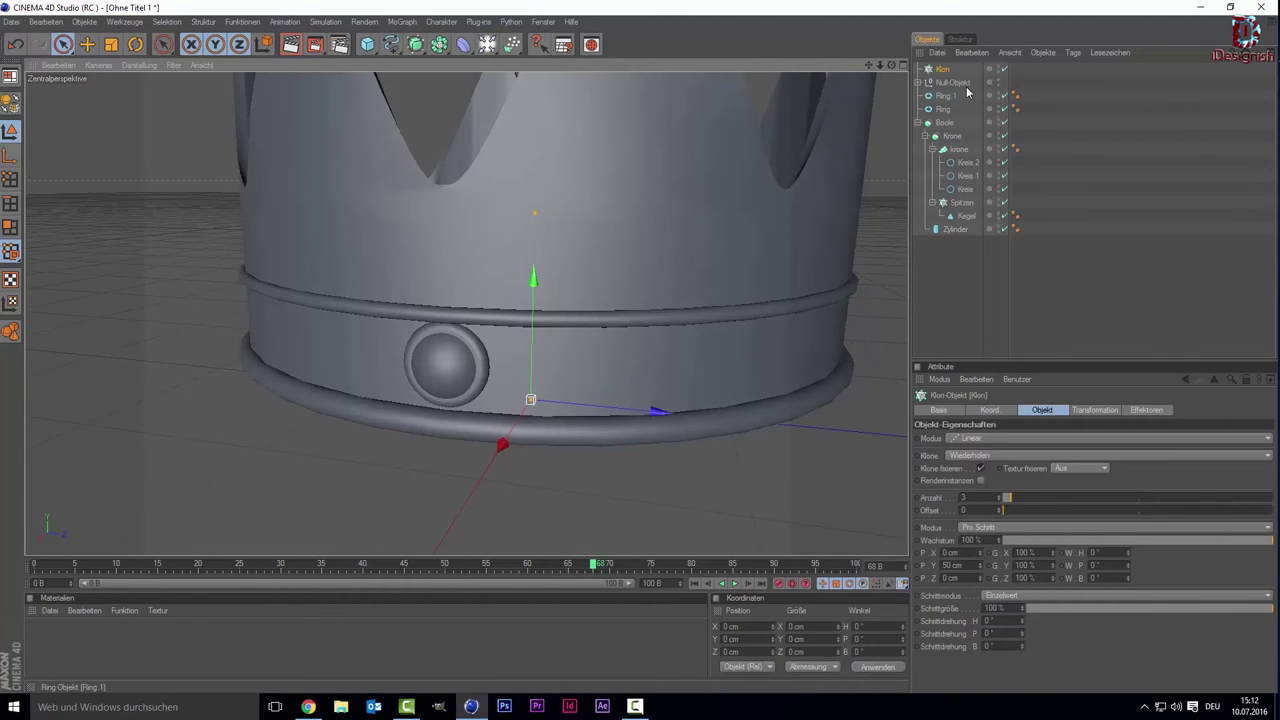
pyautogui.moveTo(957, 83); pyautogui.dragTo(932, 70)
pyautogui.click(935, 69)
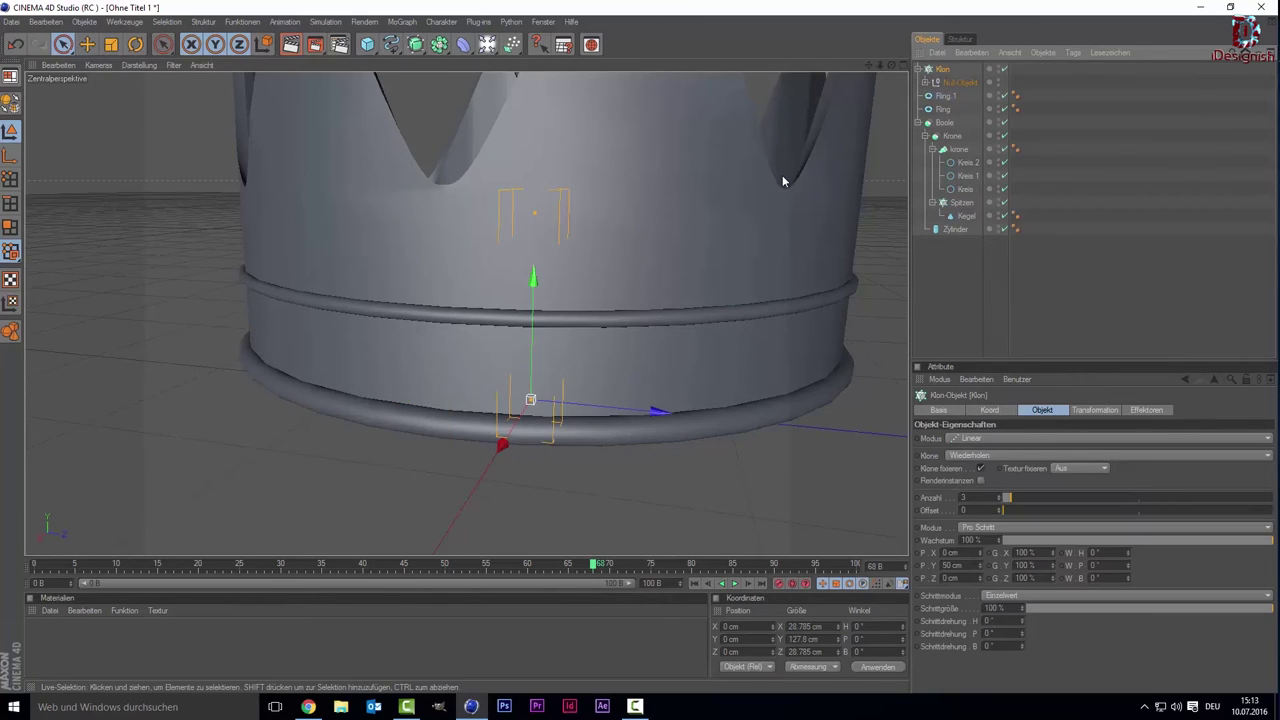
pyautogui.scroll(-3, 661, 287)
pyautogui.scroll(1, 502, 298)
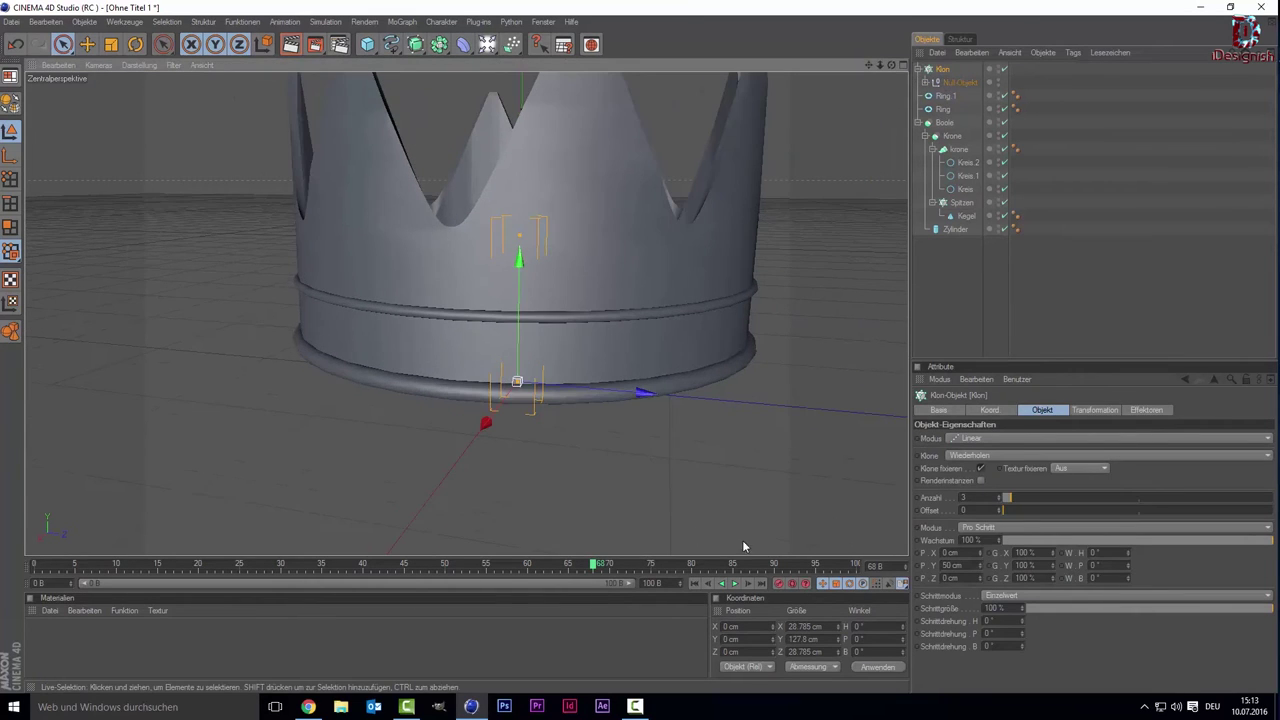
pyautogui.click(987, 441)
pyautogui.click(964, 482)
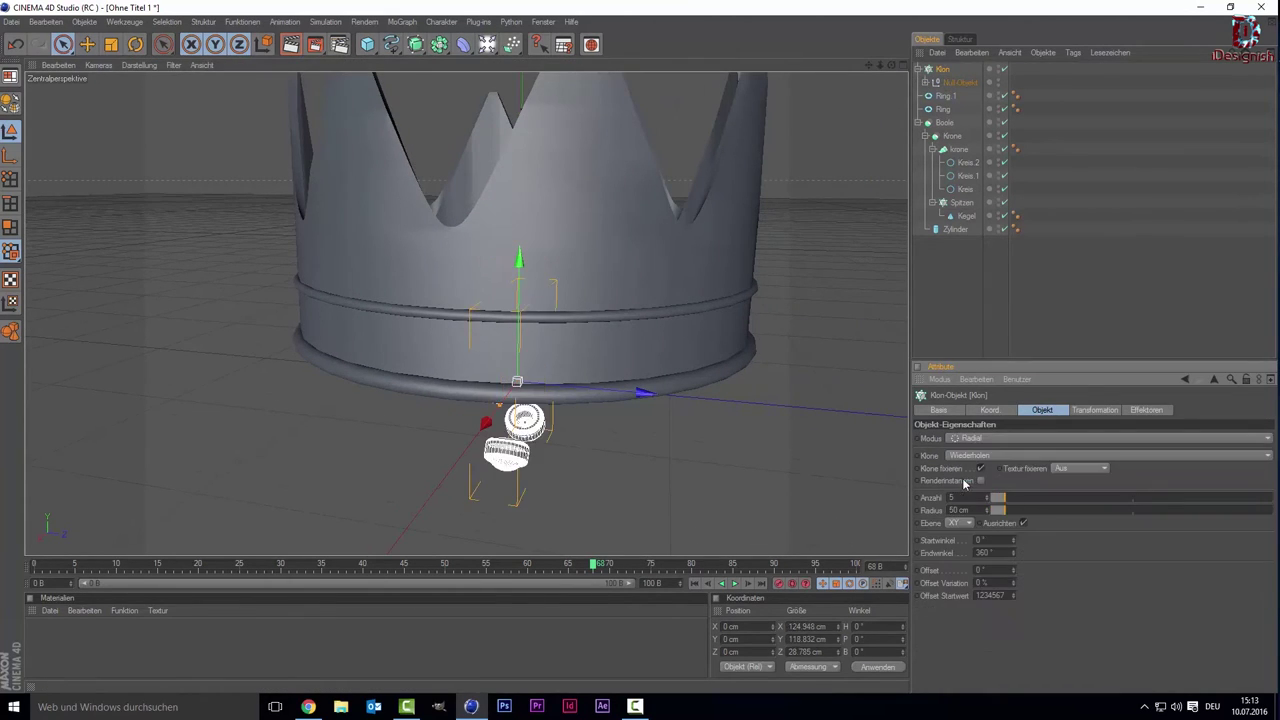
# Lay the clones flat in the XZ plane, undo a trial 90° bank and move, then view from above.
pyautogui.click(960, 524)
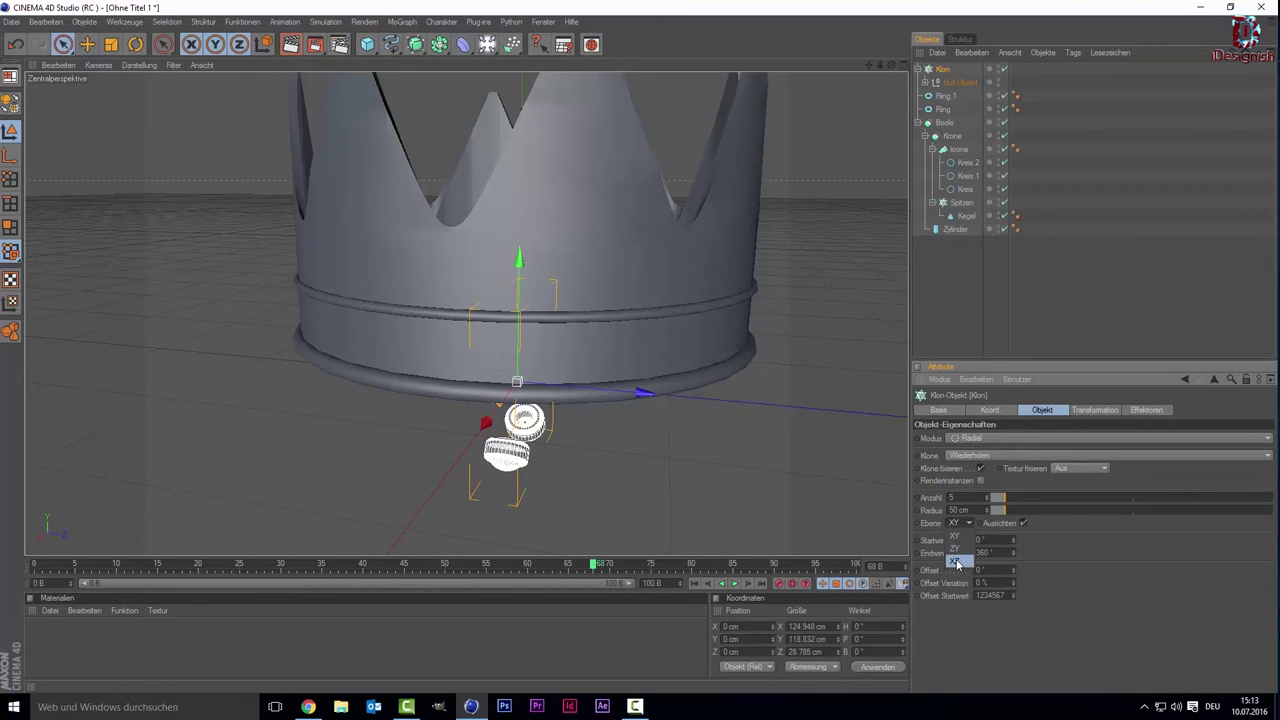
pyautogui.click(957, 564)
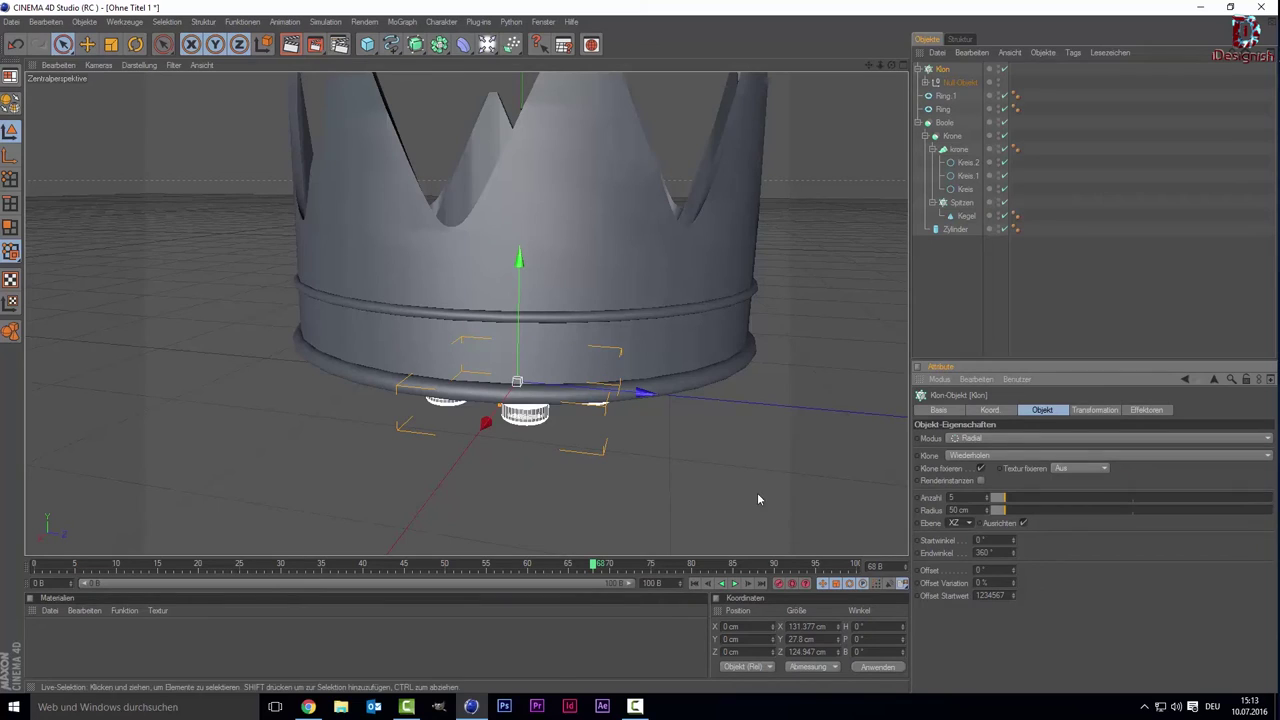
pyautogui.click(874, 666)
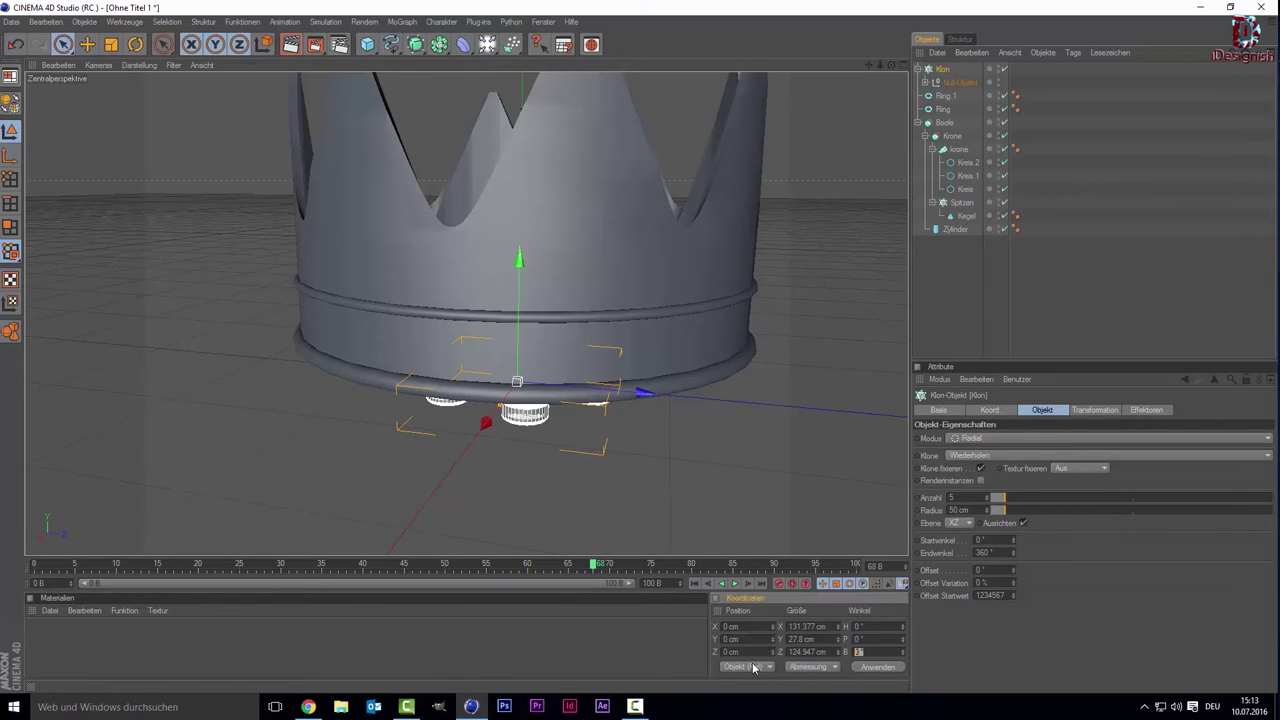
pyautogui.write('90')
pyautogui.press('Return')
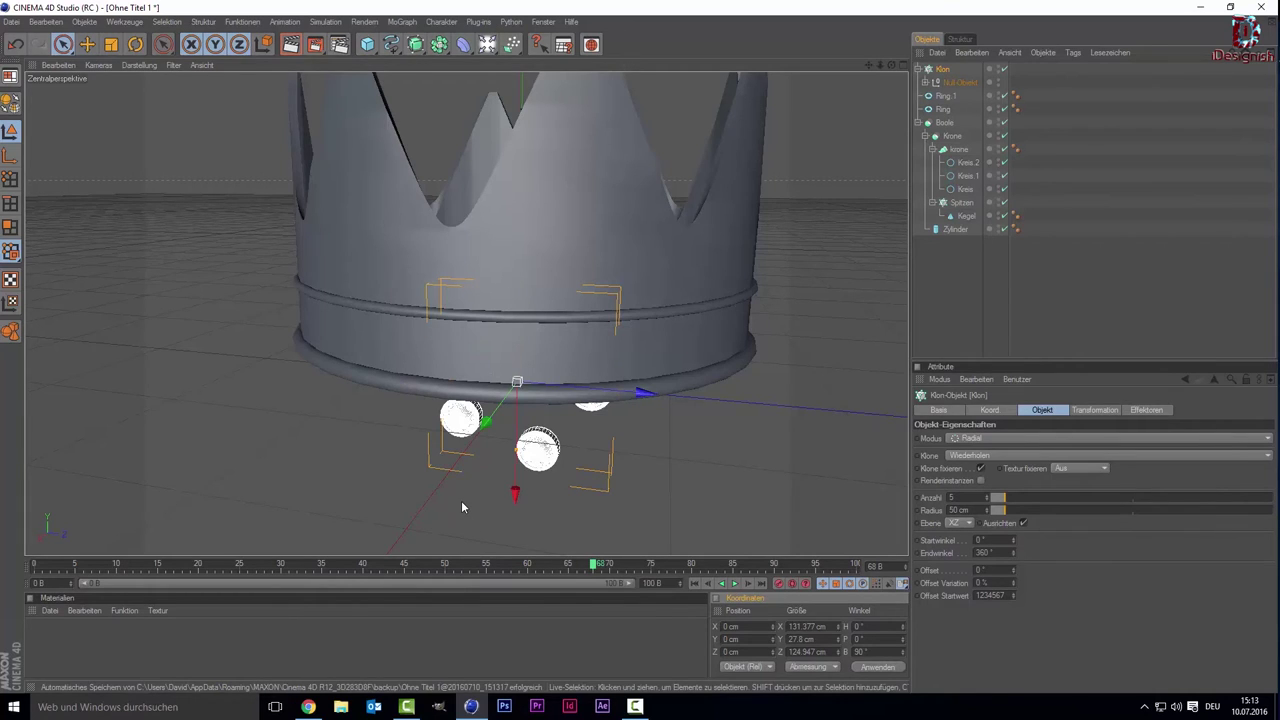
pyautogui.hotkey('ctrl', 'z')
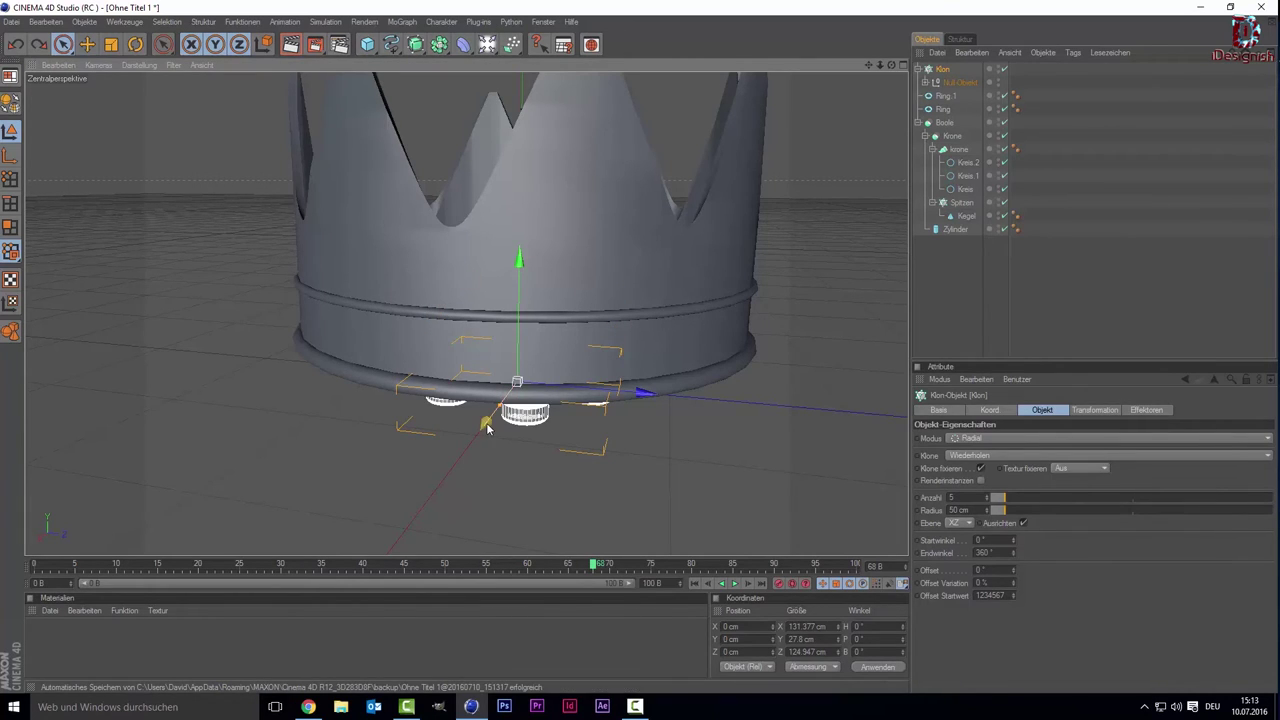
pyautogui.moveTo(487, 428); pyautogui.dragTo(642, 262)
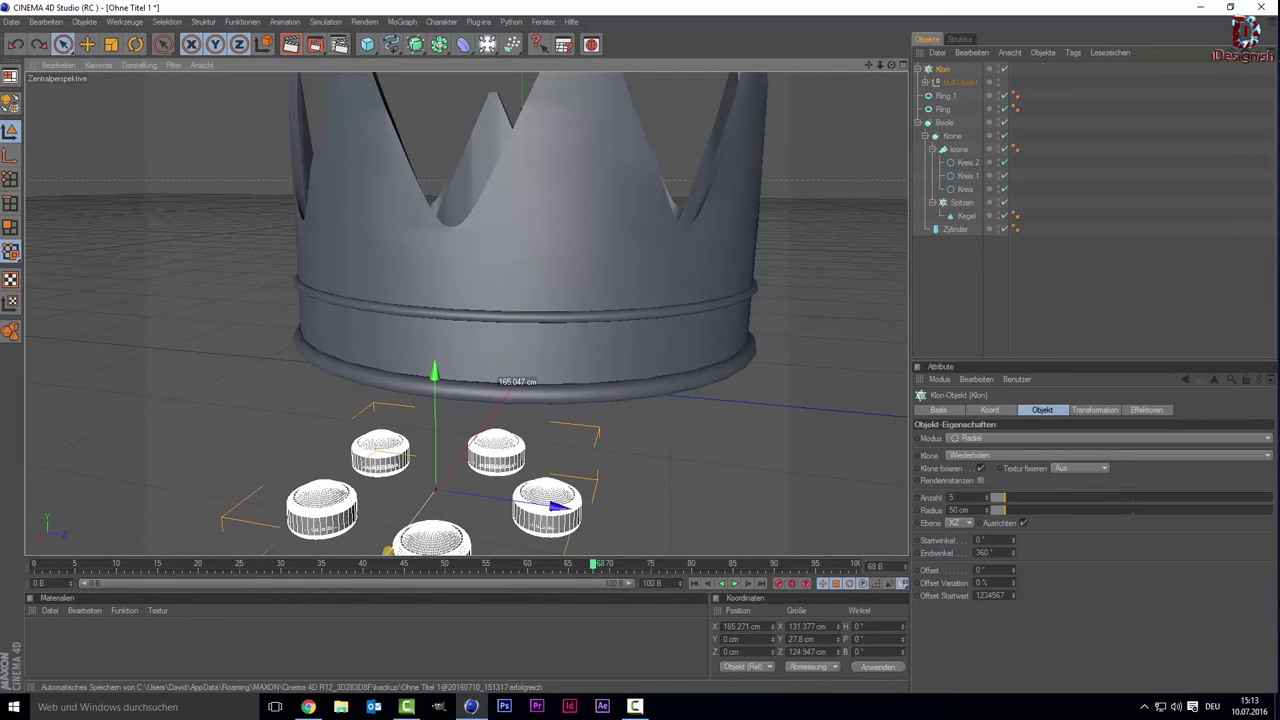
pyautogui.hotkey('ctrl', 'z')
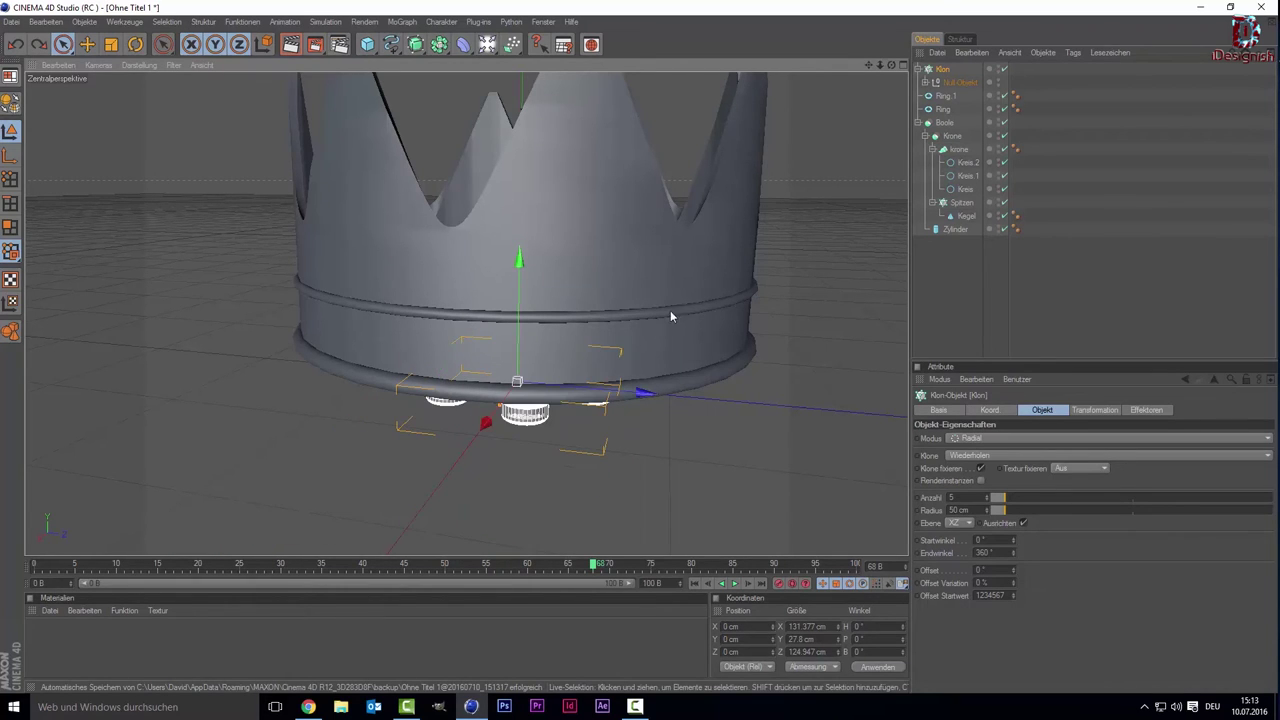
pyautogui.moveTo(891, 64); pyautogui.dragTo(891, 200)
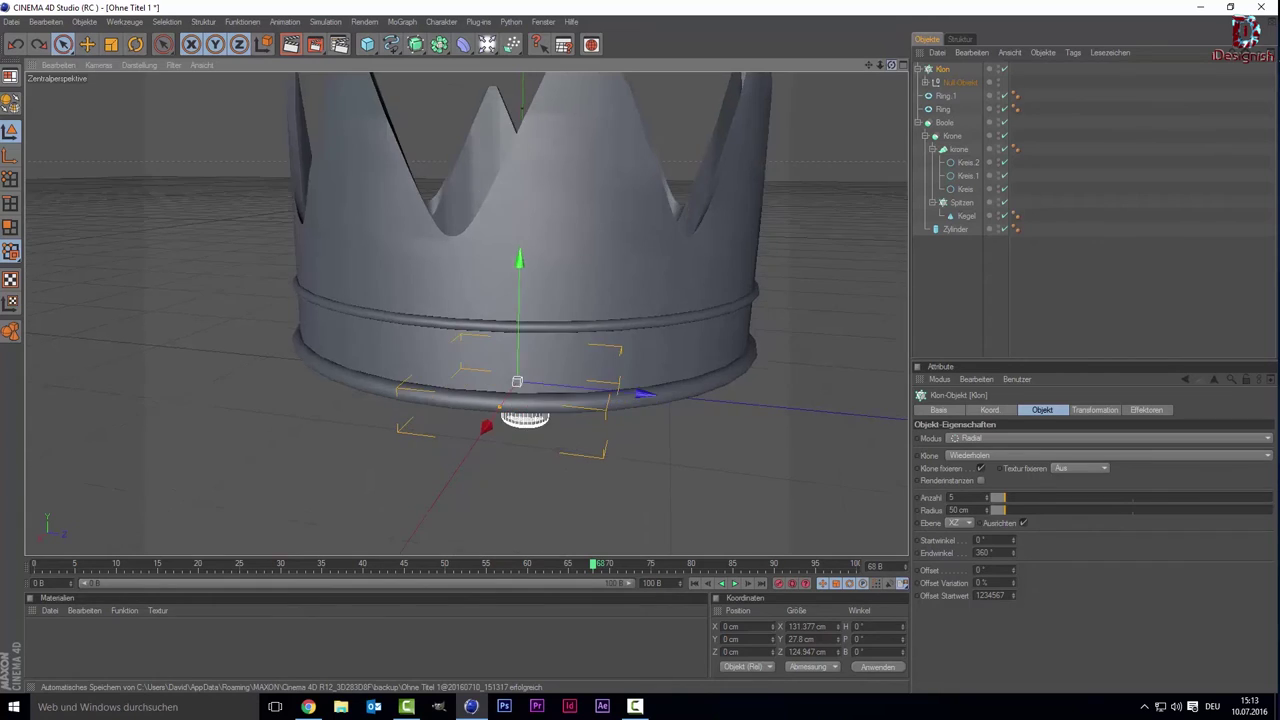
pyautogui.click(958, 523)
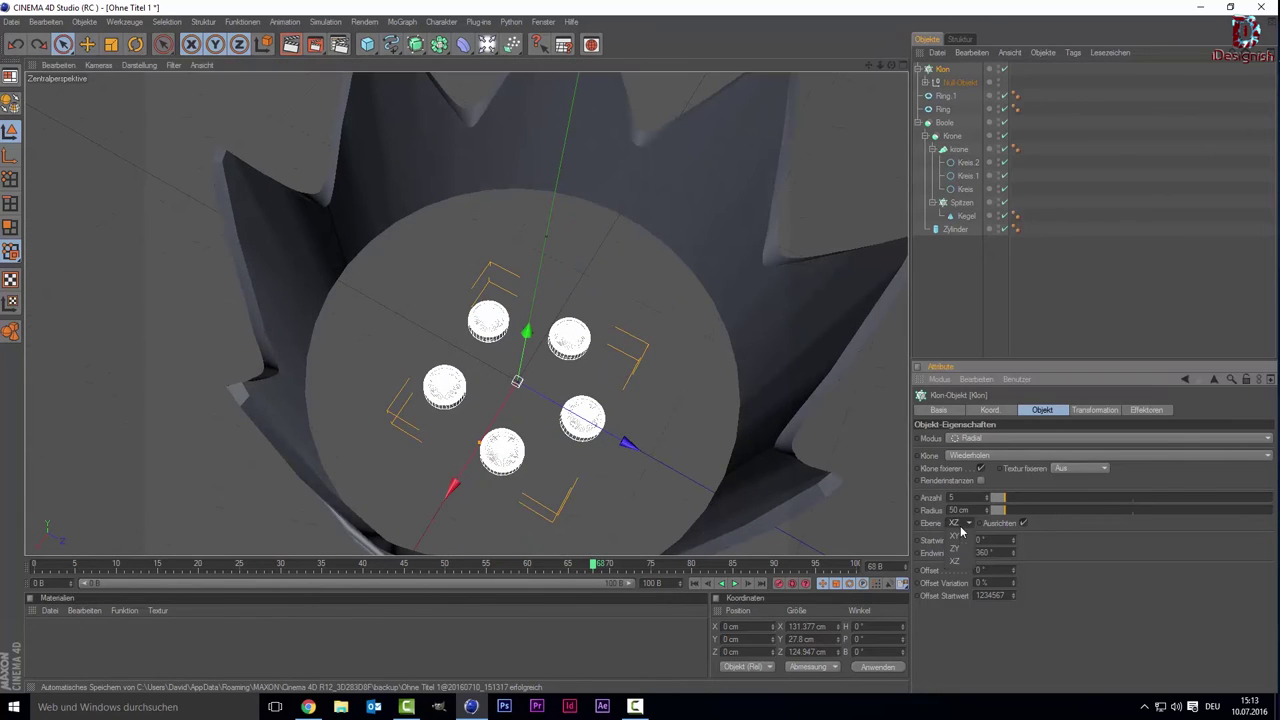
# Arrange the clones in the XY plane, discarding a trial 90° B rotation.
pyautogui.click(962, 556)
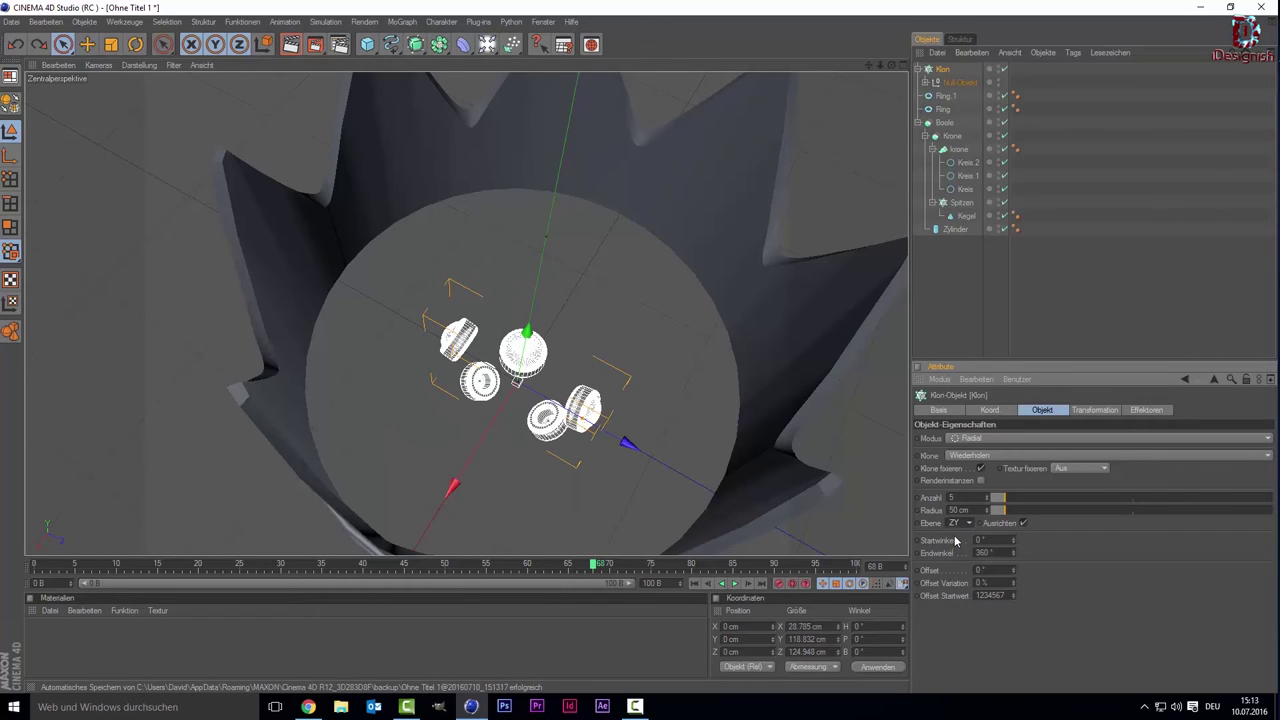
pyautogui.click(958, 523)
pyautogui.click(950, 537)
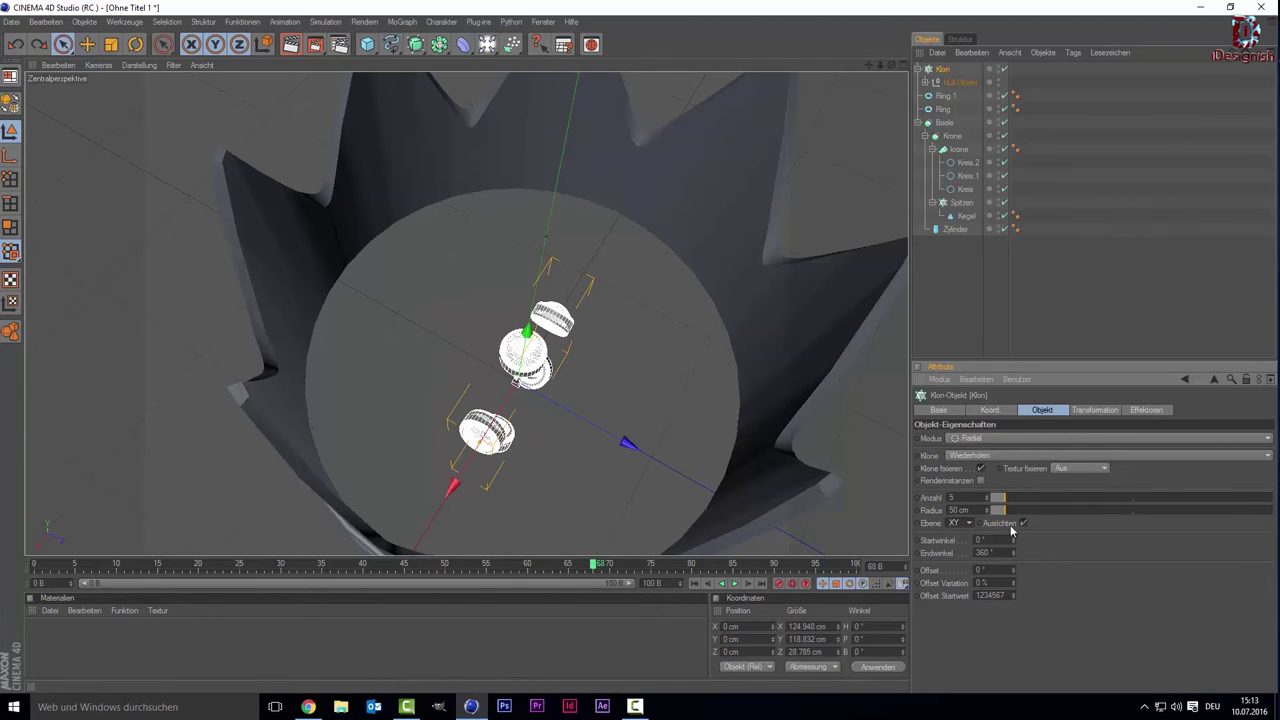
pyautogui.click(870, 651)
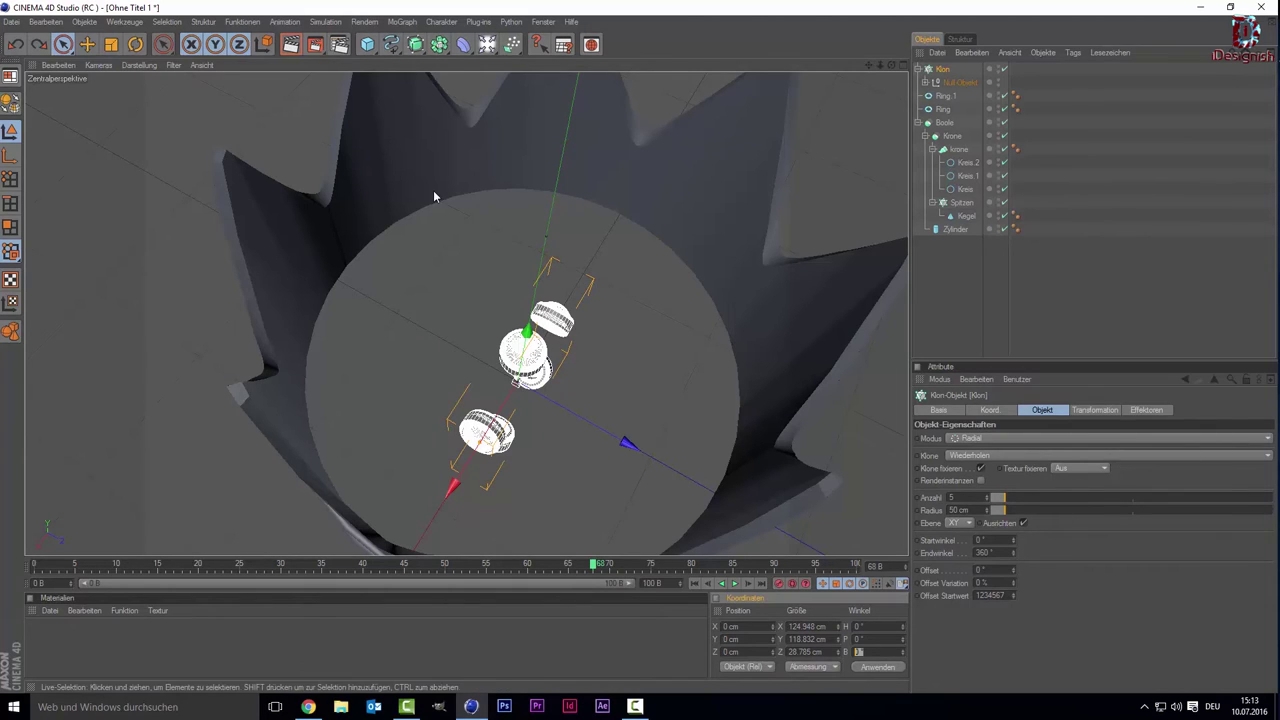
pyautogui.write('90')
pyautogui.press('Return')
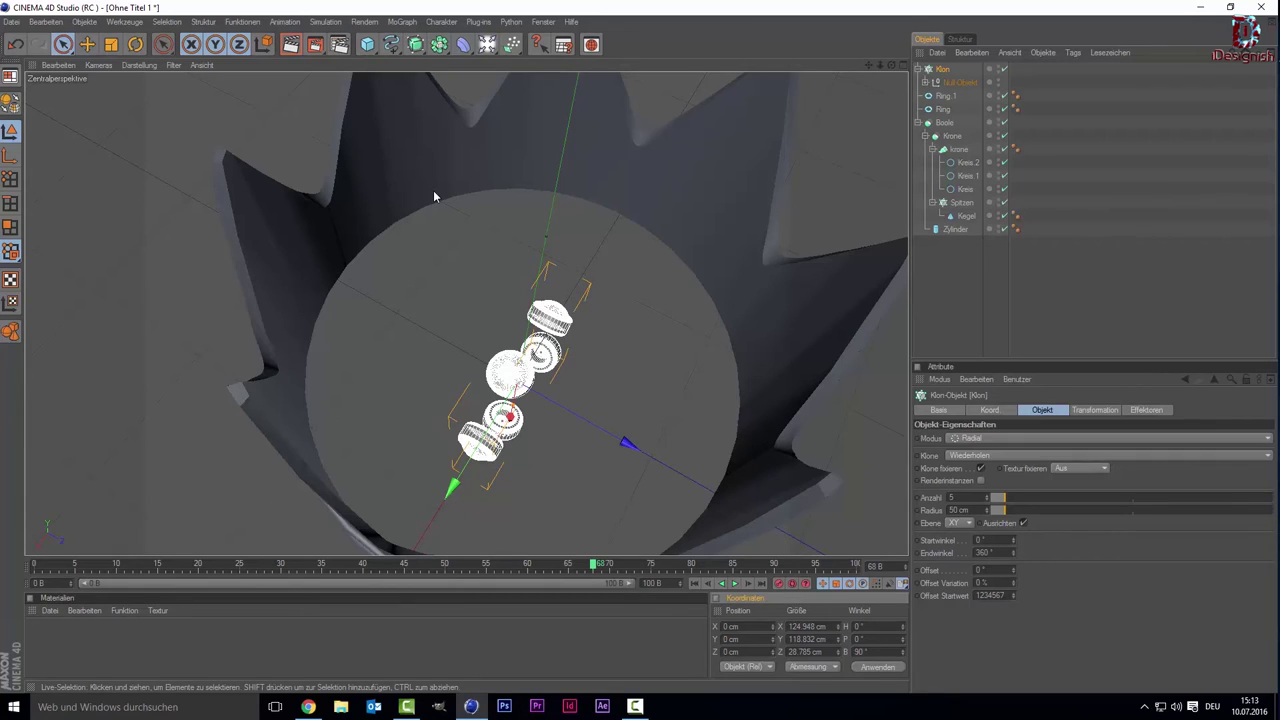
pyautogui.hotkey('ctrl', 'z')
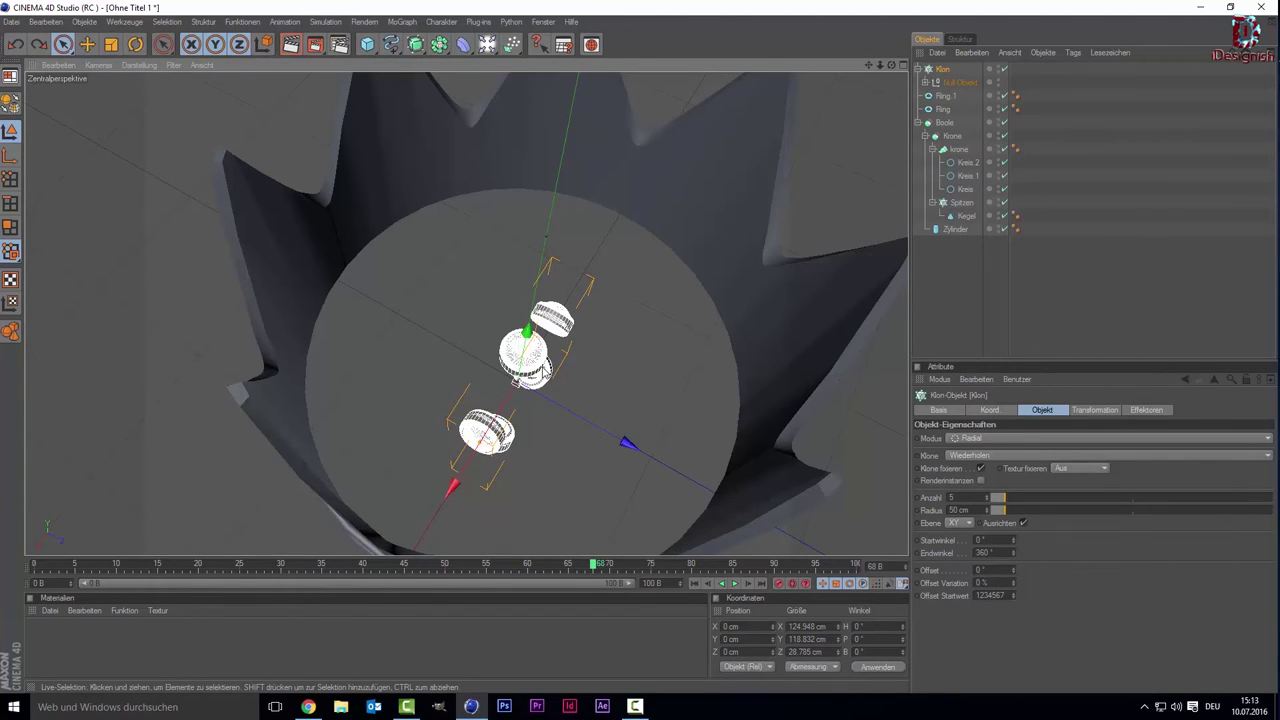
# Try tilting the jewel ring freehand with the Rotate tool, then undo it.
pyautogui.press('t')
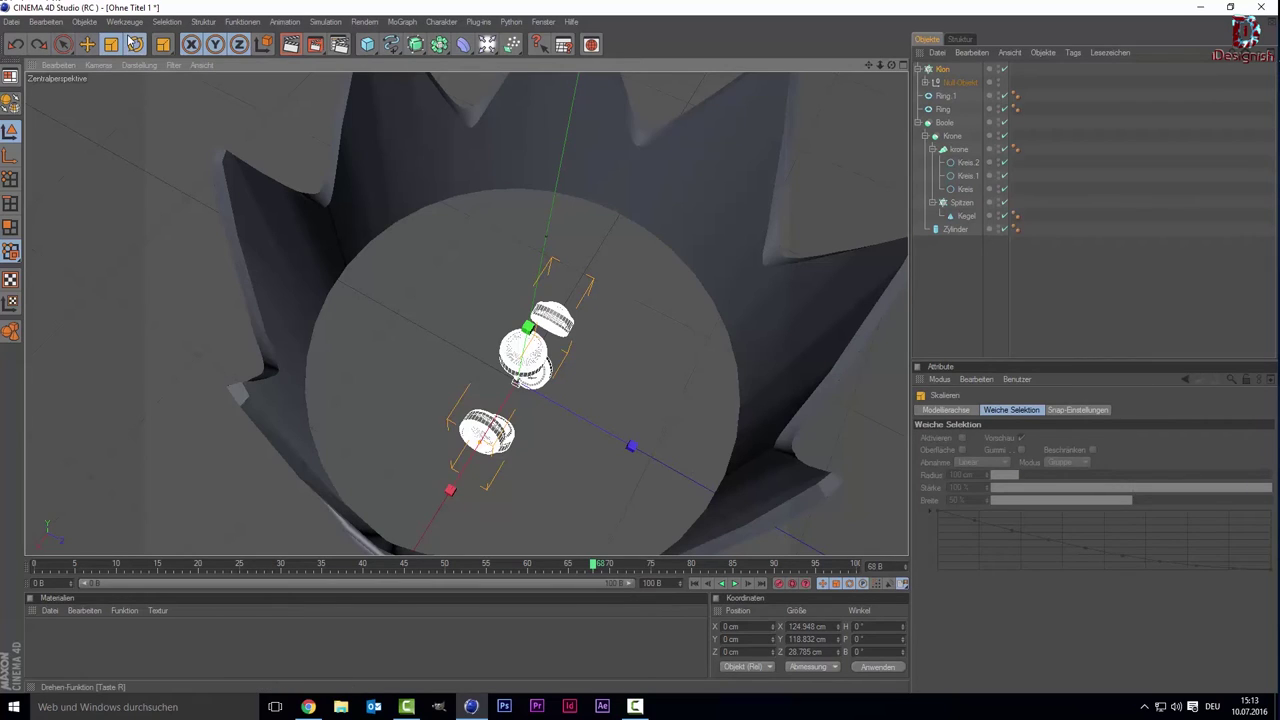
pyautogui.click(134, 43)
pyautogui.moveTo(578, 405); pyautogui.dragTo(757, 577)
pyautogui.moveTo(757, 578); pyautogui.dragTo(768, 608)
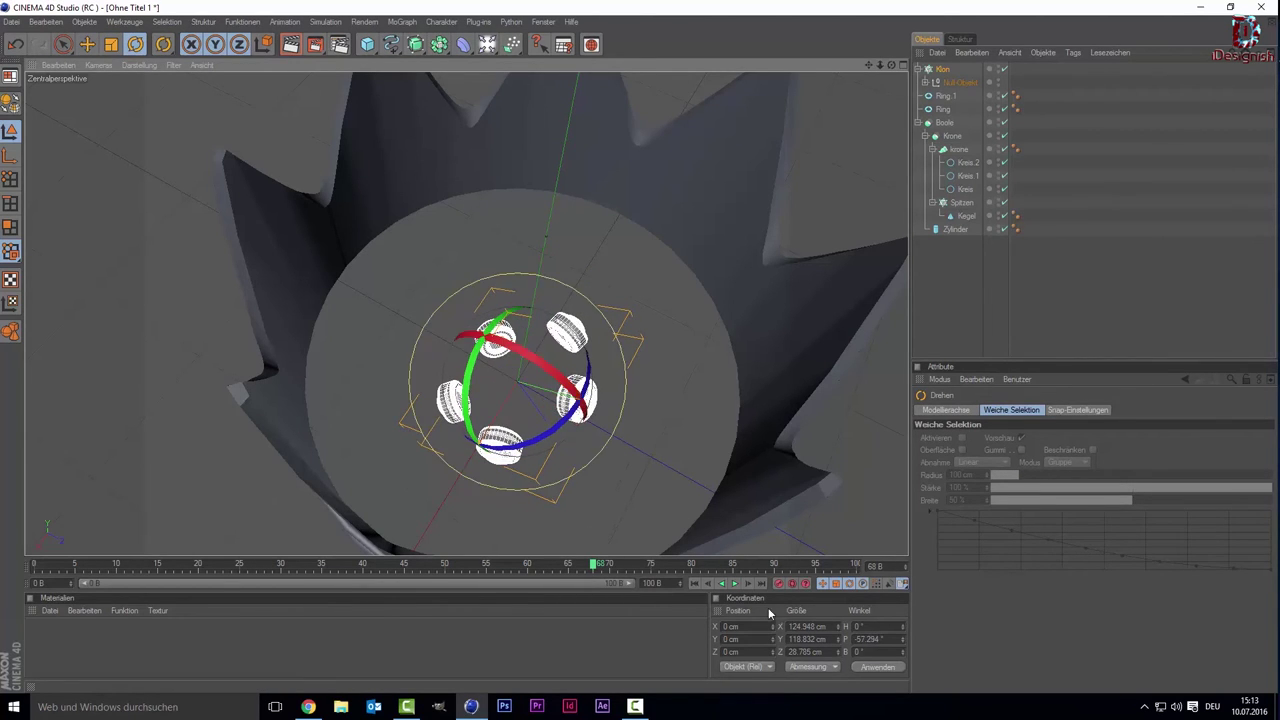
pyautogui.hotkey('ctrl', 'z')
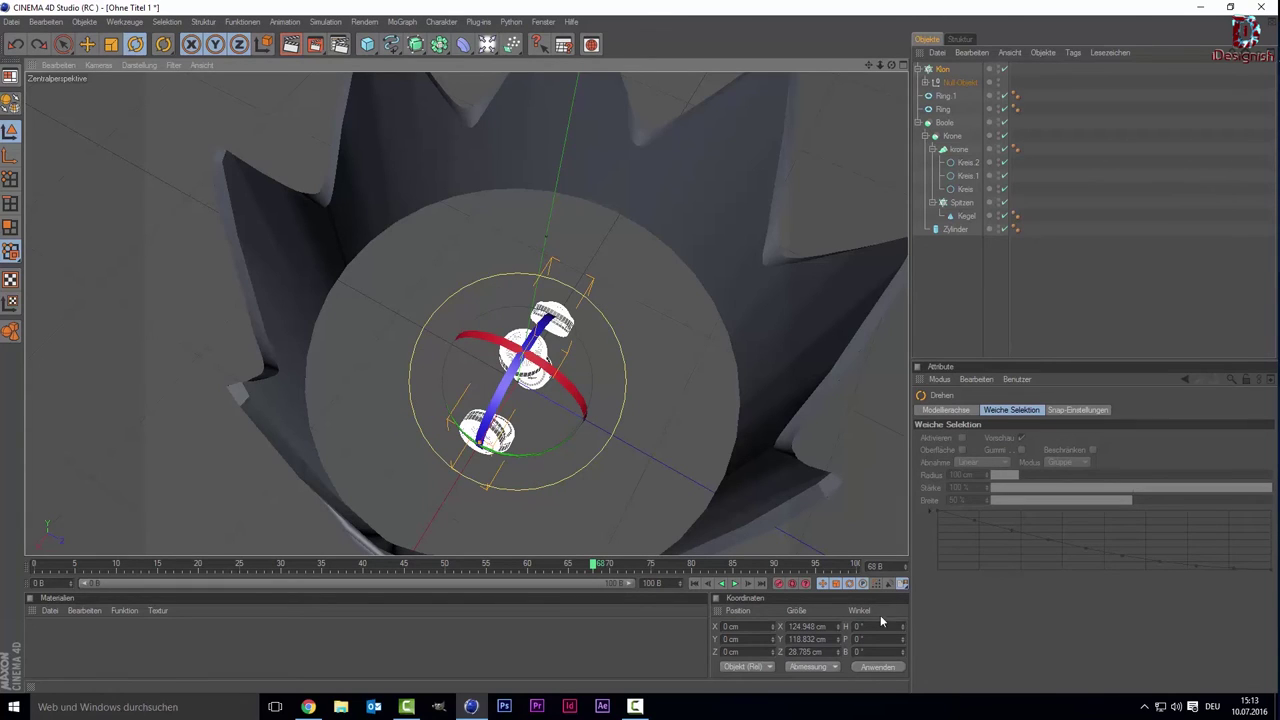
# Pitch the Klon cloner 90° and widen its radius to about 173 cm.
pyautogui.click(942, 68)
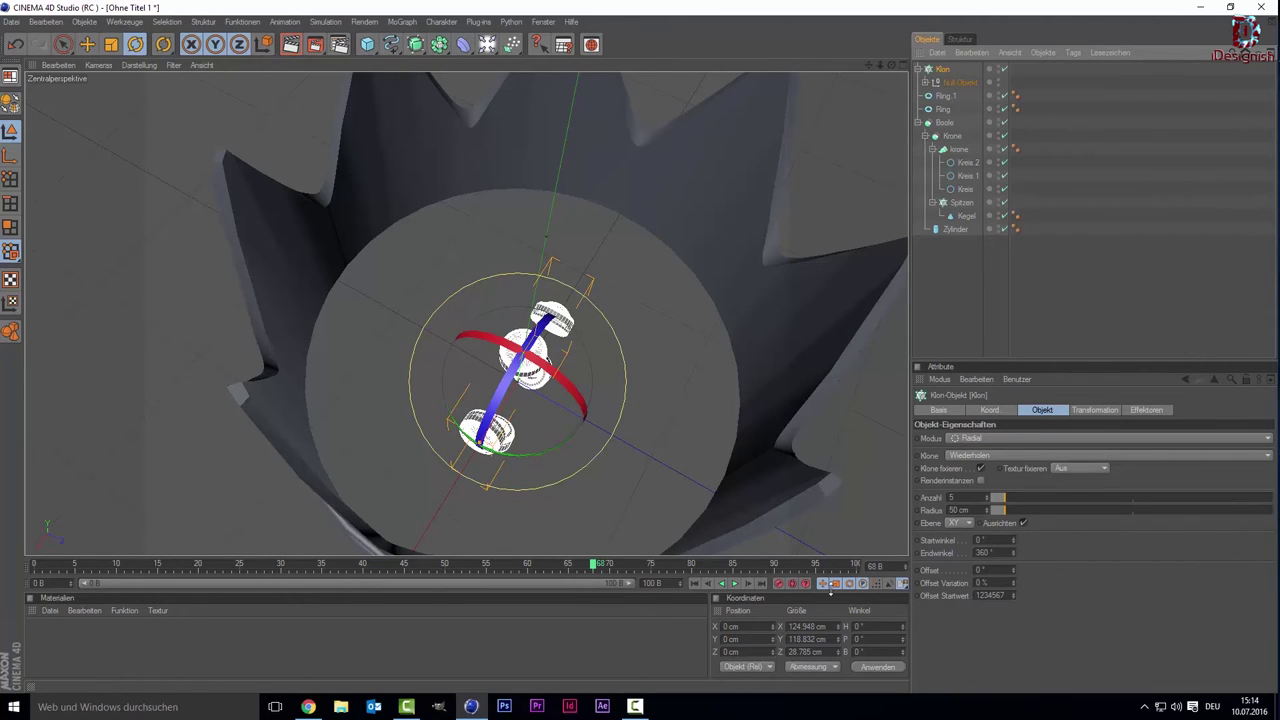
pyautogui.click(866, 639)
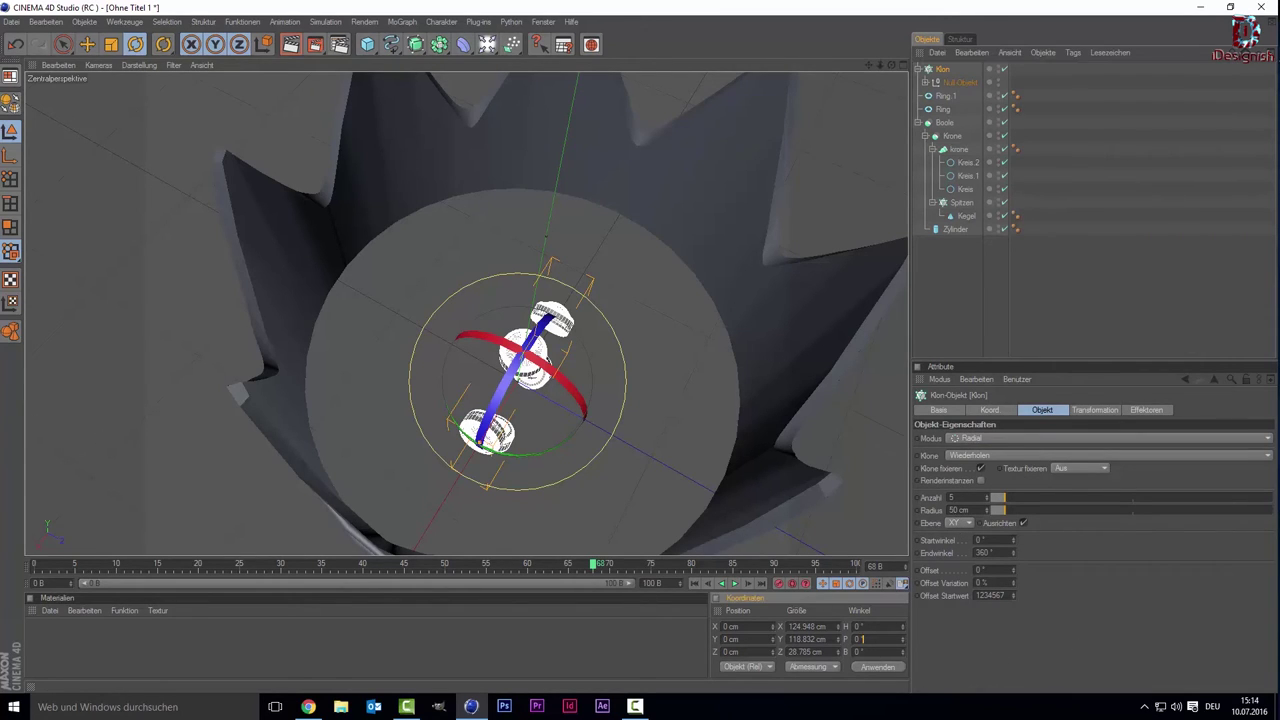
pyautogui.write('90')
pyautogui.press('Return')
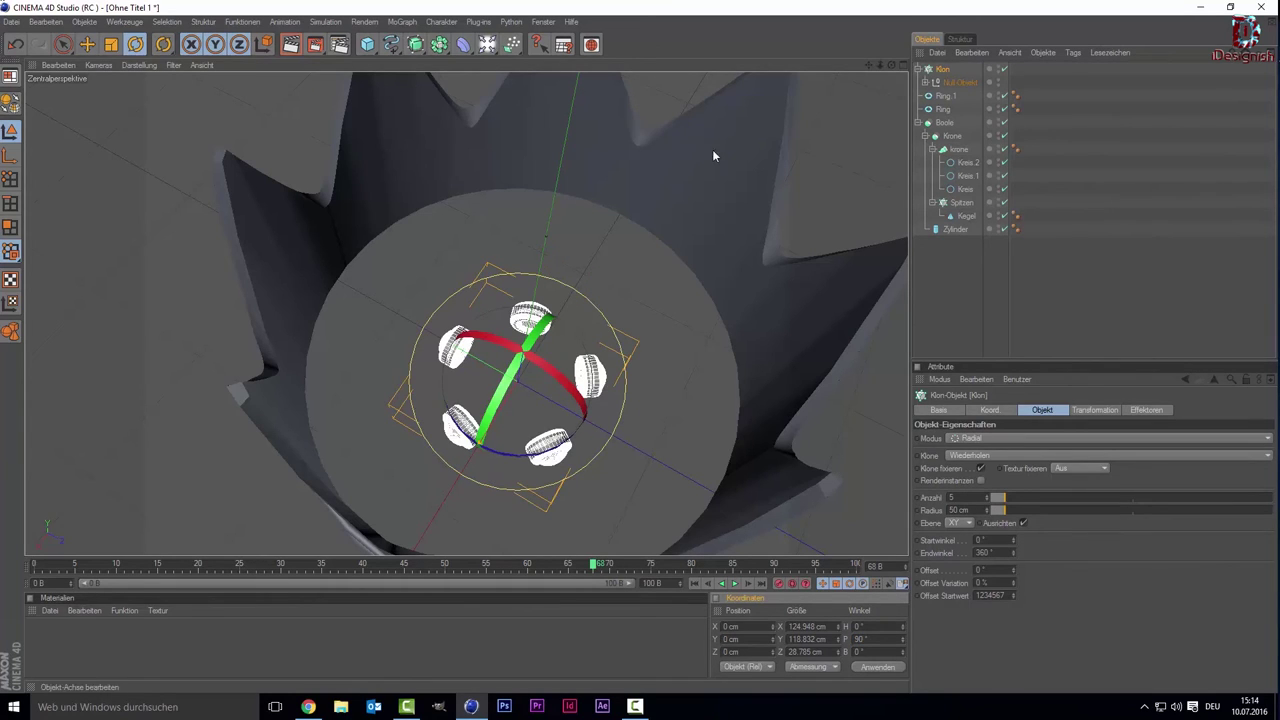
pyautogui.moveTo(930, 72); pyautogui.dragTo(942, 70)
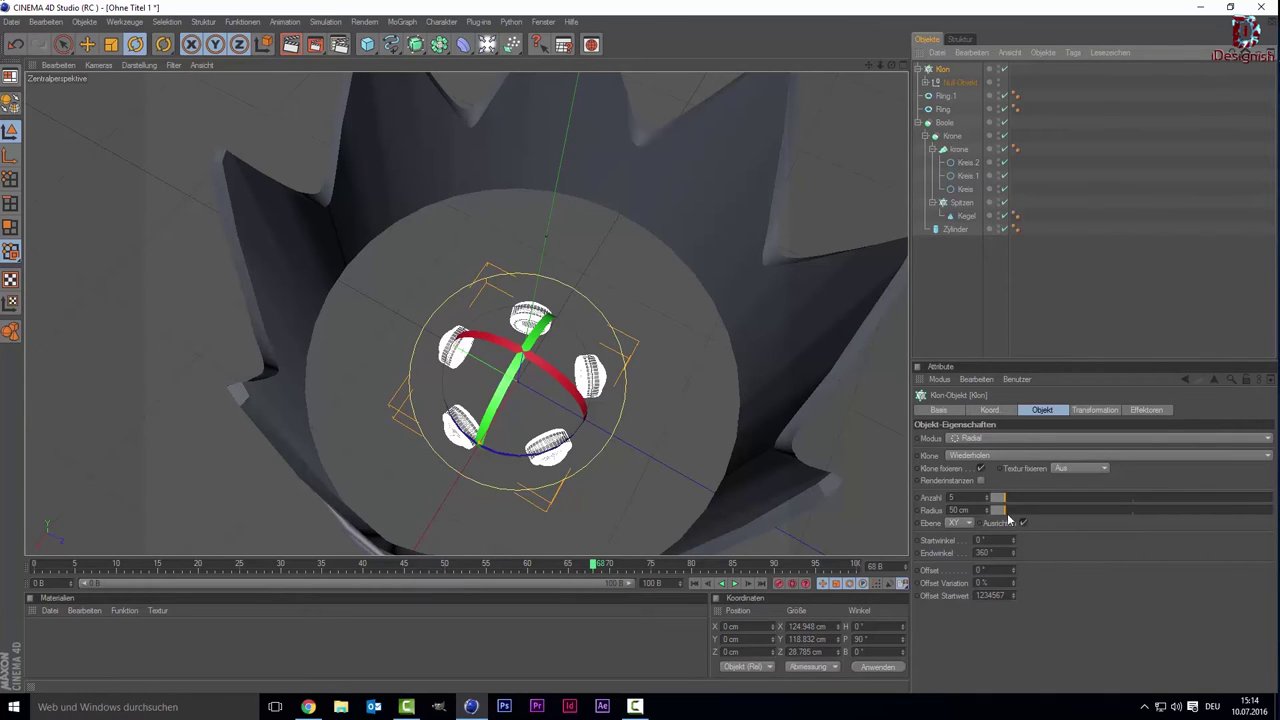
pyautogui.moveTo(1008, 514); pyautogui.dragTo(1034, 520)
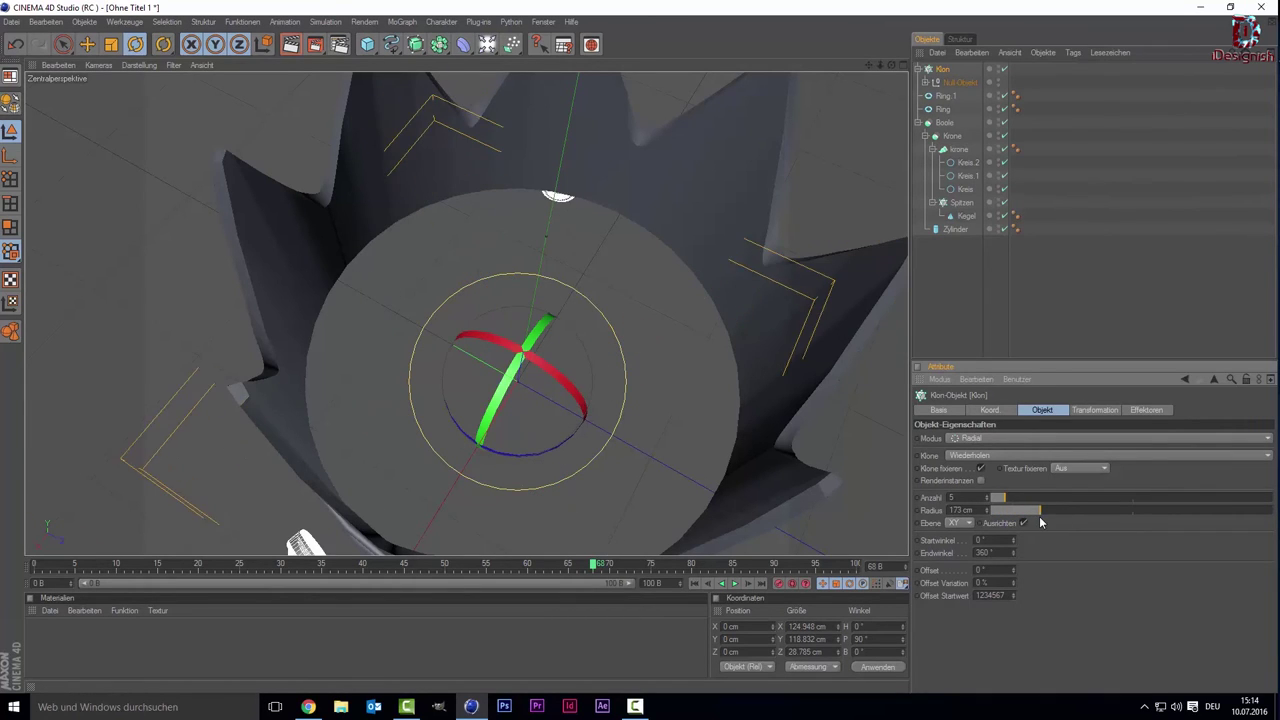
# Raise the jewel ring up onto the crown band and pull the clone radius in.
pyautogui.moveTo(891, 64)
pyautogui.mouseDown()
pyautogui.moveTo(885, 100)
pyautogui.moveTo(888, 50)
pyautogui.mouseUp()
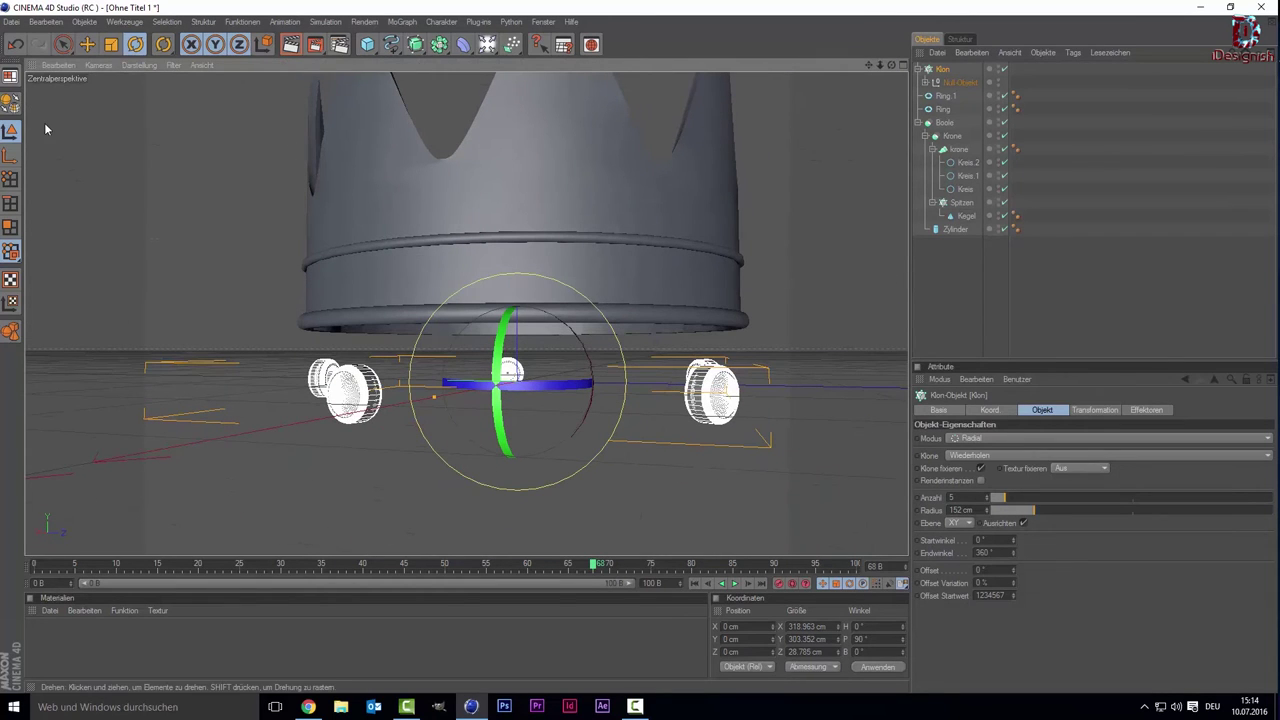
pyautogui.click(68, 45)
pyautogui.moveTo(516, 290); pyautogui.dragTo(516, 207)
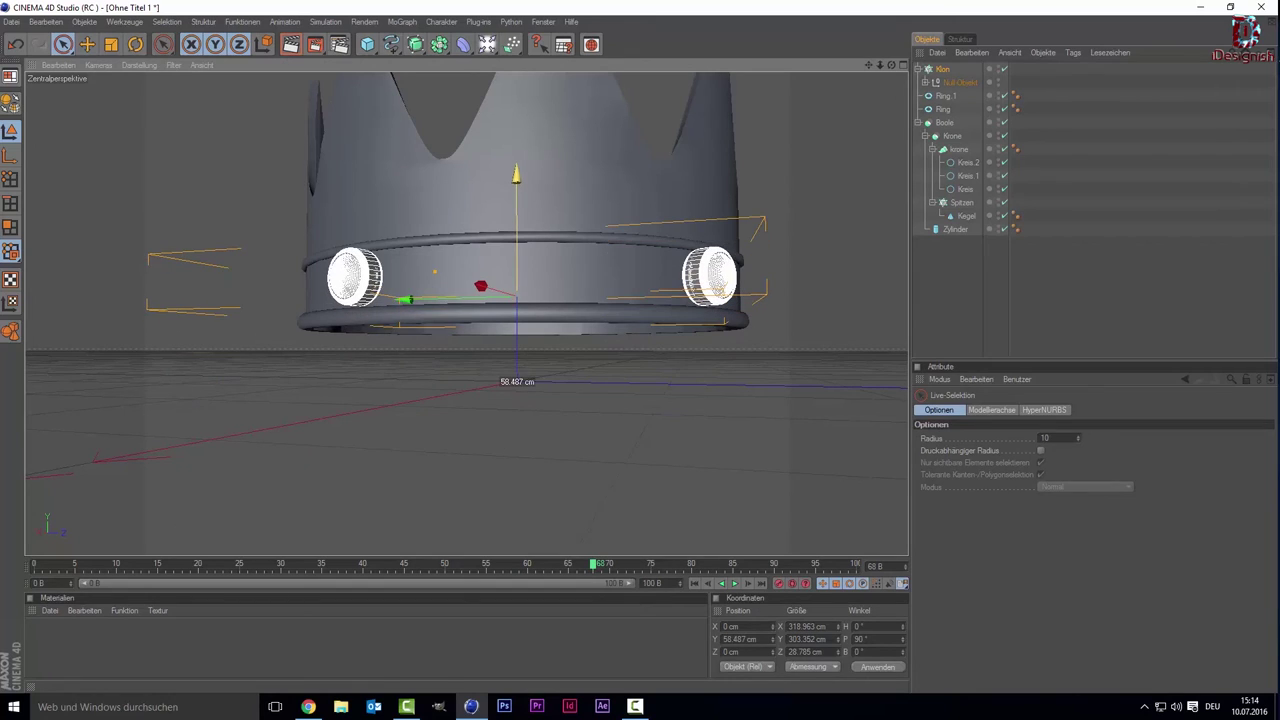
pyautogui.click(946, 70)
pyautogui.moveTo(1028, 515); pyautogui.dragTo(1030, 515)
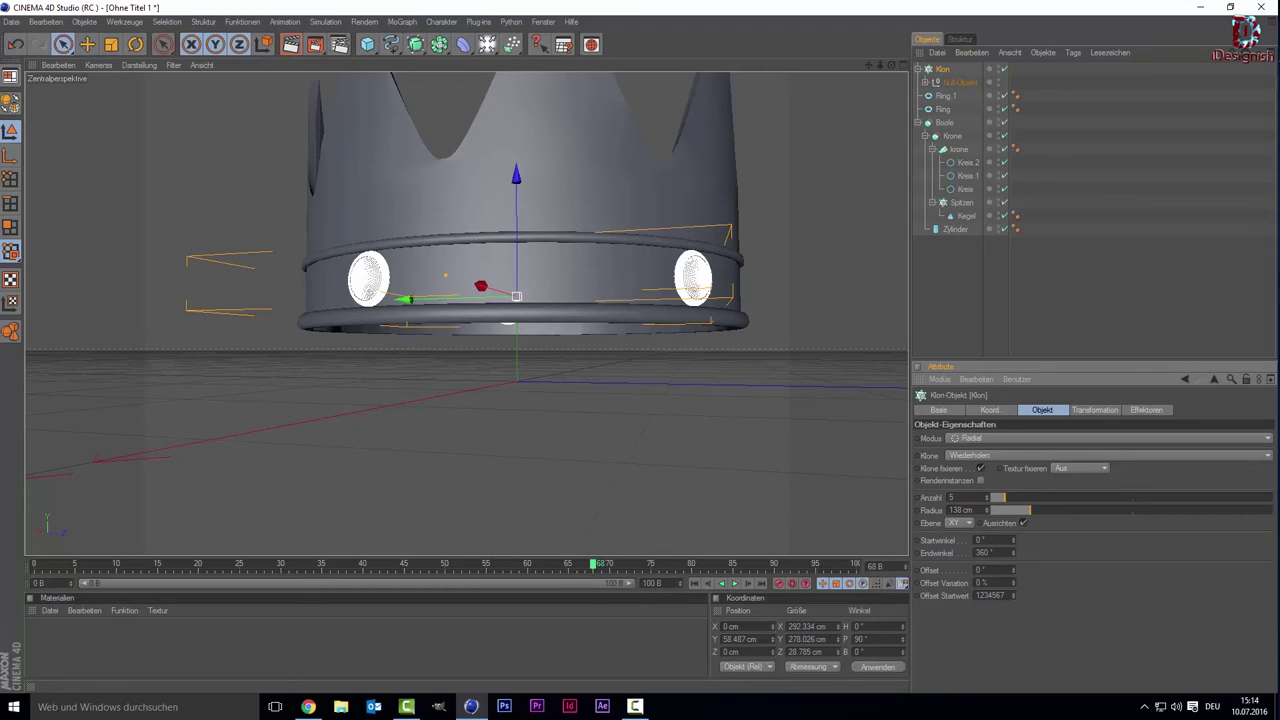
# Scale down the jewel null so each jewel and setting is smaller.
pyautogui.click(945, 82)
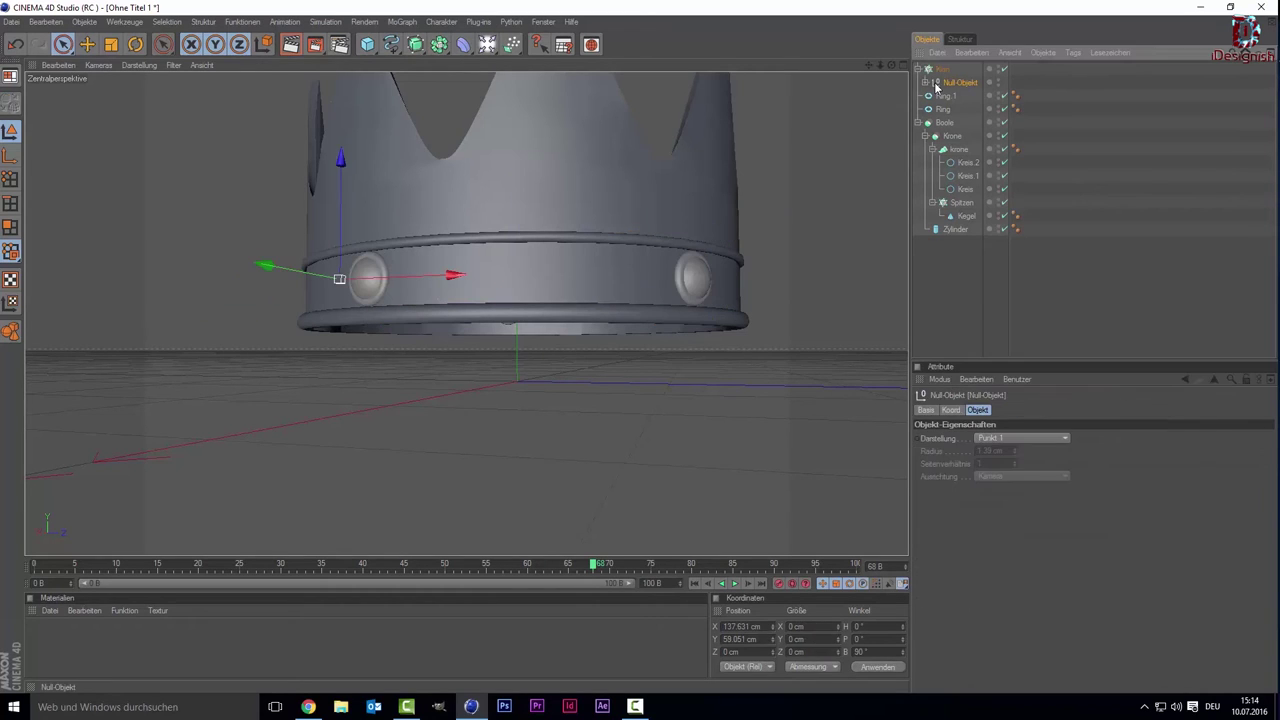
pyautogui.click(110, 46)
pyautogui.moveTo(342, 285)
pyautogui.mouseDown()
pyautogui.moveTo(320, 285)
pyautogui.moveTo(345, 285)
pyautogui.mouseUp()
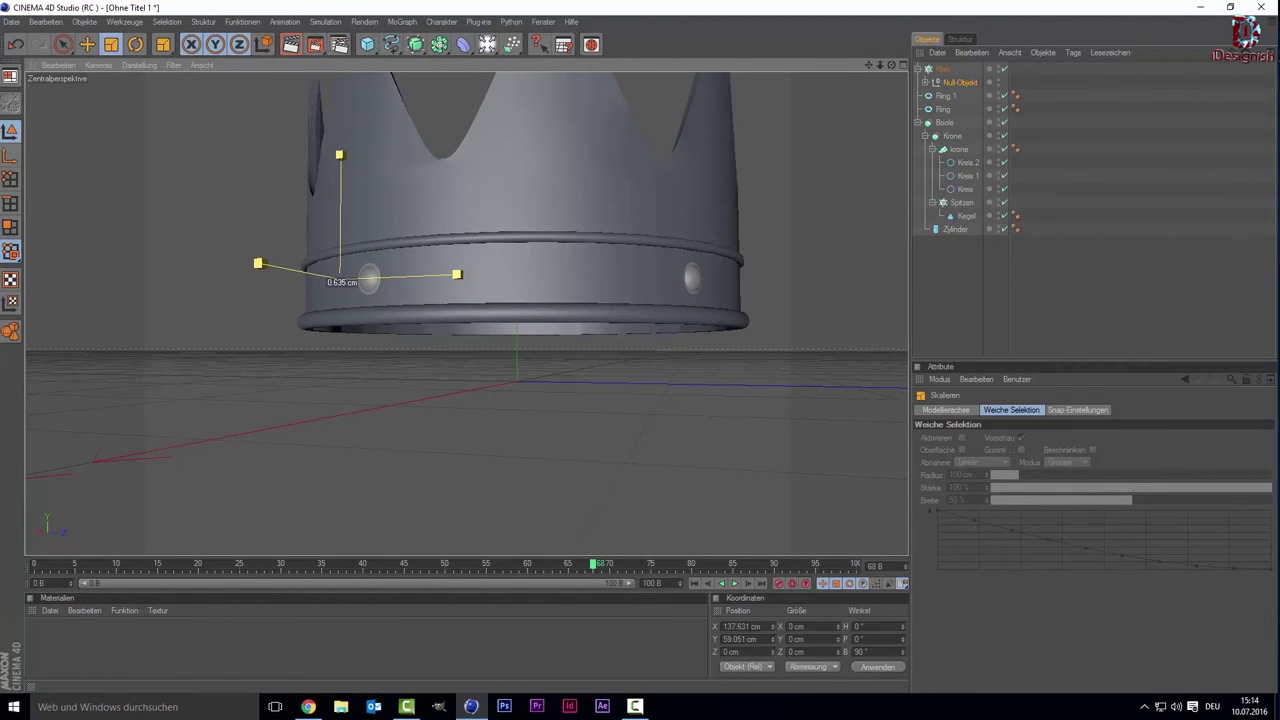
pyautogui.moveTo(342, 282); pyautogui.dragTo(340, 279)
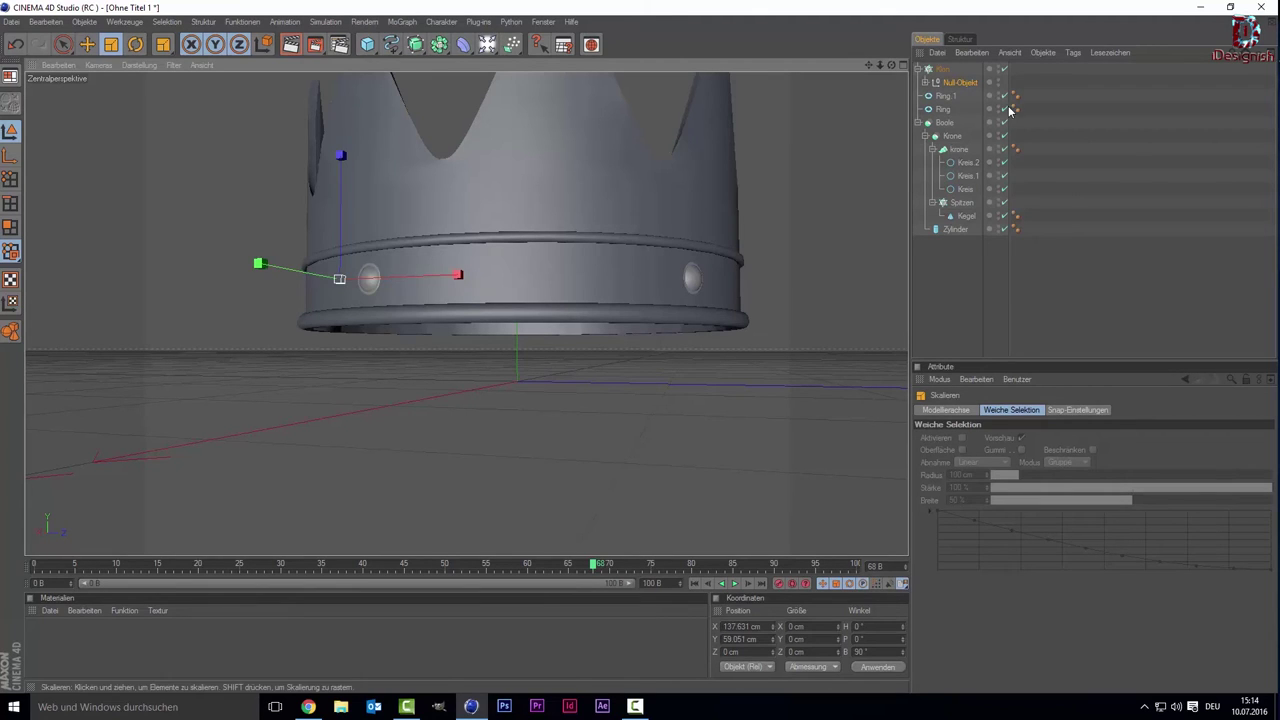
# Set the Klon radius to 140 cm and the jewel count to 25.
pyautogui.click(948, 69)
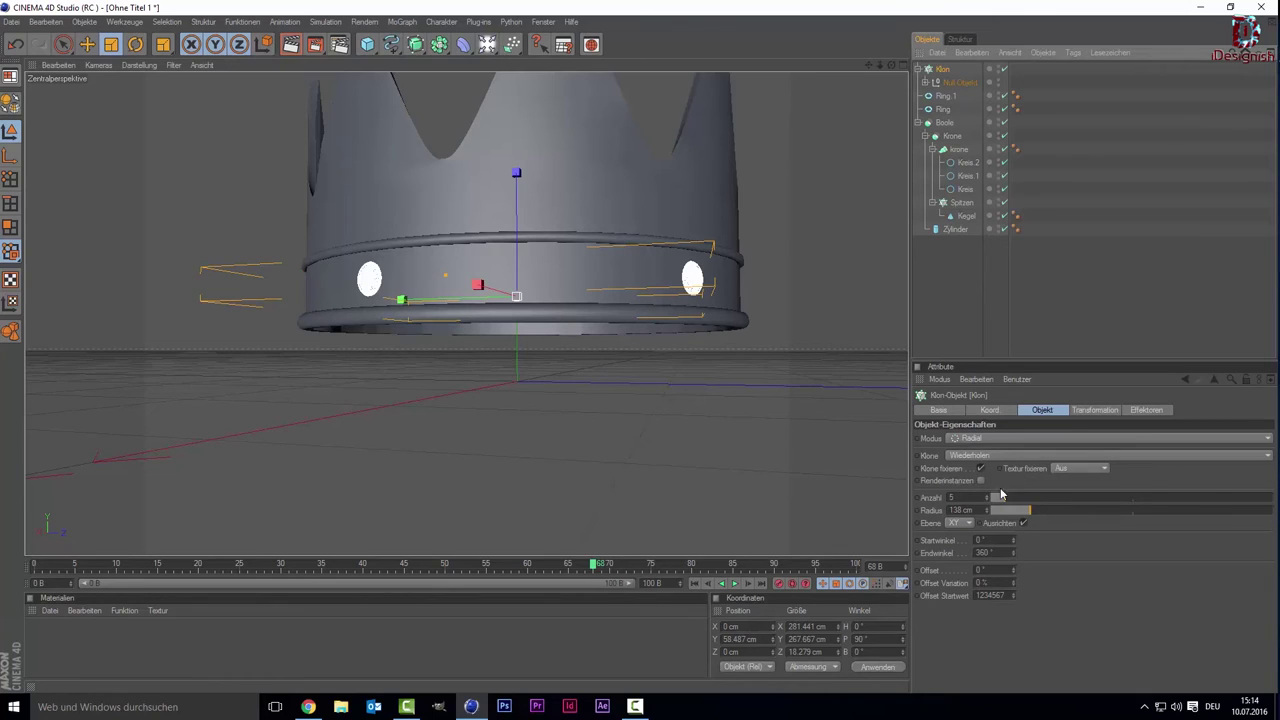
pyautogui.moveTo(1039, 511); pyautogui.dragTo(1029, 509)
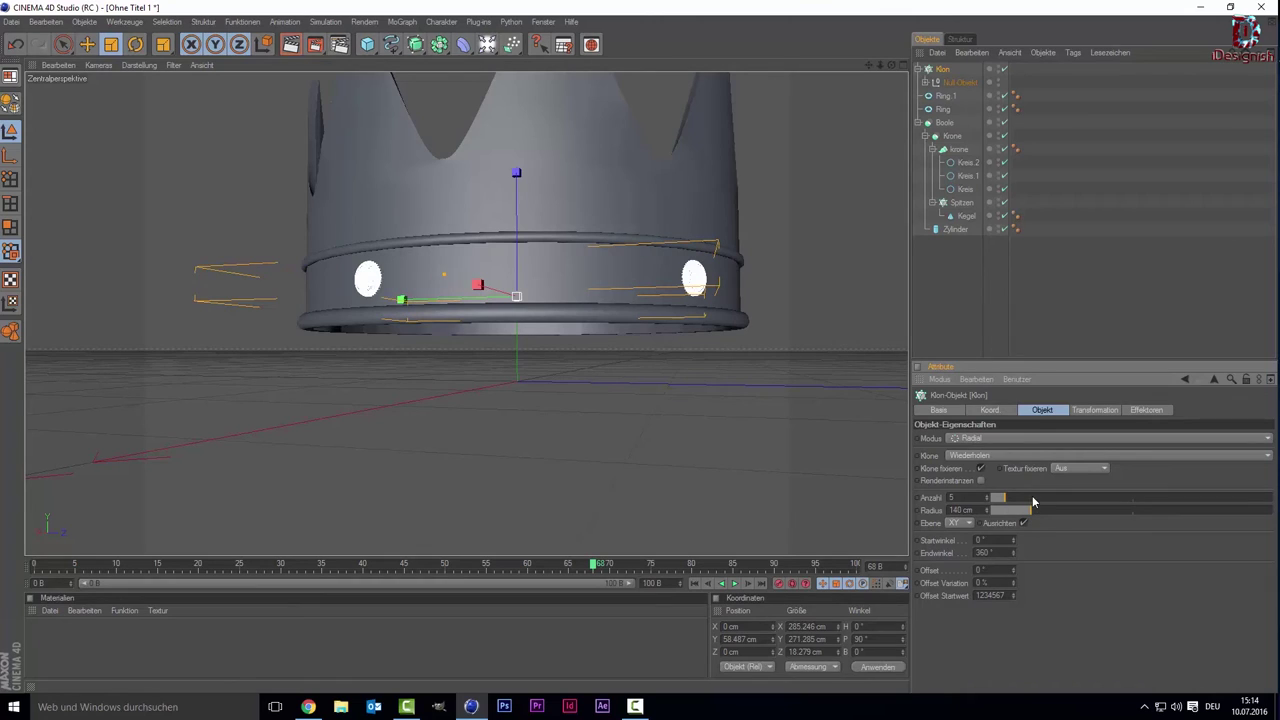
pyautogui.moveTo(1023, 499); pyautogui.dragTo(1060, 497)
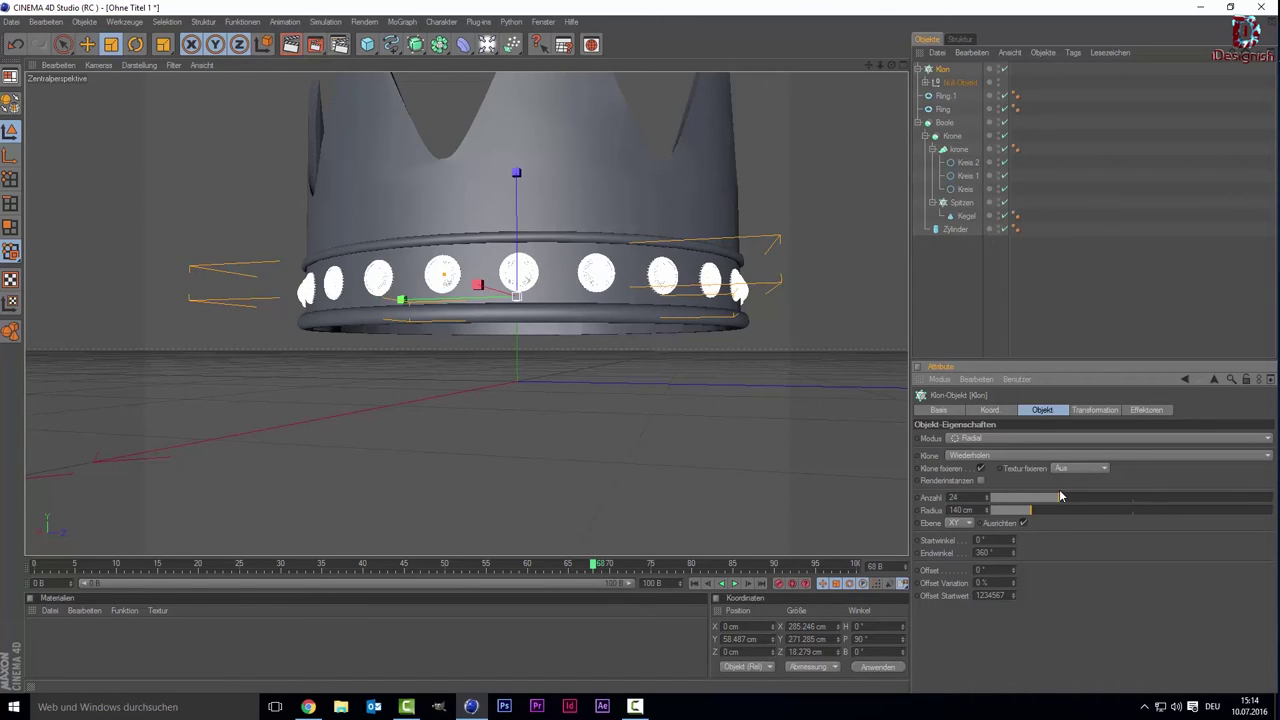
pyautogui.moveTo(1062, 496); pyautogui.dragTo(1063, 497)
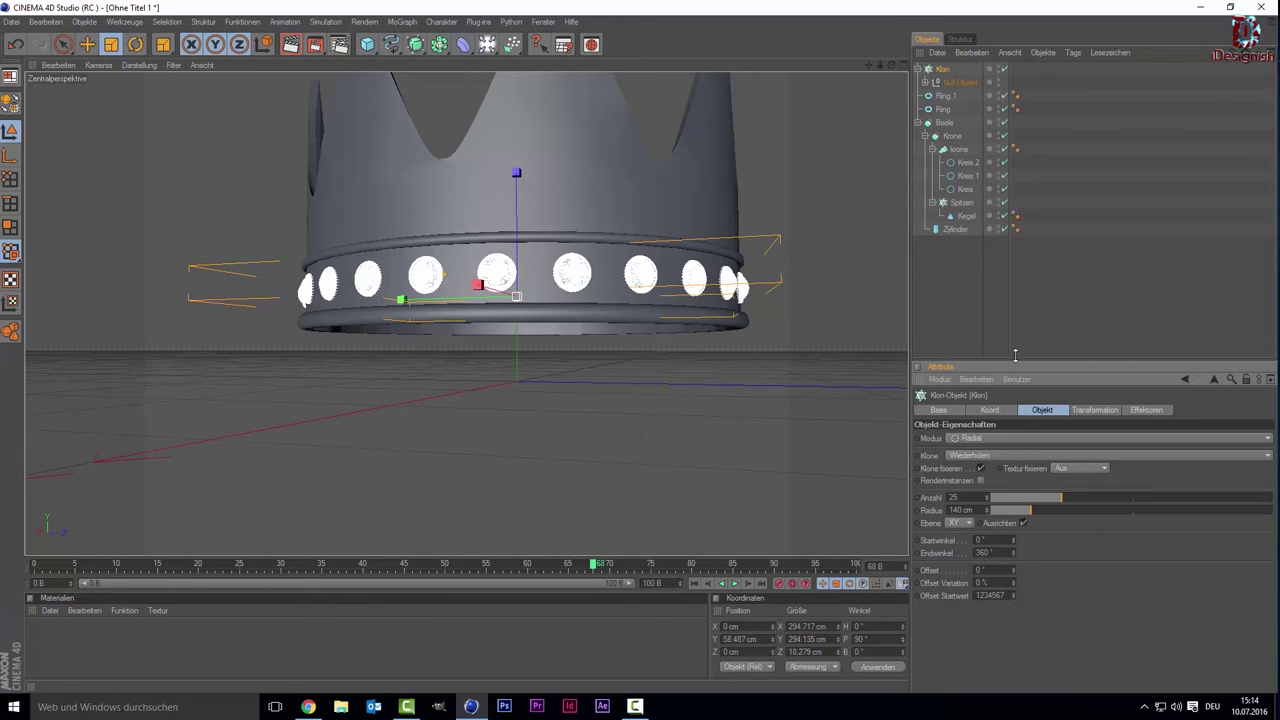
pyautogui.click(1001, 313)
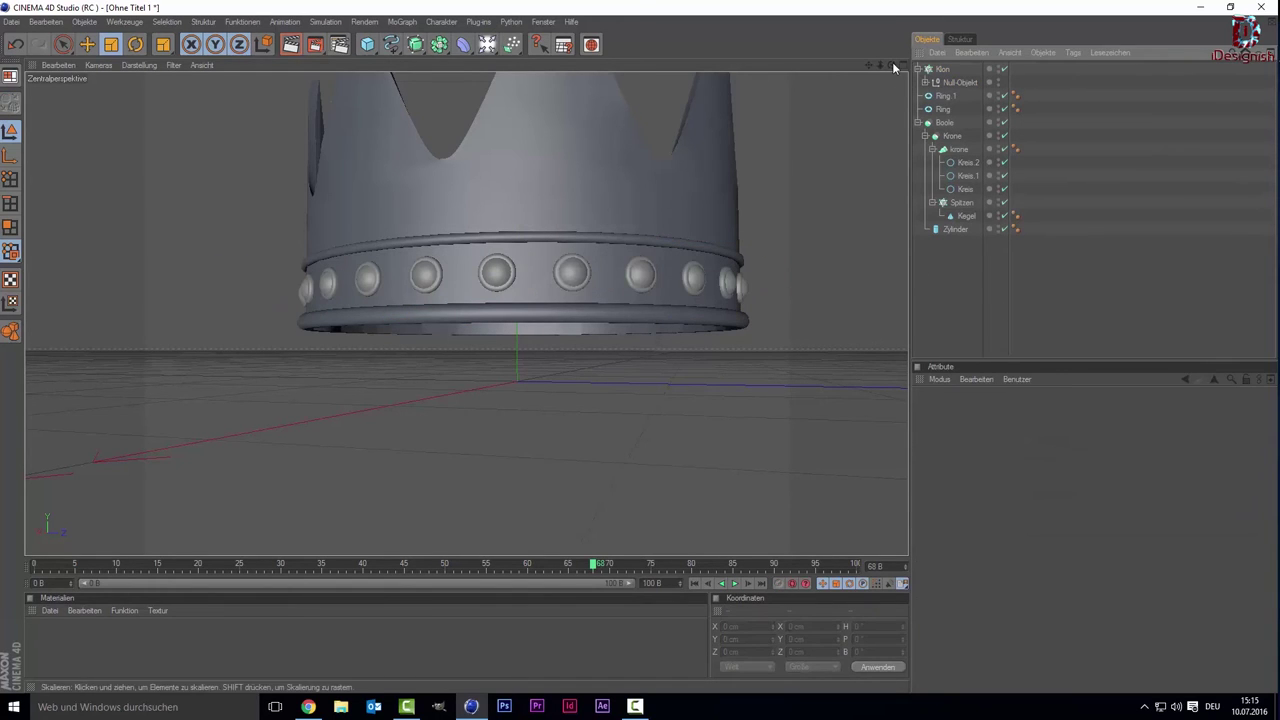
# Check Zylinder, Klon and Ring 1, then expand and select the jewel Null-Objekt.
pyautogui.moveTo(894, 62); pyautogui.dragTo(378, 242)
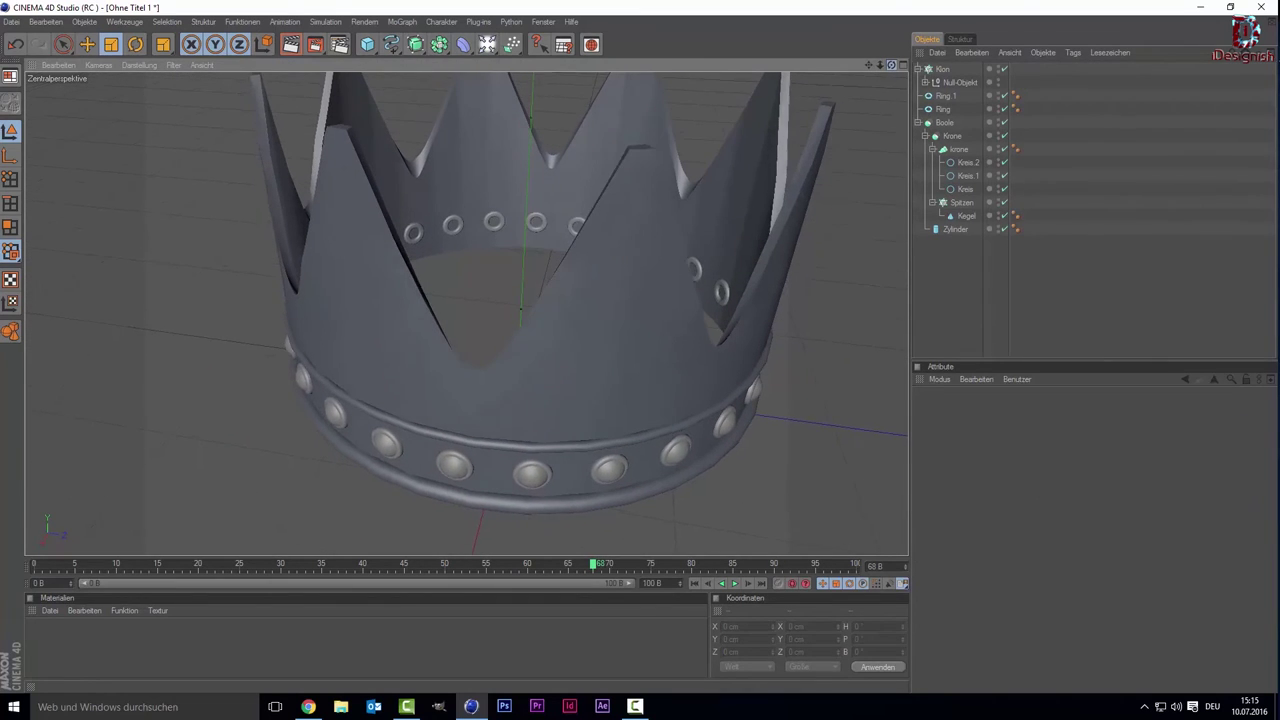
pyautogui.click(498, 218)
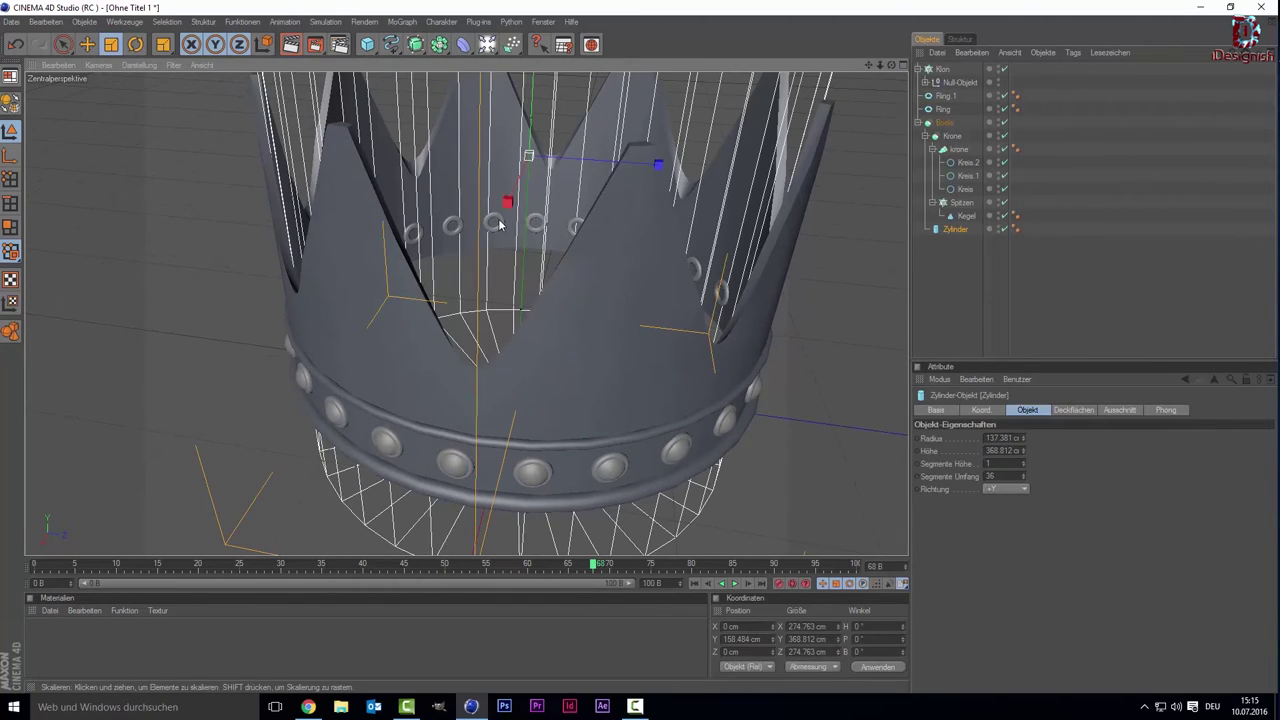
pyautogui.click(496, 222)
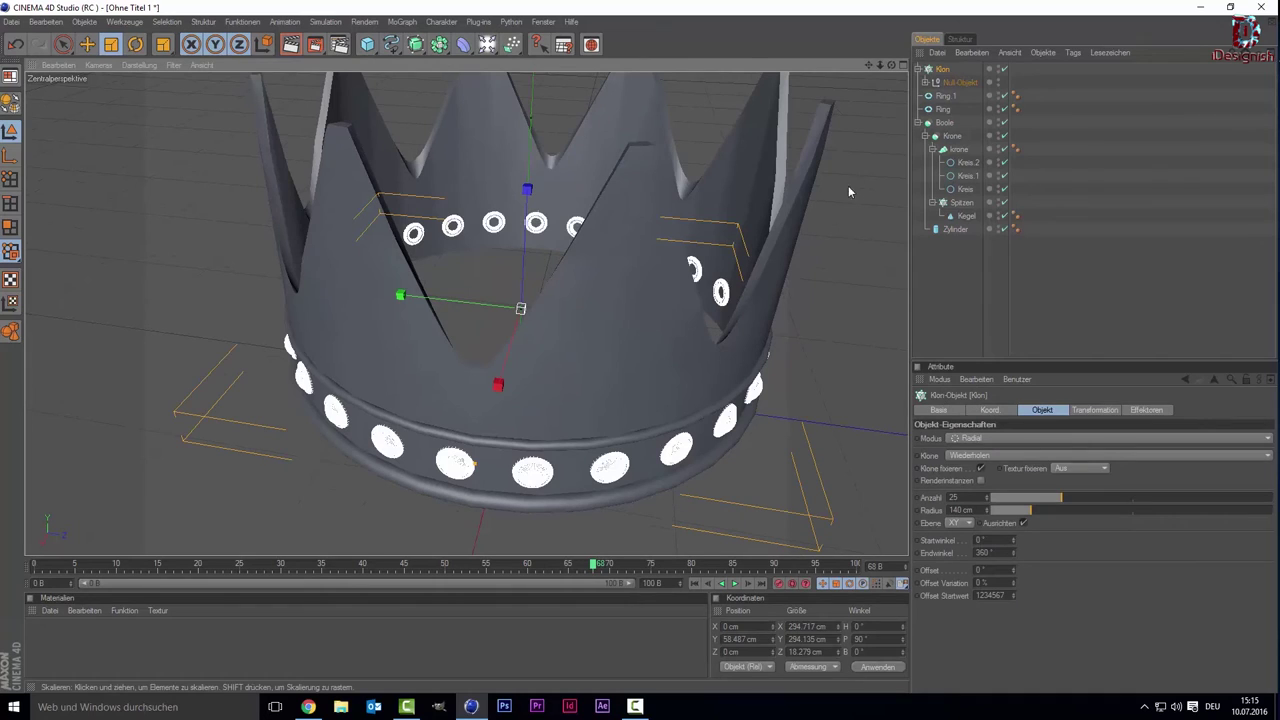
pyautogui.click(947, 97)
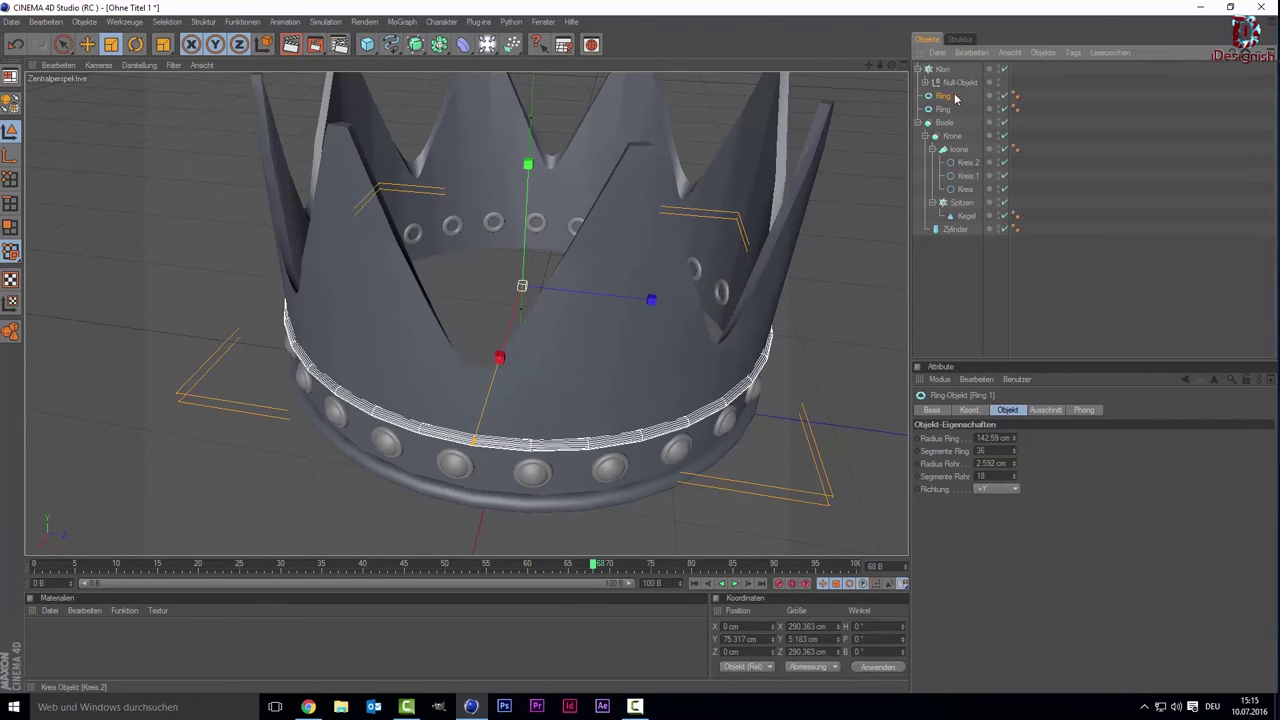
pyautogui.click(949, 85)
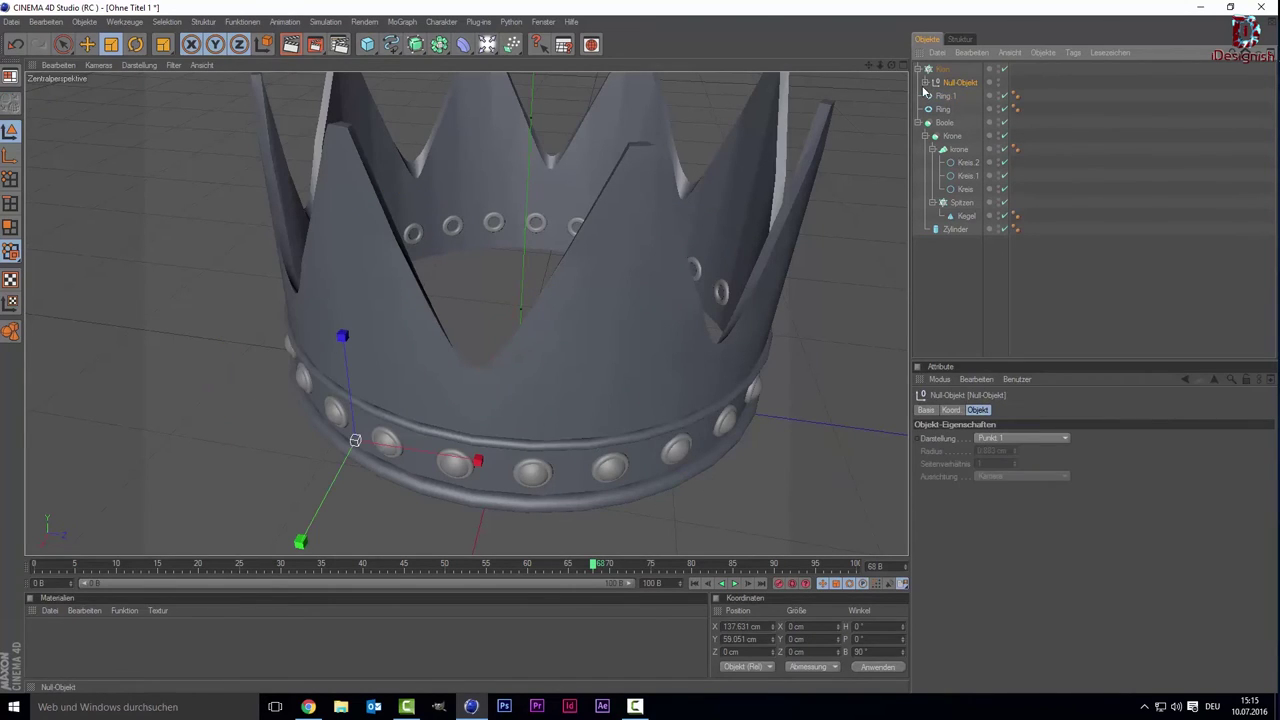
pyautogui.click(925, 89)
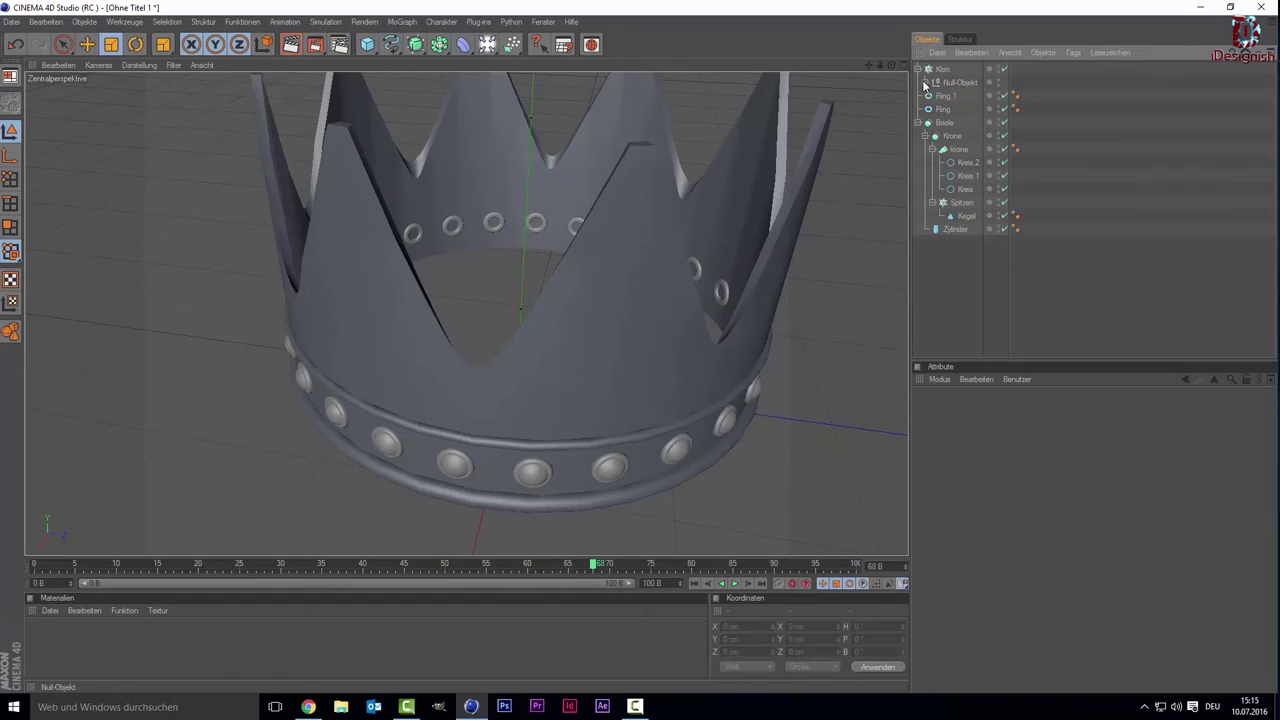
pyautogui.click(924, 82)
pyautogui.click(960, 83)
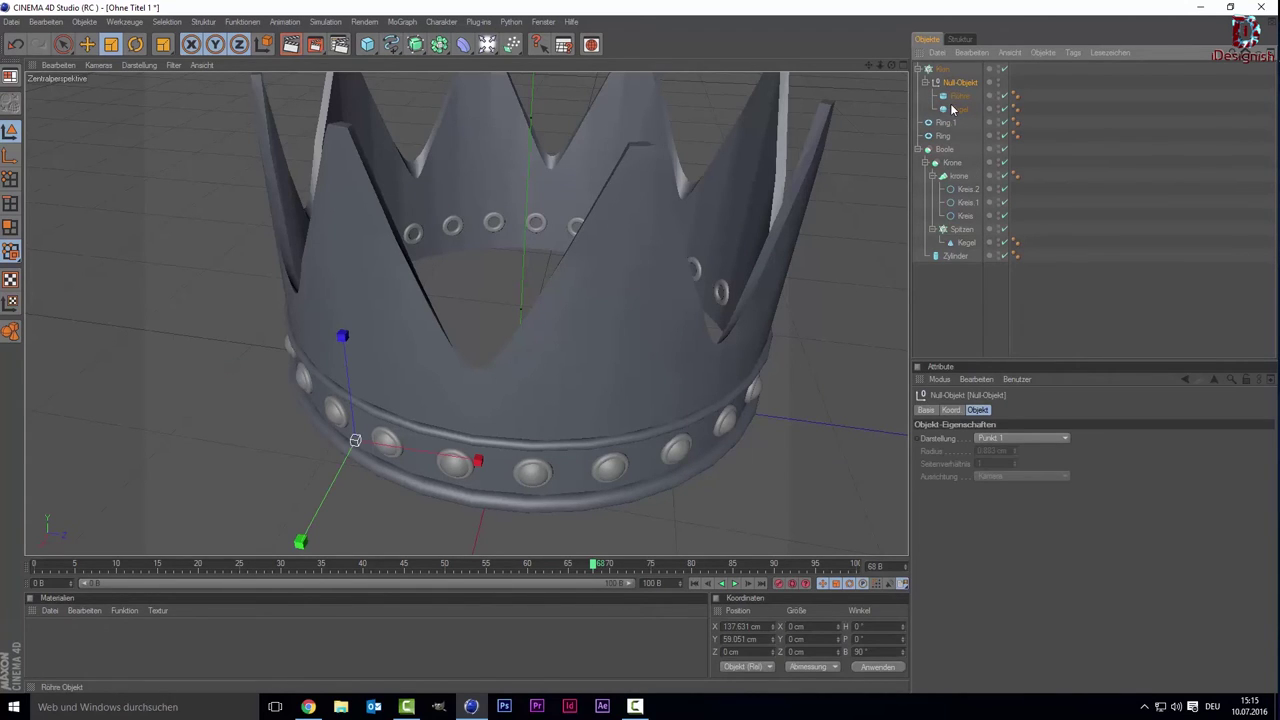
# Scale the Röhre tube settings' height to about 3.949 cm, undoing an overscale.
pyautogui.click(955, 109)
pyautogui.click(959, 95)
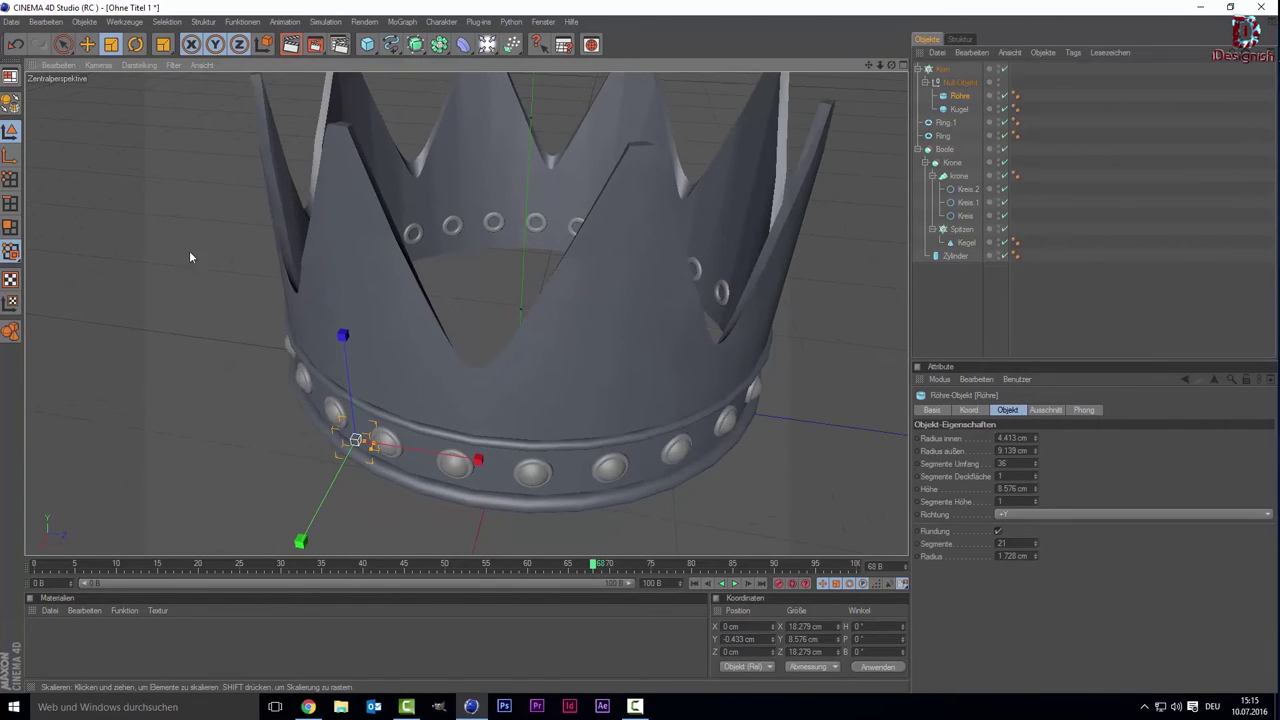
pyautogui.click(63, 46)
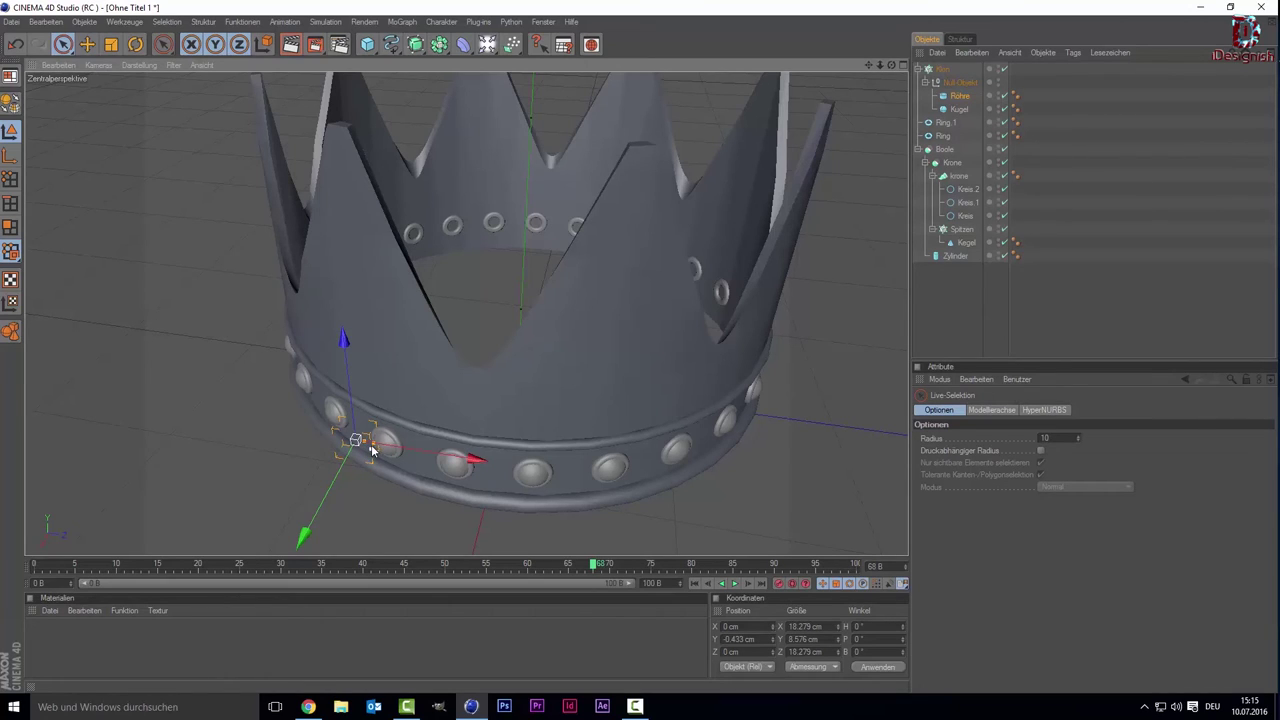
pyautogui.moveTo(373, 449); pyautogui.dragTo(366, 443)
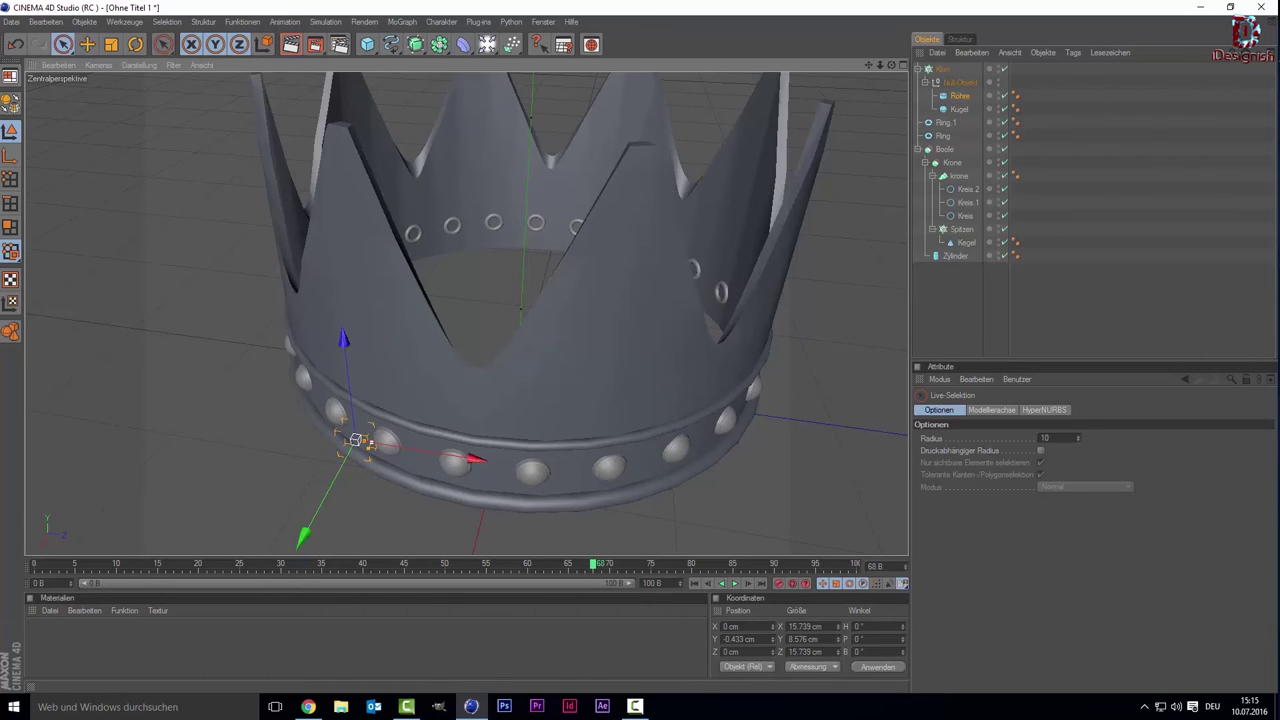
pyautogui.moveTo(356, 440); pyautogui.dragTo(560, 476)
pyautogui.hotkey('ctrl', 'z')
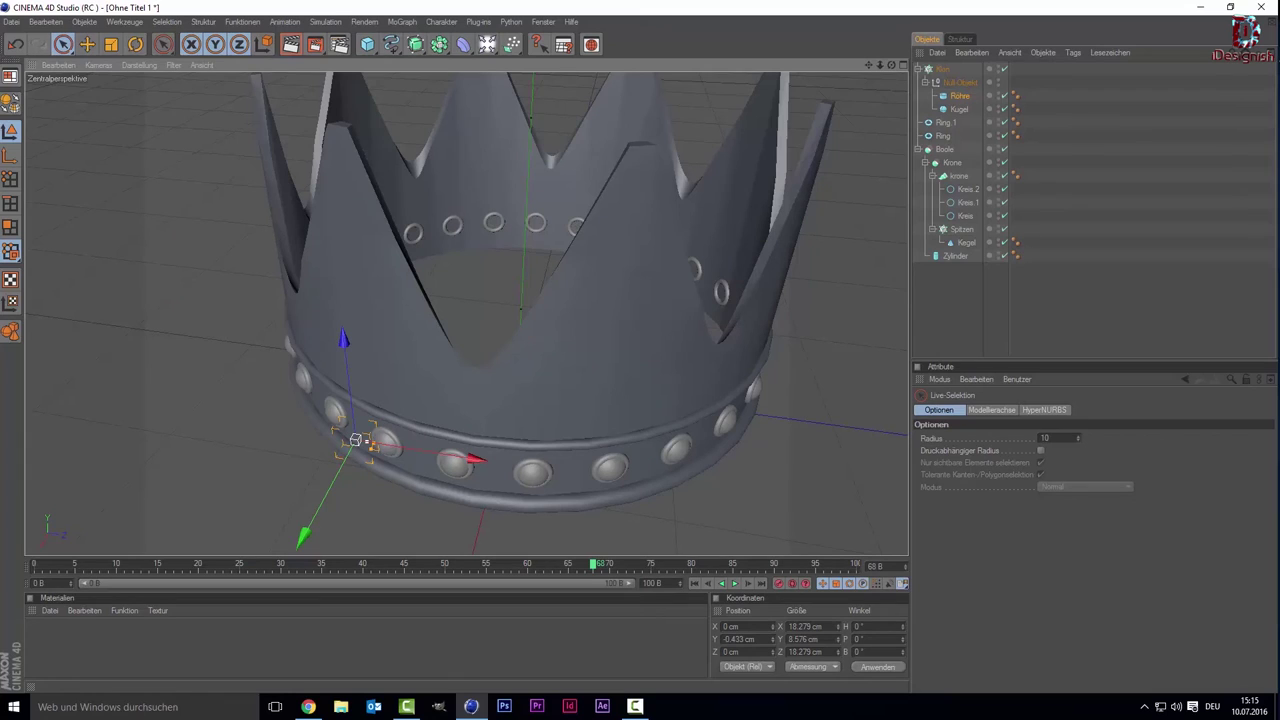
pyautogui.moveTo(375, 455); pyautogui.dragTo(369, 450)
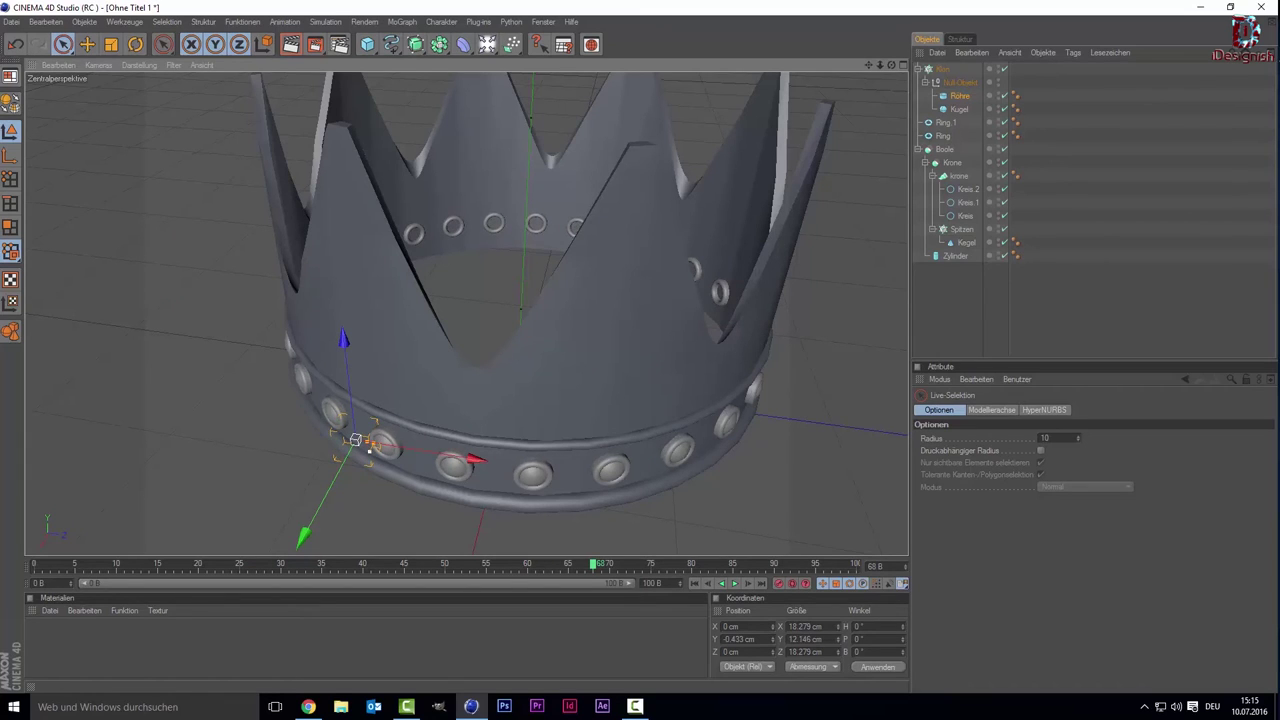
pyautogui.moveTo(369, 451)
pyautogui.mouseDown()
pyautogui.moveTo(361, 467)
pyautogui.moveTo(370, 439)
pyautogui.mouseUp()
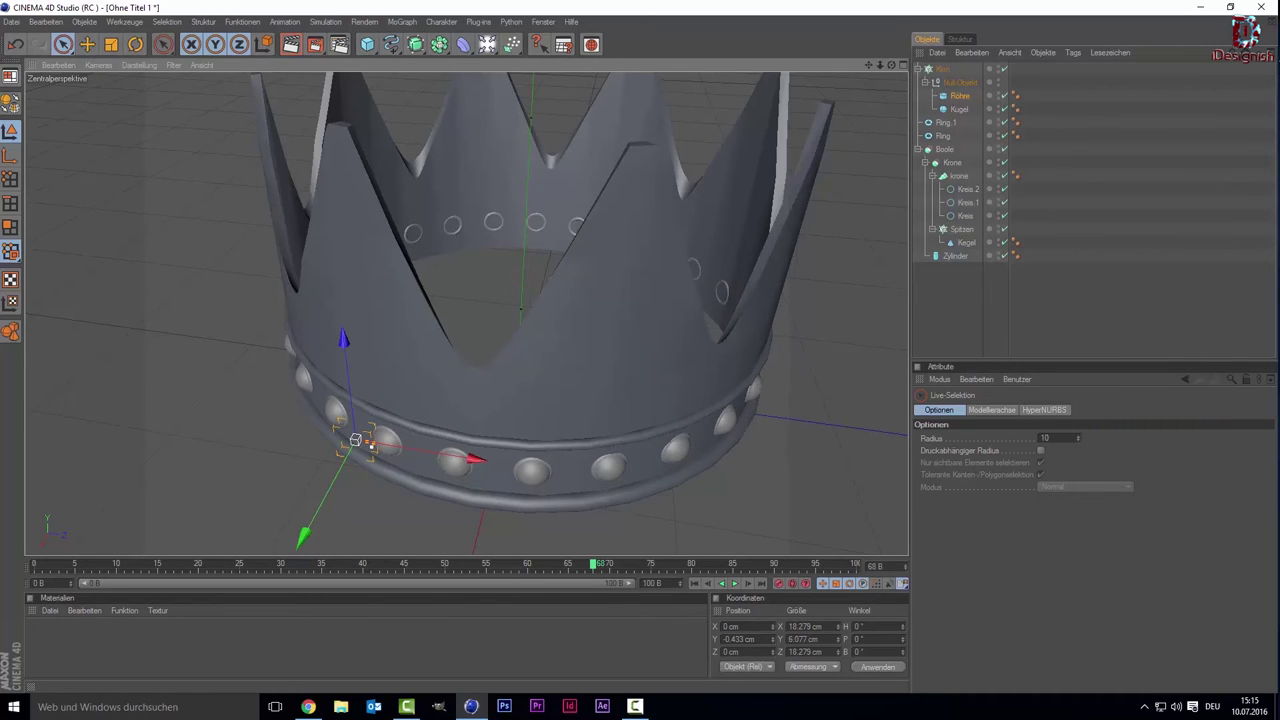
pyautogui.moveTo(371, 442); pyautogui.dragTo(370, 441)
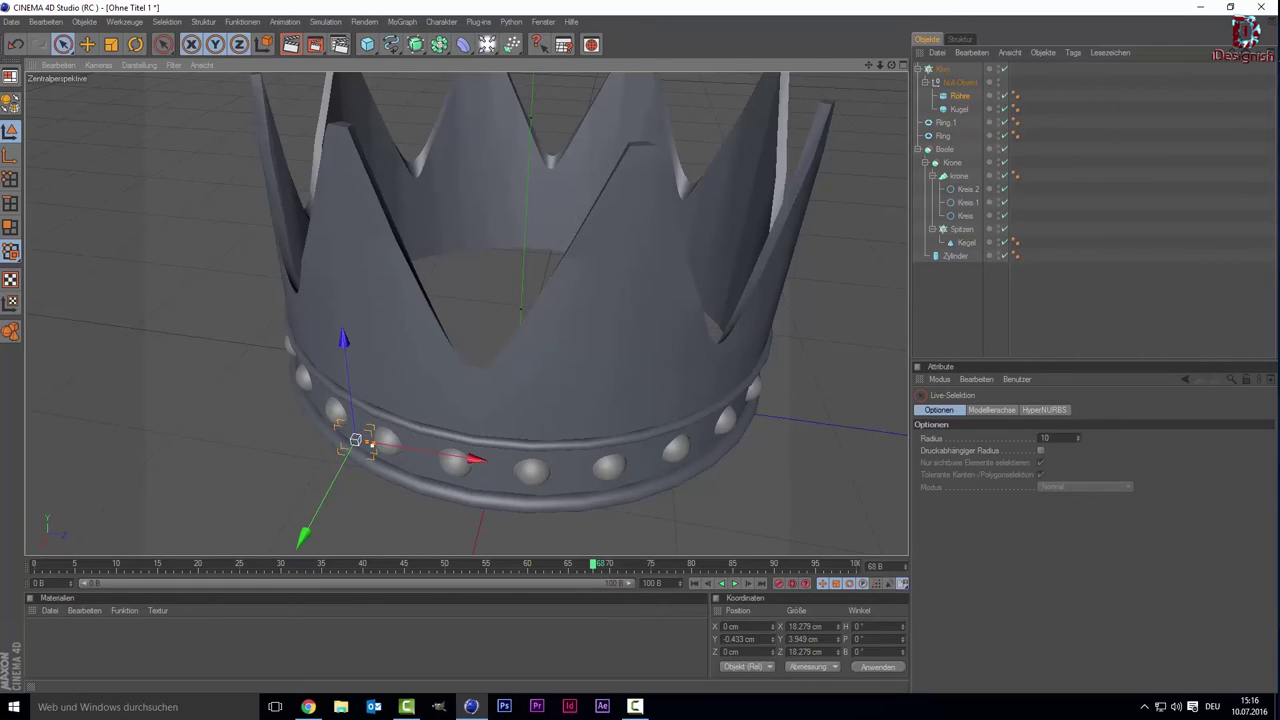
pyautogui.click(222, 447)
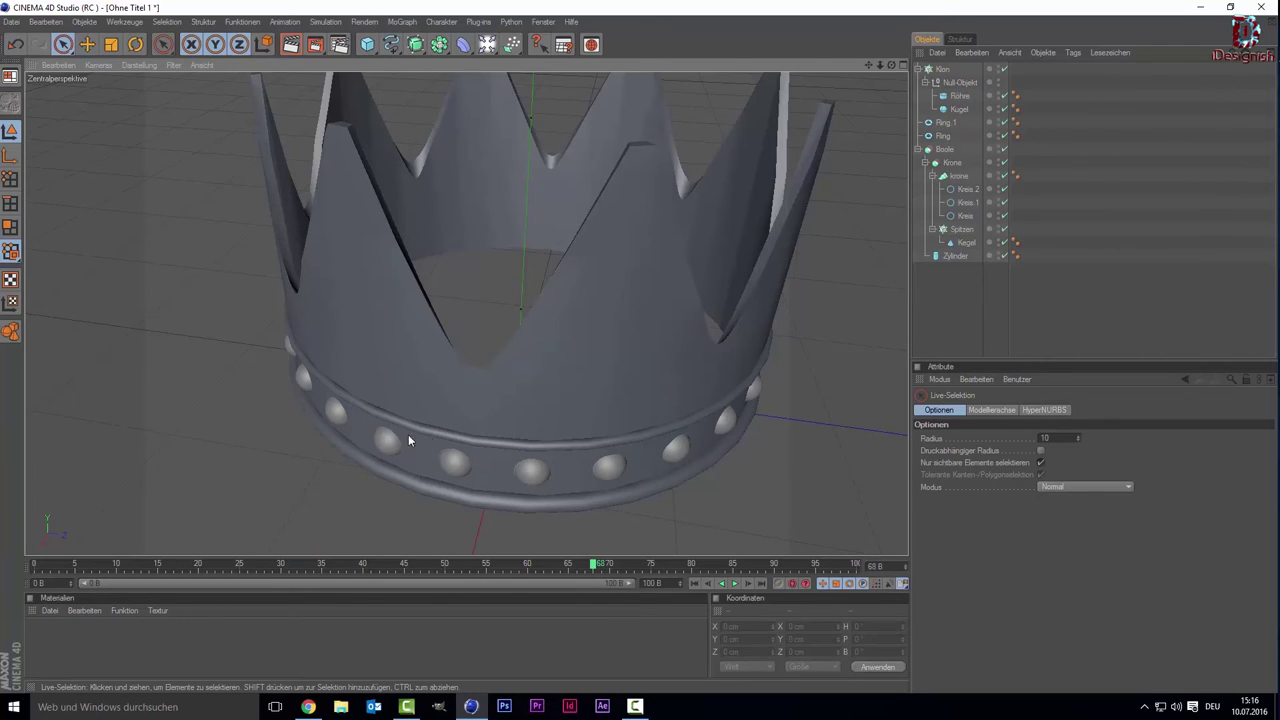
# Nudge the Röhre tube settings slightly up along Y around the jewels.
pyautogui.click(960, 83)
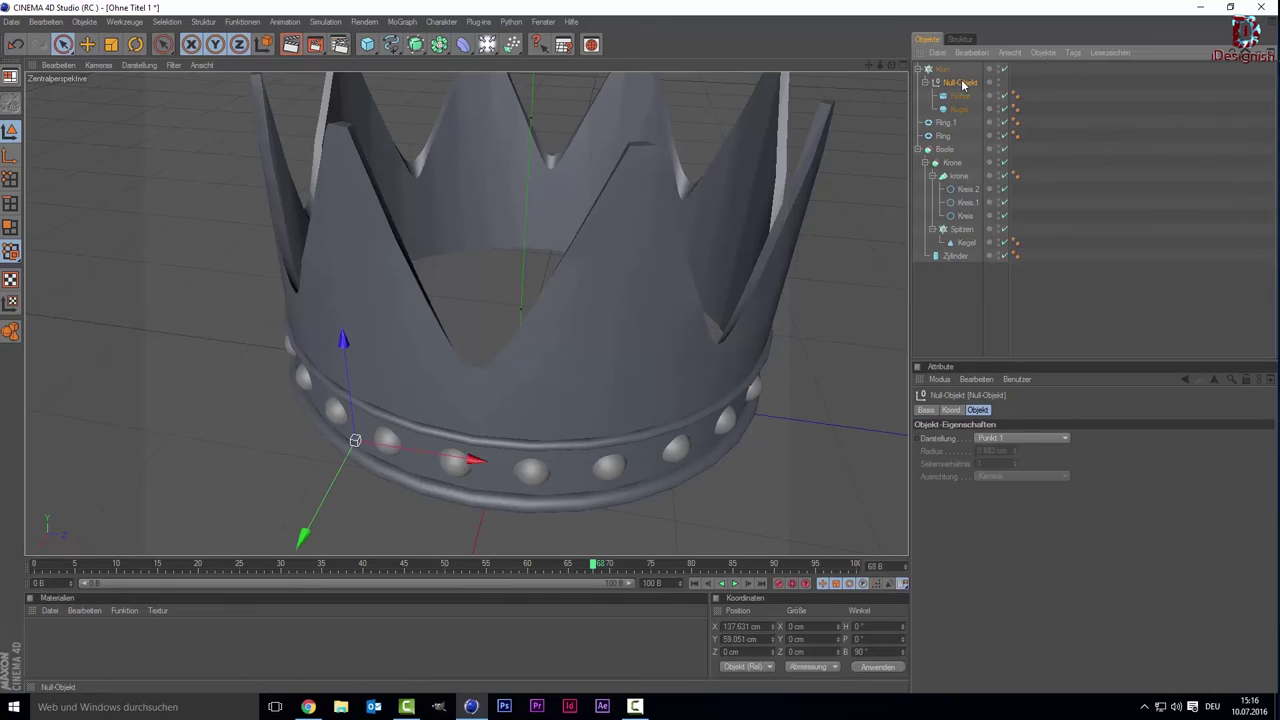
pyautogui.click(958, 96)
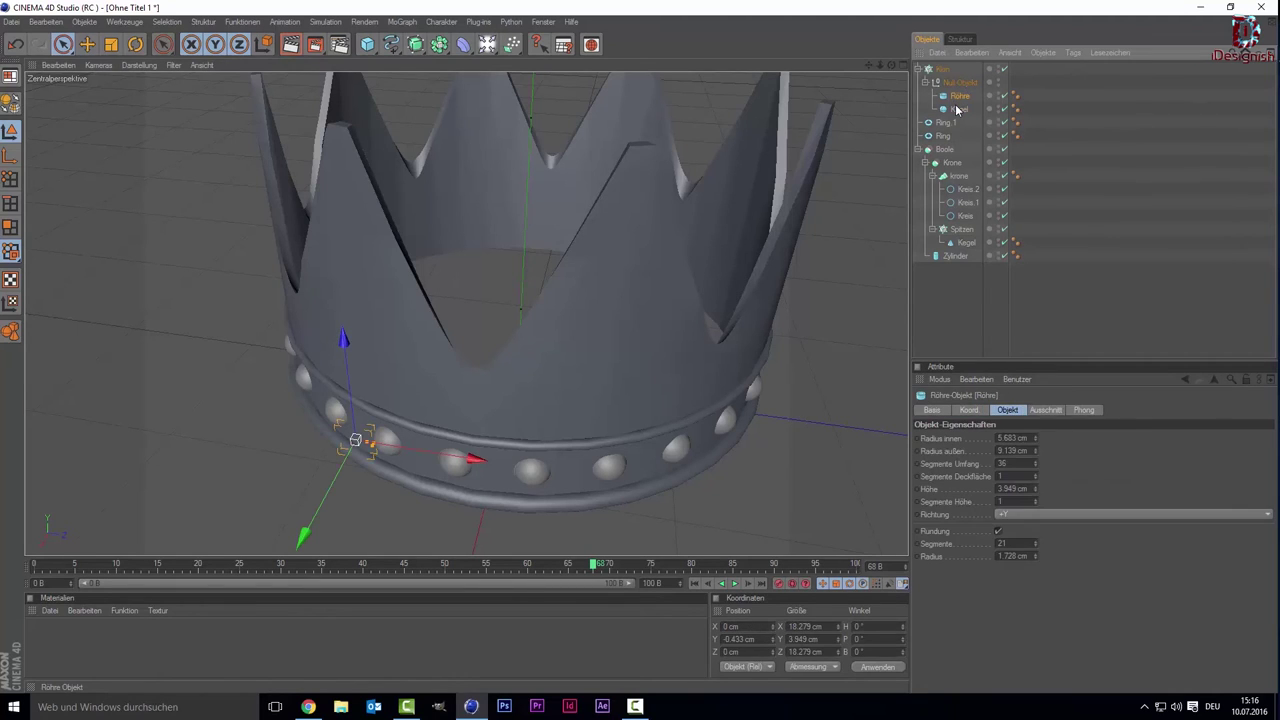
pyautogui.click(63, 47)
pyautogui.moveTo(368, 447); pyautogui.dragTo(368, 444)
pyautogui.click(248, 424)
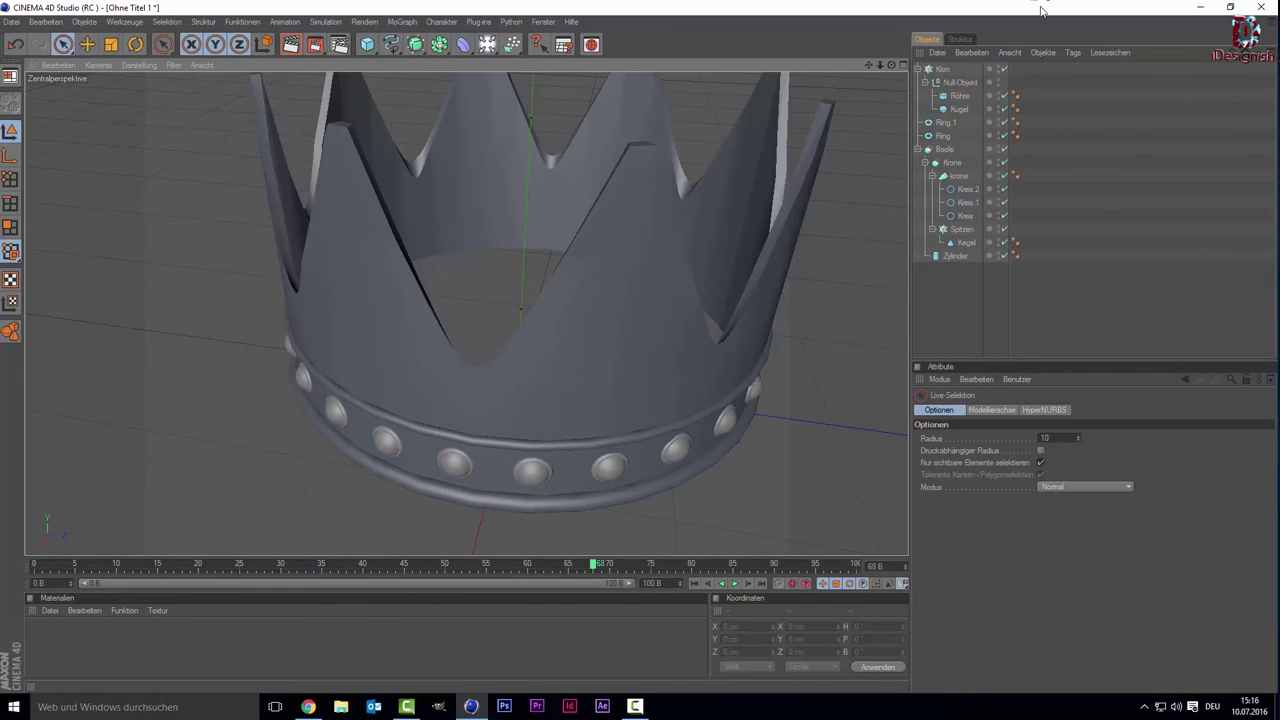
# Orbit and zoom out to a slightly elevated front view of the whole crown.
pyautogui.moveTo(891, 64); pyautogui.dragTo(860, 206)
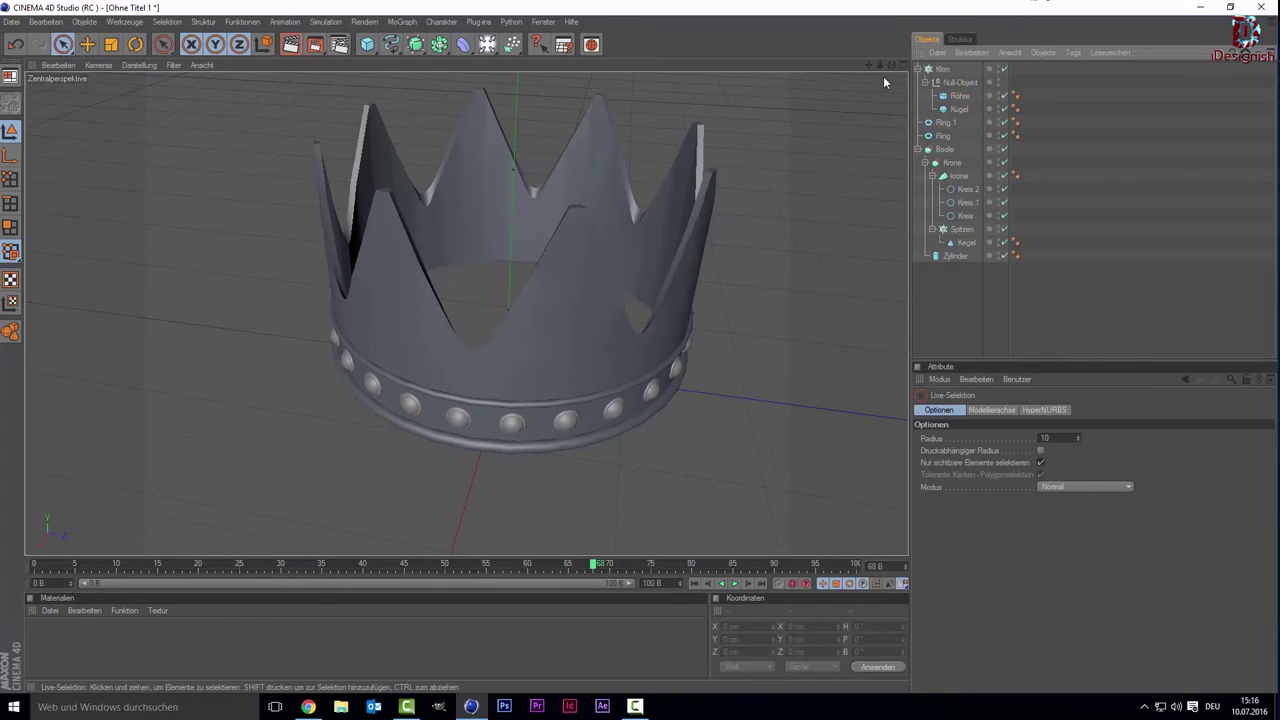
pyautogui.moveTo(888, 62); pyautogui.dragTo(877, 65)
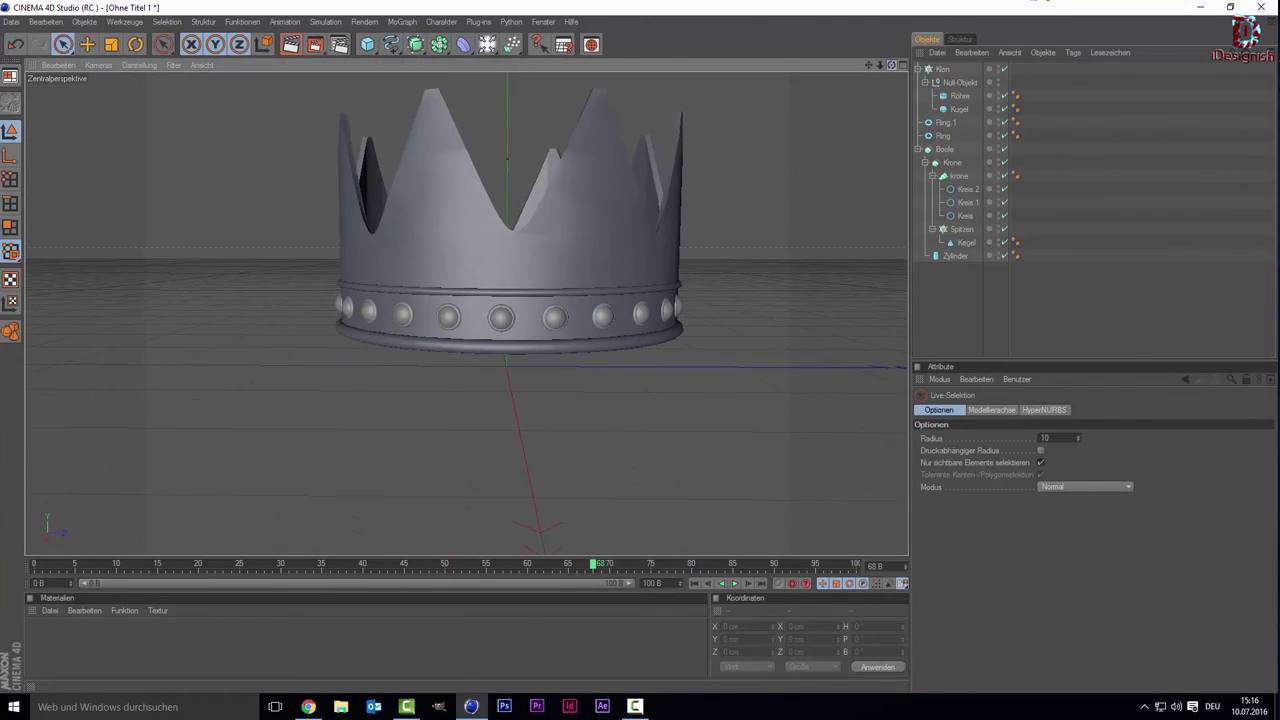
pyautogui.moveTo(870, 65); pyautogui.dragTo(873, 63)
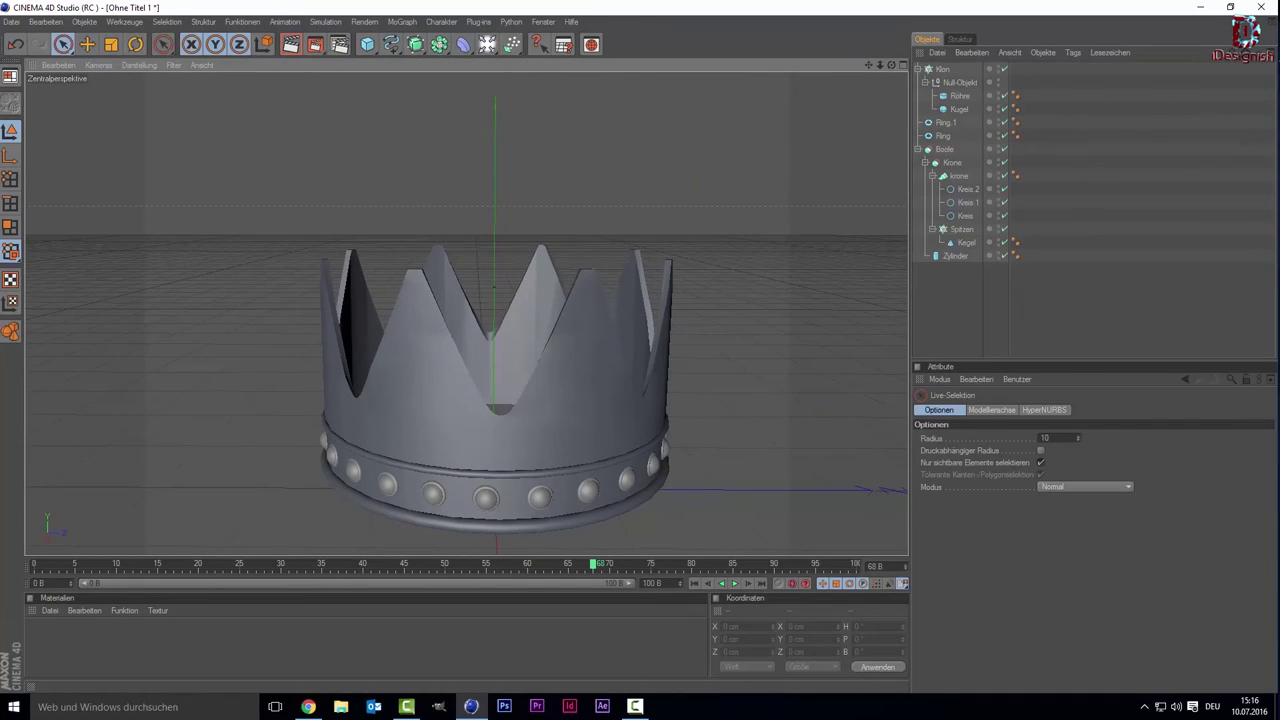
pyautogui.moveTo(891, 64); pyautogui.dragTo(615, 325)
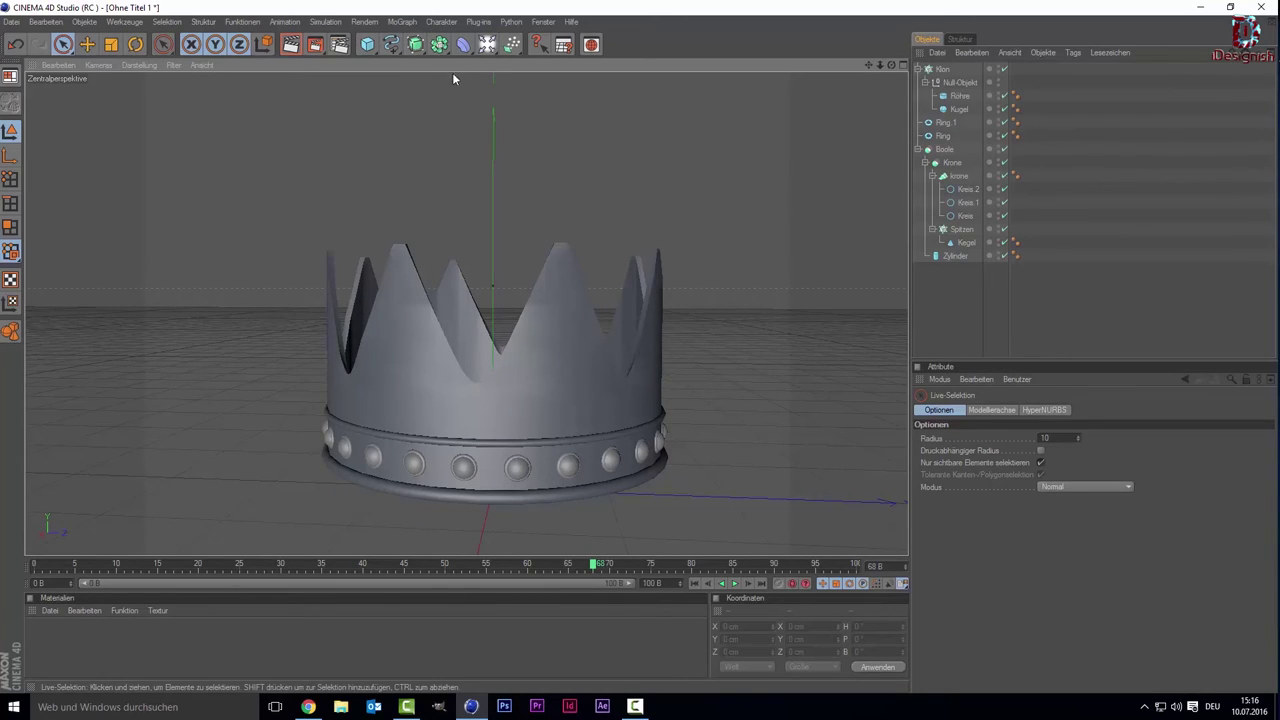
pyautogui.click(463, 45)
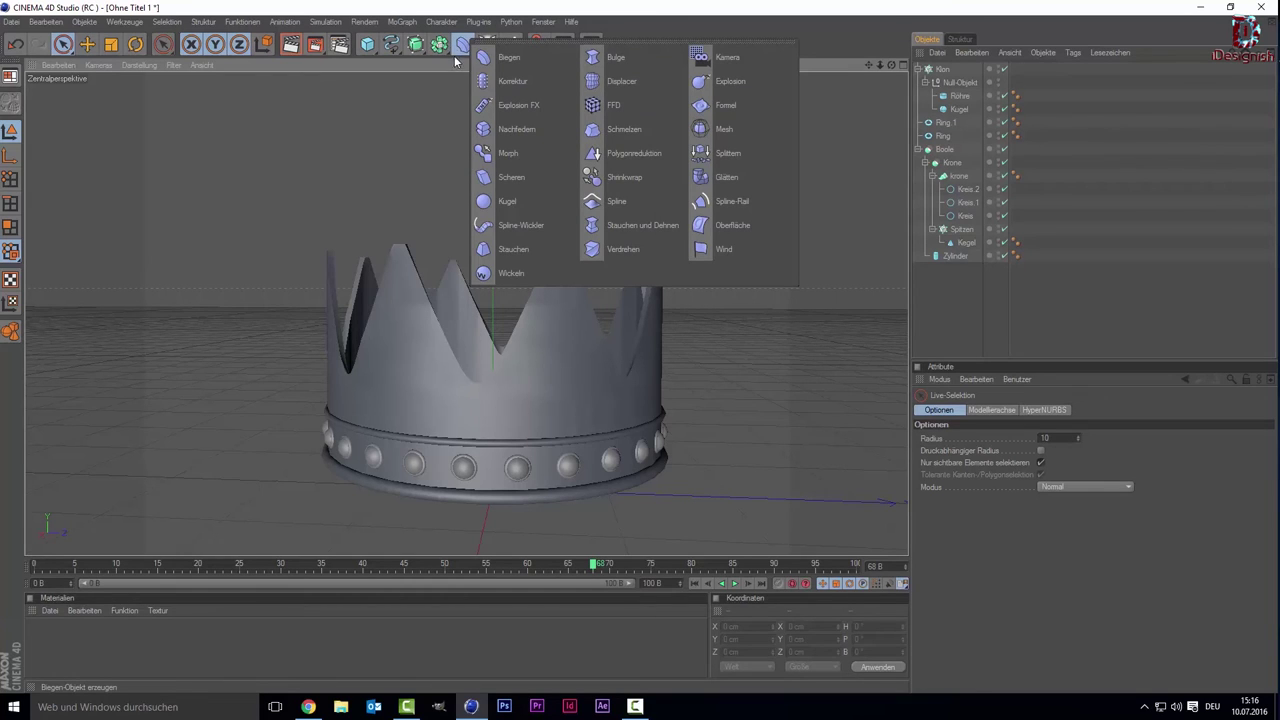
# Add a Bulge deformer and try parenting it under Krone, then undo that.
pyautogui.click(616, 57)
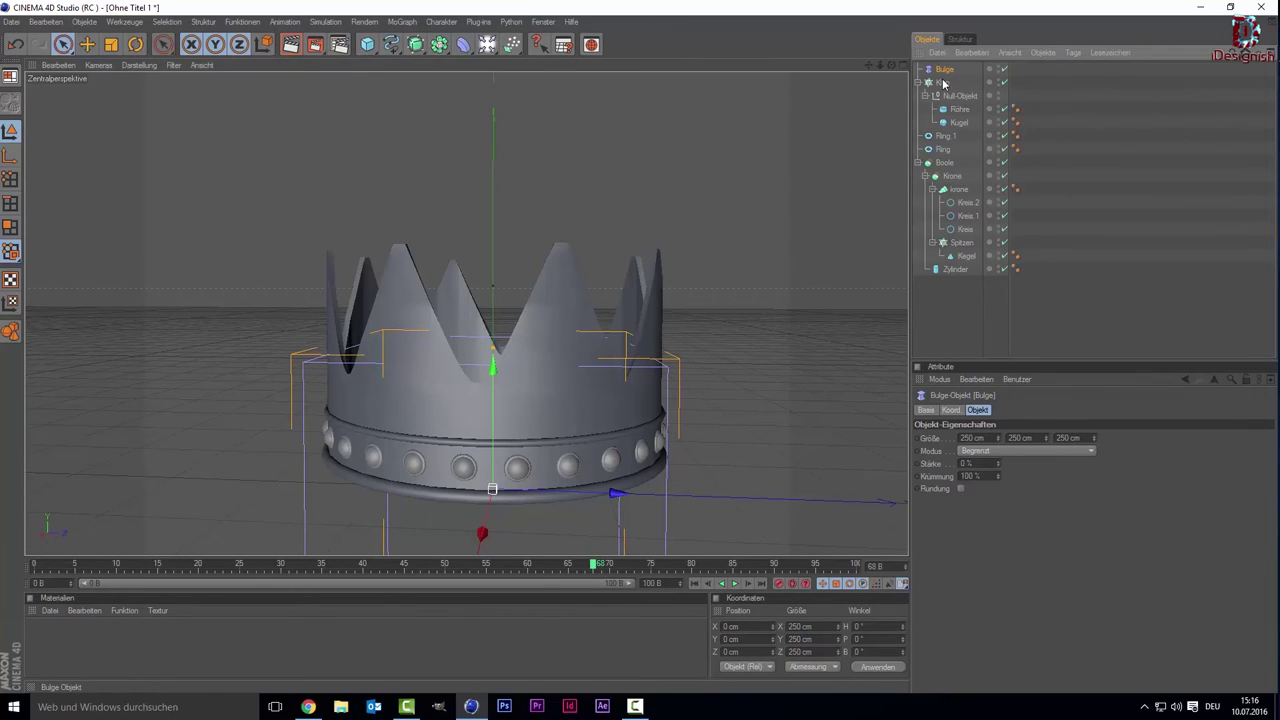
pyautogui.click(952, 178)
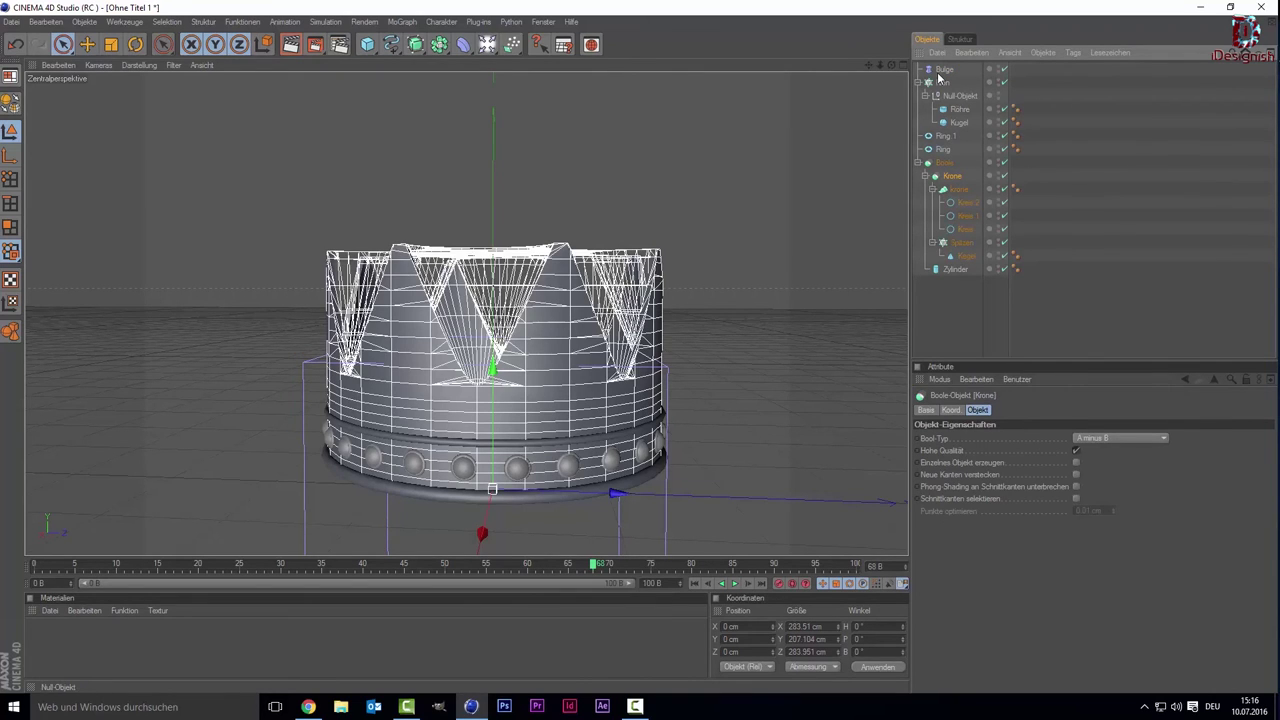
pyautogui.moveTo(938, 72); pyautogui.dragTo(957, 178)
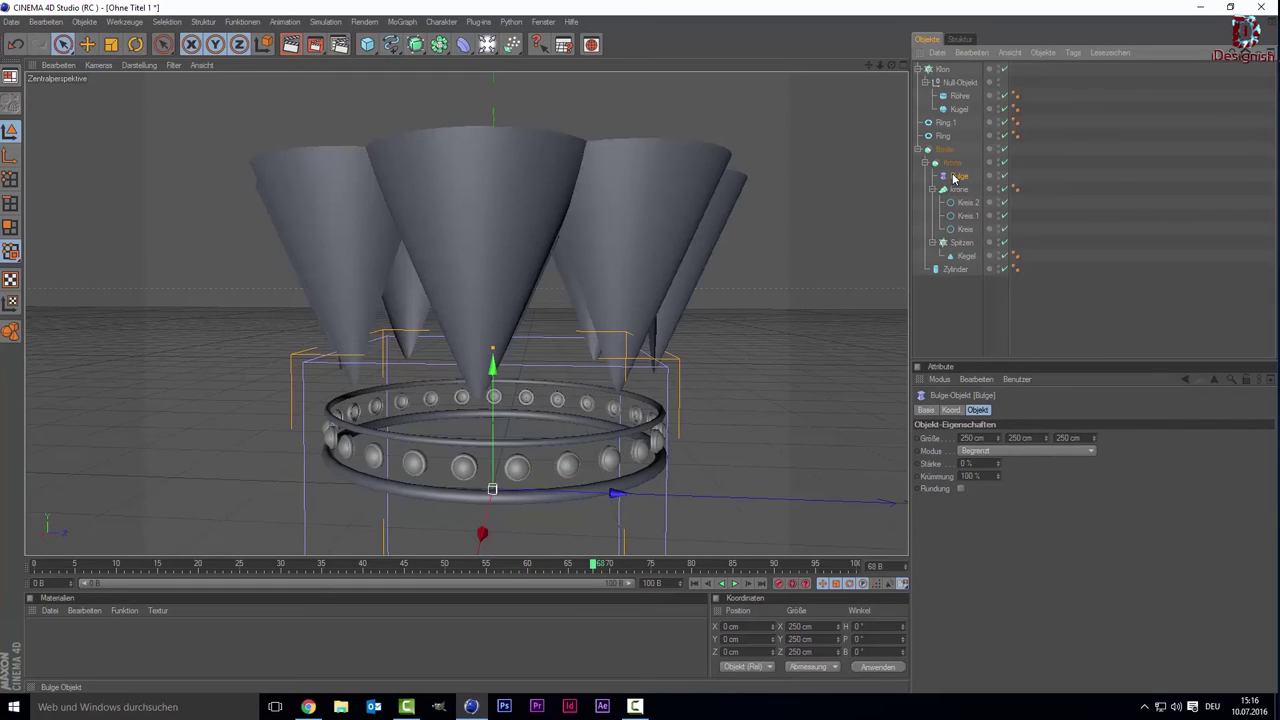
pyautogui.hotkey('ctrl', 'z')
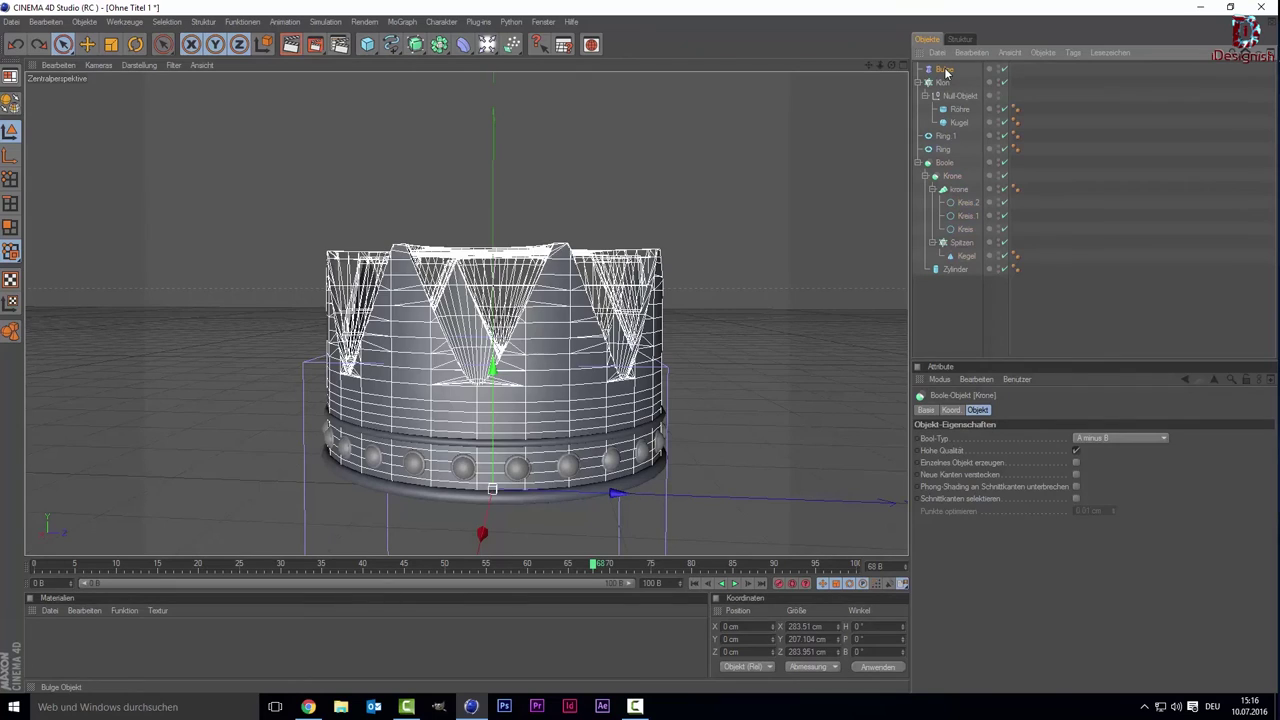
# Try parenting the Bulge under Boole, then undo to keep it top-level.
pyautogui.click(945, 70)
pyautogui.click(947, 94)
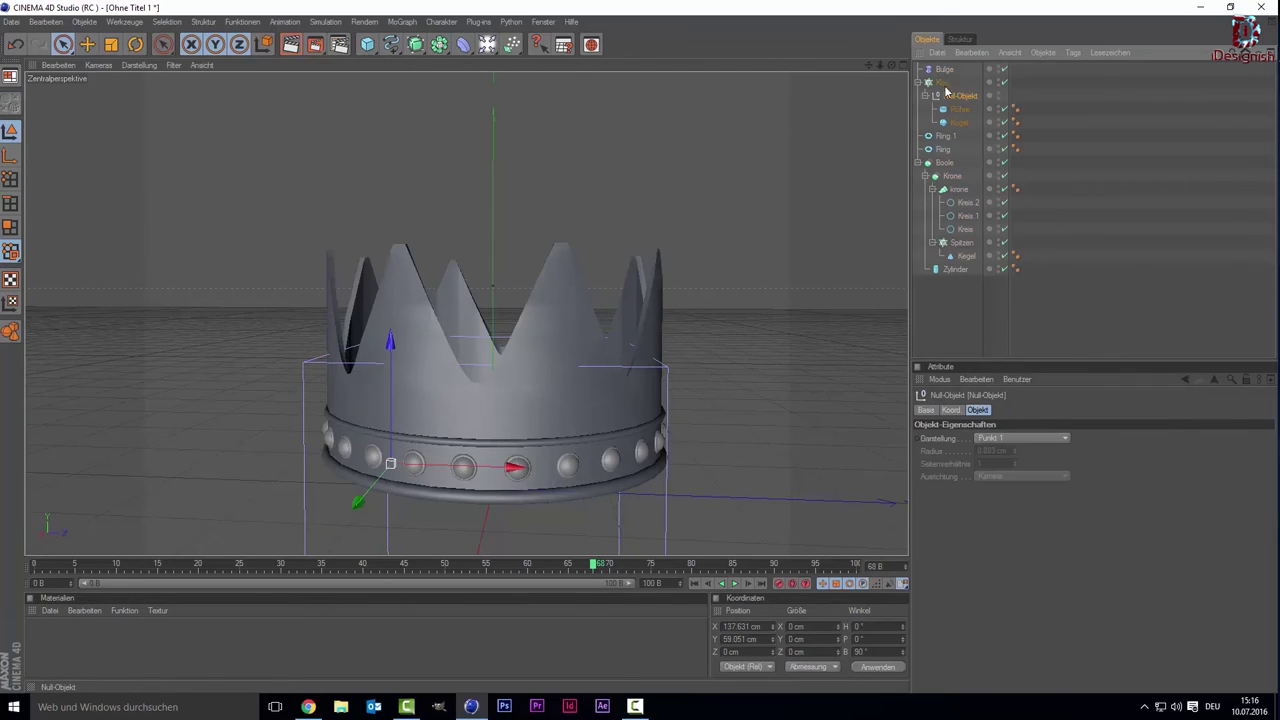
pyautogui.click(944, 164)
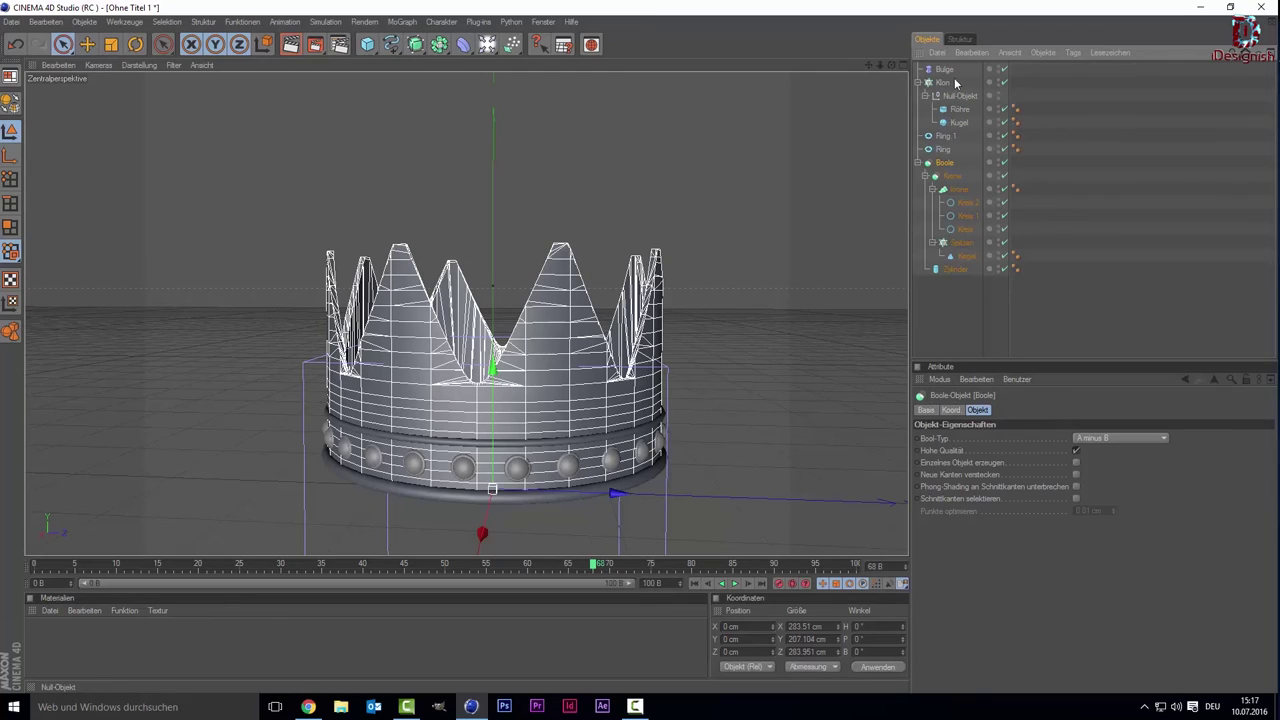
pyautogui.moveTo(945, 70); pyautogui.dragTo(948, 167)
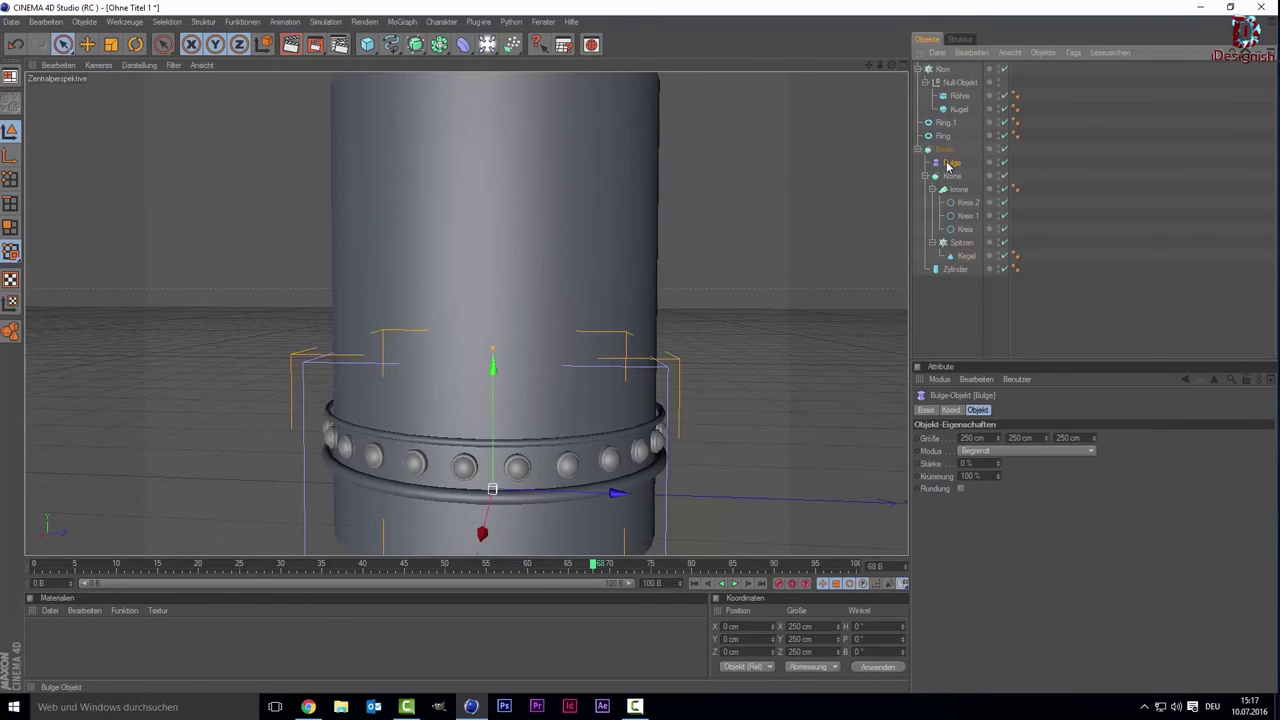
pyautogui.hotkey('ctrl', 'z')
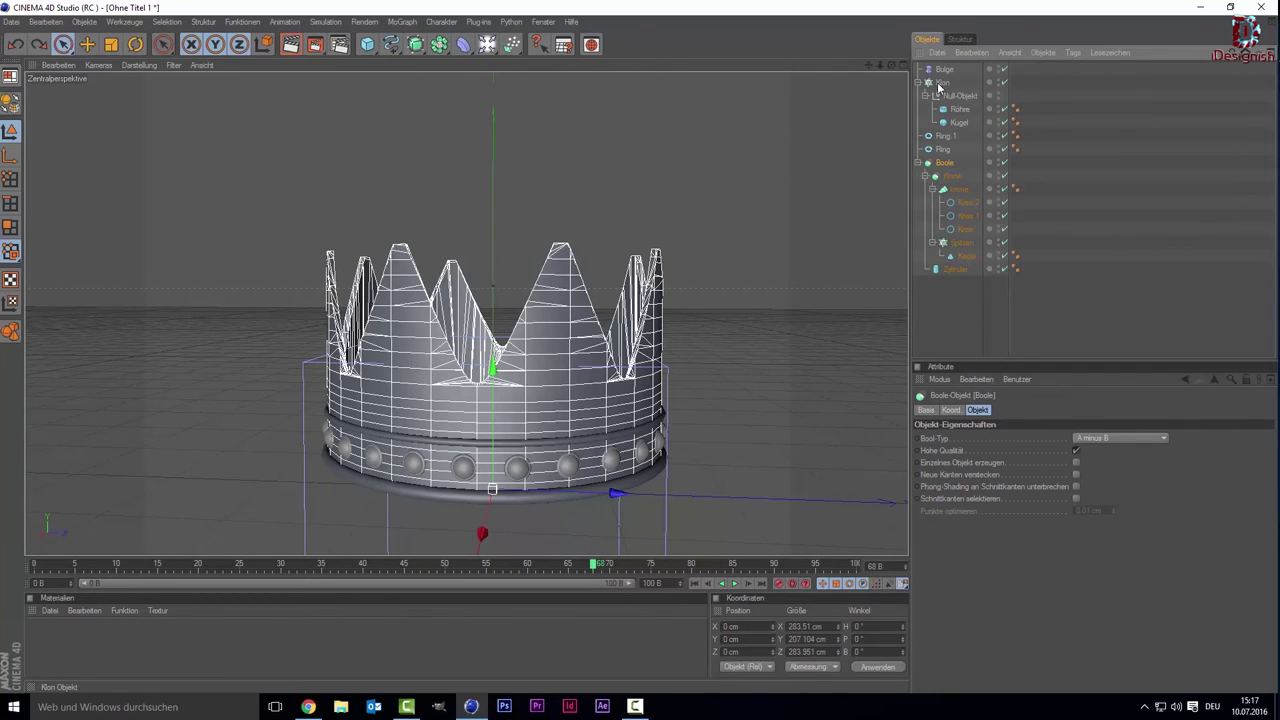
# Nest the Bulge inside krone, raise it to Y 156 cm, and scale it to 142.5 cm.
pyautogui.moveTo(939, 72); pyautogui.dragTo(968, 188)
pyautogui.moveTo(965, 190); pyautogui.dragTo(966, 191)
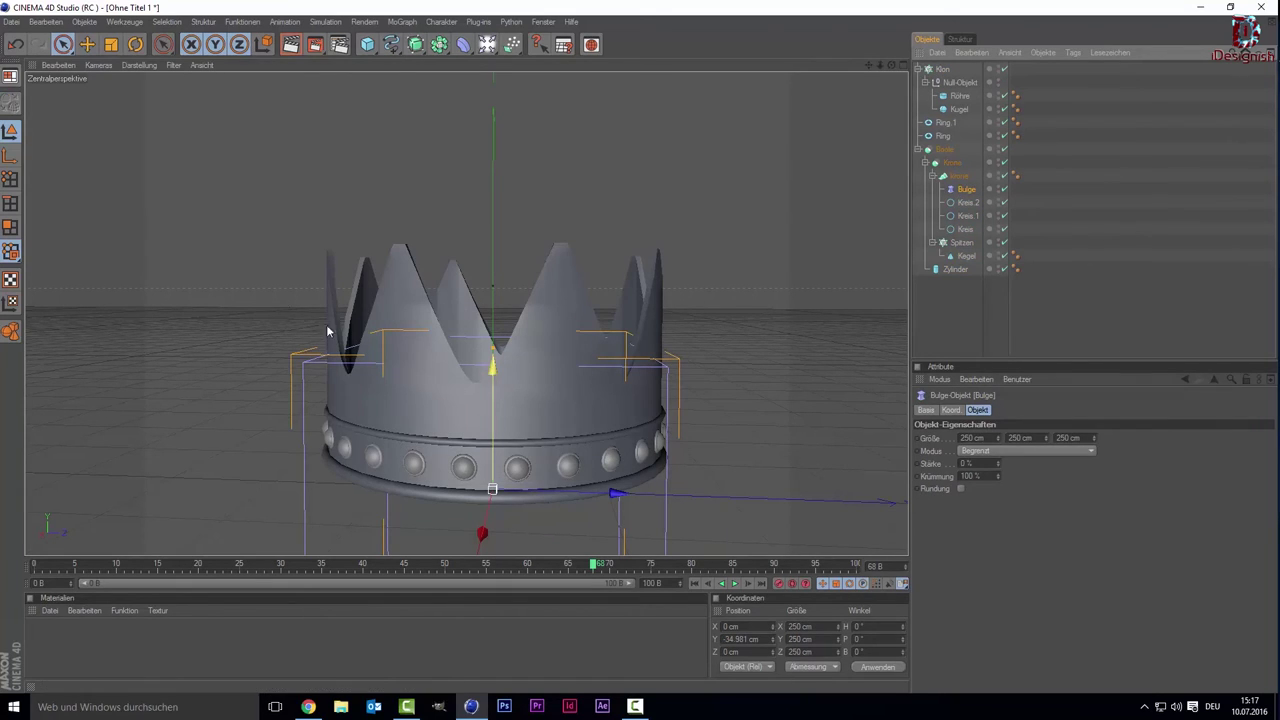
pyautogui.moveTo(492, 430); pyautogui.dragTo(492, 212)
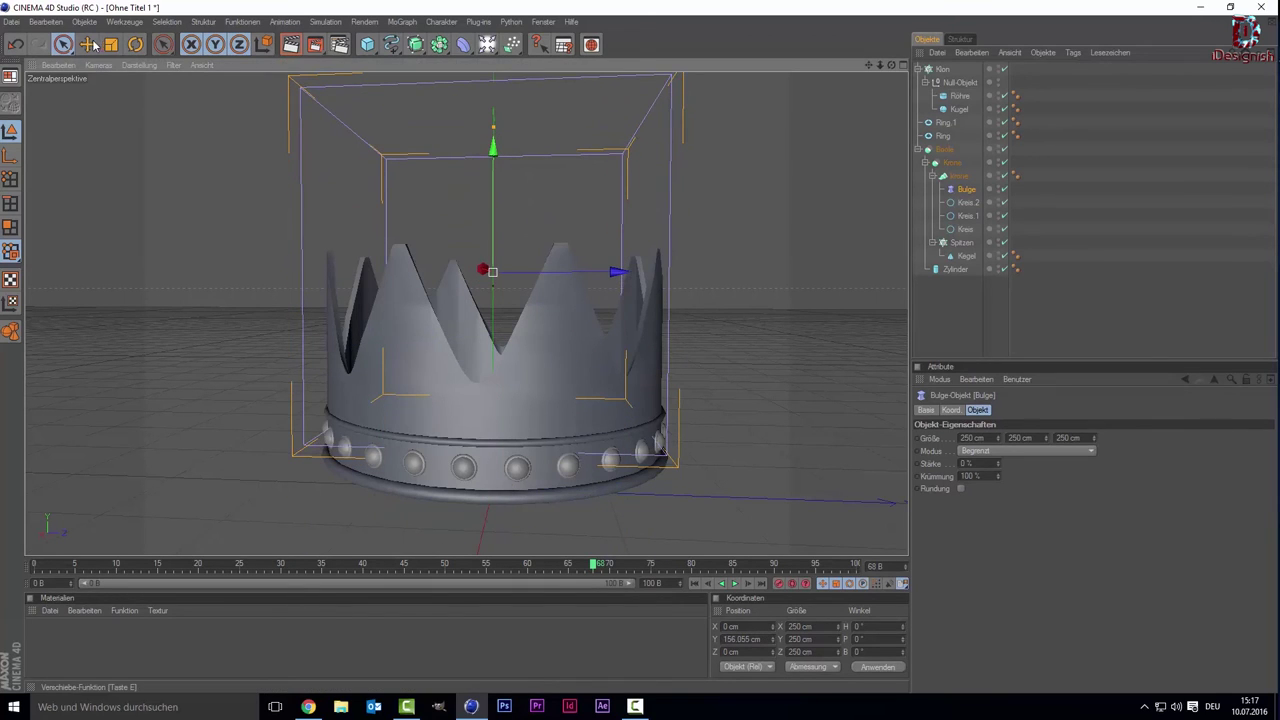
pyautogui.press('t')
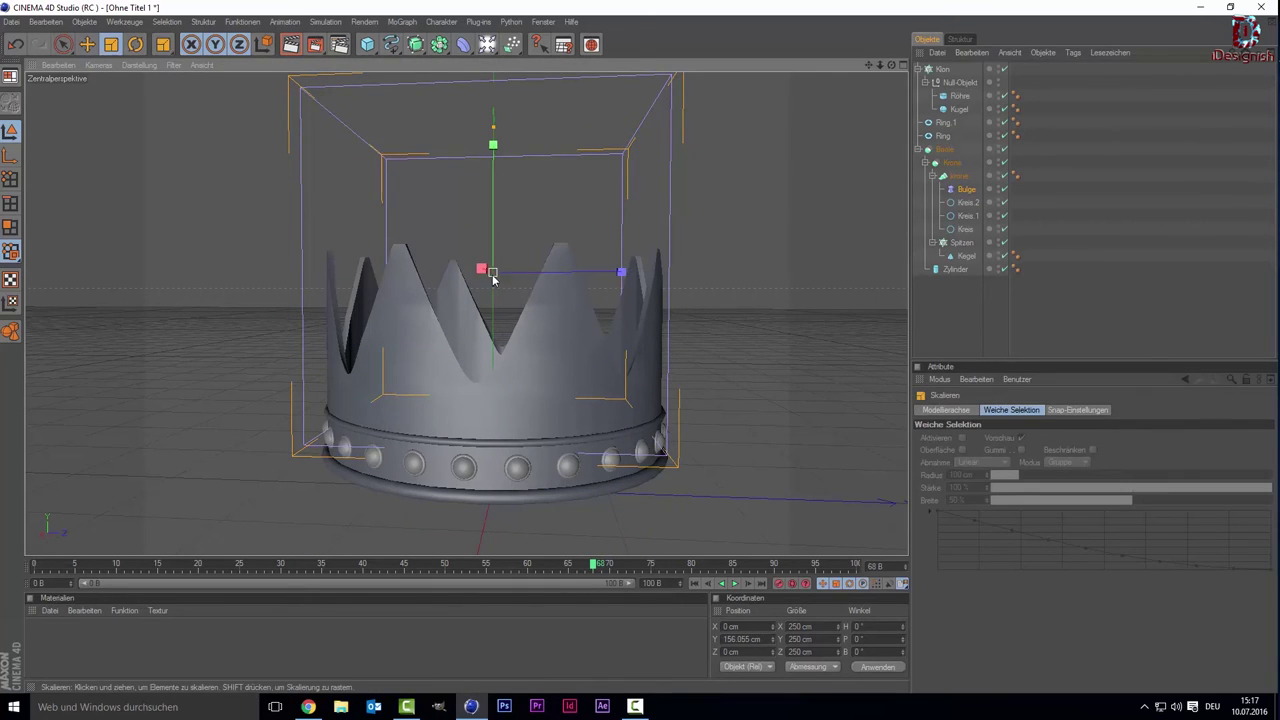
pyautogui.moveTo(495, 271); pyautogui.dragTo(470, 270)
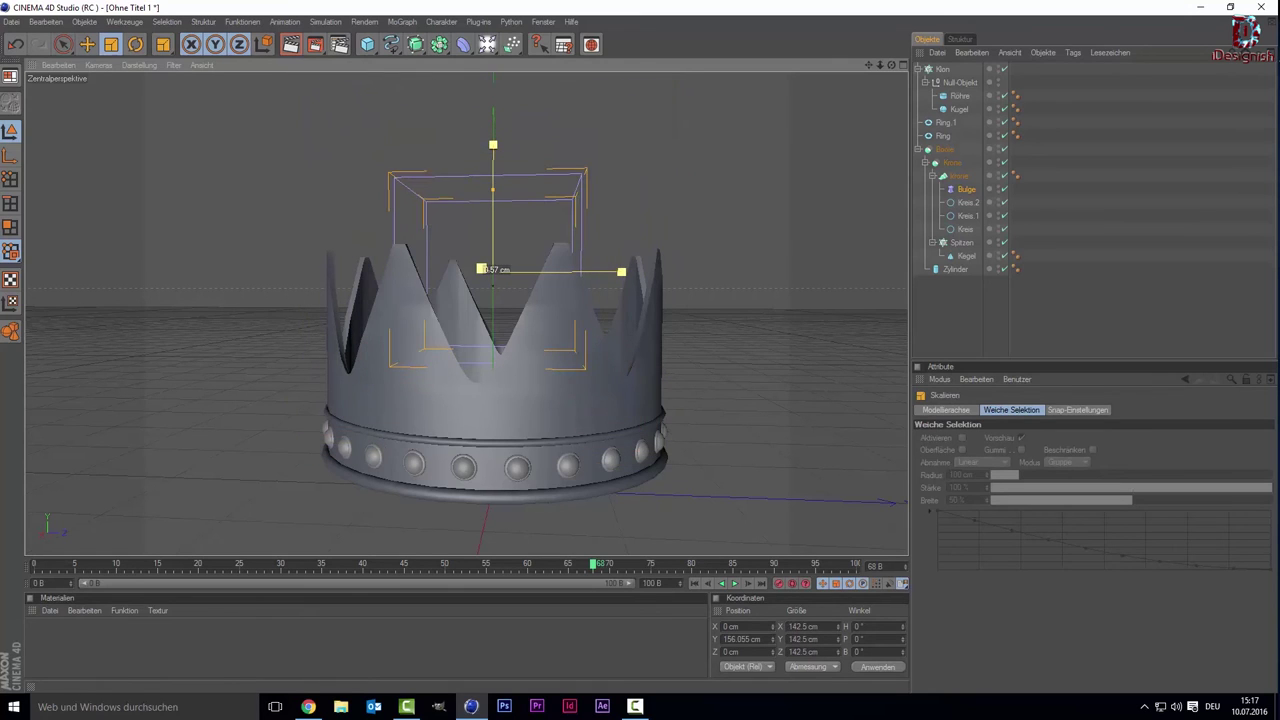
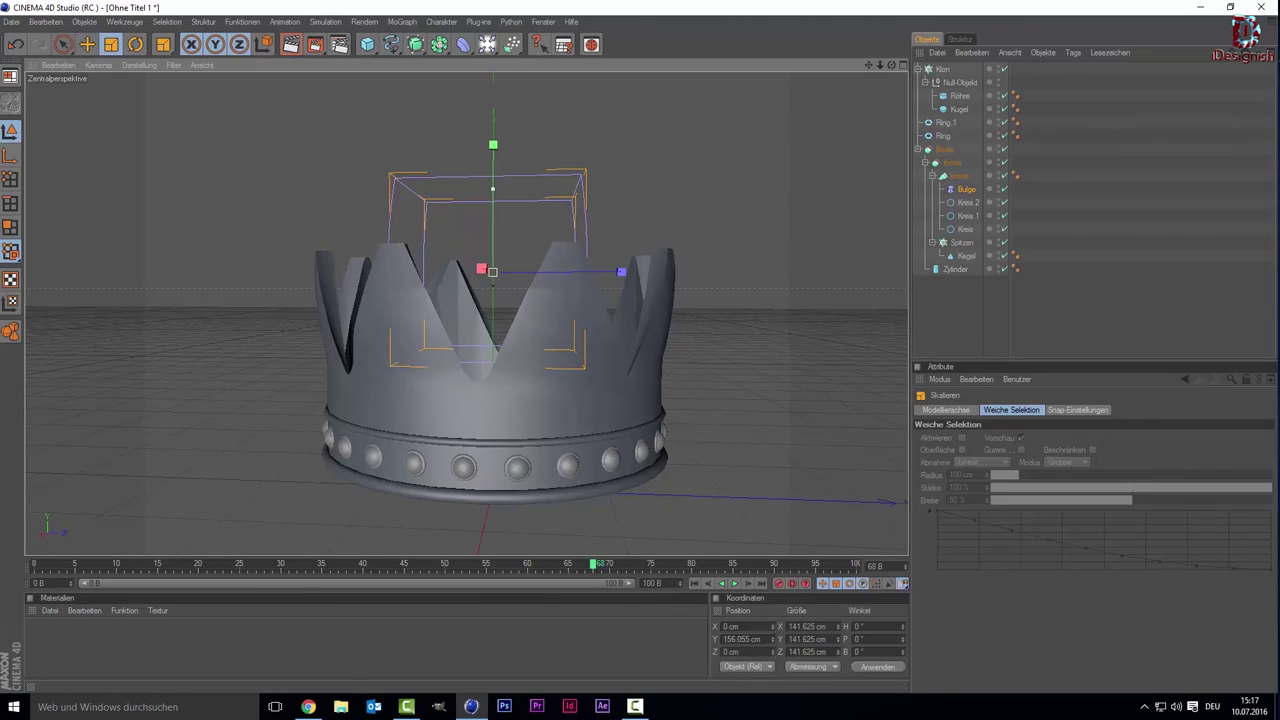
# Select the Kegel cone and scale its base radius up toward 84.9 cm.
pyautogui.click(966, 256)
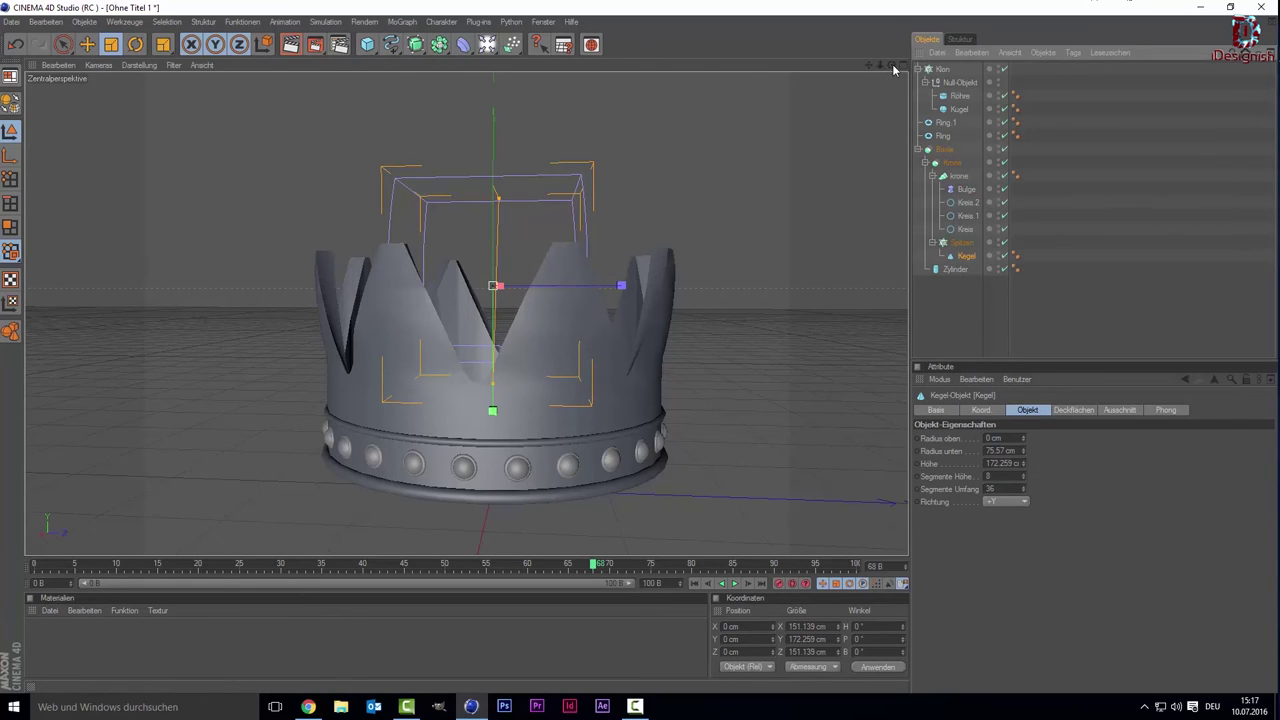
pyautogui.moveTo(891, 65); pyautogui.dragTo(591, 258)
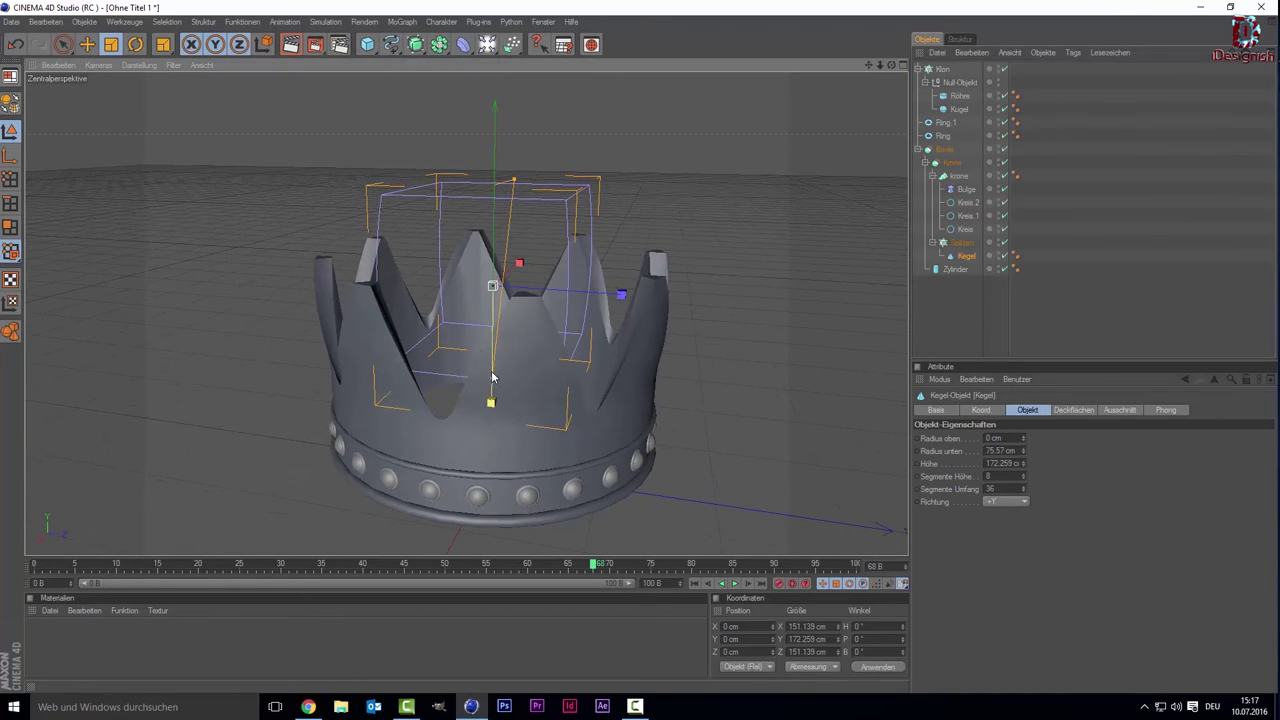
pyautogui.moveTo(492, 377); pyautogui.dragTo(491, 377)
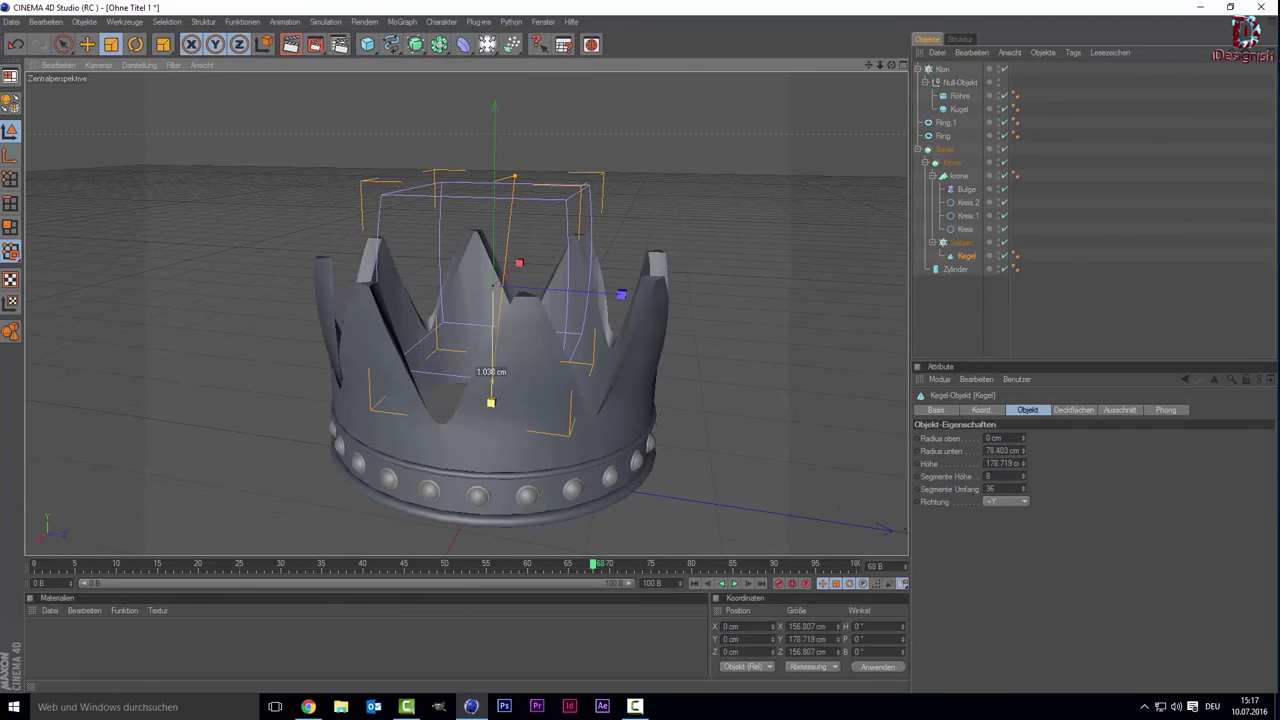
pyautogui.moveTo(491, 377); pyautogui.dragTo(490, 377)
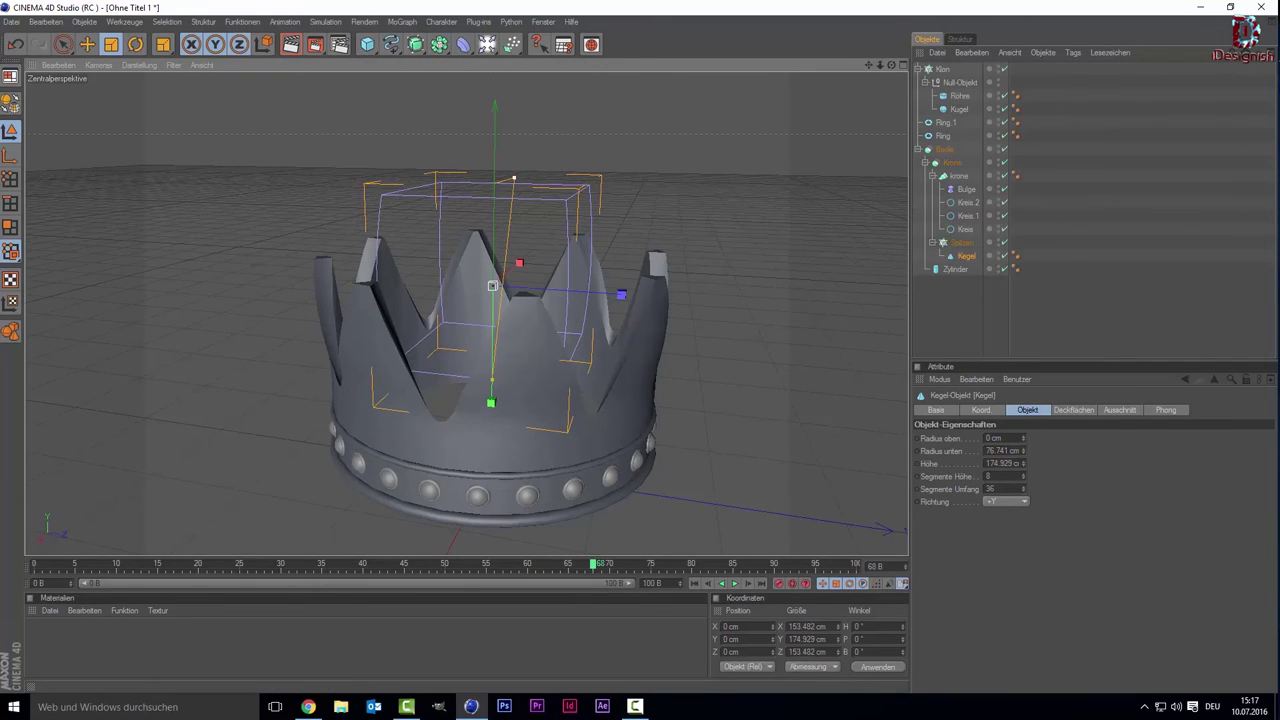
pyautogui.moveTo(528, 189)
pyautogui.mouseDown()
pyautogui.moveTo(560, 190)
pyautogui.moveTo(549, 190)
pyautogui.mouseUp()
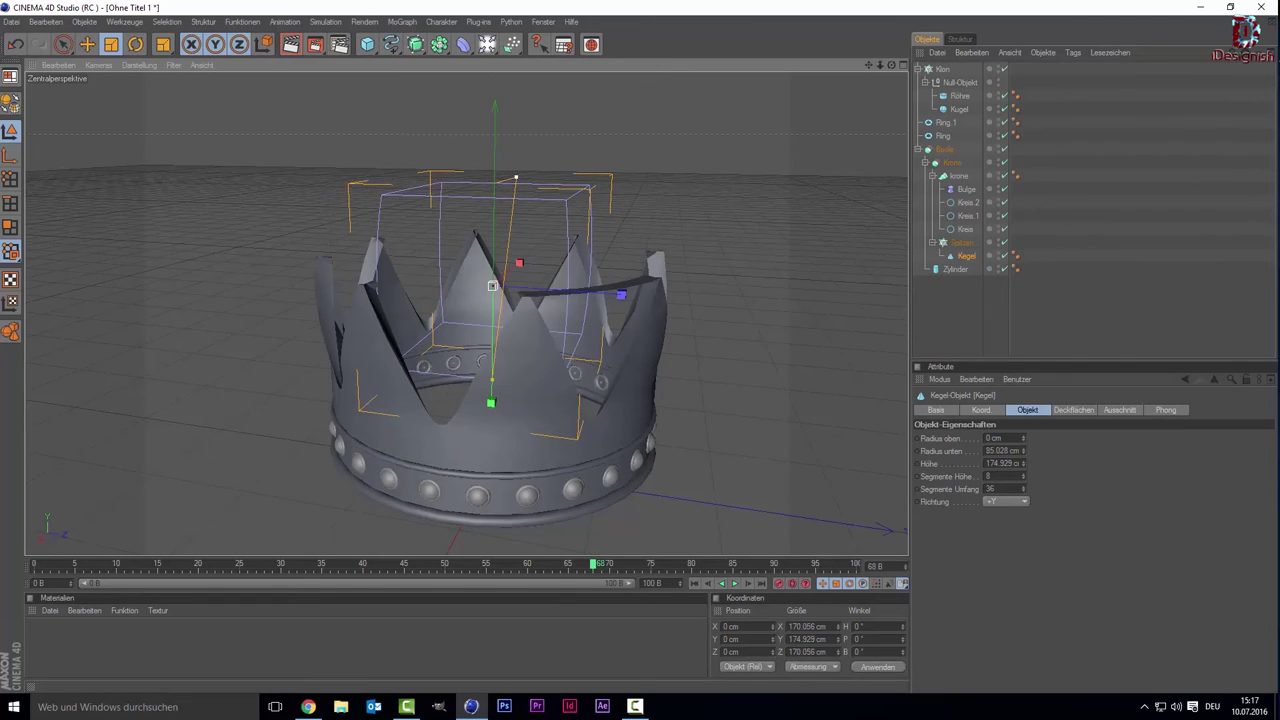
pyautogui.moveTo(549, 190); pyautogui.dragTo(553, 190)
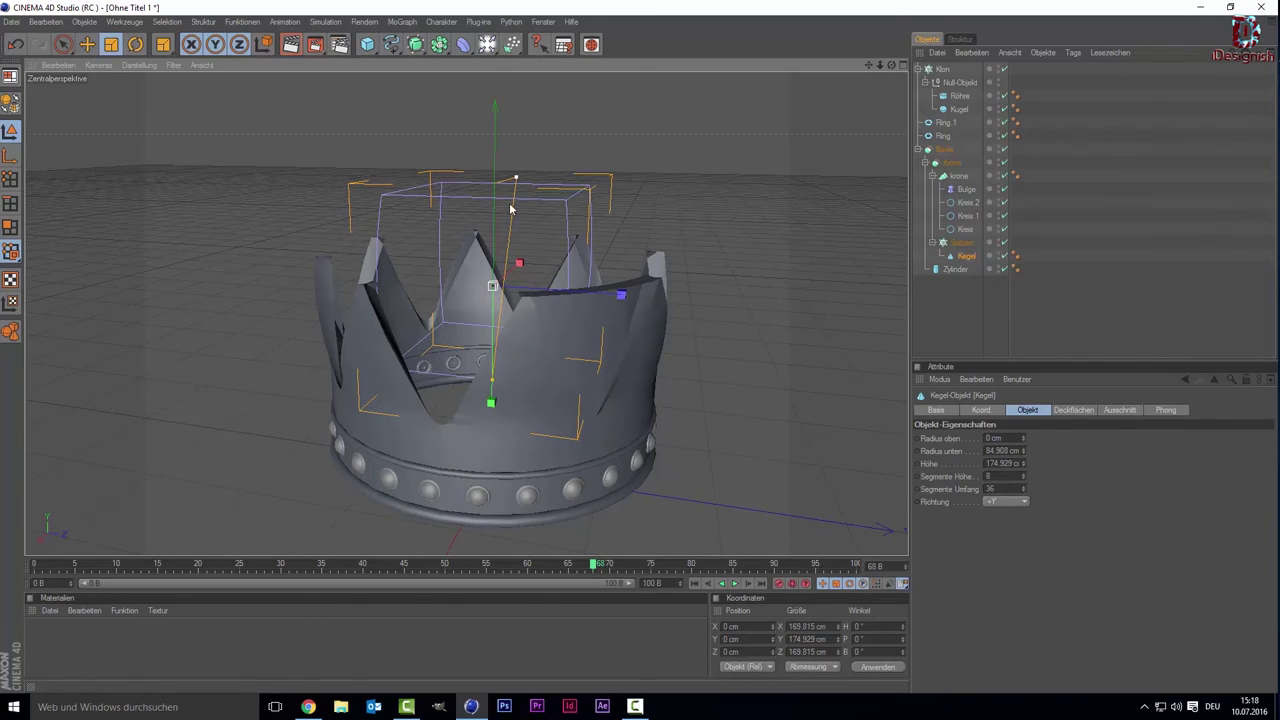
# Undo an accidental downward move of the cone and nudge its radius slightly smaller.
pyautogui.press('space')
pyautogui.moveTo(494, 310); pyautogui.dragTo(491, 405)
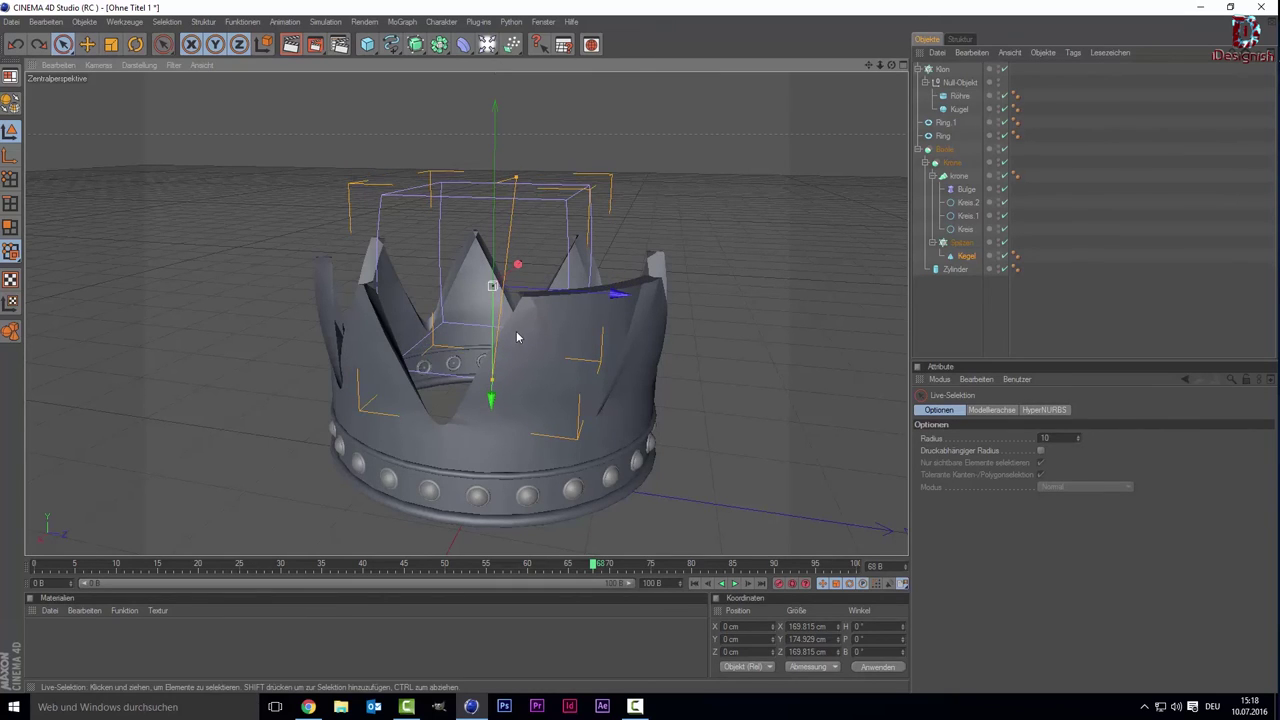
pyautogui.hotkey('ctrl', 'z')
pyautogui.moveTo(516, 178); pyautogui.dragTo(516, 178)
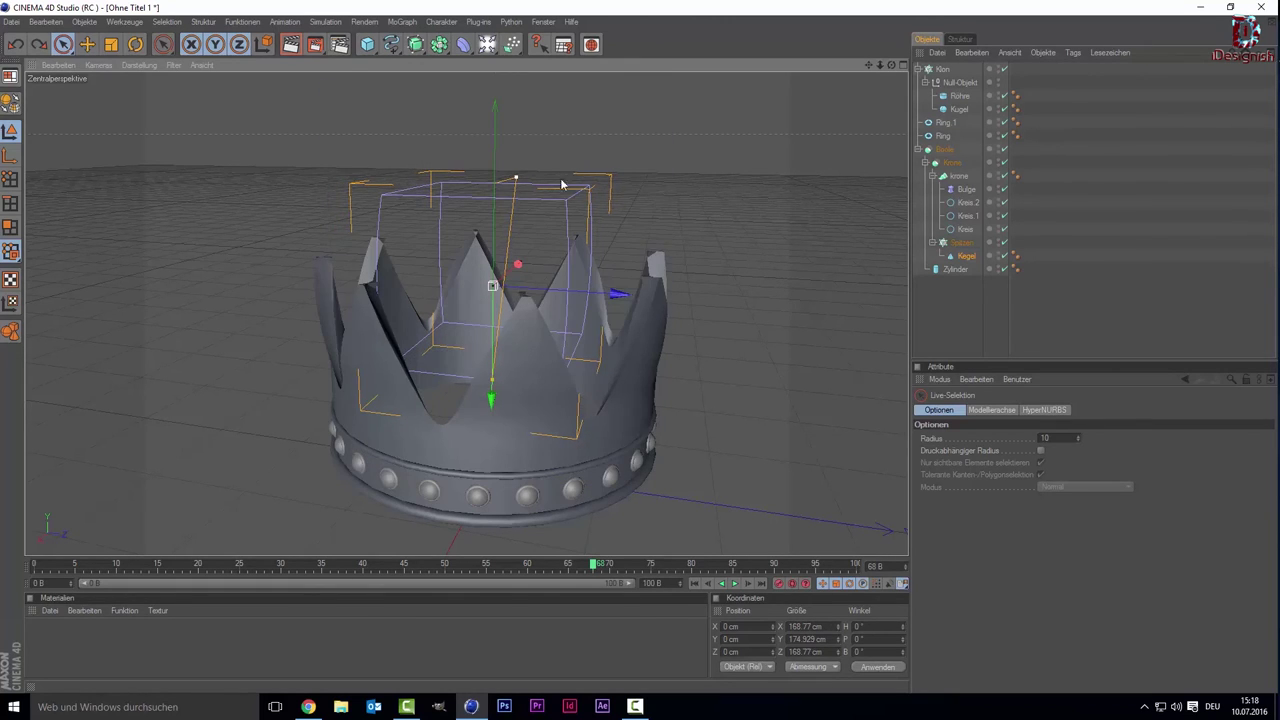
# Widen the Boolean cutting Zylinder's radius to about 141.27 cm and check the hollowed crown.
pyautogui.click(953, 270)
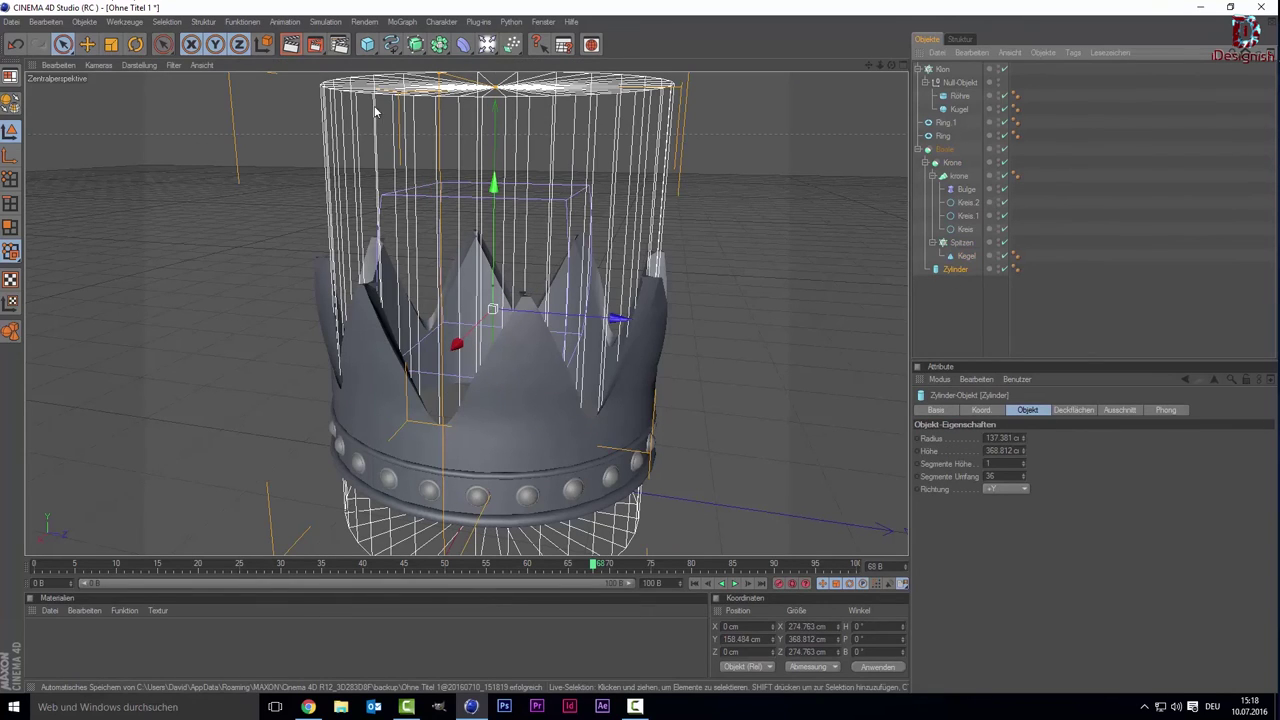
pyautogui.scroll(-2, 405, 110)
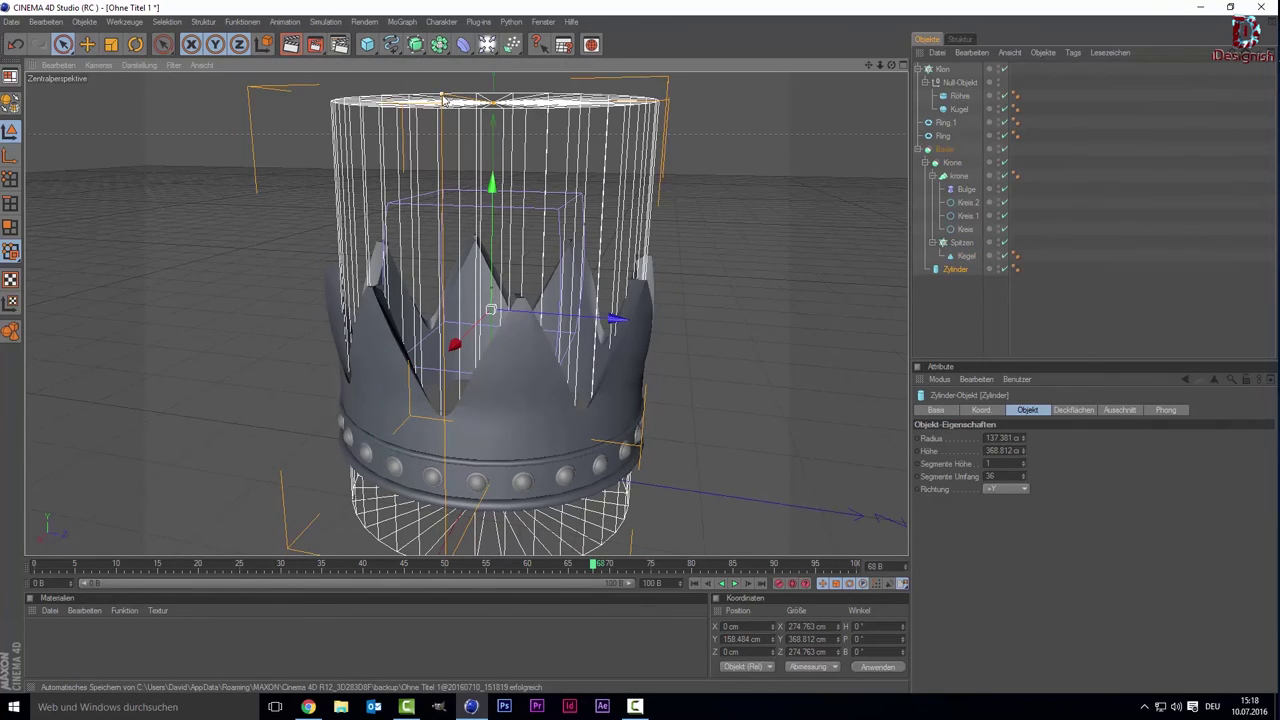
pyautogui.moveTo(432, 101); pyautogui.dragTo(438, 95)
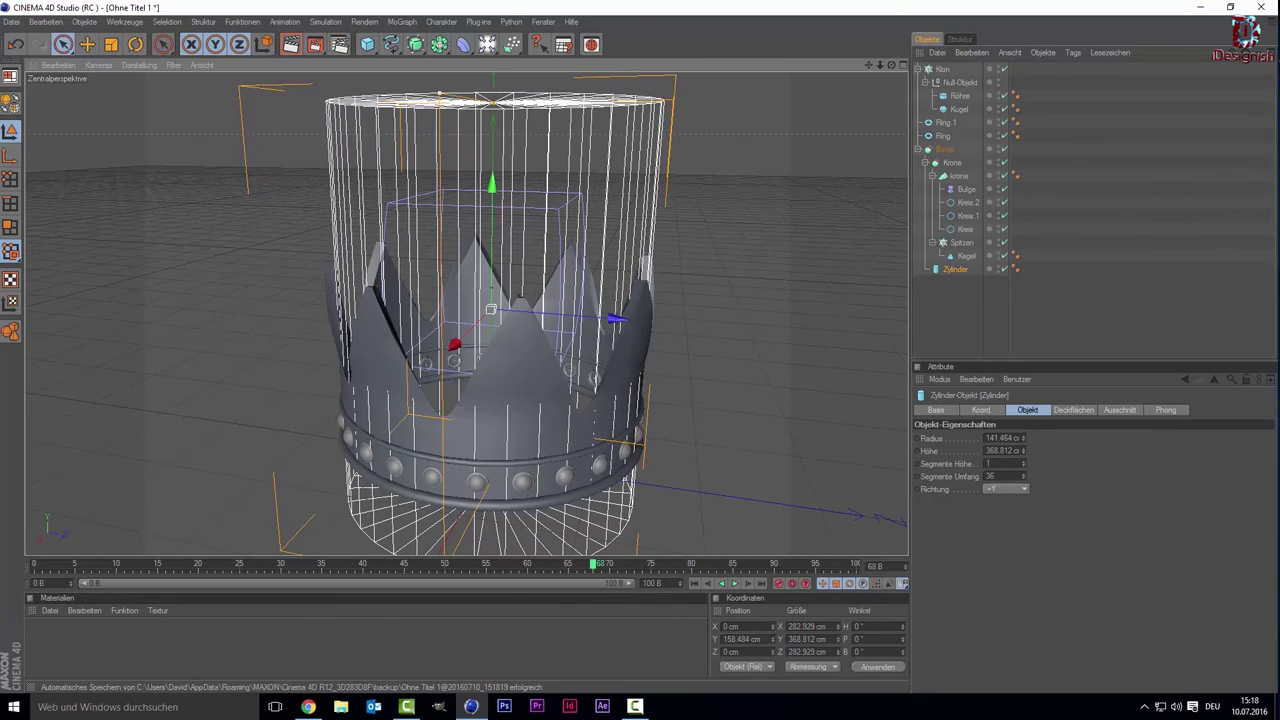
pyautogui.click(787, 279)
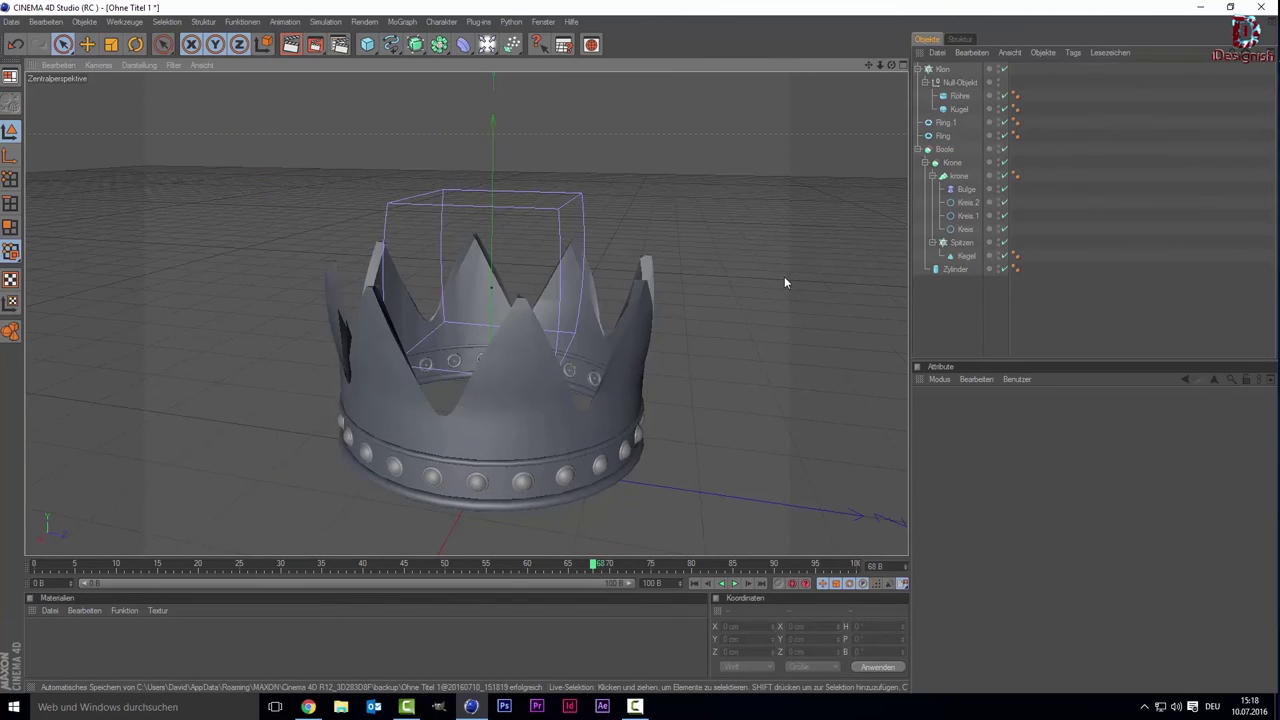
pyautogui.click(953, 270)
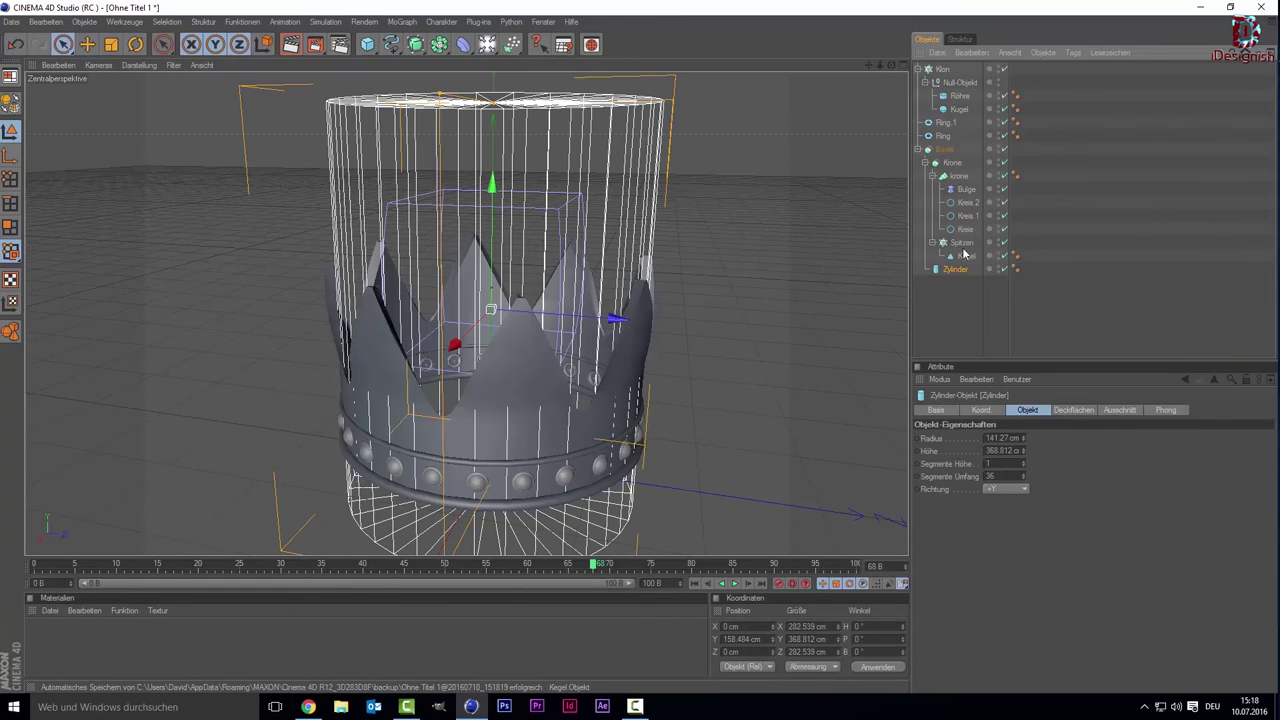
pyautogui.click(964, 256)
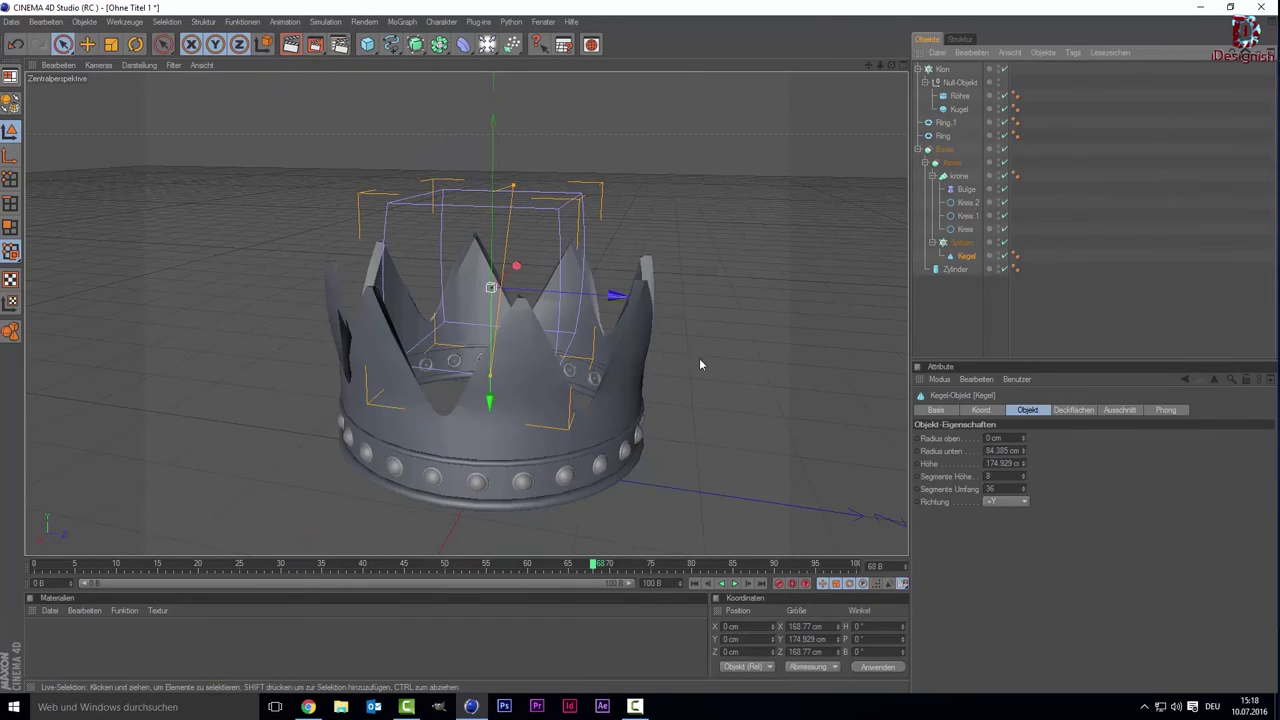
# Shrink the Kegel cone's base radius slightly and preview the crown.
pyautogui.click(522, 192)
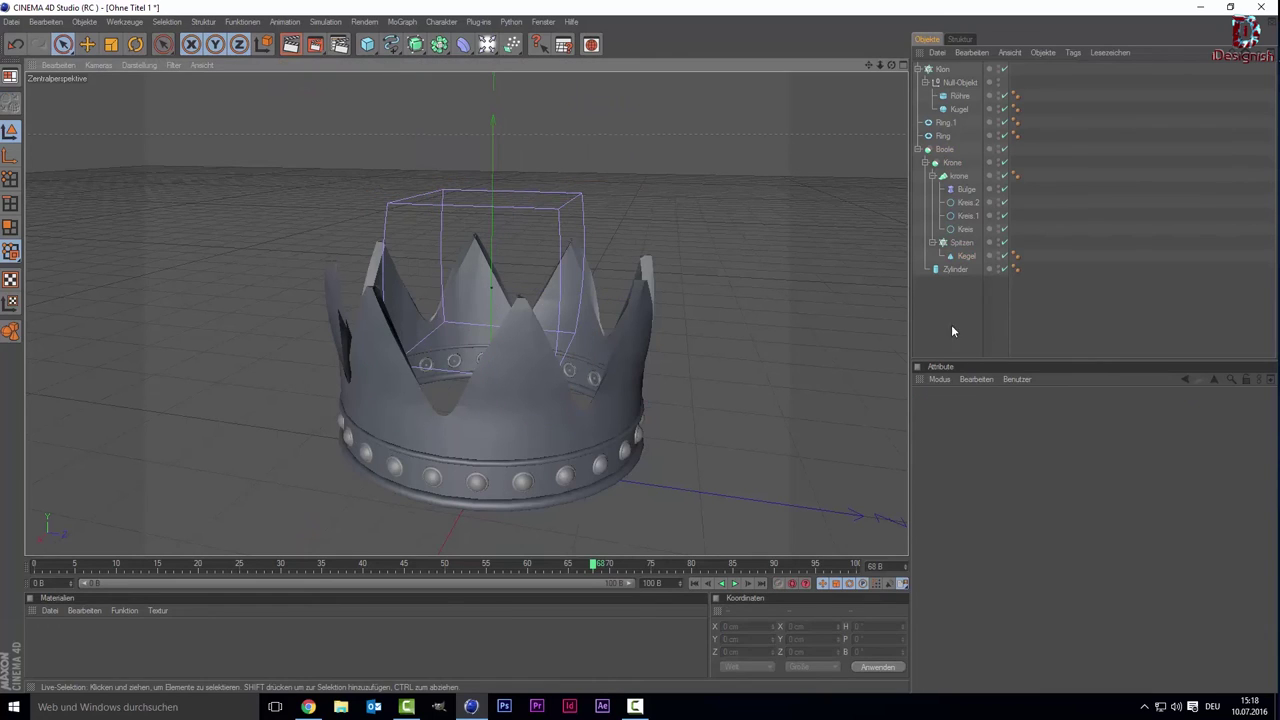
pyautogui.click(962, 256)
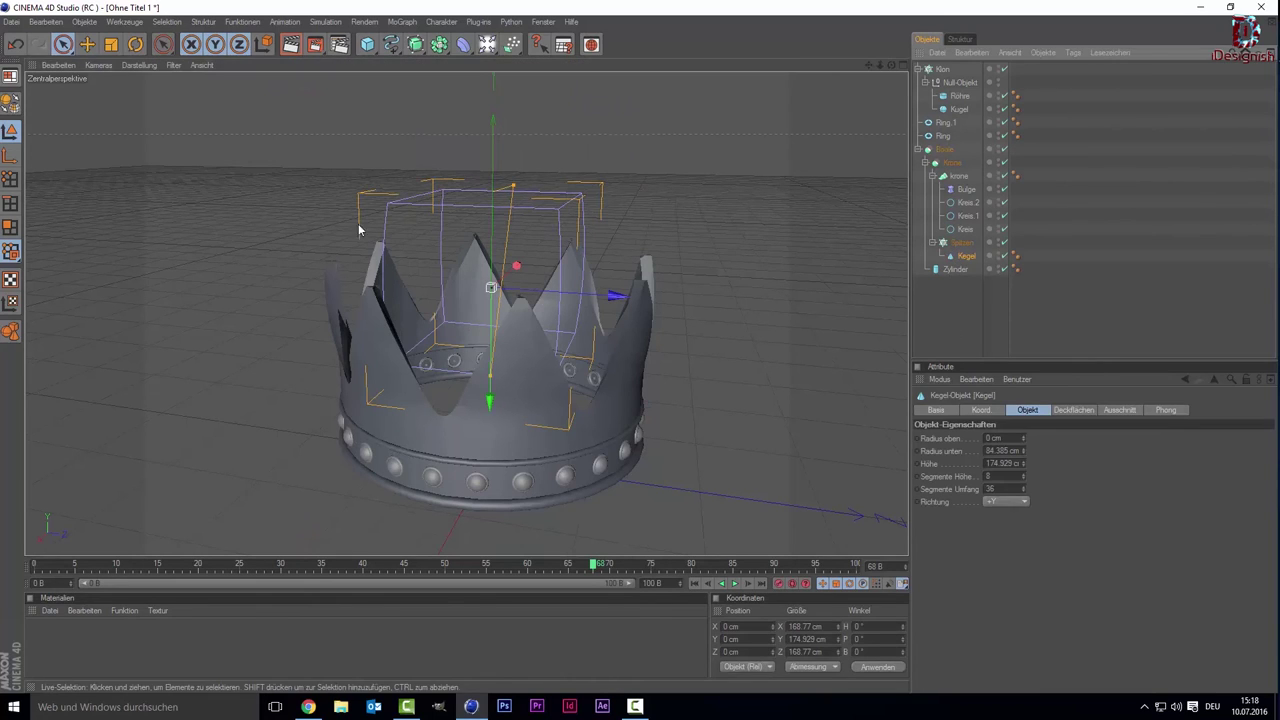
pyautogui.rightClick(522, 190)
pyautogui.click(513, 188)
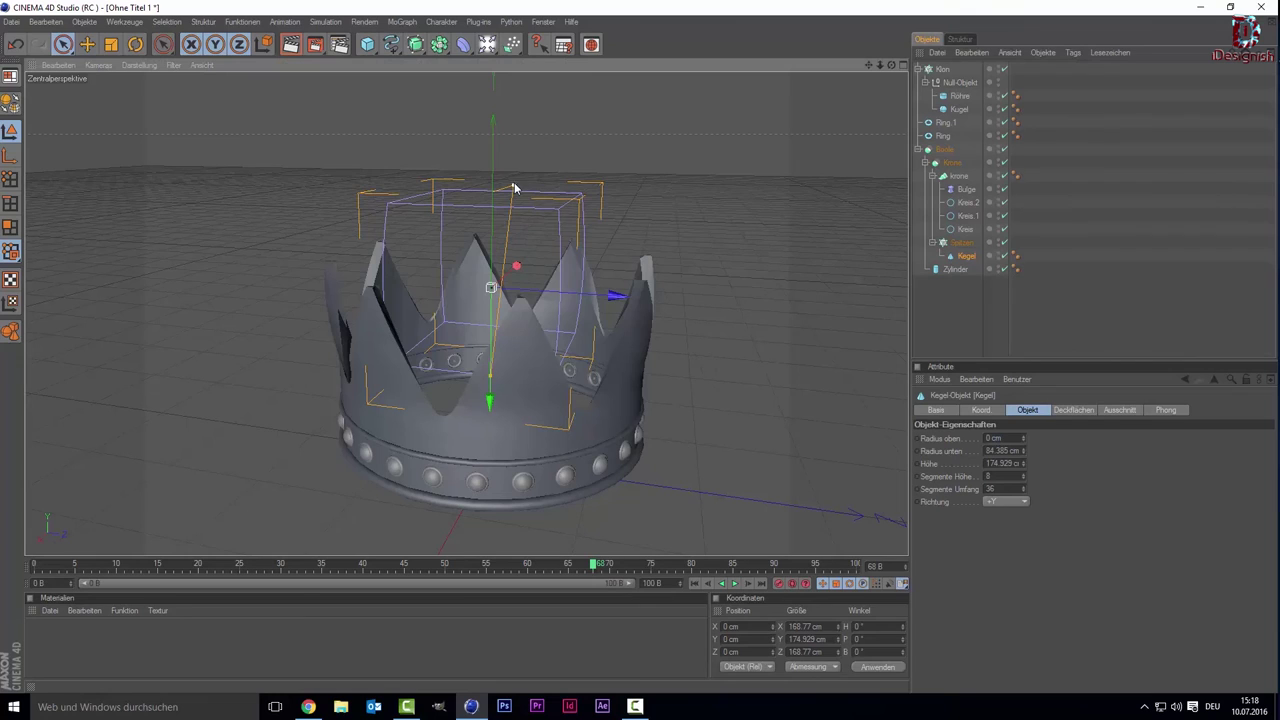
pyautogui.moveTo(513, 186); pyautogui.dragTo(513, 186)
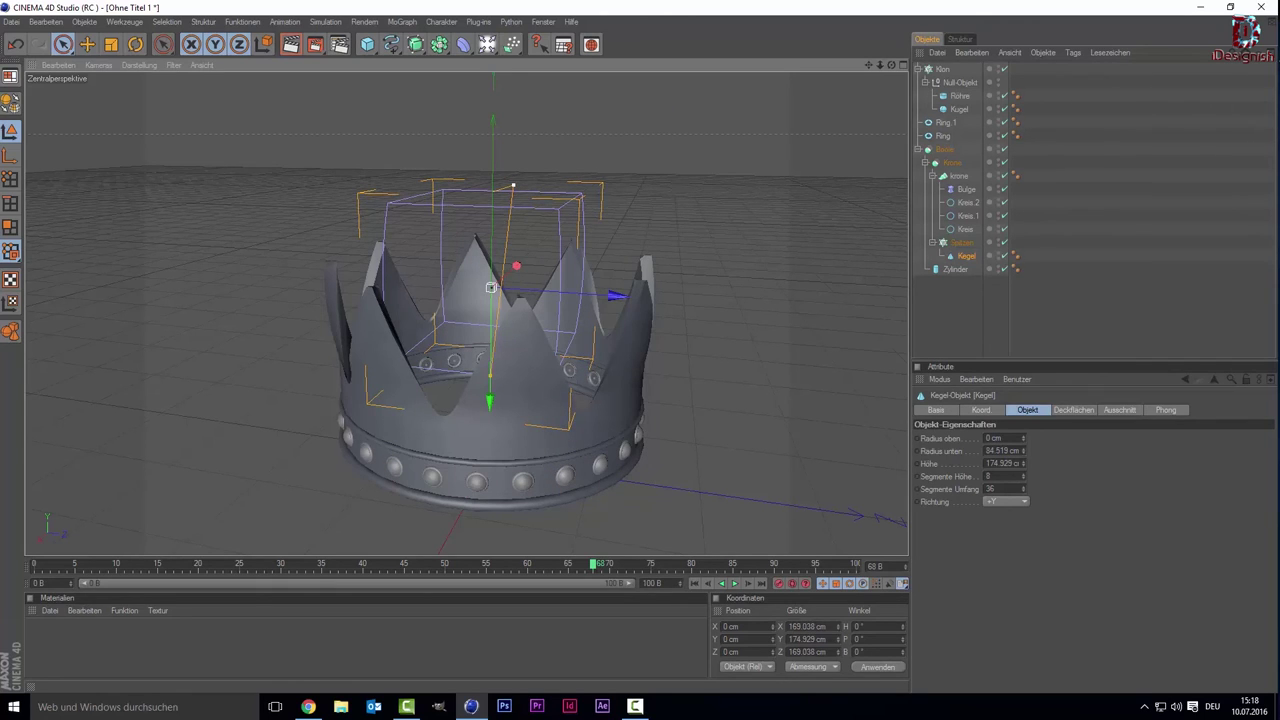
pyautogui.click(822, 287)
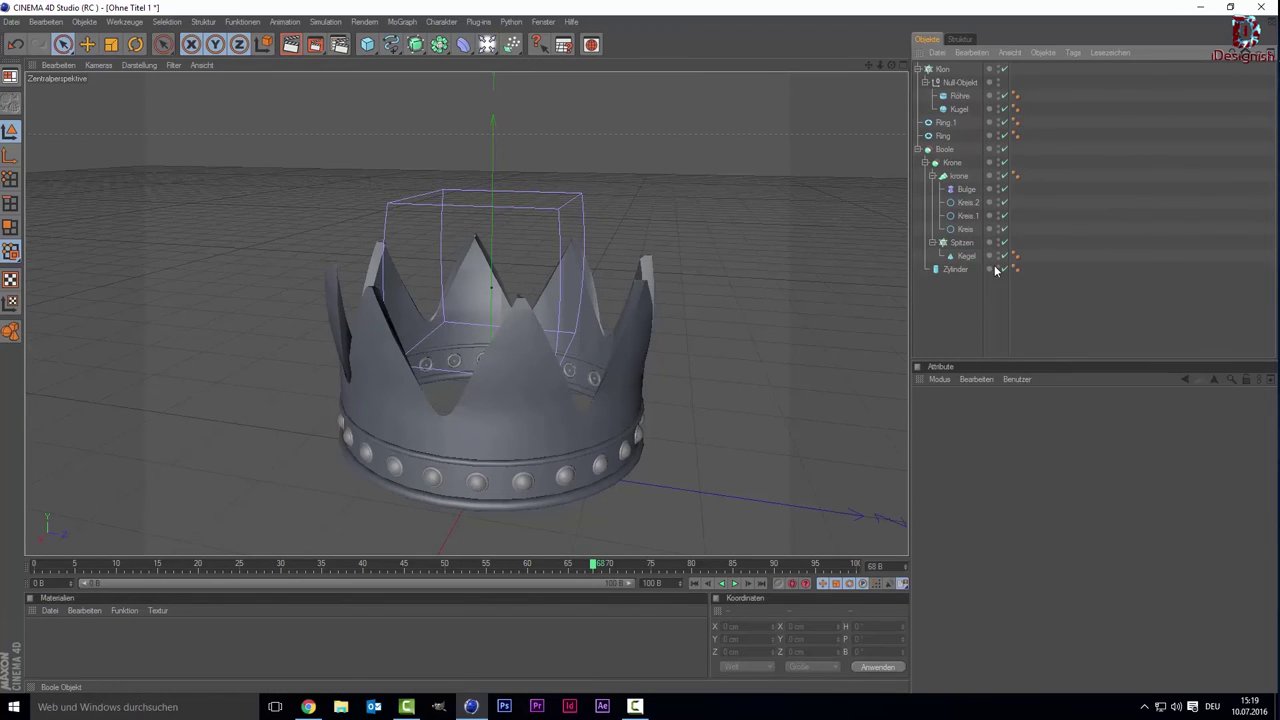
pyautogui.click(962, 257)
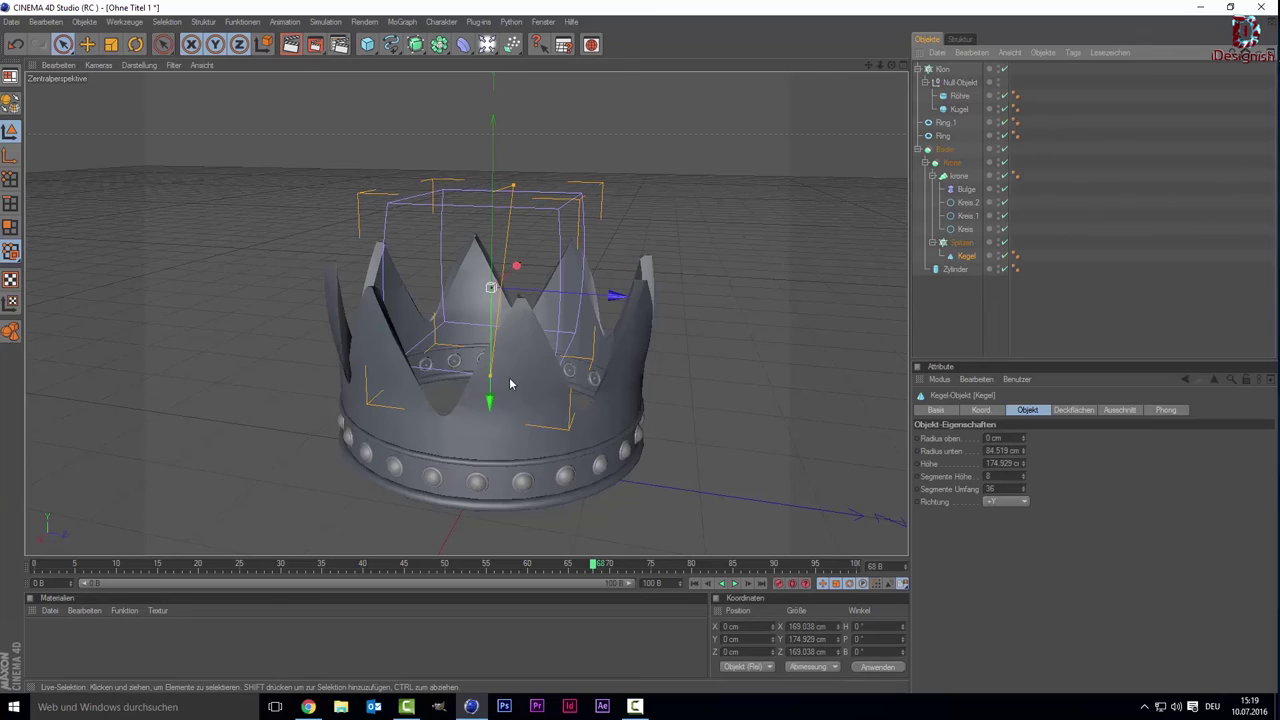
# Adjust the cone's height to about 132 cm and its bottom radius to 76.36 cm.
pyautogui.moveTo(490, 376); pyautogui.dragTo(490, 400)
pyautogui.moveTo(513, 198); pyautogui.dragTo(511, 207)
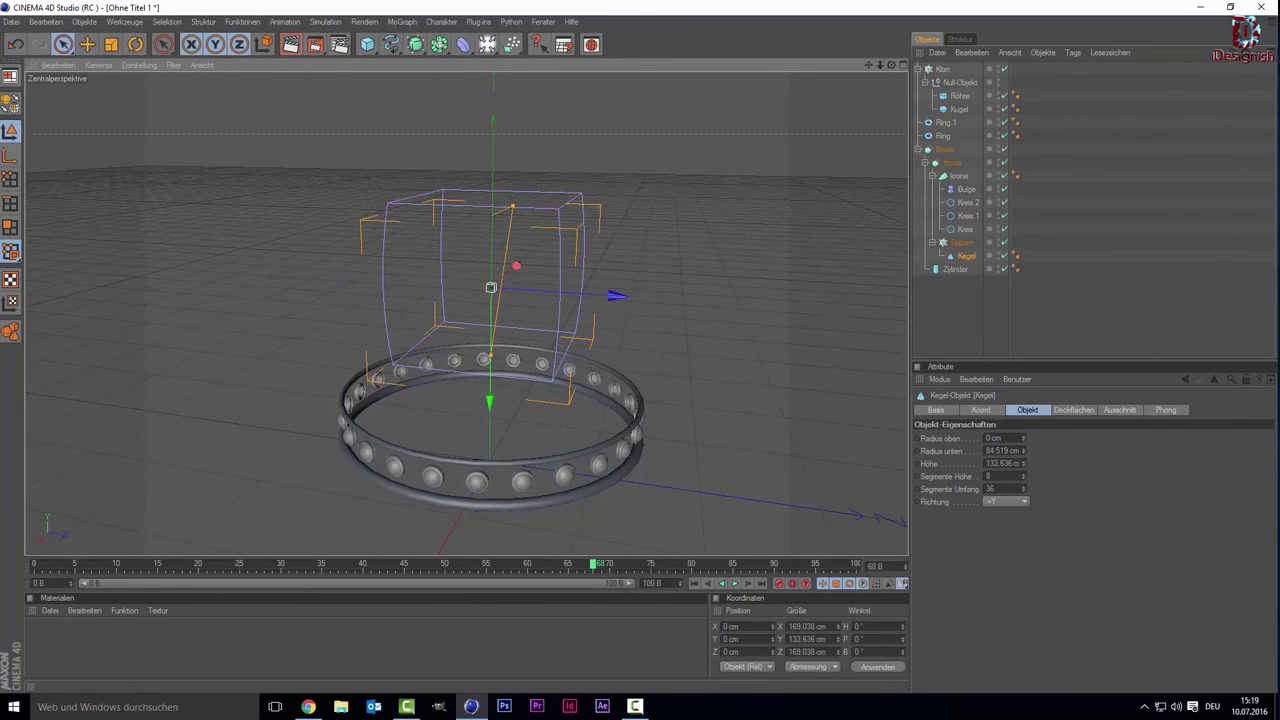
pyautogui.moveTo(512, 207); pyautogui.dragTo(513, 212)
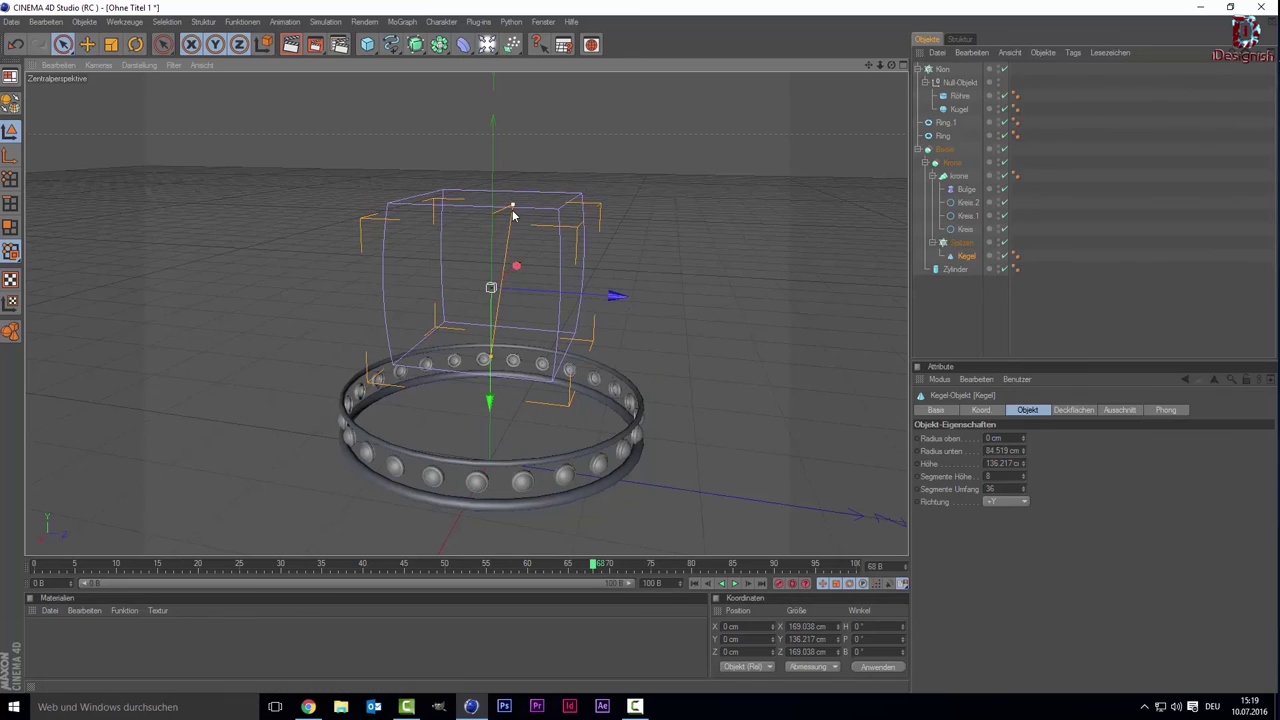
pyautogui.moveTo(440, 360); pyautogui.dragTo(378, 378)
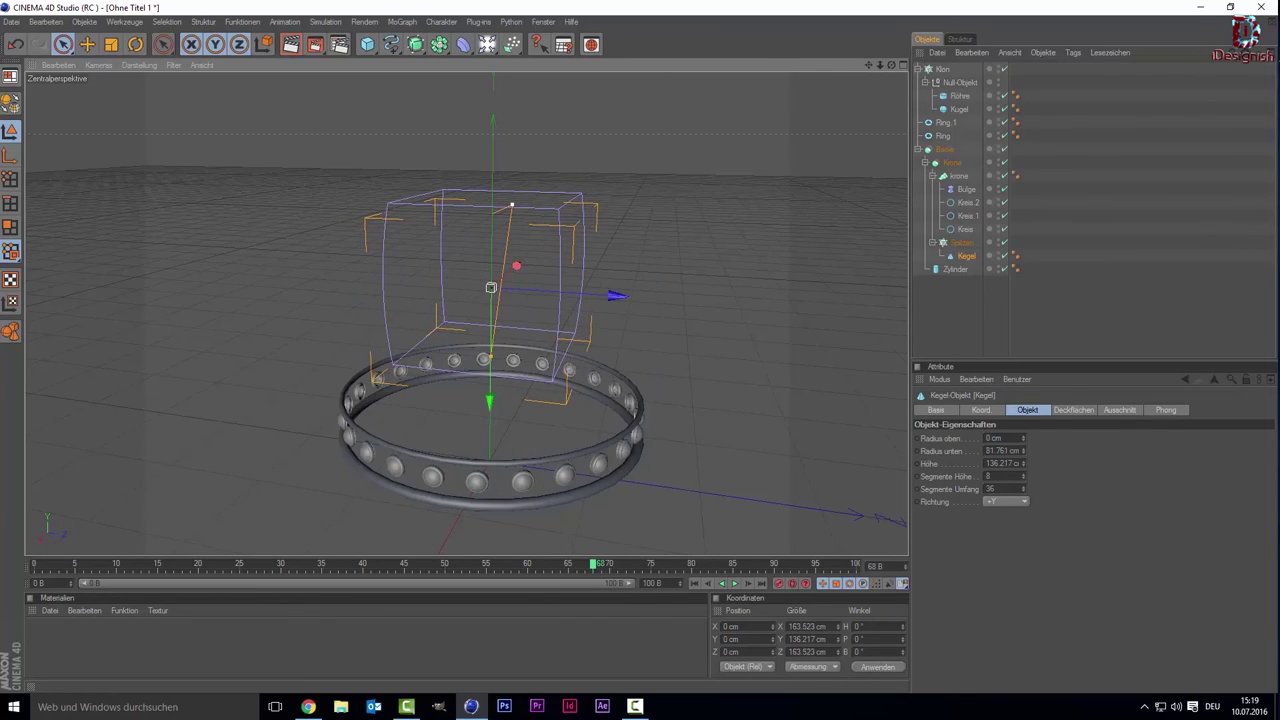
pyautogui.moveTo(378, 378); pyautogui.dragTo(373, 378)
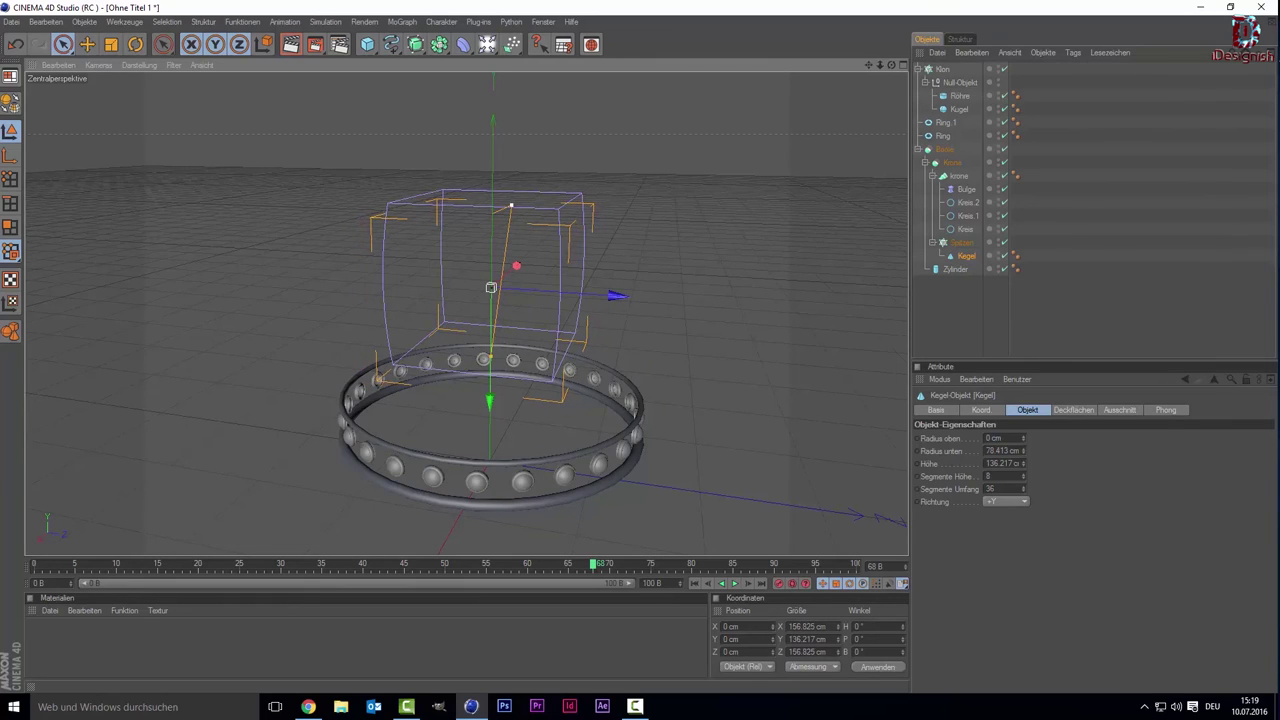
pyautogui.moveTo(378, 378); pyautogui.dragTo(380, 378)
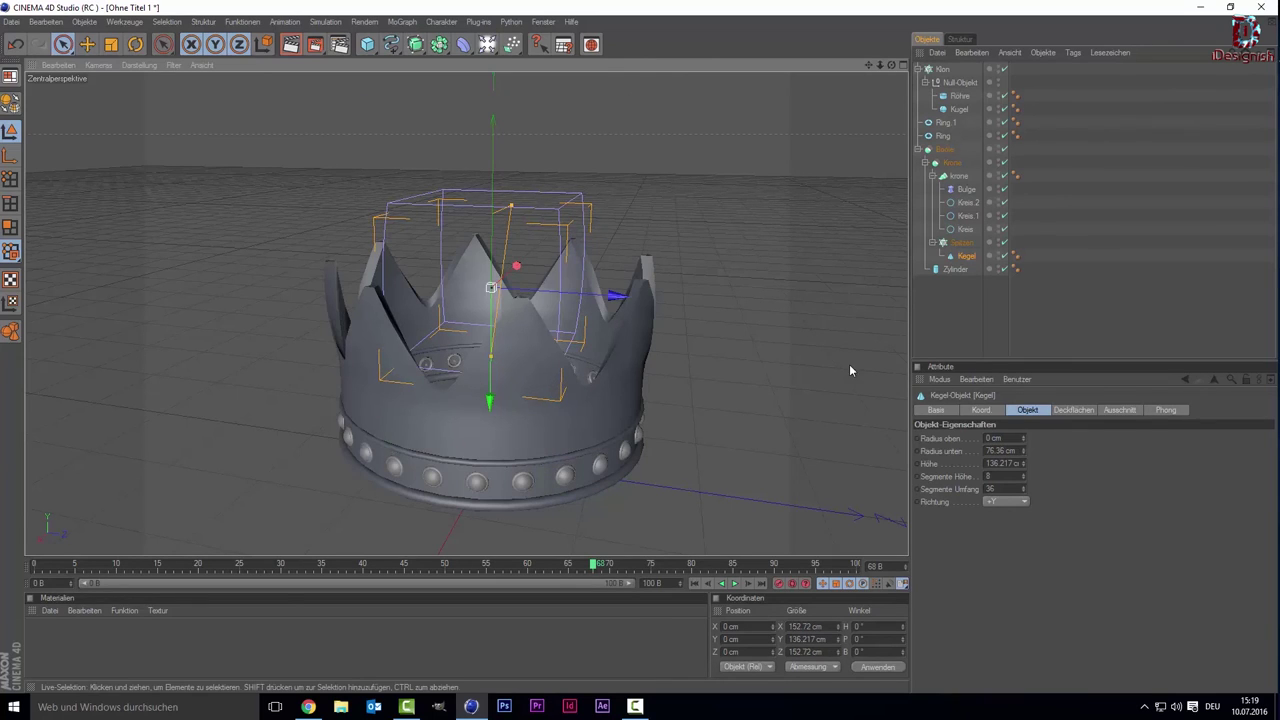
pyautogui.click(822, 304)
pyautogui.click(1044, 508)
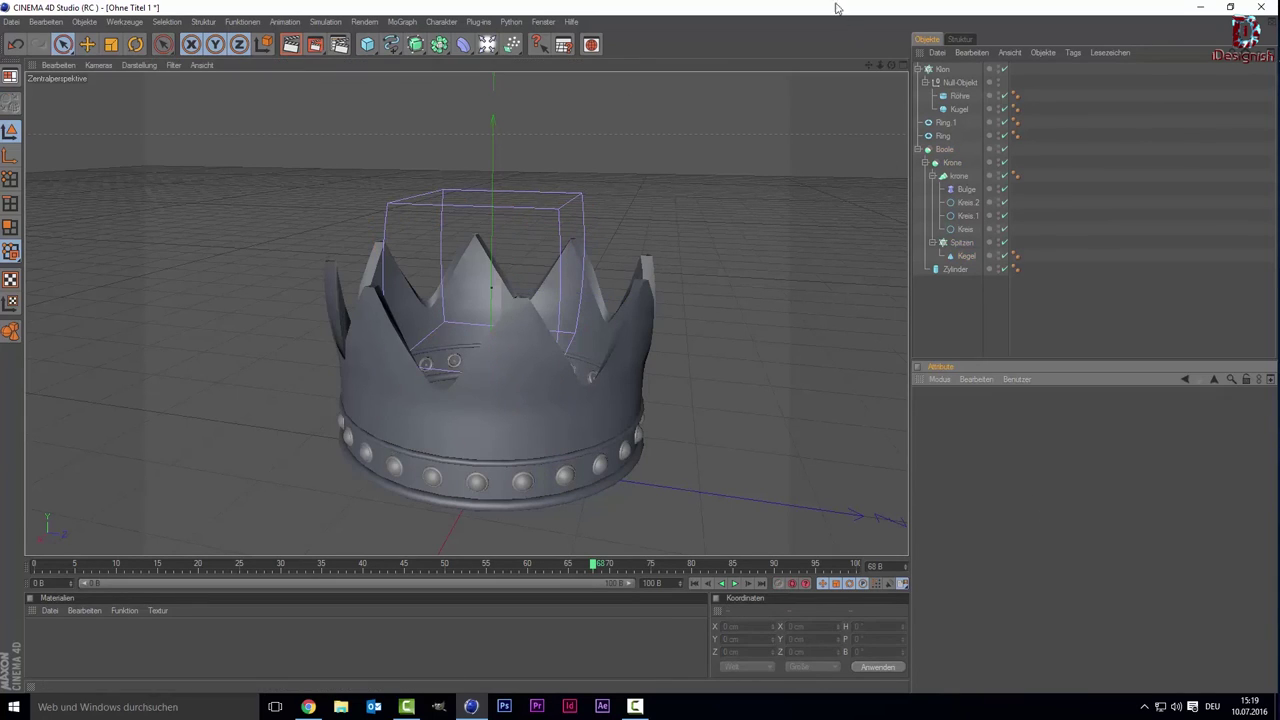
# Orbit down to a near-level front view of the spiked crown and zoom in.
pyautogui.moveTo(891, 65)
pyautogui.mouseDown()
pyautogui.moveTo(895, 80)
pyautogui.moveTo(891, 65)
pyautogui.moveTo(150, 485)
pyautogui.mouseUp()
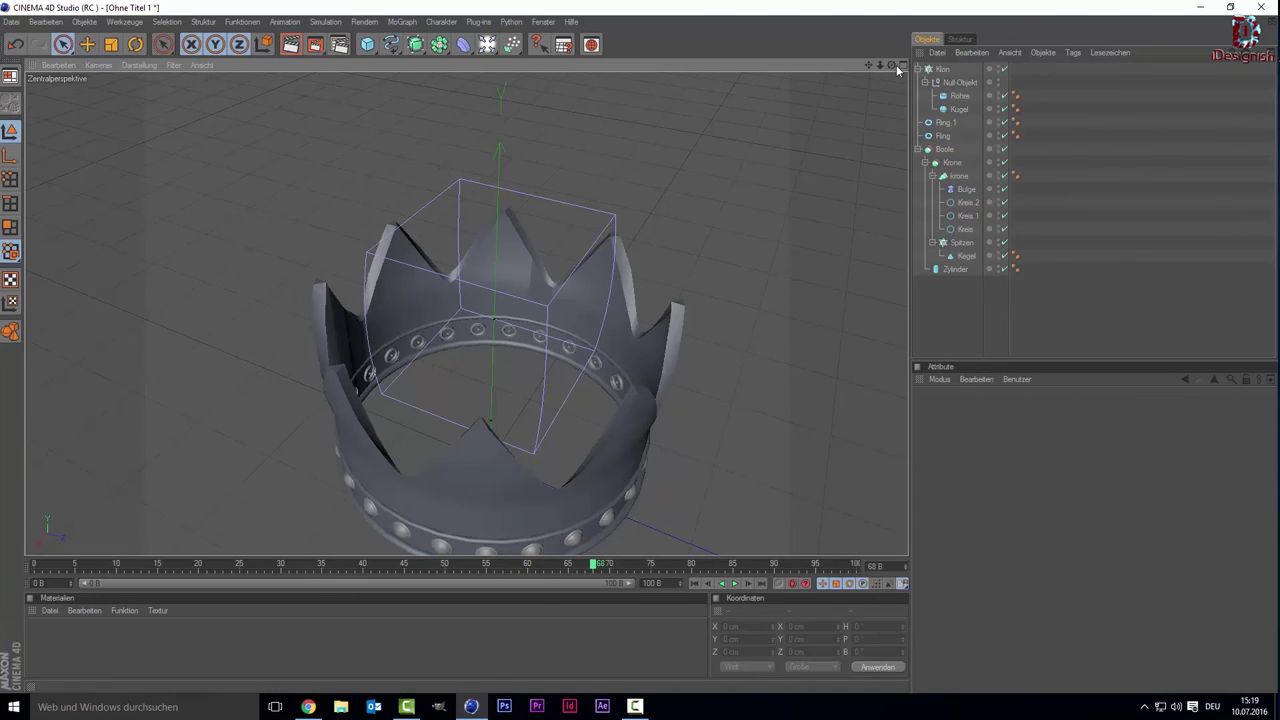
pyautogui.moveTo(891, 64); pyautogui.dragTo(883, 60)
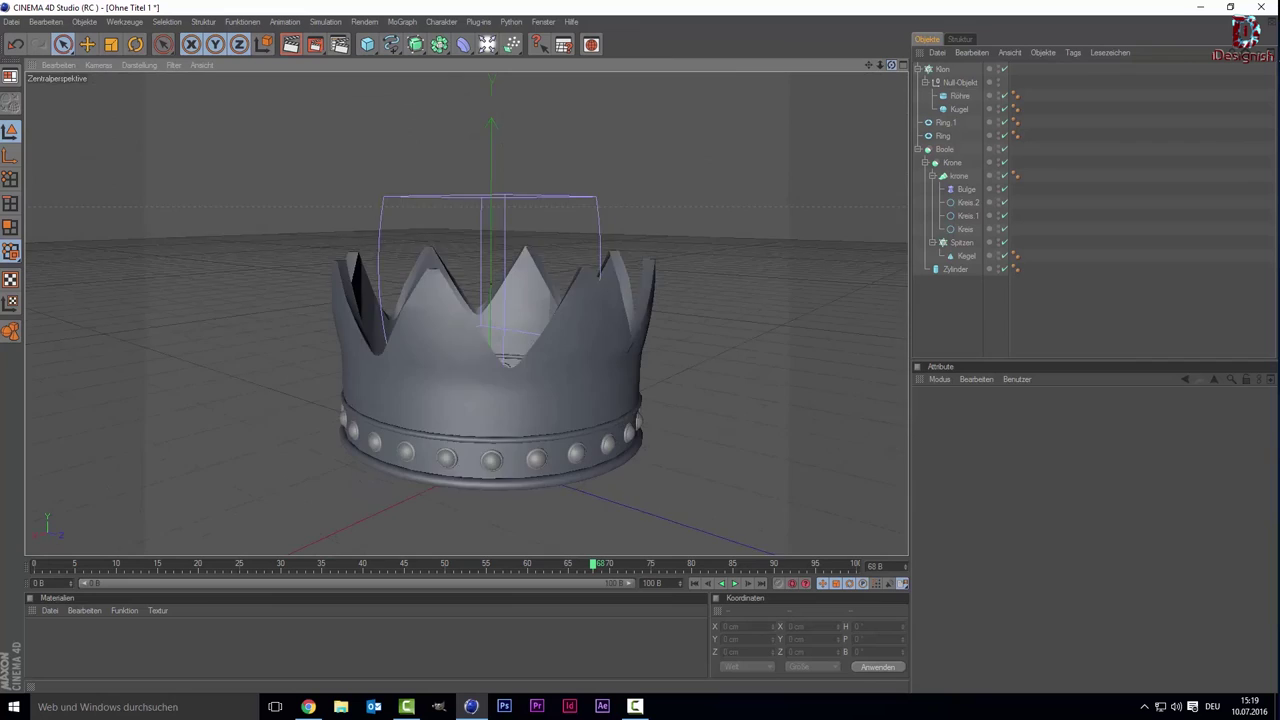
pyautogui.moveTo(883, 60); pyautogui.dragTo(689, 212)
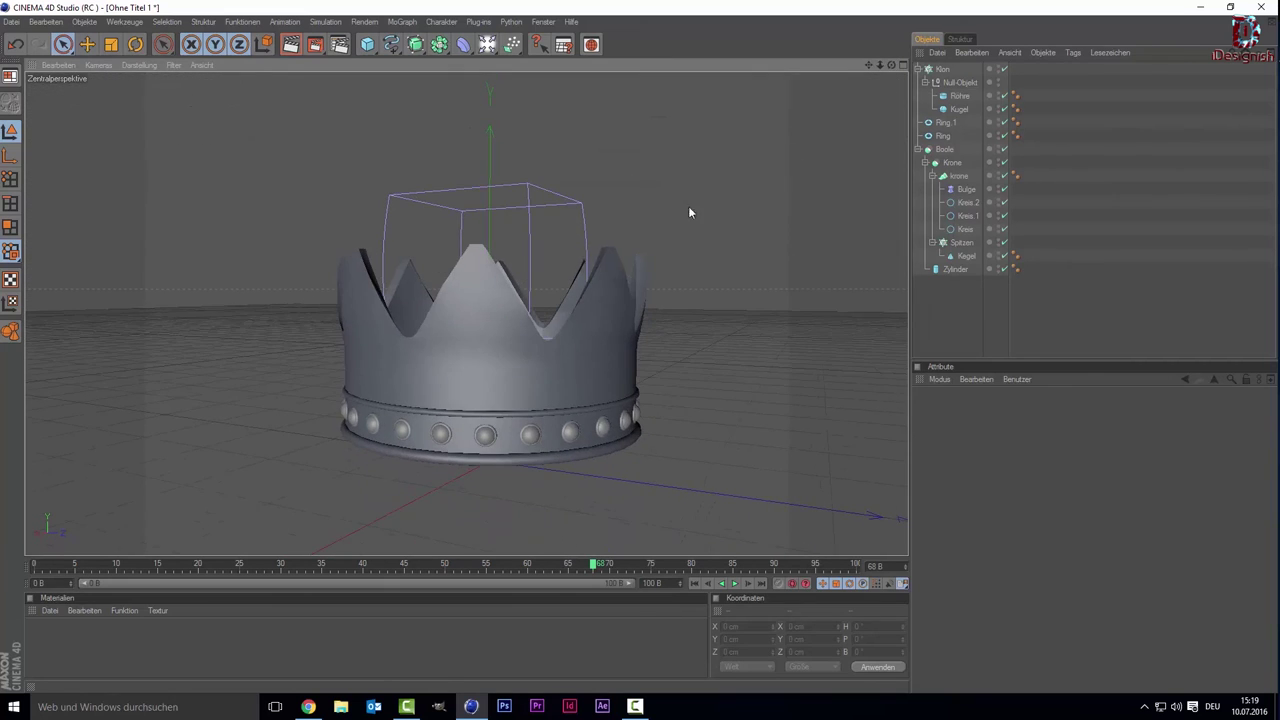
pyautogui.scroll(3, 324, 216)
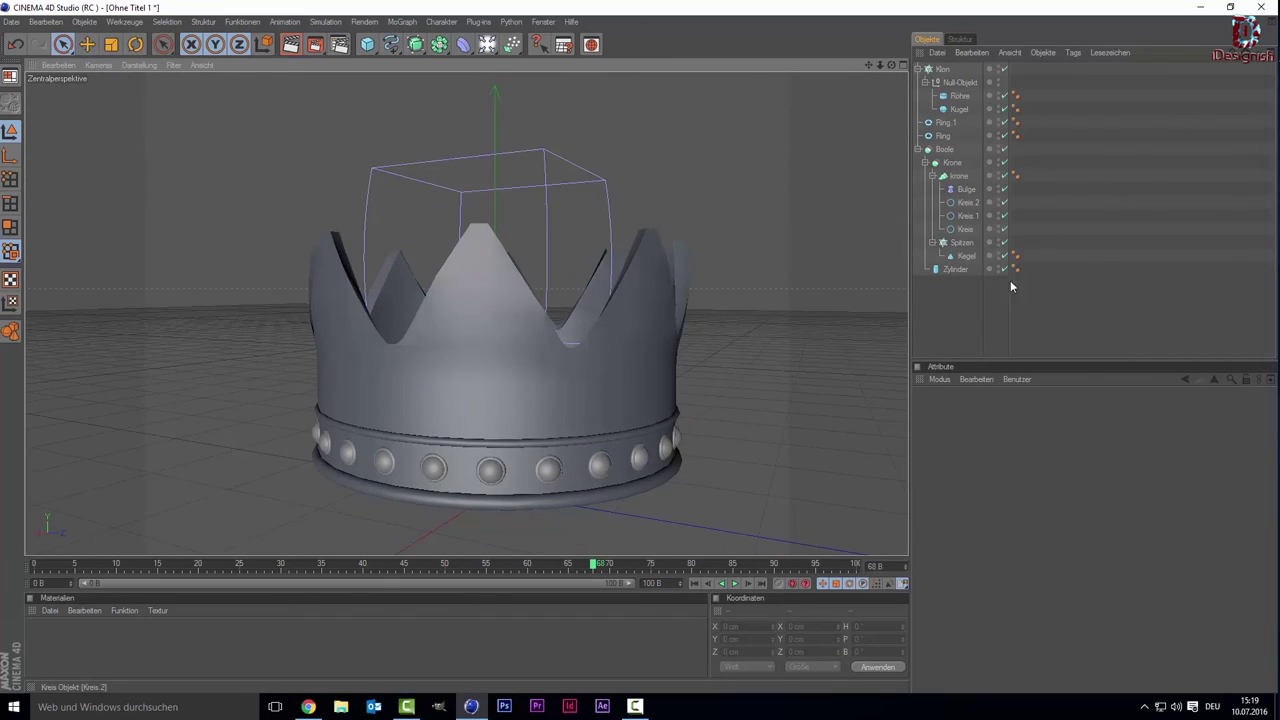
# Make the Spitzen cloner editable with C and expand it to reveal cones Kegel 0–7.
pyautogui.click(962, 243)
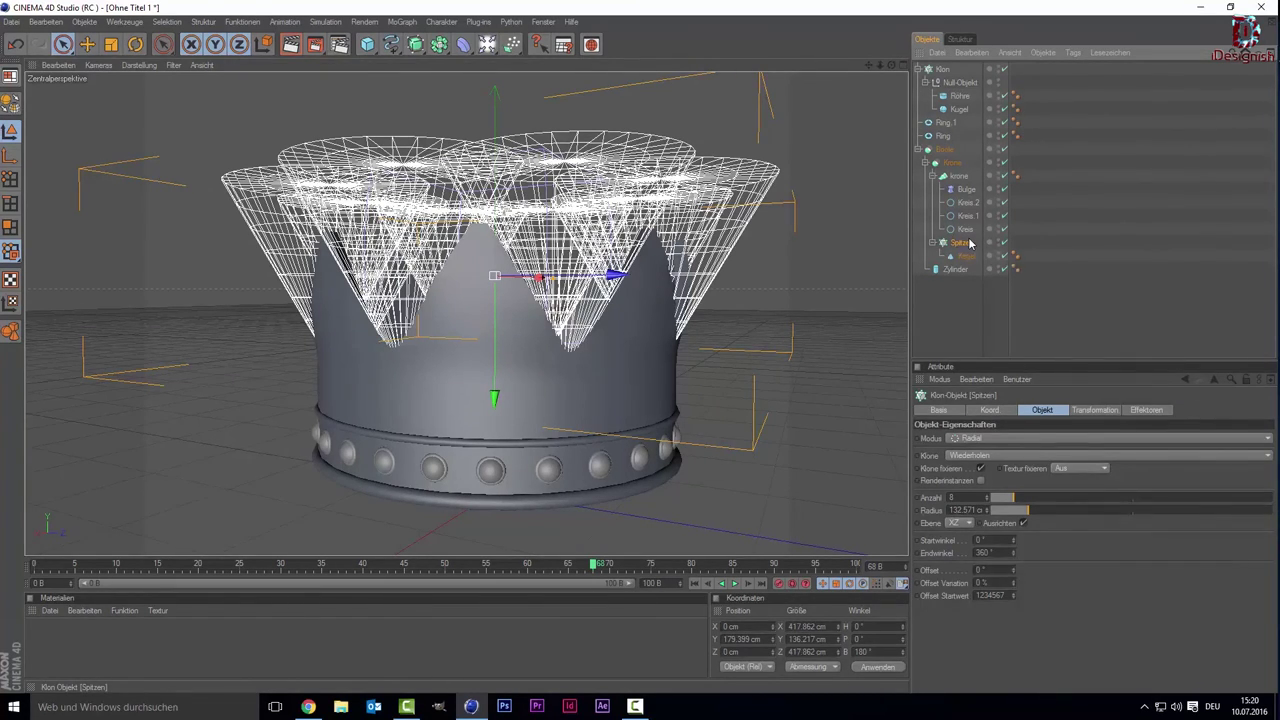
pyautogui.press('c')
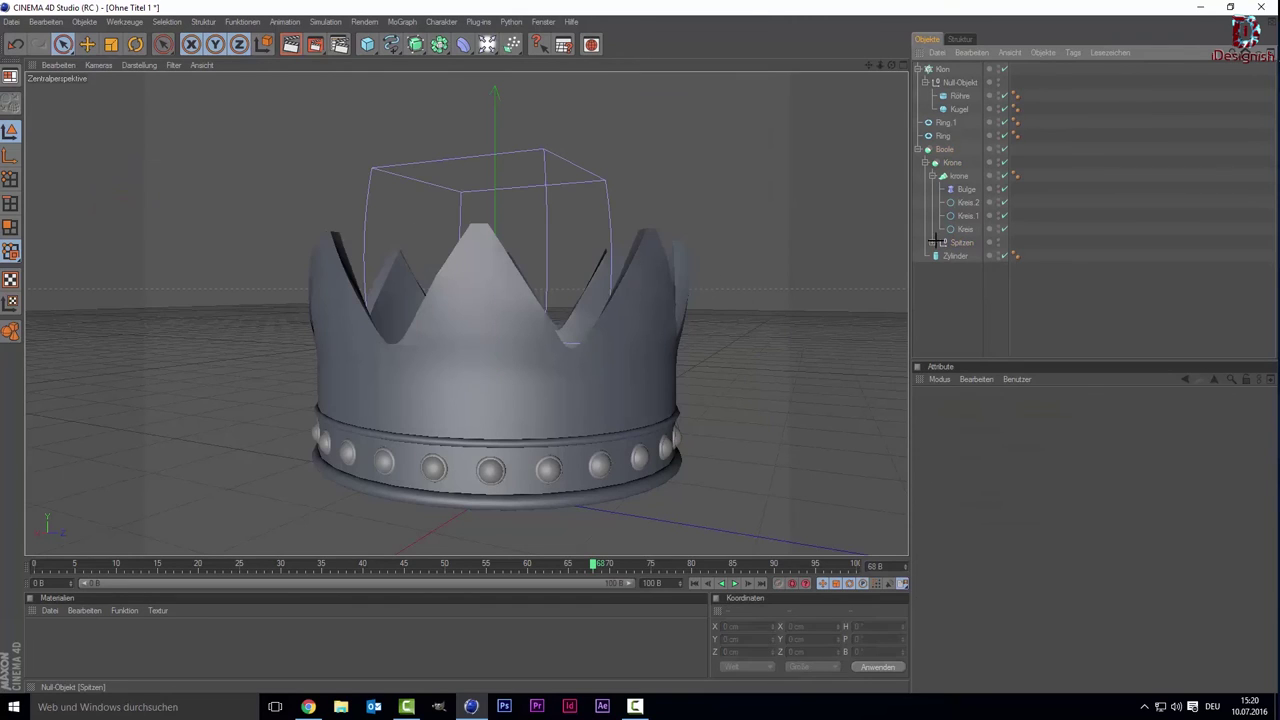
pyautogui.click(935, 243)
pyautogui.click(972, 257)
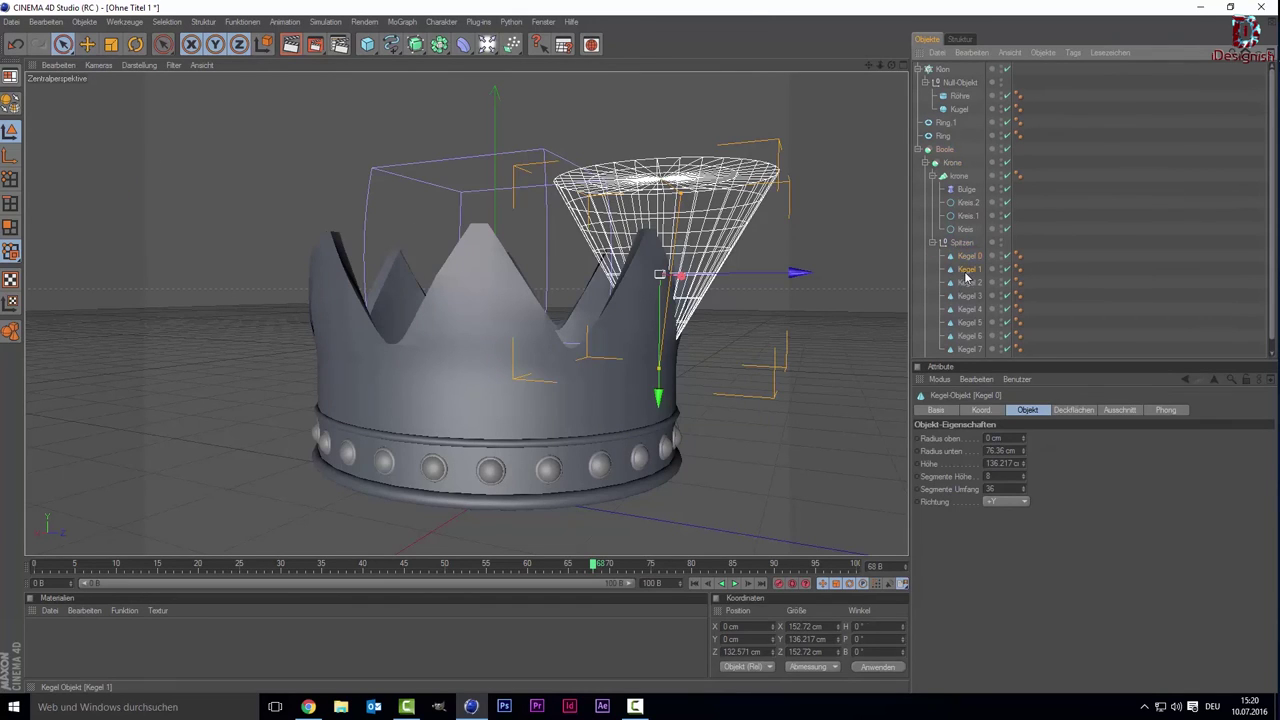
# Select the Kegel 7 spike and move it far below the crown along Y.
pyautogui.click(967, 270)
pyautogui.click(967, 308)
pyautogui.click(980, 337)
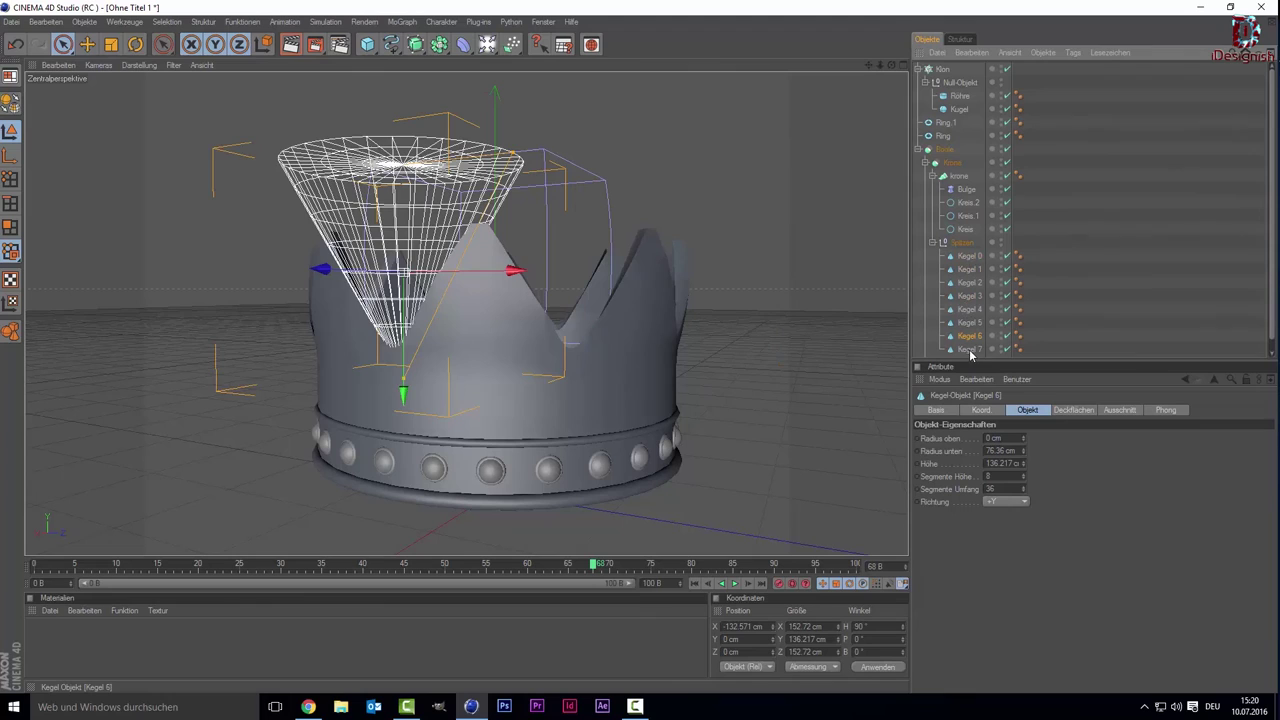
pyautogui.click(968, 352)
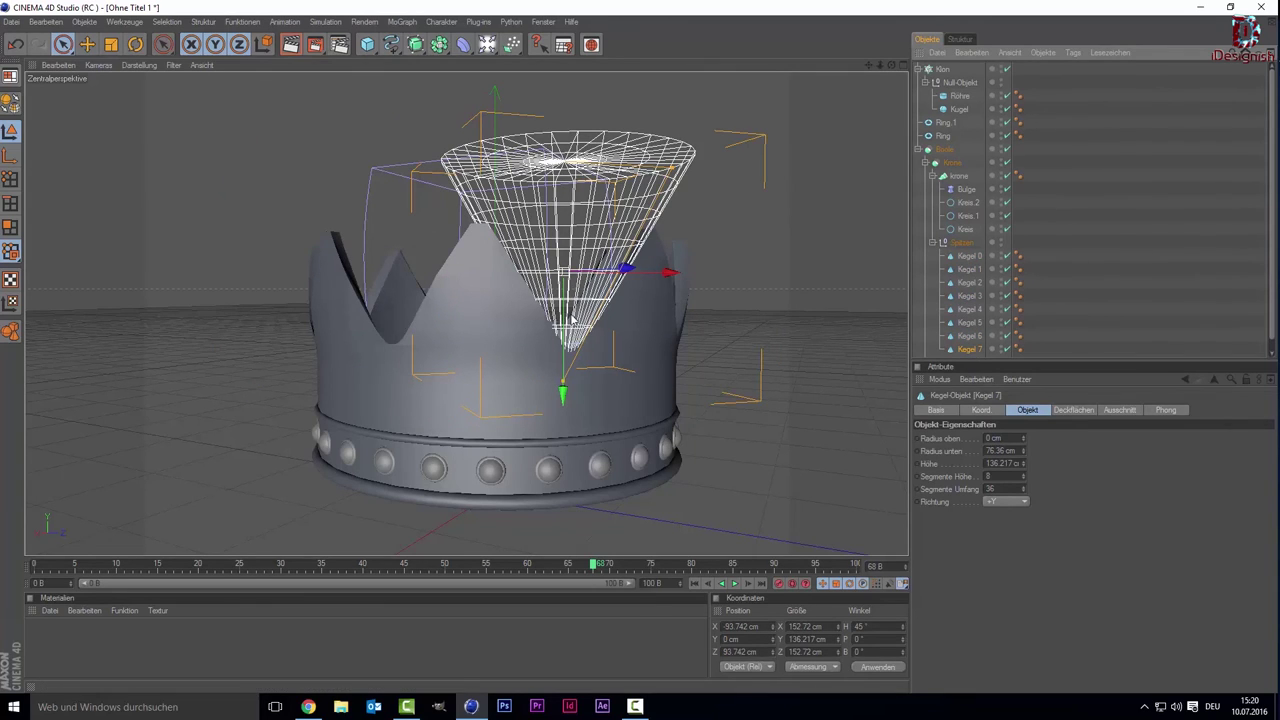
pyautogui.moveTo(560, 340); pyautogui.dragTo(562, 495)
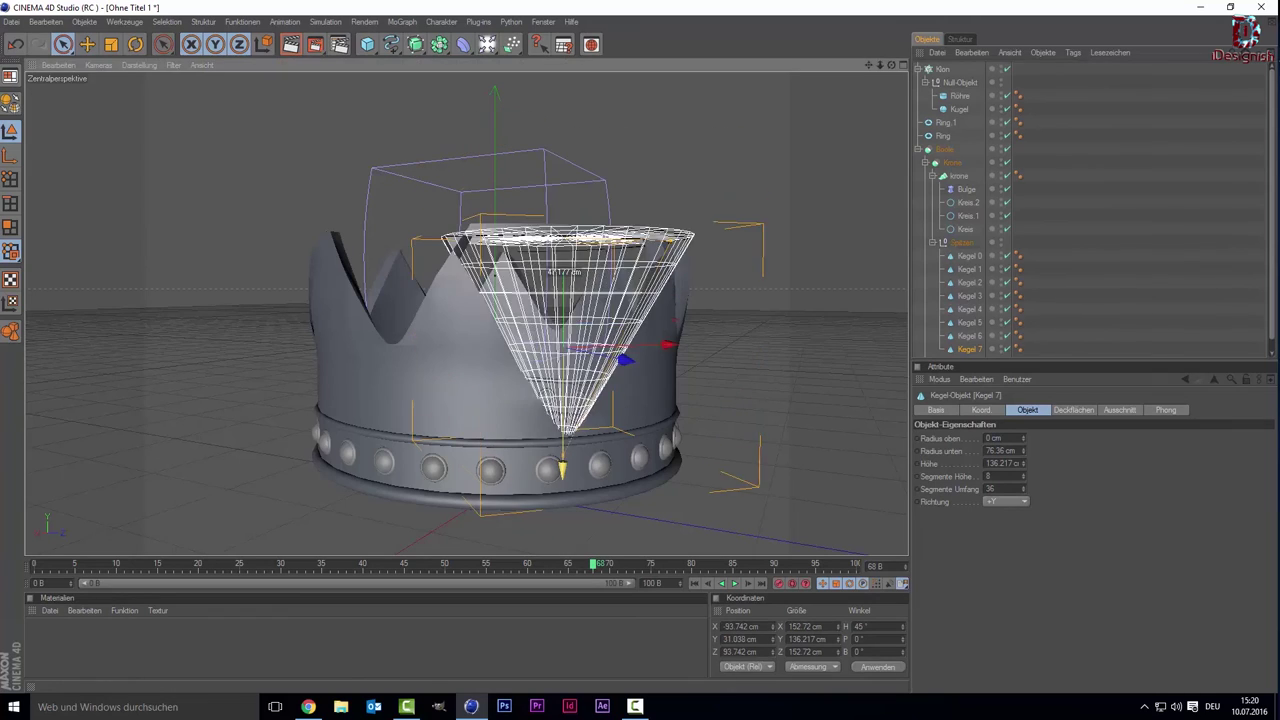
pyautogui.moveTo(562, 515); pyautogui.dragTo(565, 700)
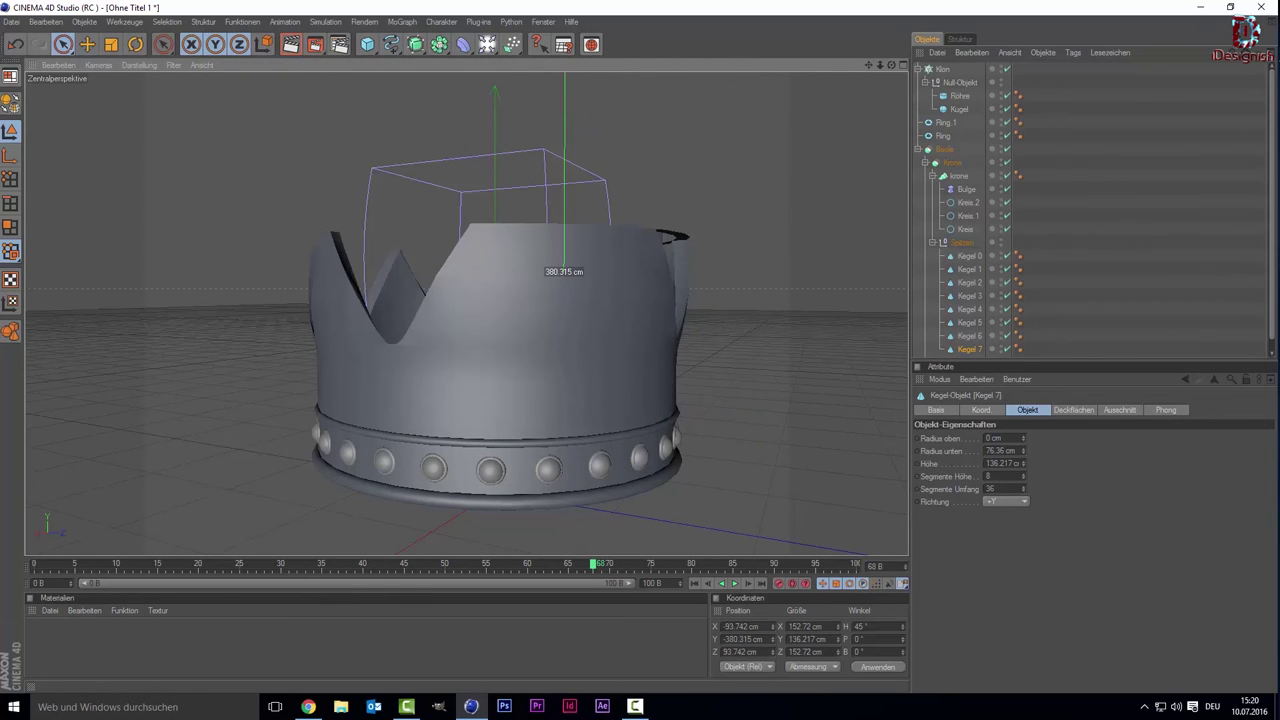
pyautogui.moveTo(890, 66); pyautogui.dragTo(890, 66)
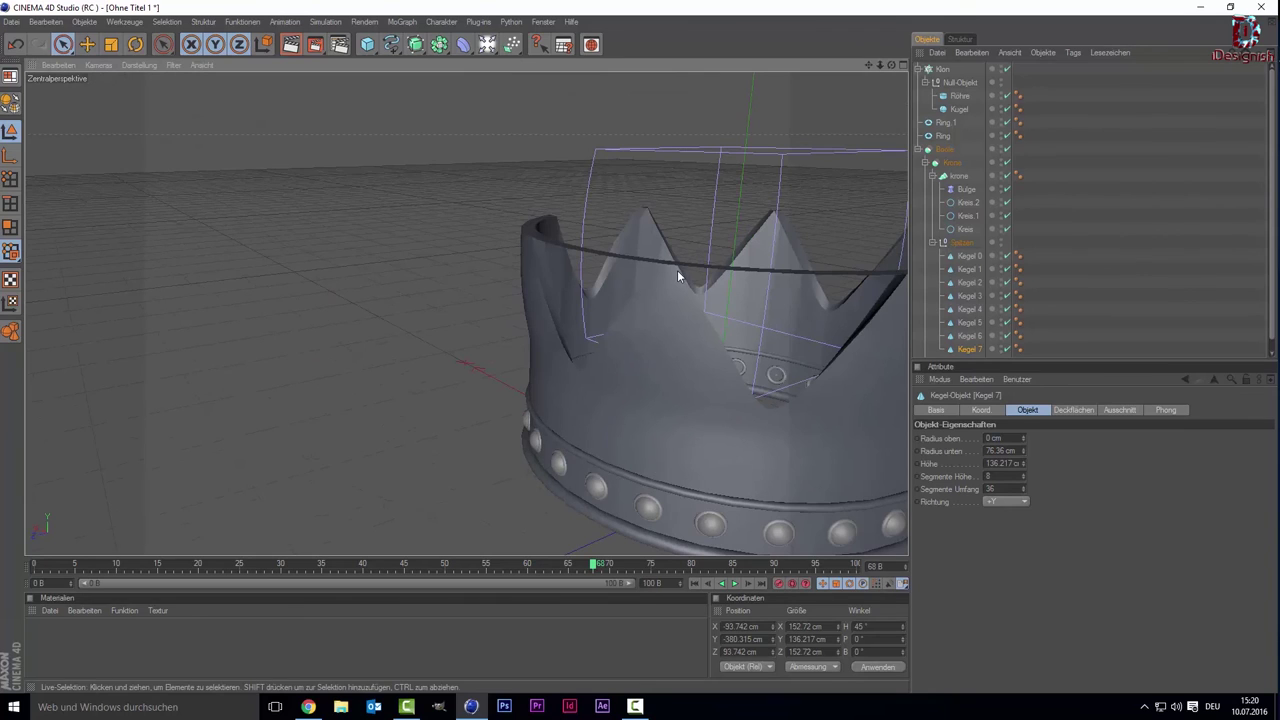
# Undo the move and the conversion so Spitzen is a single-cone cloner again.
pyautogui.hotkey('ctrl', 'z')
pyautogui.hotkey('ctrl', 'z')
pyautogui.hotkey('ctrl', 'z')
pyautogui.hotkey('ctrl', 'z')
pyautogui.hotkey('ctrl', 'z')
pyautogui.press('Up')
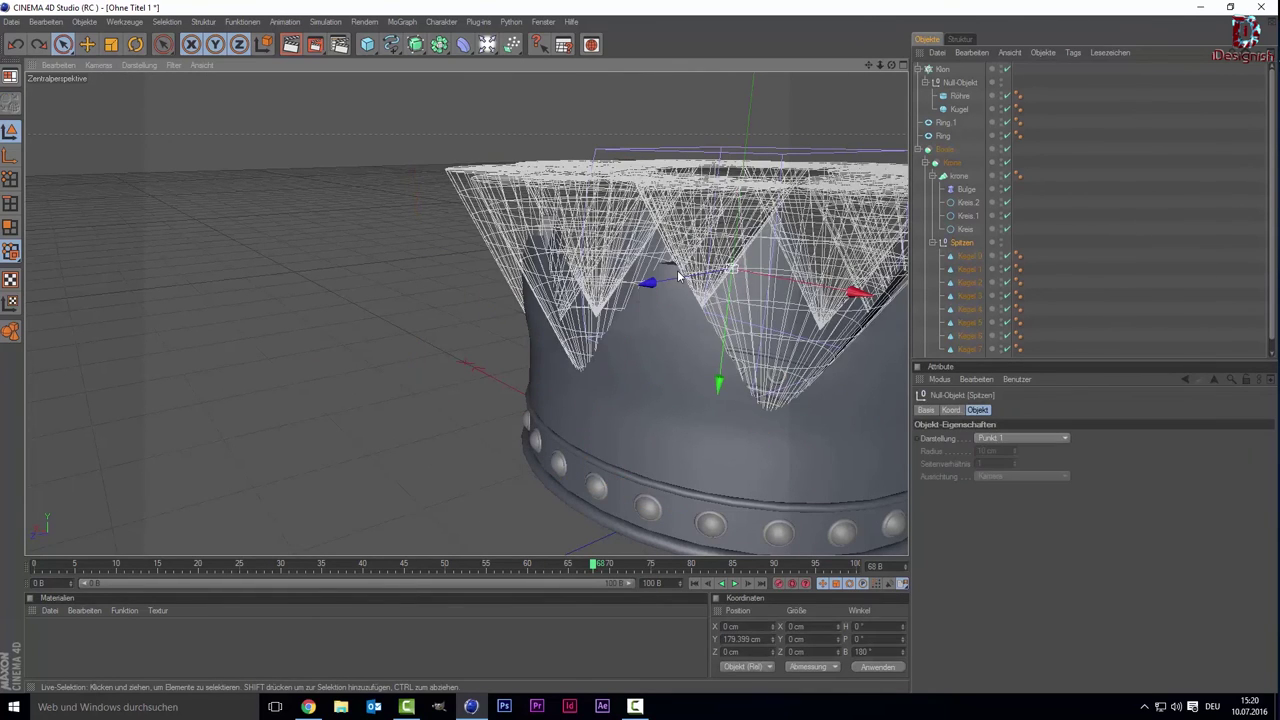
pyautogui.hotkey('ctrl', 'z')
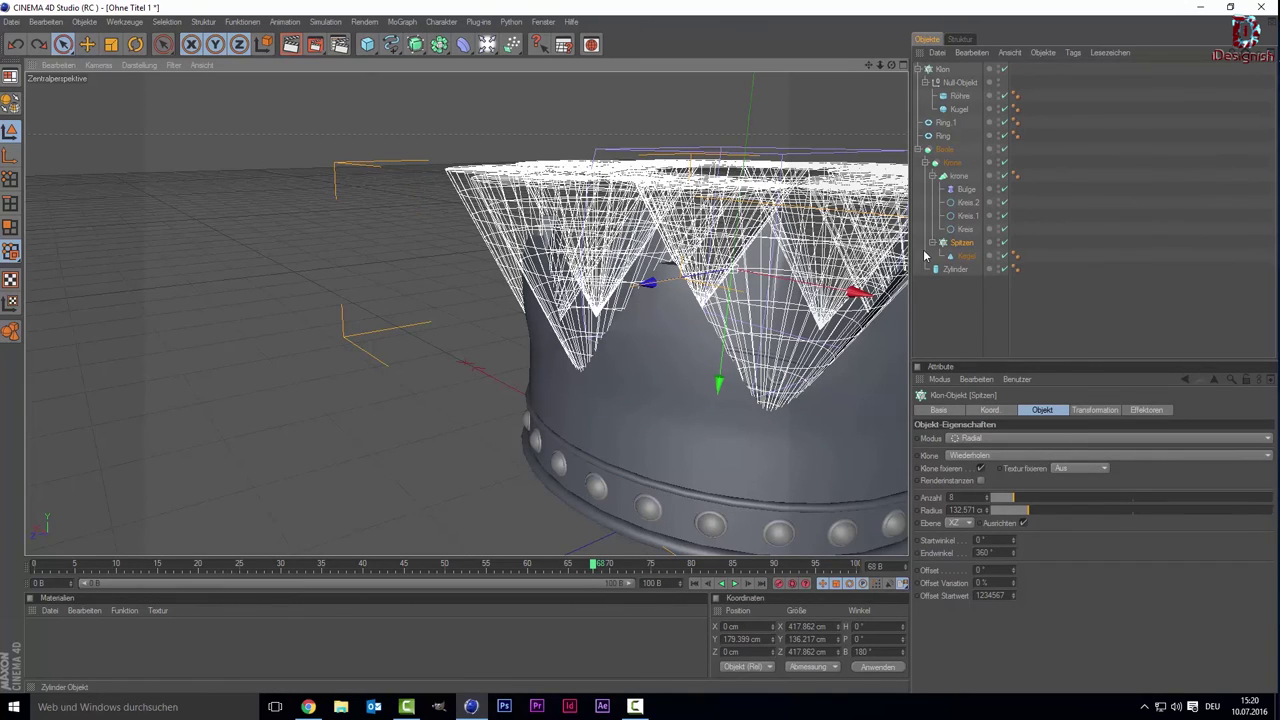
pyautogui.click(966, 287)
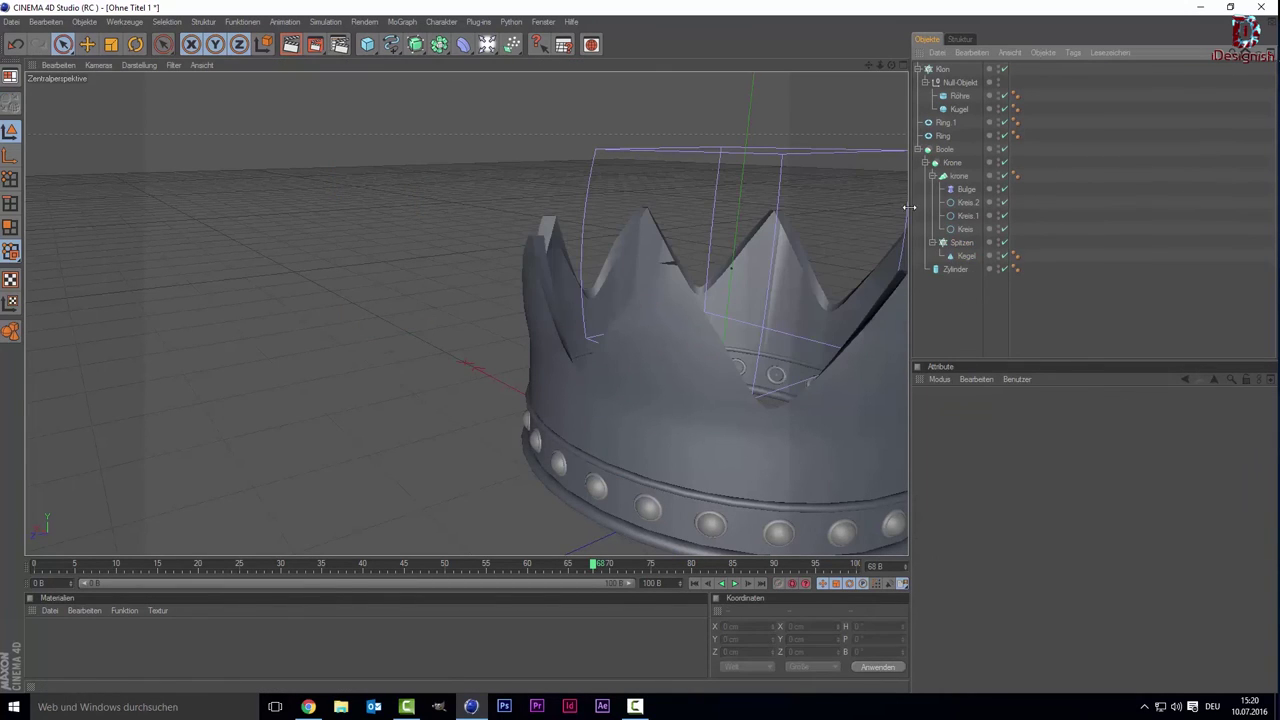
# Add a Zylinder primitive (radius 50 cm, height 200 cm) at the crown's centre.
pyautogui.moveTo(891, 65)
pyautogui.mouseDown()
pyautogui.moveTo(868, 65)
pyautogui.moveTo(397, 553)
pyautogui.mouseUp()
pyautogui.click(478, 386)
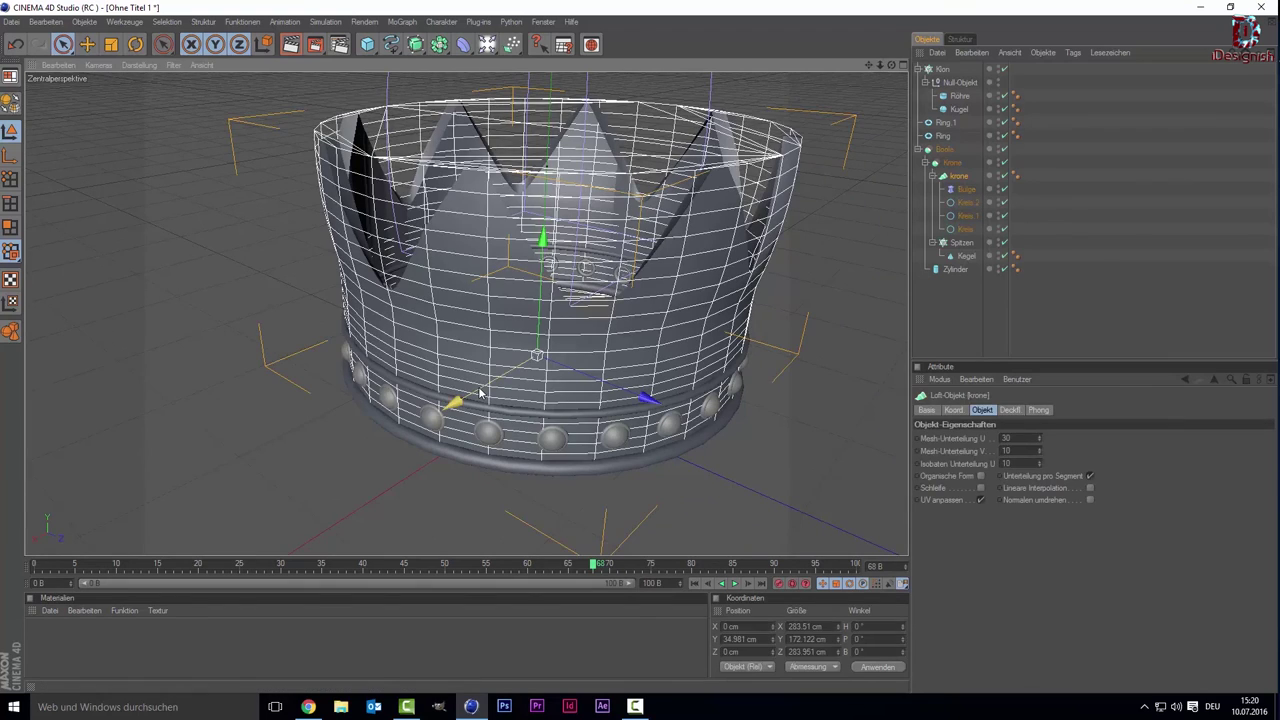
pyautogui.click(320, 529)
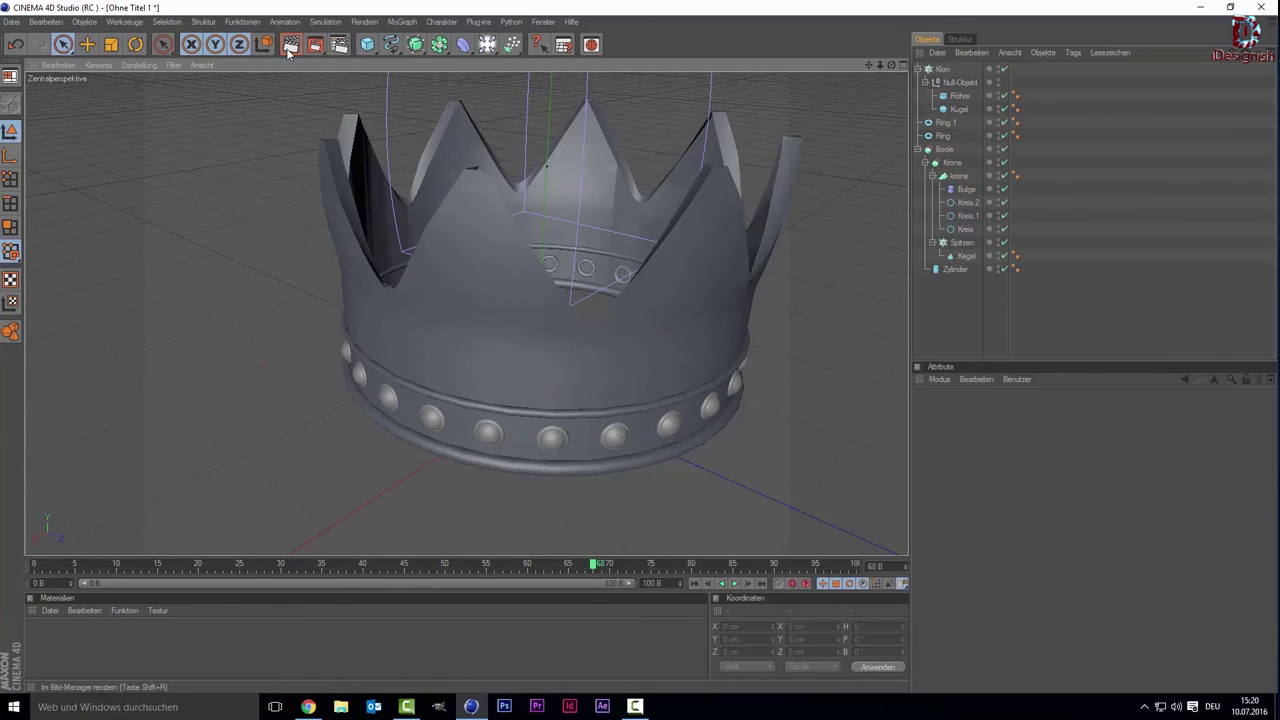
pyautogui.moveTo(367, 44)
pyautogui.mouseDown()
pyautogui.moveTo(591, 73)
pyautogui.moveTo(705, 57)
pyautogui.mouseUp()
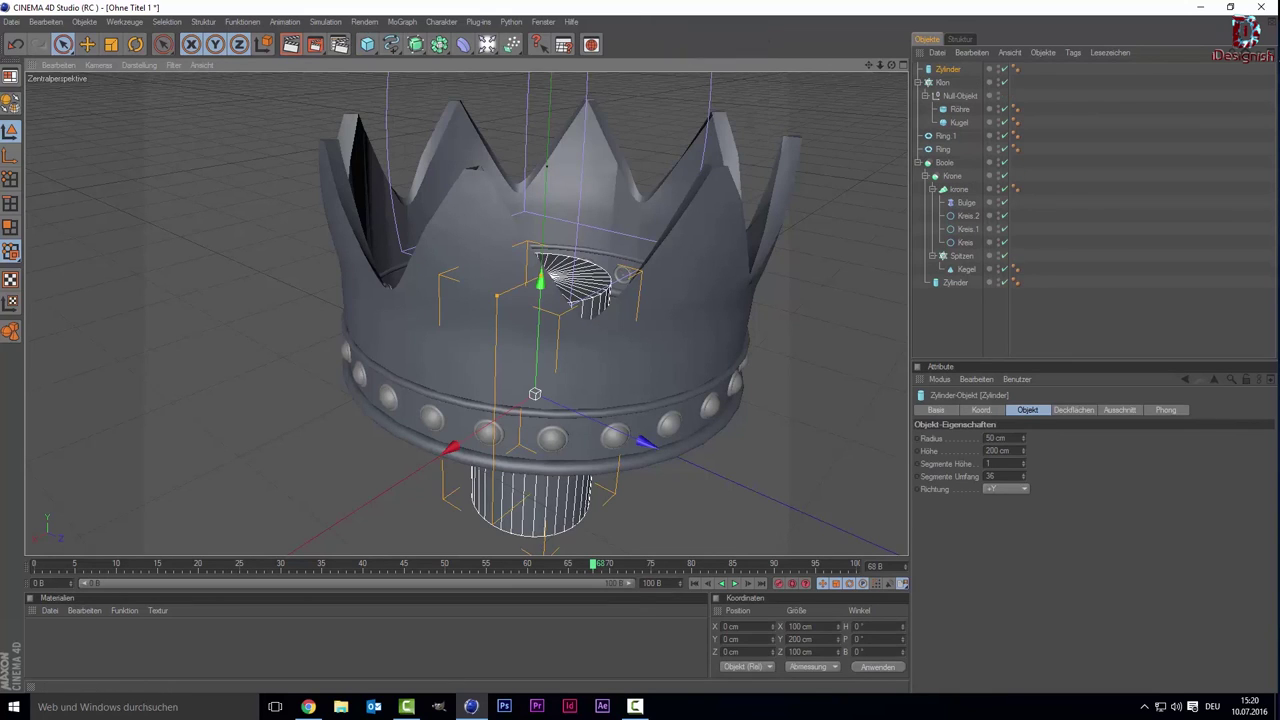
# Bank the cylinder 90°, raise it to band height, and resize it to radius 7.349 cm, height 74.585 cm.
pyautogui.click(870, 652)
pyautogui.write('90')
pyautogui.press('Return')
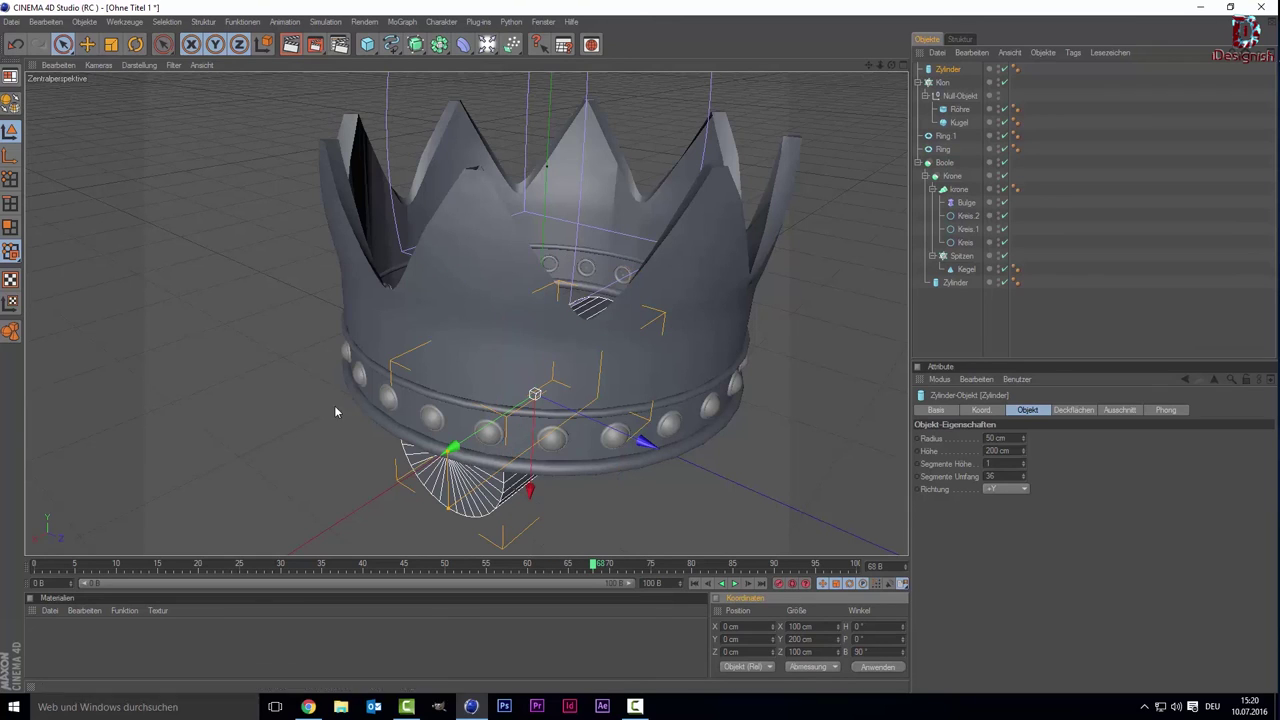
pyautogui.moveTo(530, 488); pyautogui.dragTo(535, 384)
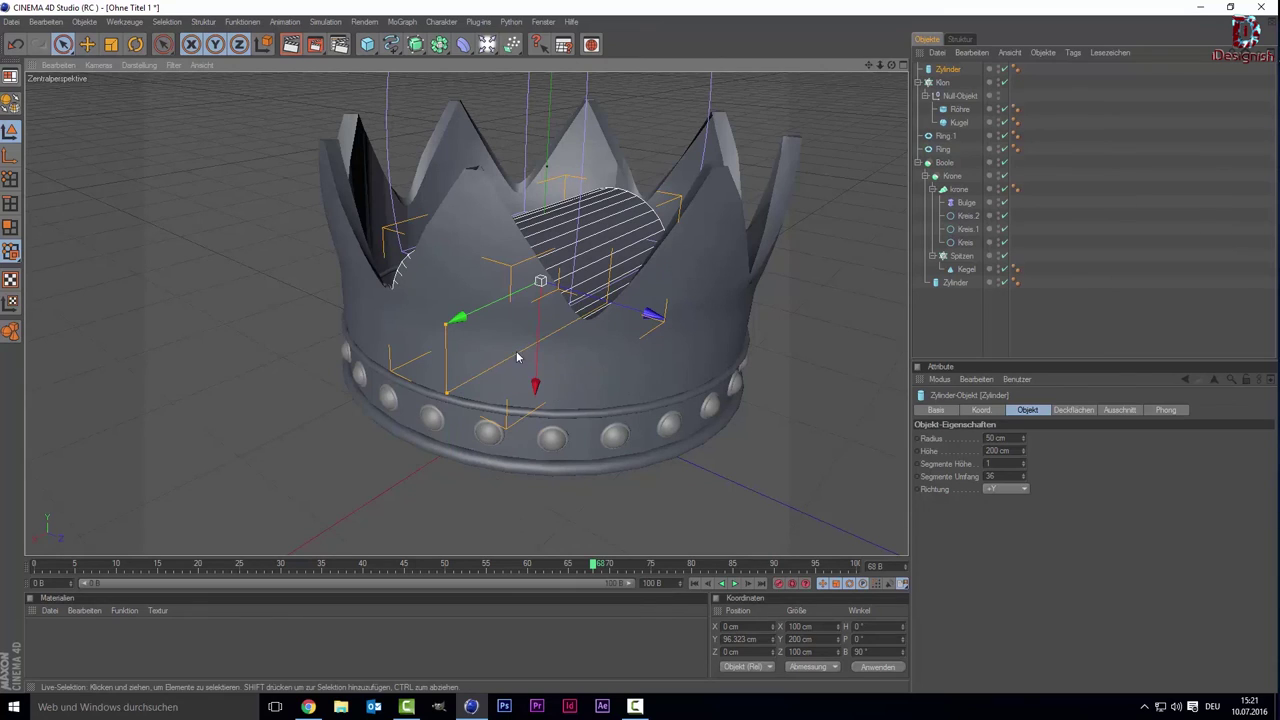
pyautogui.moveTo(447, 324)
pyautogui.mouseDown()
pyautogui.moveTo(495, 301)
pyautogui.moveTo(508, 360)
pyautogui.moveTo(540, 281)
pyautogui.moveTo(330, 377)
pyautogui.mouseUp()
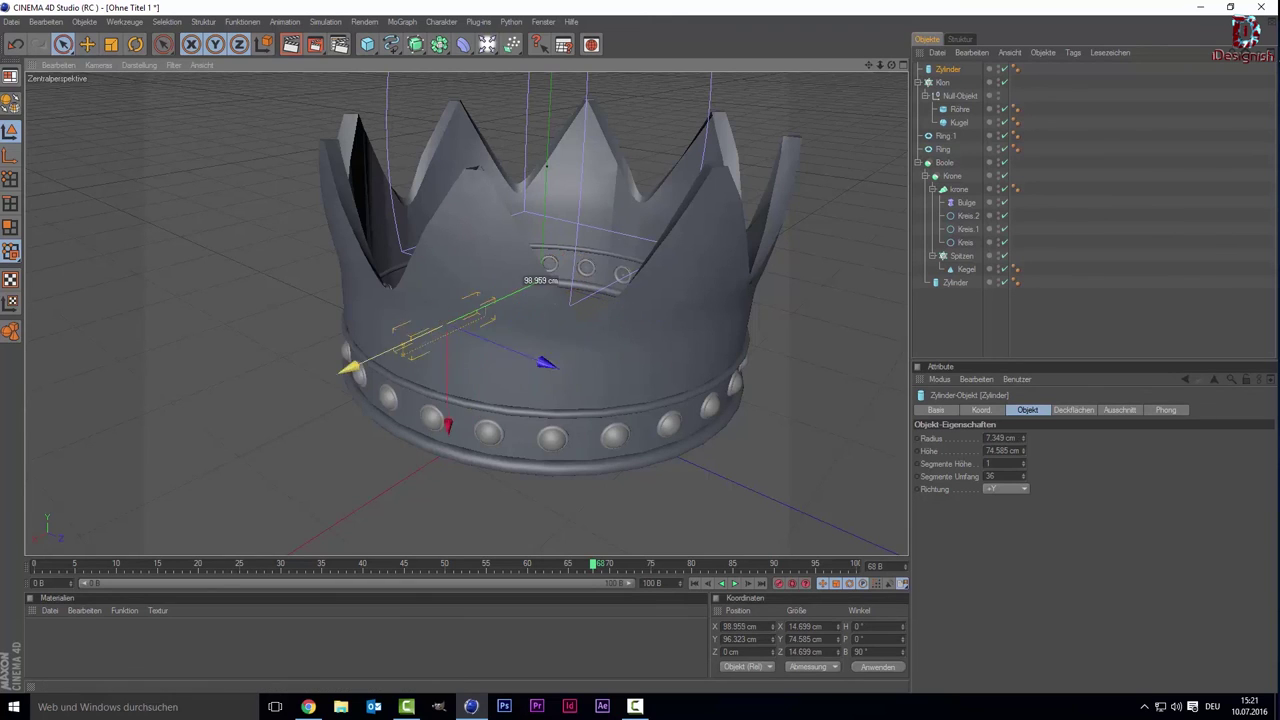
pyautogui.moveTo(431, 422); pyautogui.dragTo(429, 414)
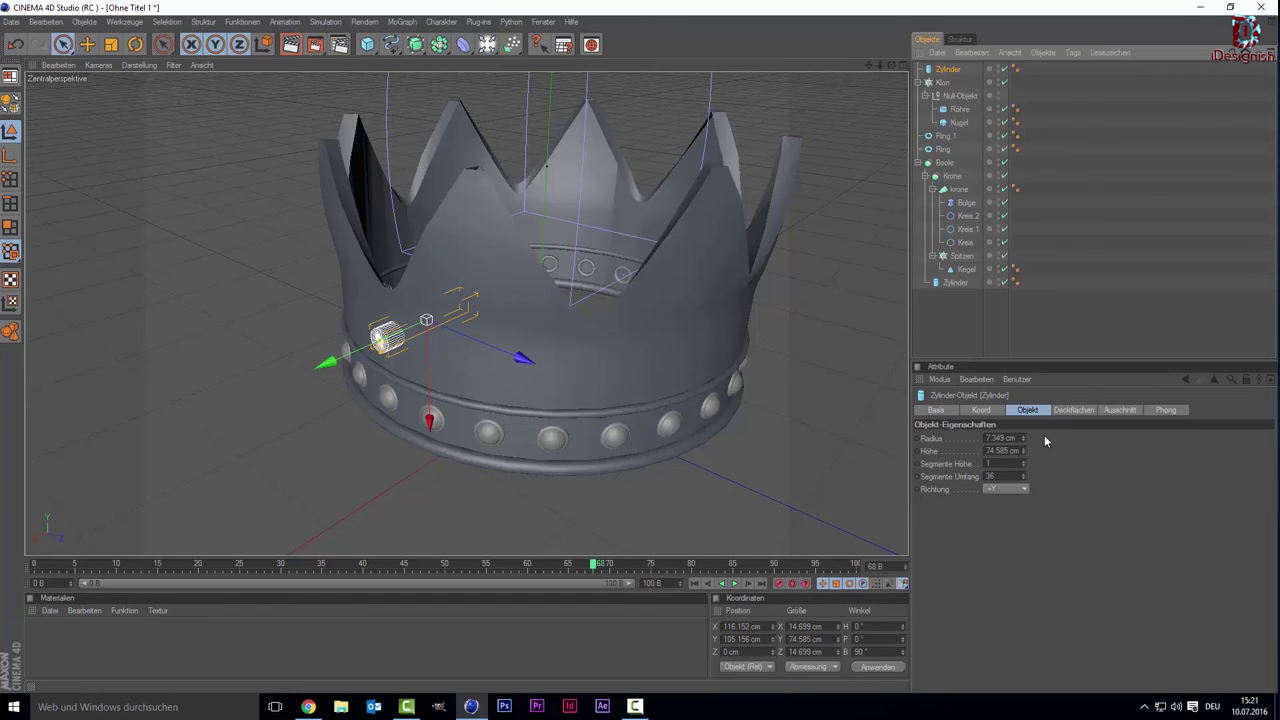
pyautogui.click(1073, 410)
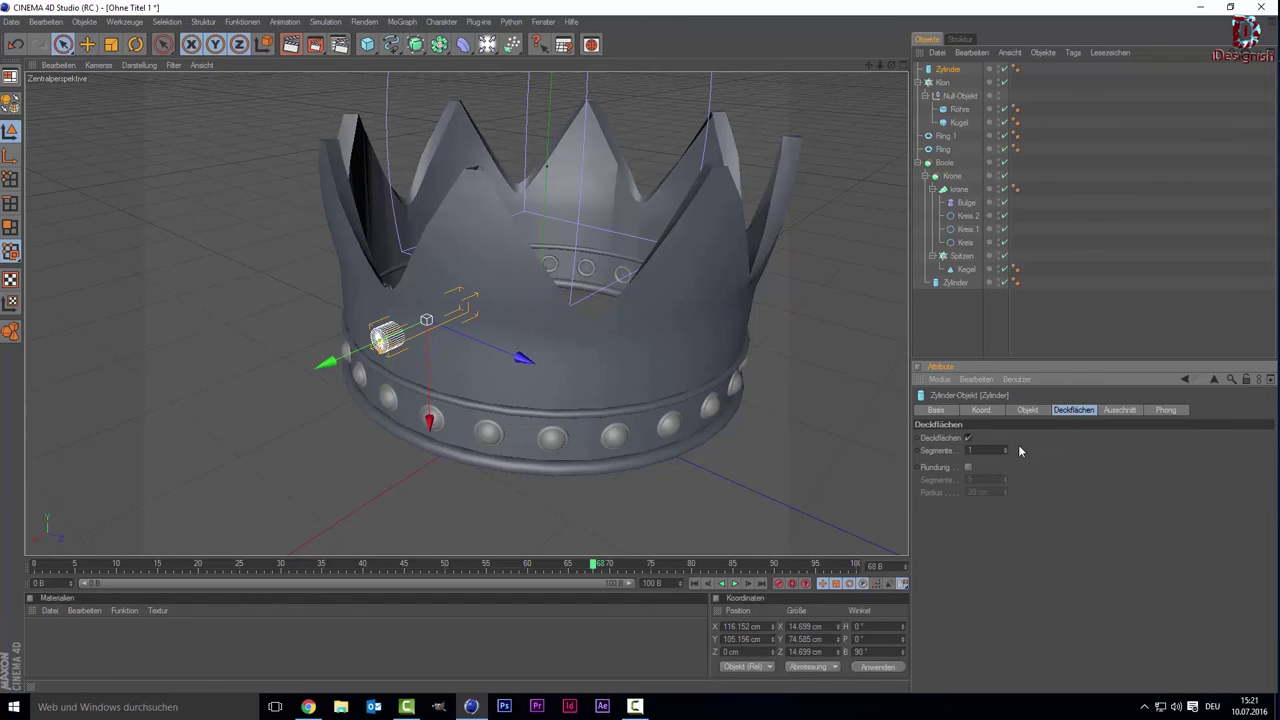
# Enable cap rounding at 7.349 cm radius with 44 segments, then move the stud inward to X 109.35 cm.
pyautogui.click(970, 466)
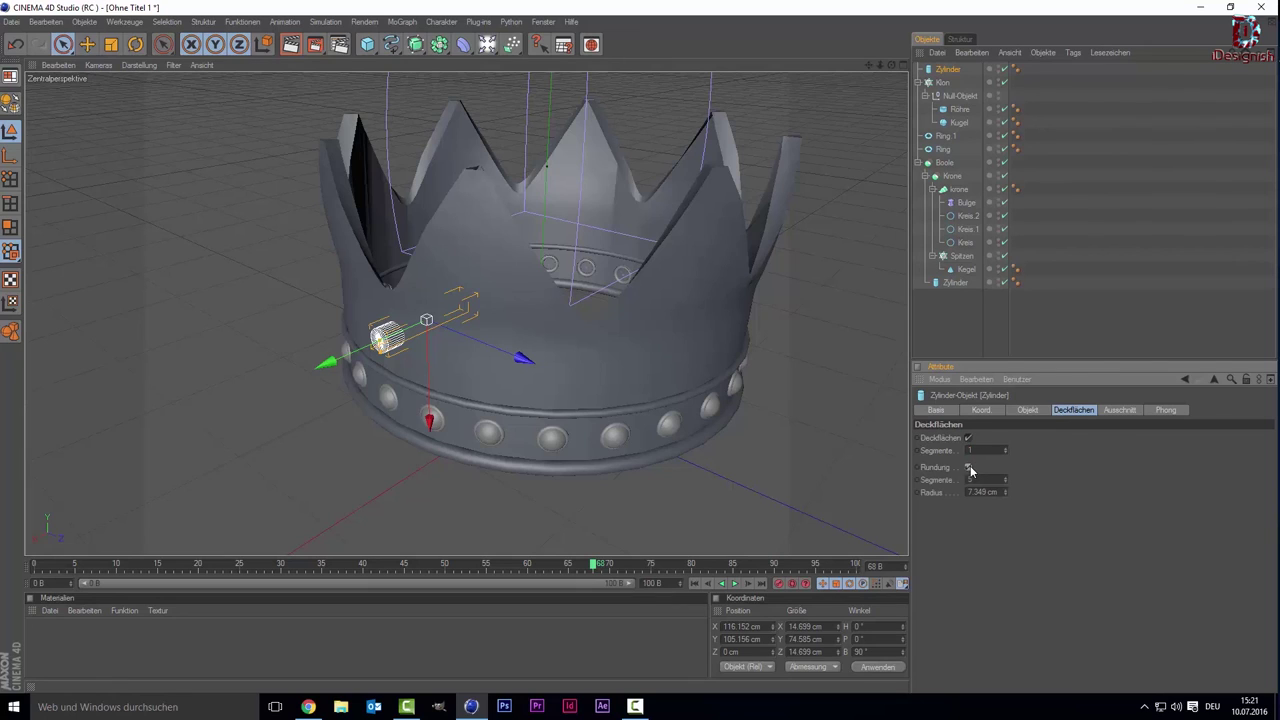
pyautogui.click(1005, 495)
pyautogui.hotkey('ctrl', 'z')
pyautogui.hotkey('ctrl', 'z')
pyautogui.hotkey('ctrl', 'z')
pyautogui.moveTo(1005, 480); pyautogui.dragTo(644, 421)
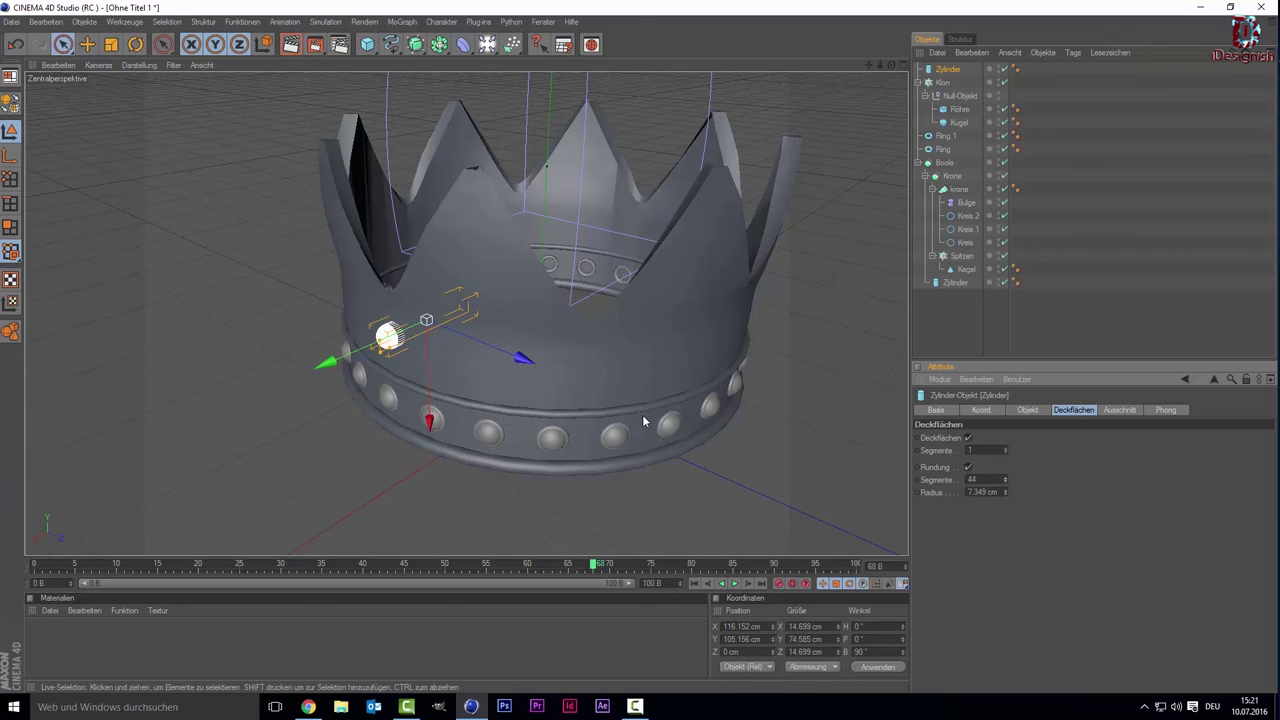
pyautogui.moveTo(341, 357); pyautogui.dragTo(340, 356)
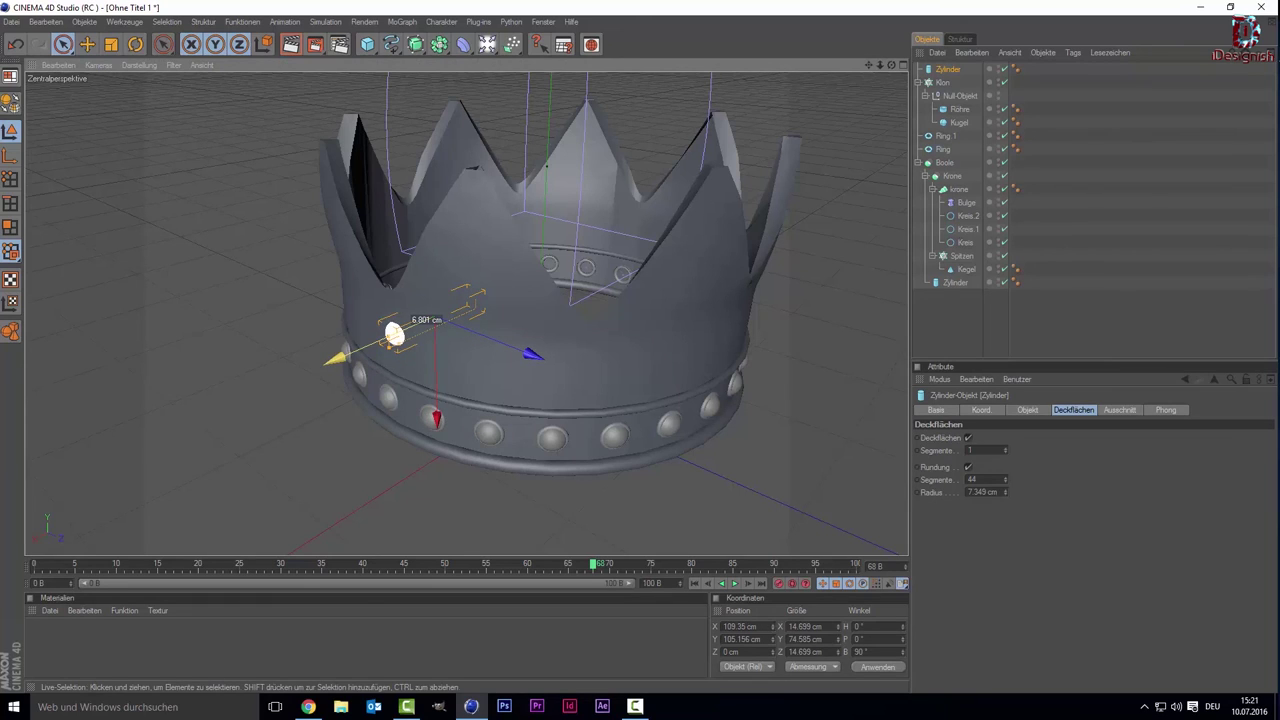
pyautogui.click(308, 430)
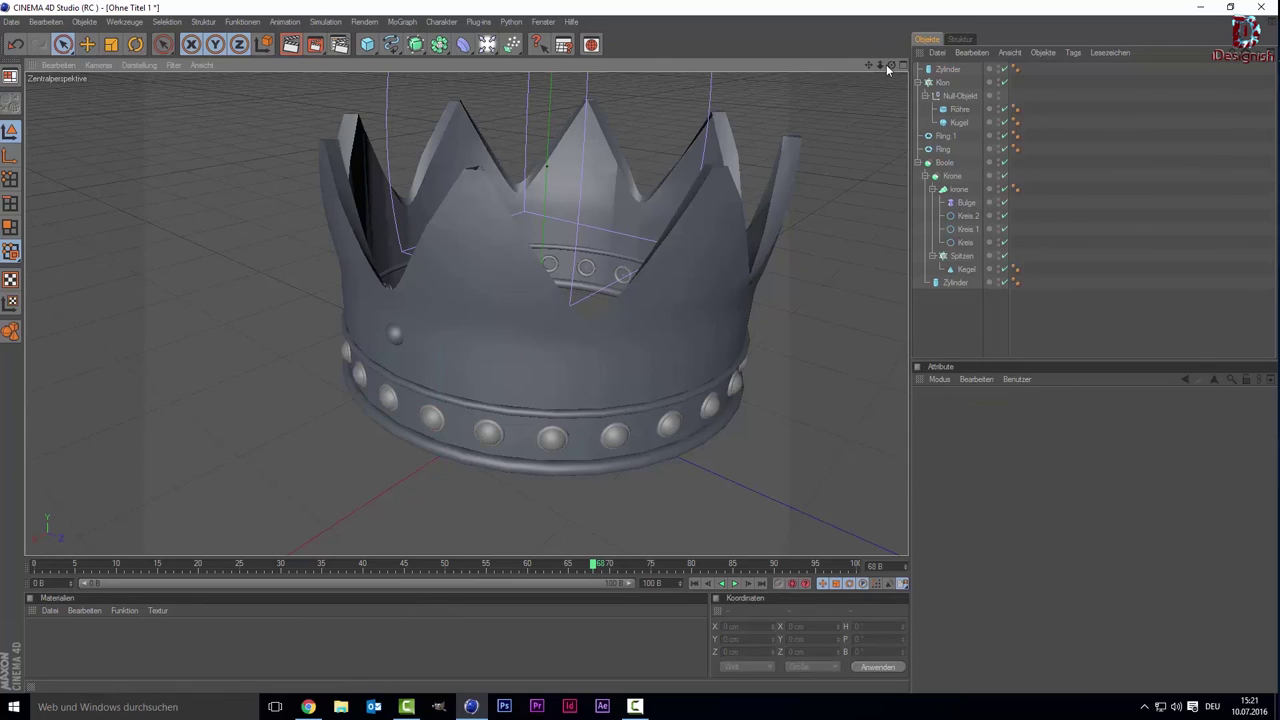
# Orbit and shift the view to look up at the stud from beneath the crown.
pyautogui.moveTo(889, 65); pyautogui.dragTo(432, 344)
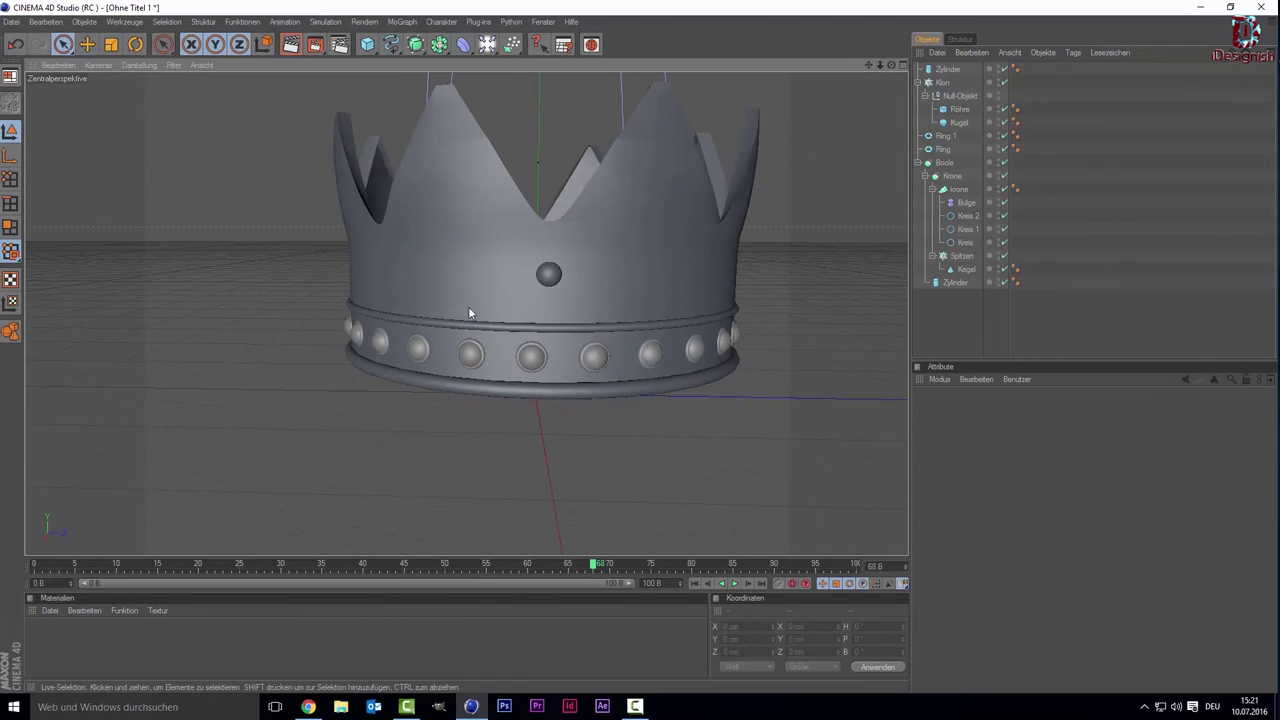
pyautogui.click(547, 277)
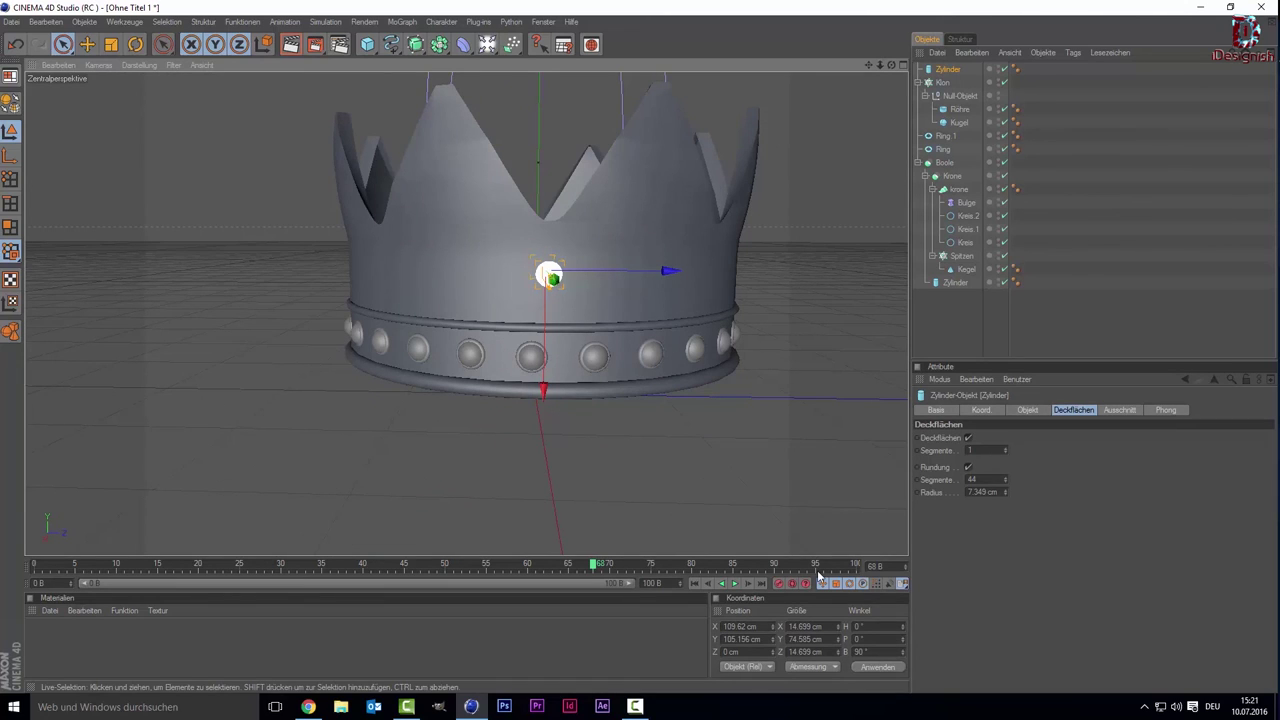
pyautogui.click(767, 444)
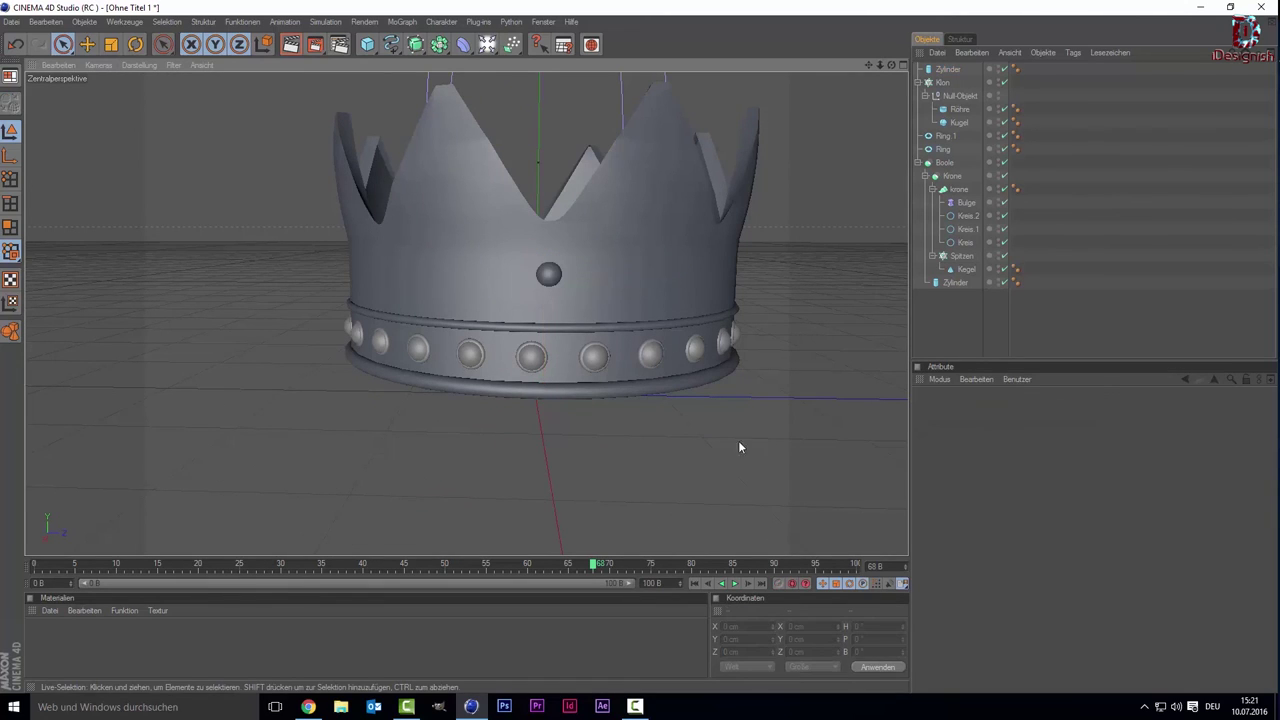
pyautogui.moveTo(869, 63); pyautogui.dragTo(862, 168)
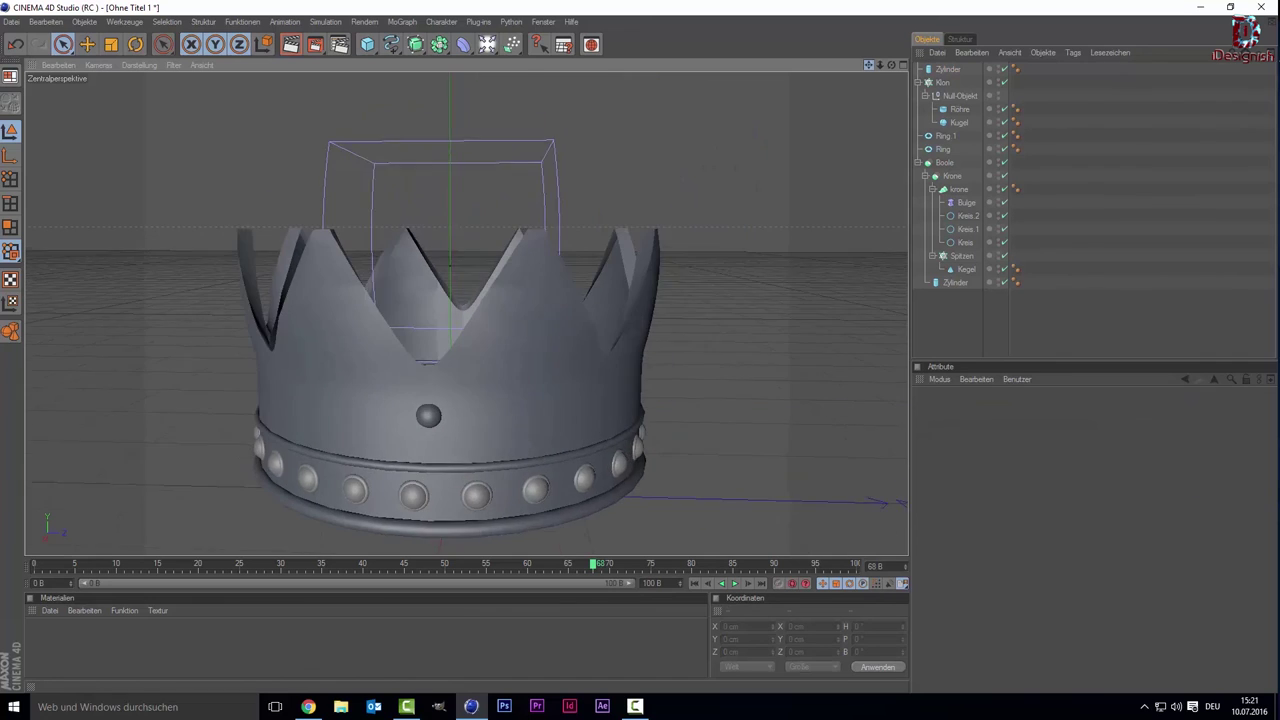
pyautogui.moveTo(891, 64)
pyautogui.mouseDown()
pyautogui.moveTo(890, 330)
pyautogui.moveTo(426, 303)
pyautogui.mouseUp()
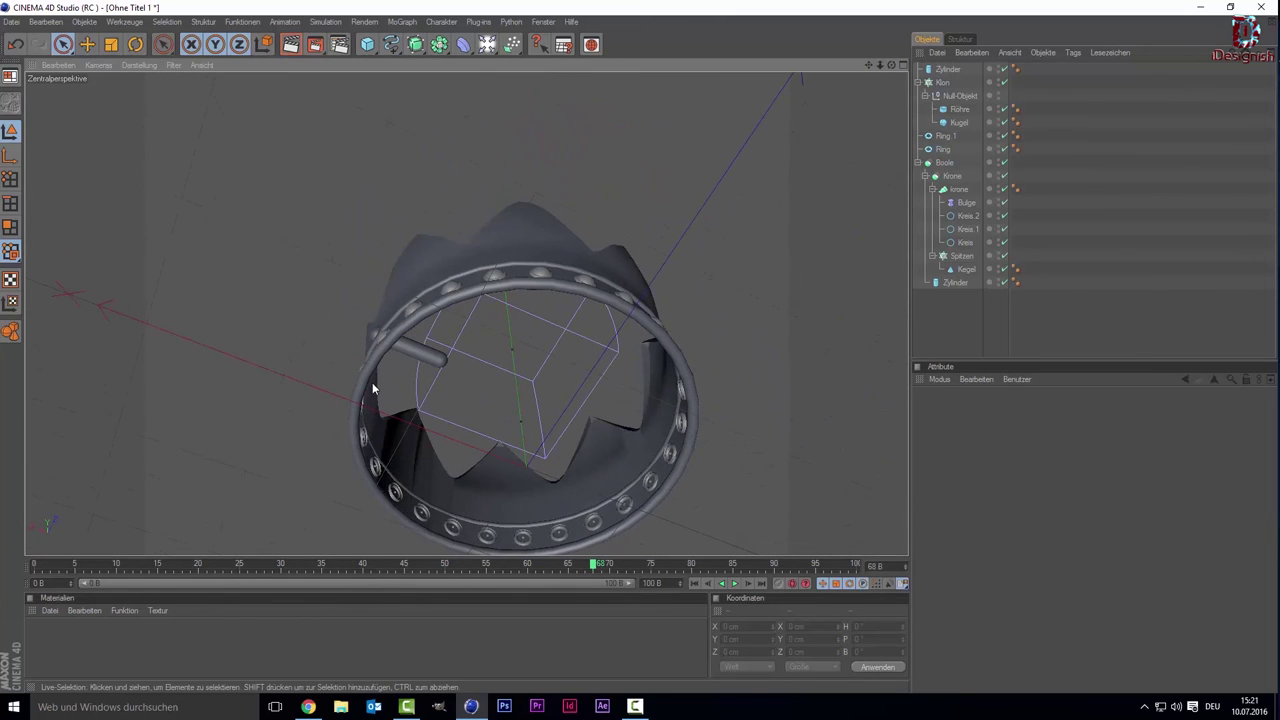
# Try a 0 rounding radius on the stud cylinder and undo it, then shorten it to 19.277 cm and move it outward to X 134.566 cm.
pyautogui.click(434, 355)
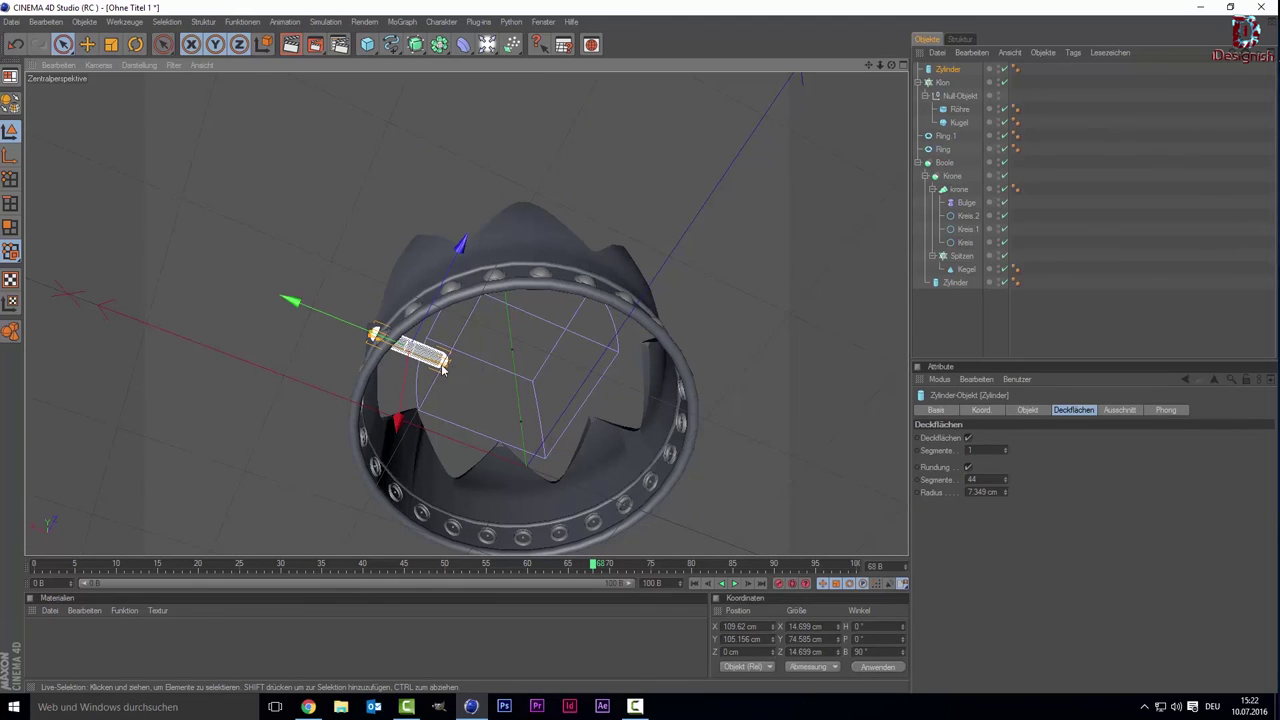
pyautogui.write('0')
pyautogui.press('Return')
pyautogui.hotkey('ctrl', 'z')
pyautogui.hotkey('ctrl', 'z')
pyautogui.hotkey('ctrl', 'z')
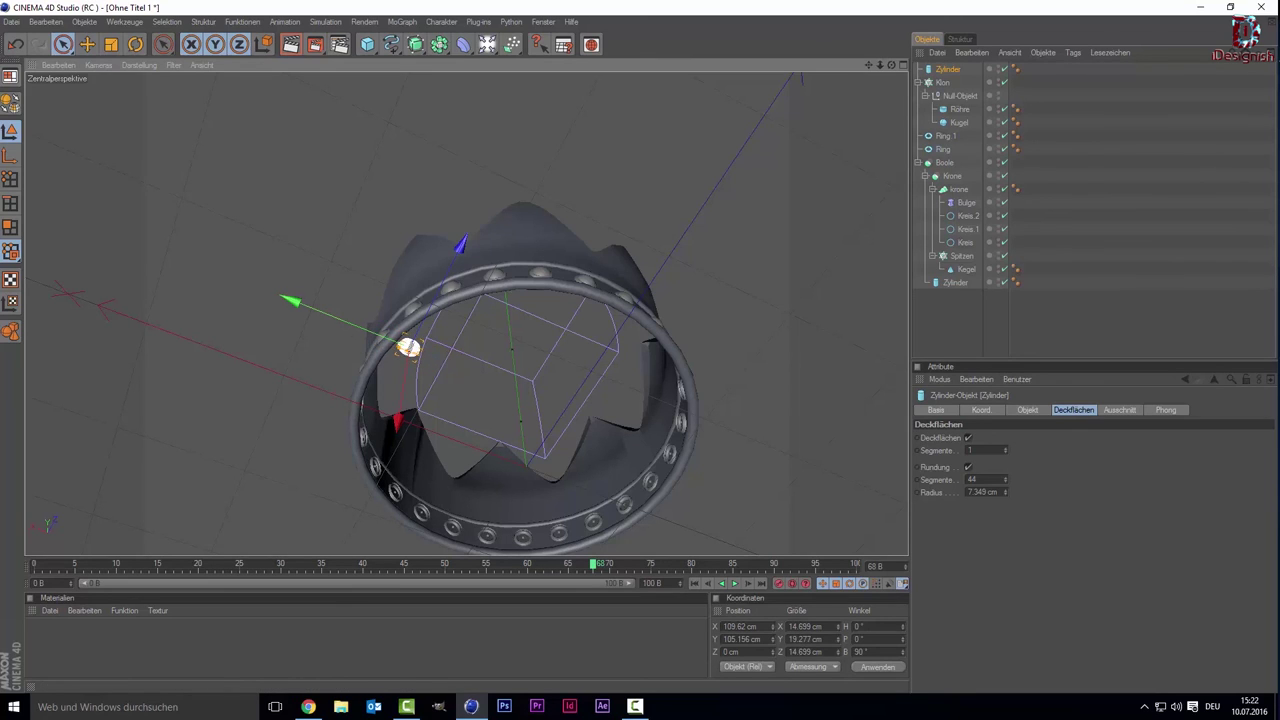
pyautogui.moveTo(346, 323); pyautogui.dragTo(316, 311)
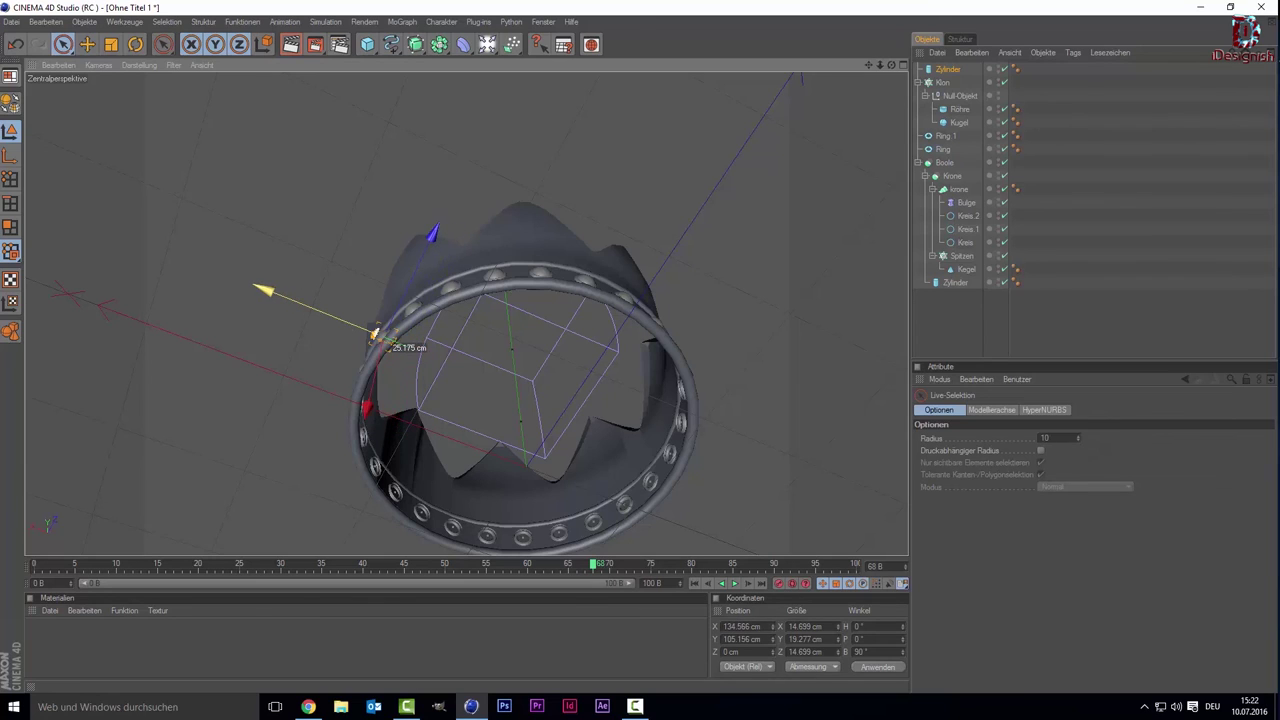
pyautogui.click(263, 480)
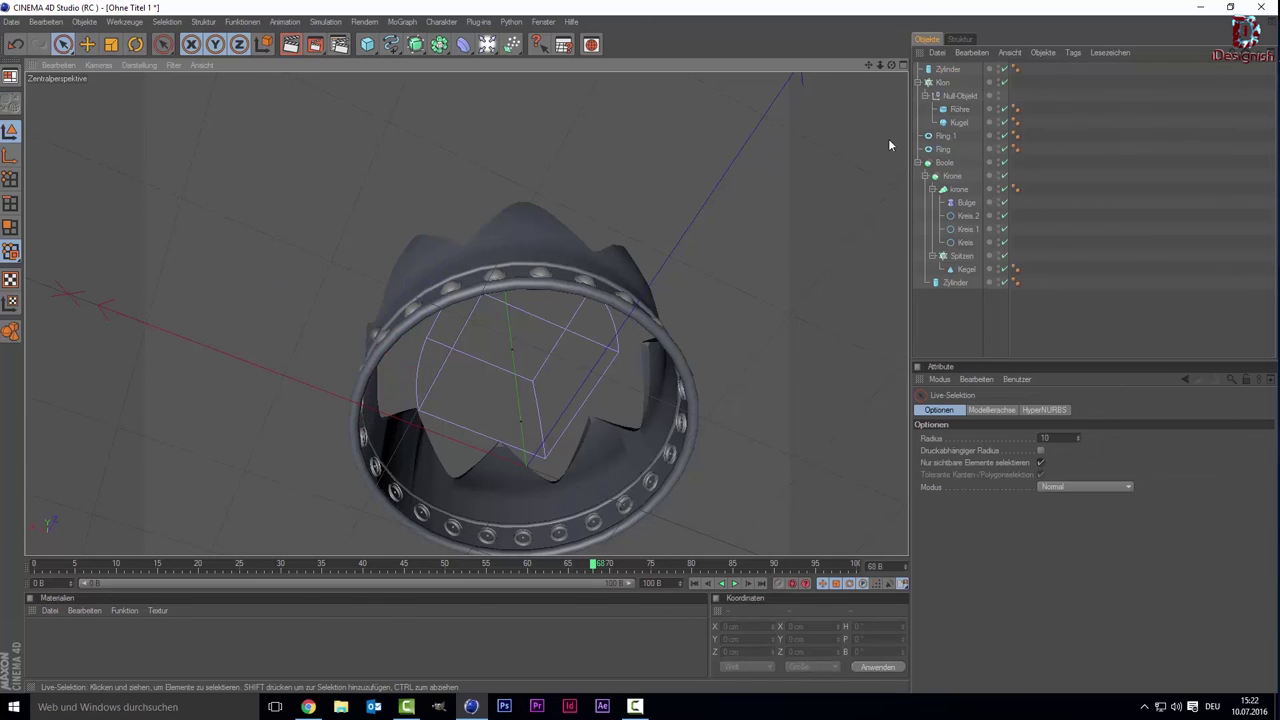
# Orbit to a level frontal view and pan to recentre the crown, its stud and band.
pyautogui.moveTo(891, 64)
pyautogui.mouseDown()
pyautogui.moveTo(589, 349)
pyautogui.moveTo(540, 300)
pyautogui.moveTo(560, 320)
pyautogui.moveTo(540, 295)
pyautogui.moveTo(552, 288)
pyautogui.moveTo(533, 242)
pyautogui.mouseUp()
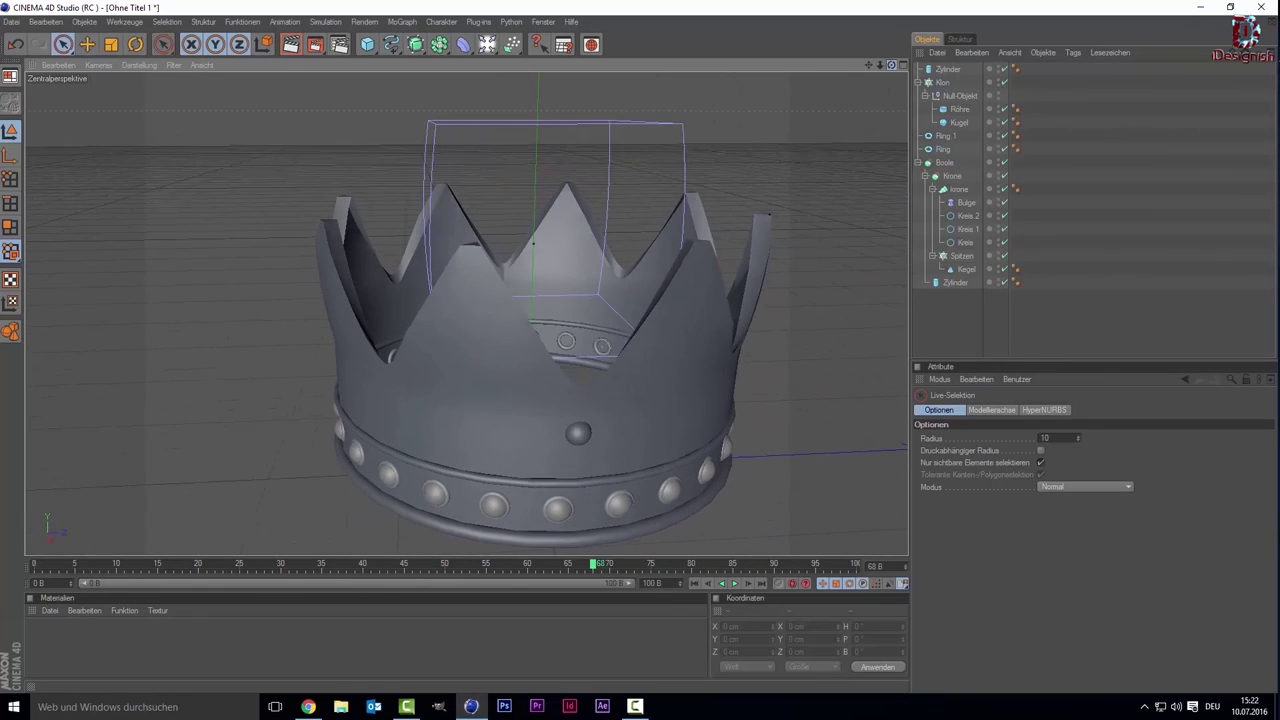
pyautogui.moveTo(869, 66)
pyautogui.mouseDown()
pyautogui.moveTo(828, 49)
pyautogui.moveTo(893, 56)
pyautogui.mouseUp()
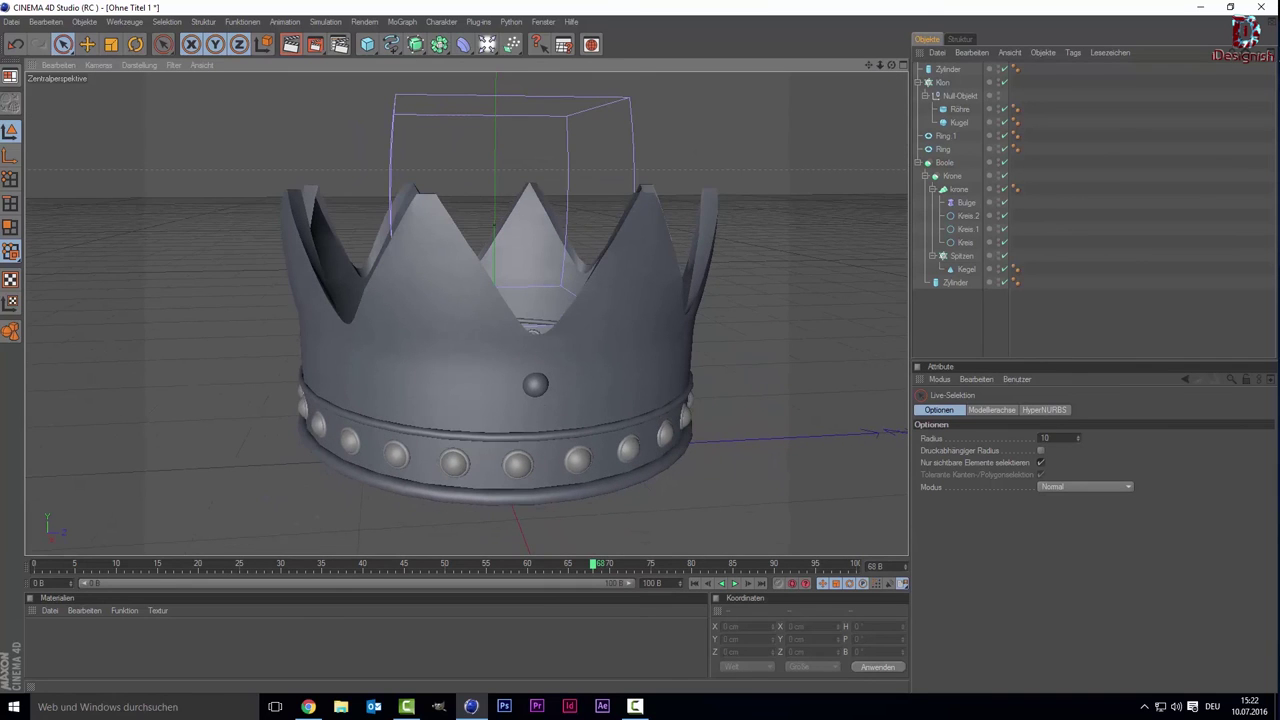